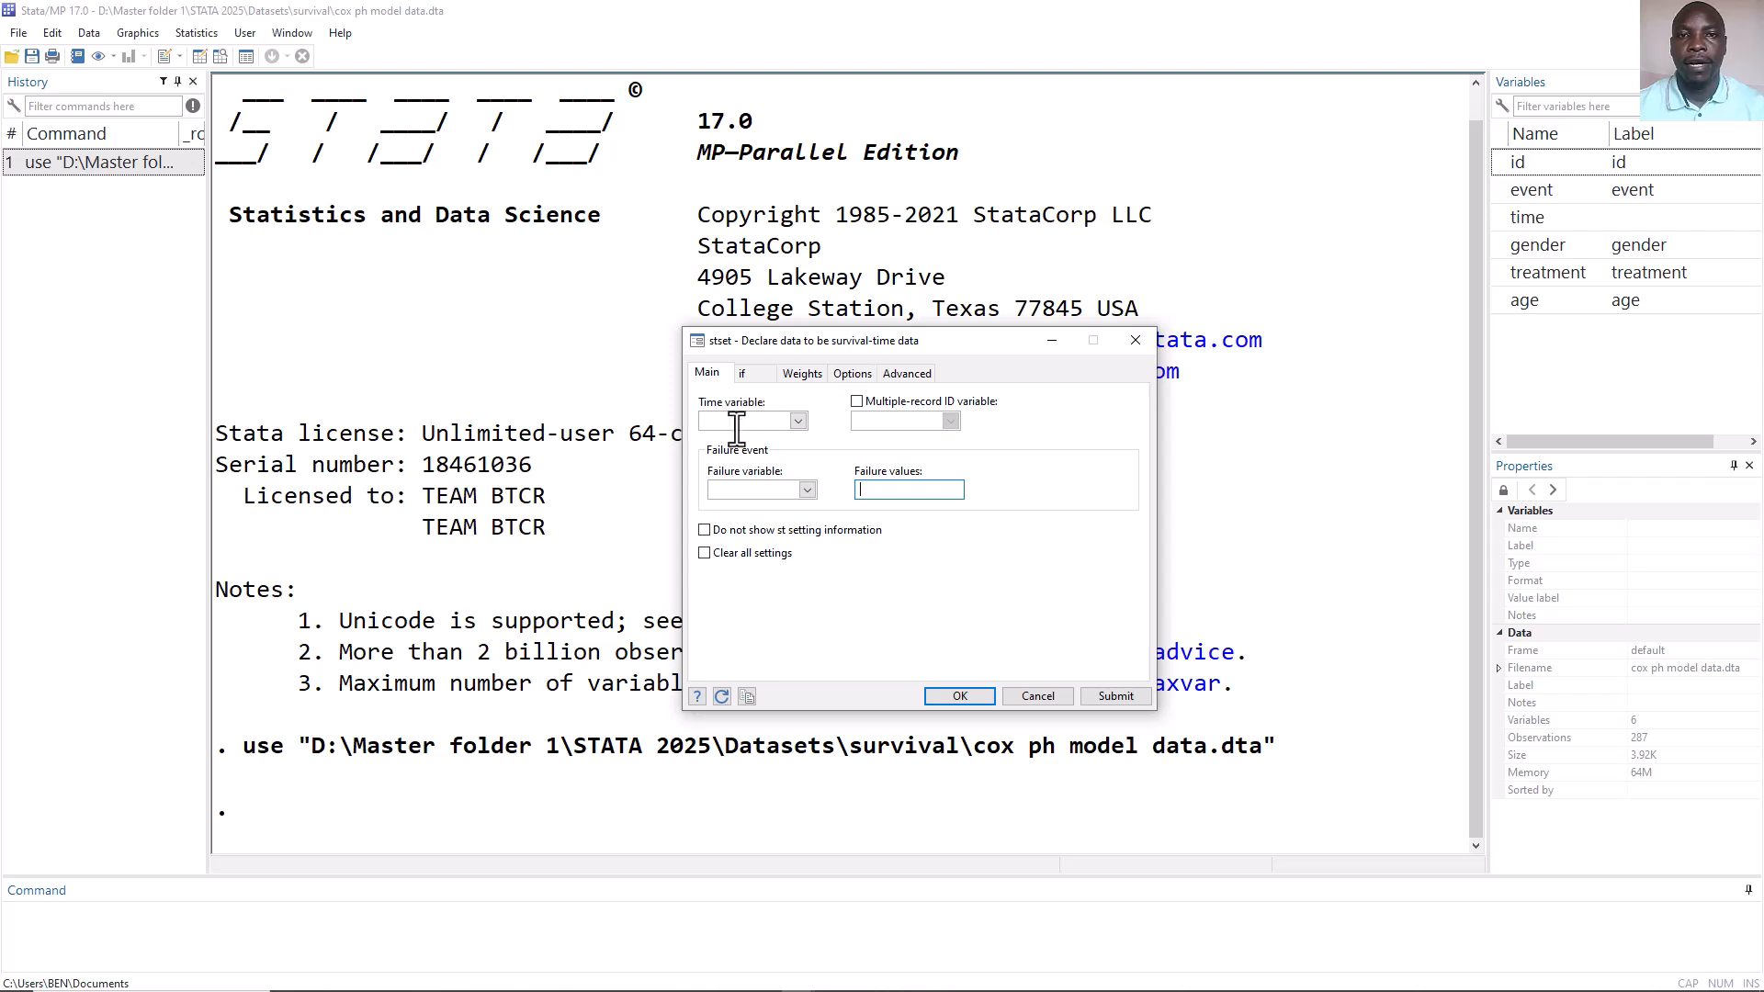
Declare the data as survival-time data with time as the time variable and event as the failure variable with failure value 1.
{"action": "left_click", "coordinate": [797, 420]}
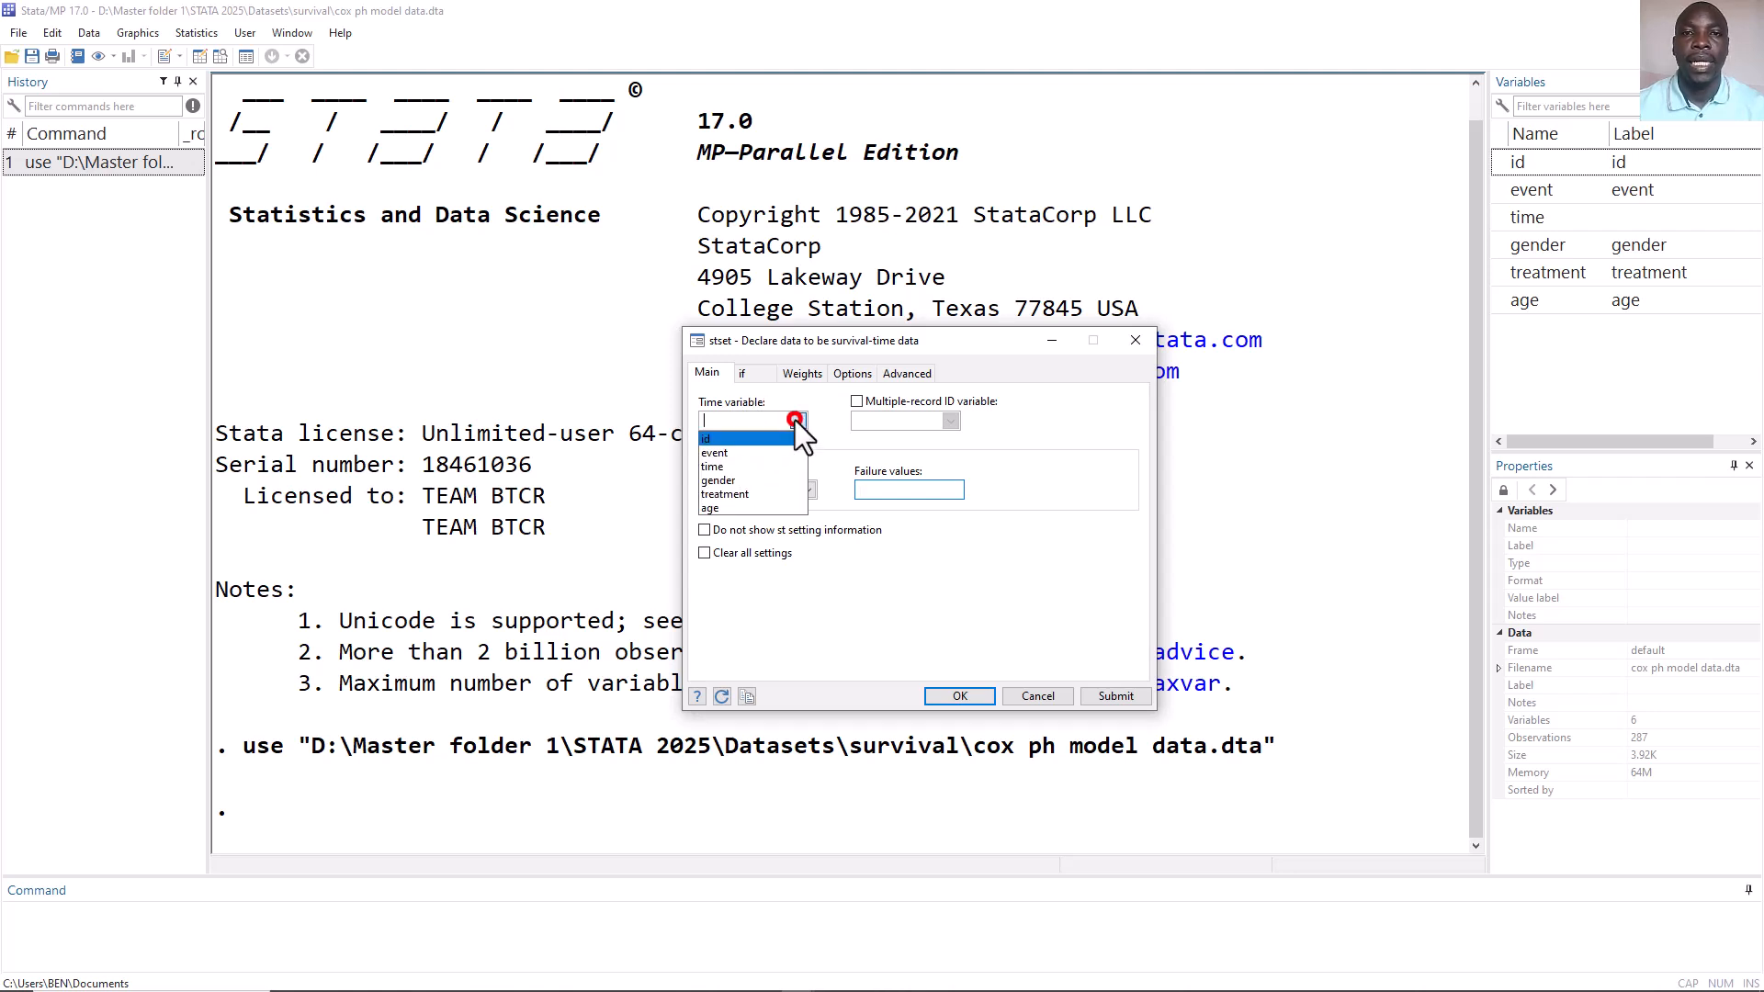
{"action": "left_click", "coordinate": [735, 464]}
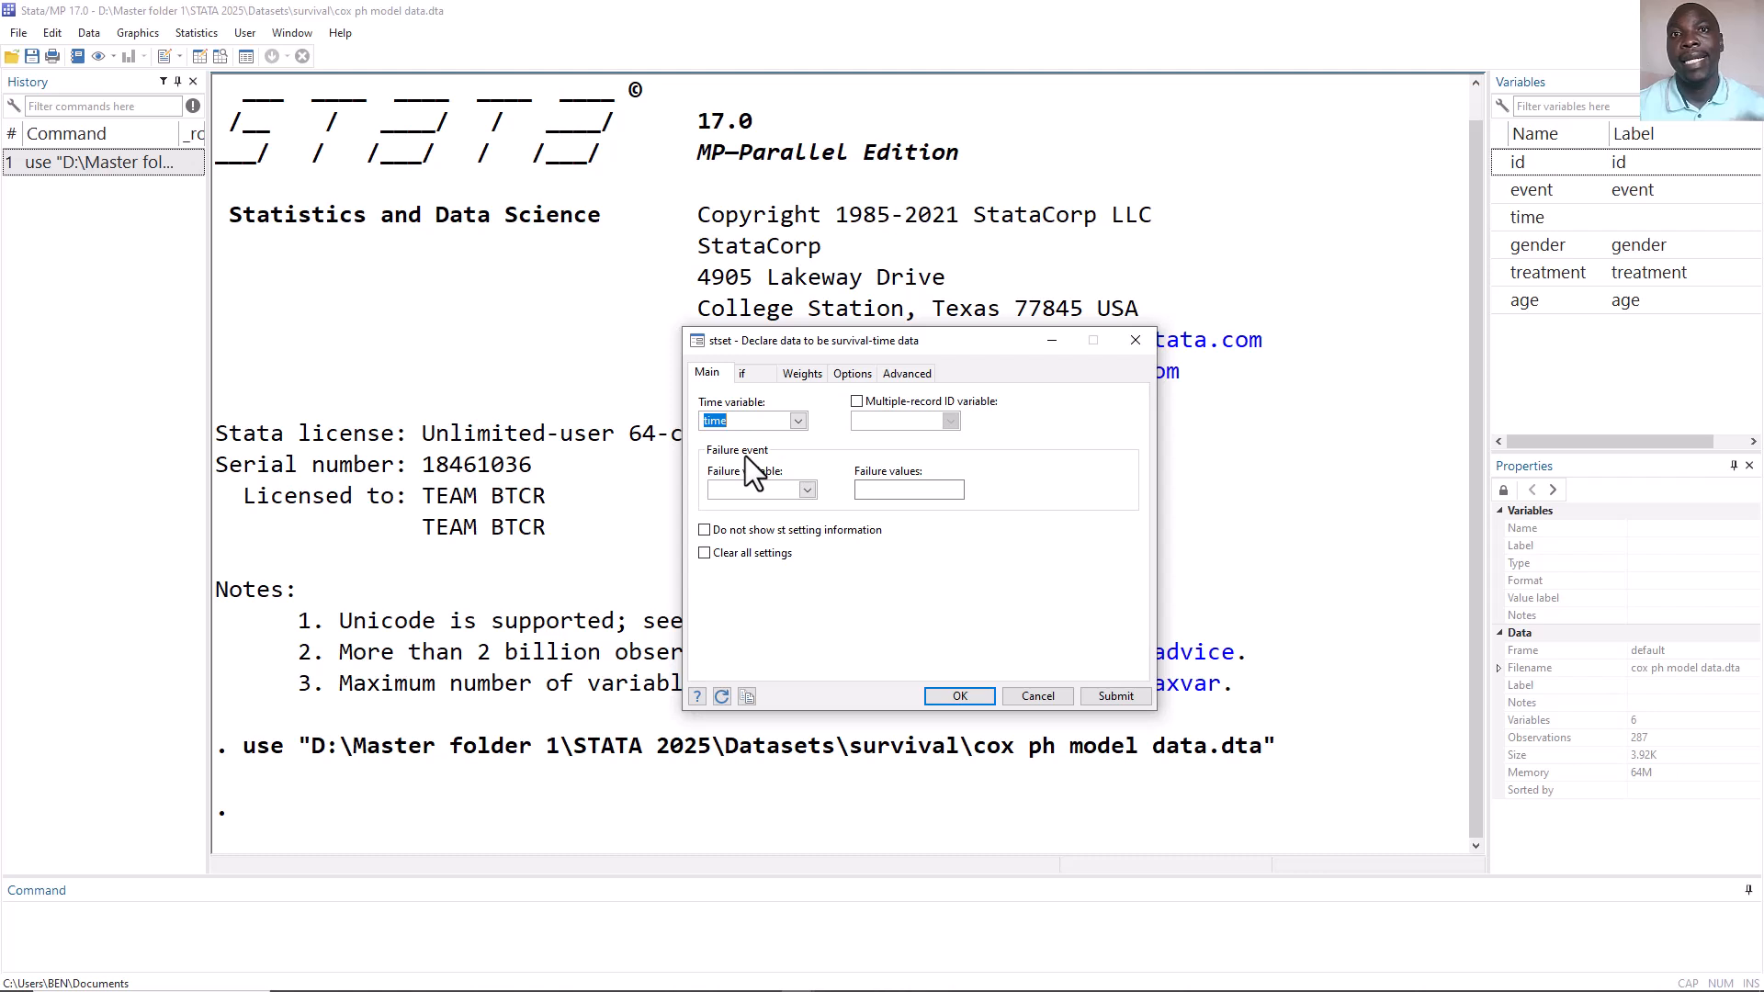
{"action": "left_click", "coordinate": [807, 488]}
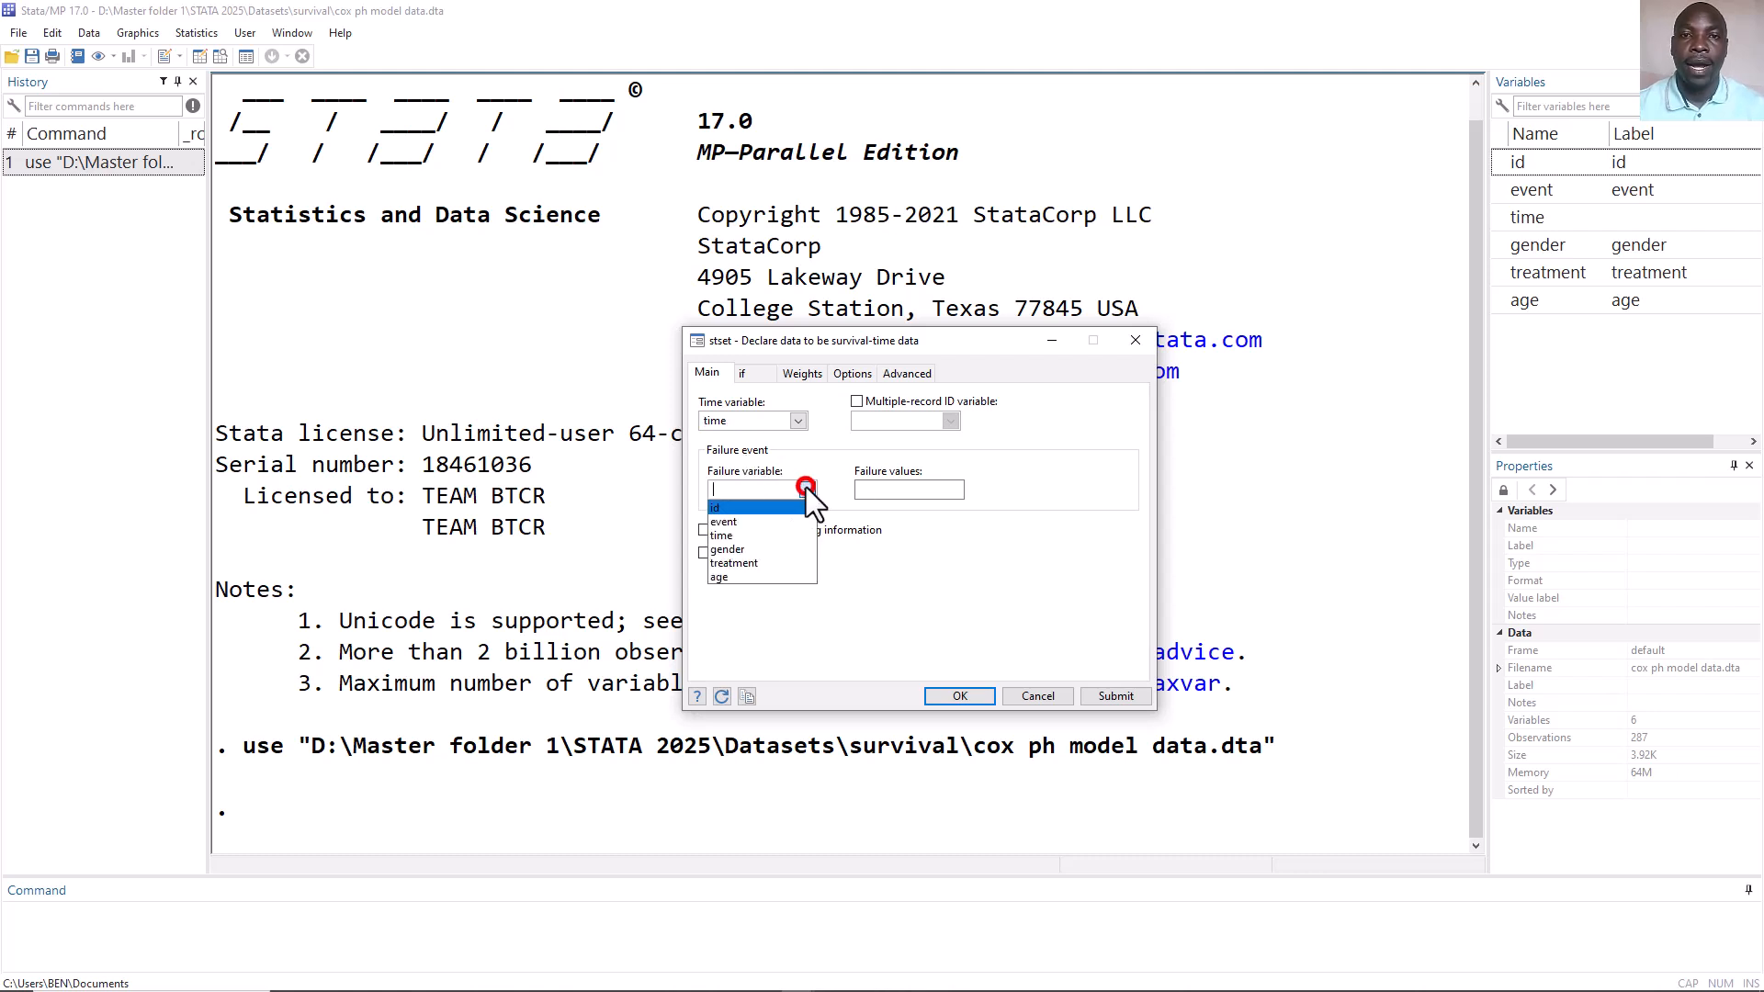
{"action": "left_click", "coordinate": [769, 522]}
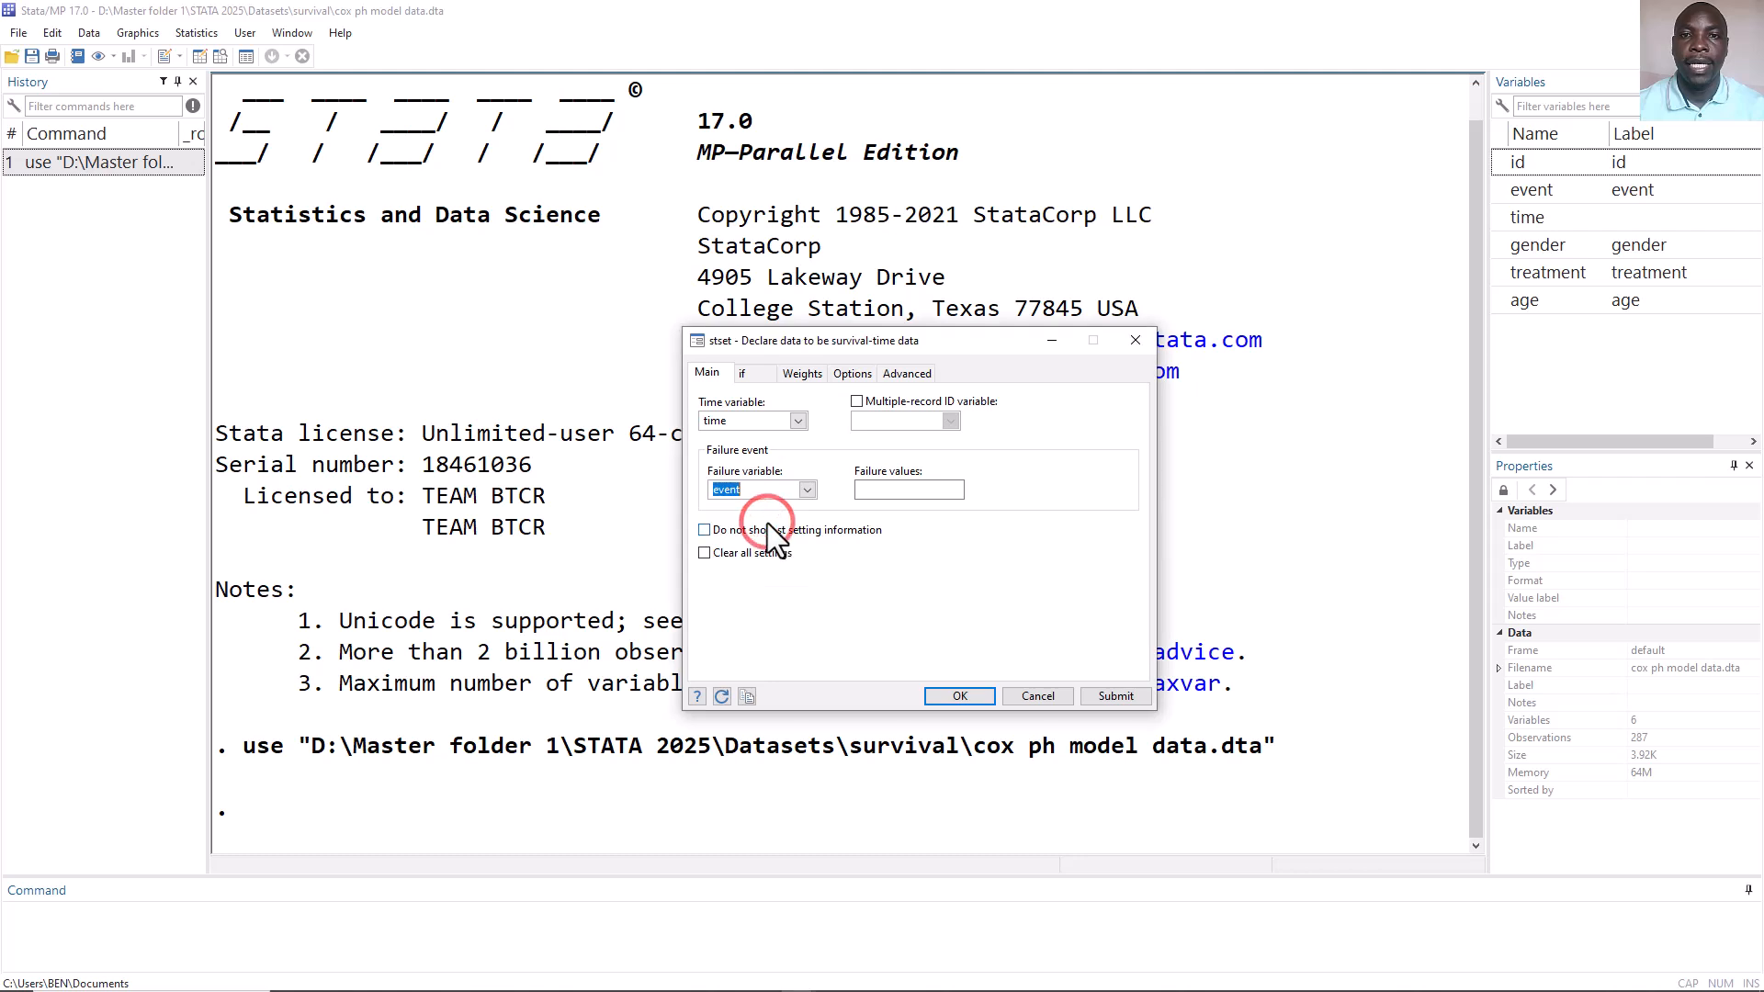
{"action": "left_click", "coordinate": [900, 490]}
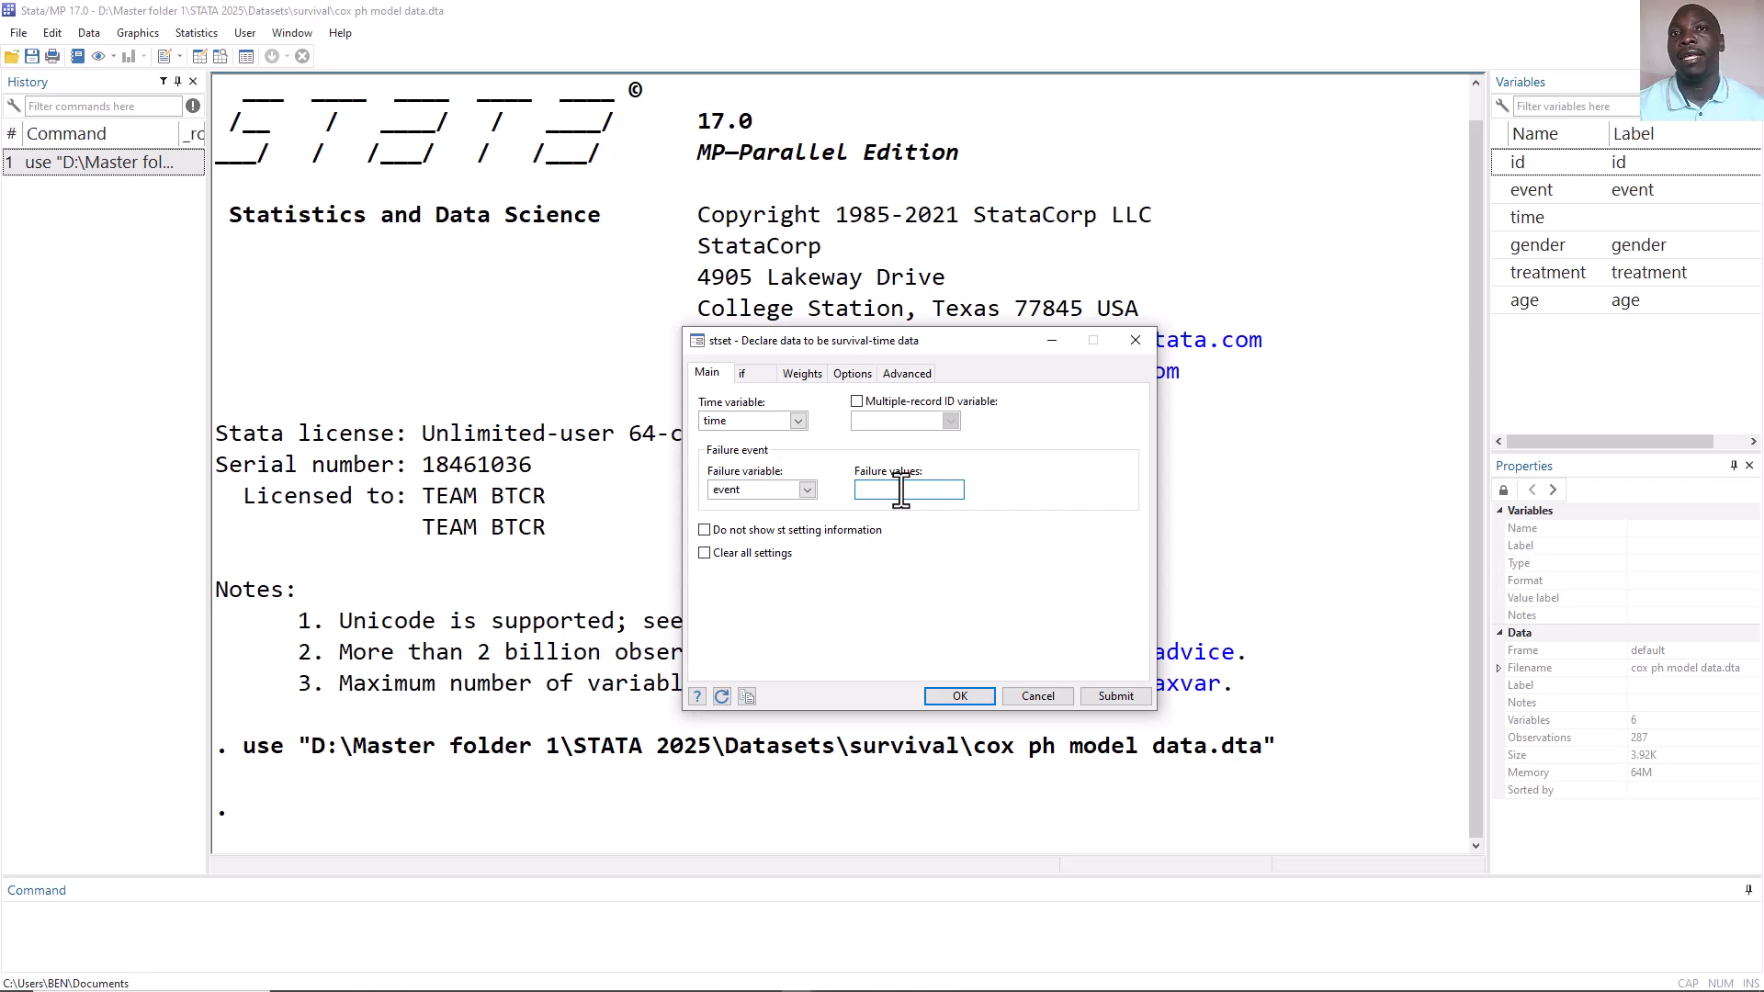
{"action": "type", "text": "1"}
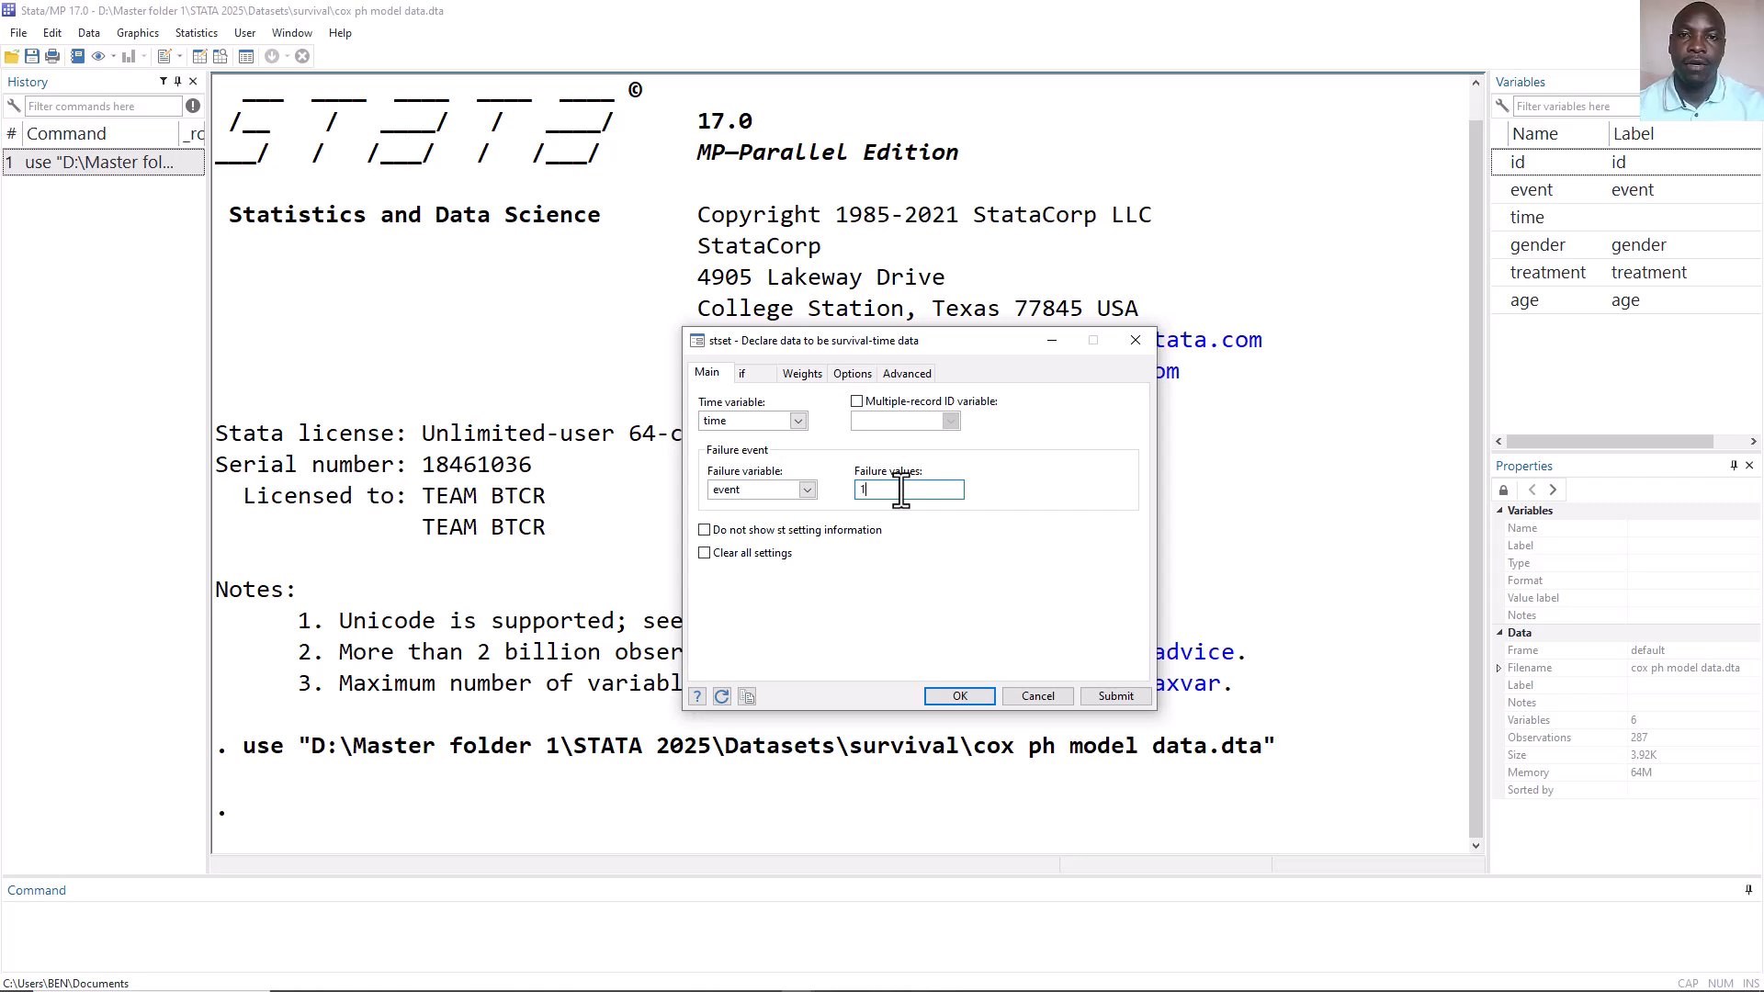
{"action": "left_click", "coordinate": [945, 691]}
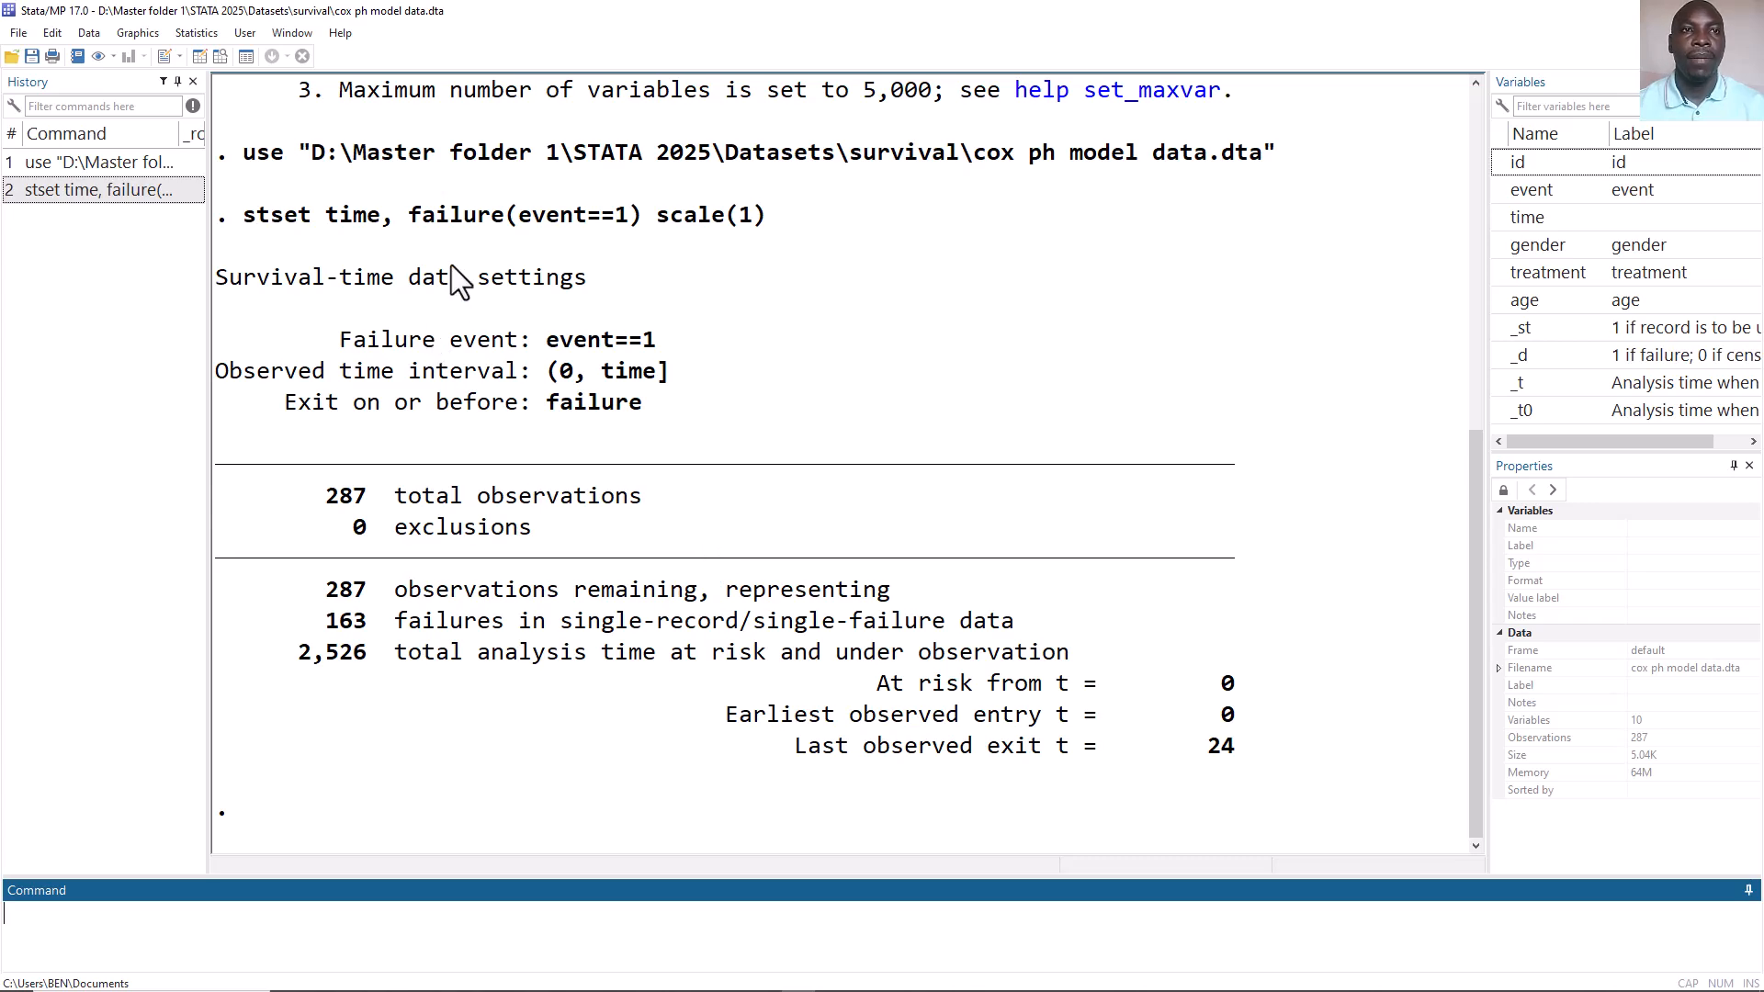
Open the Data Editor to inspect the dataset and its age column, then close it.
{"action": "left_click", "coordinate": [200, 59]}
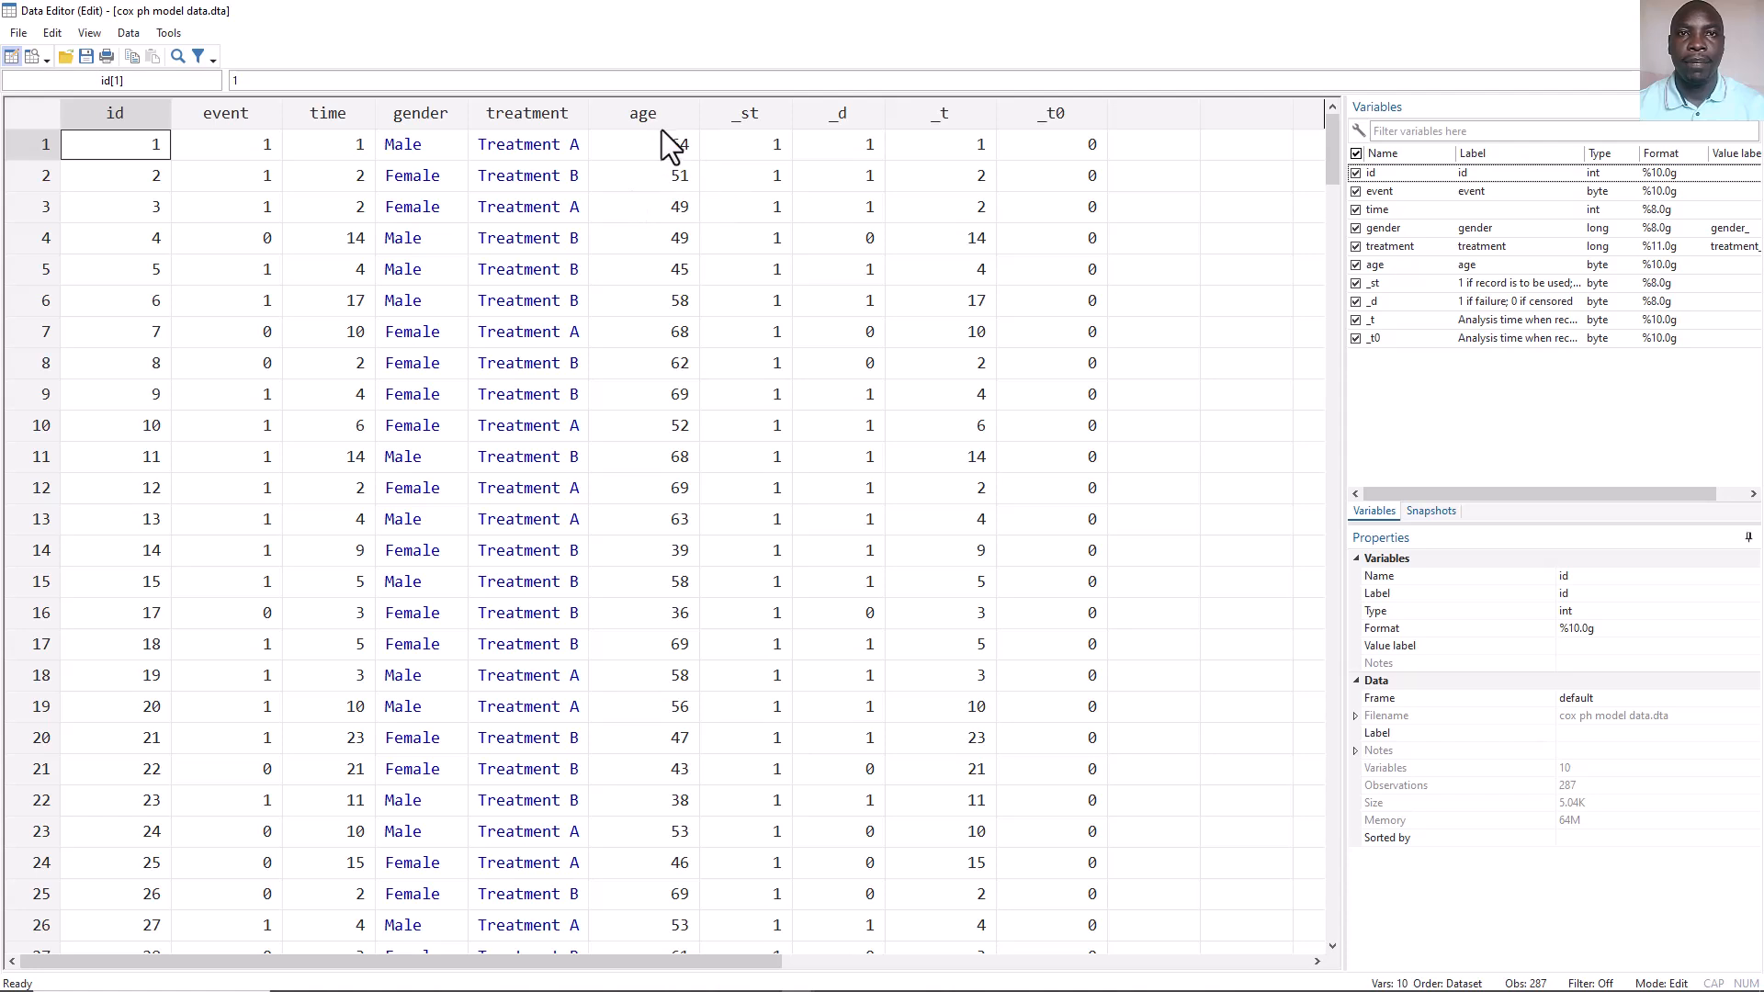
{"action": "left_click", "coordinate": [654, 112]}
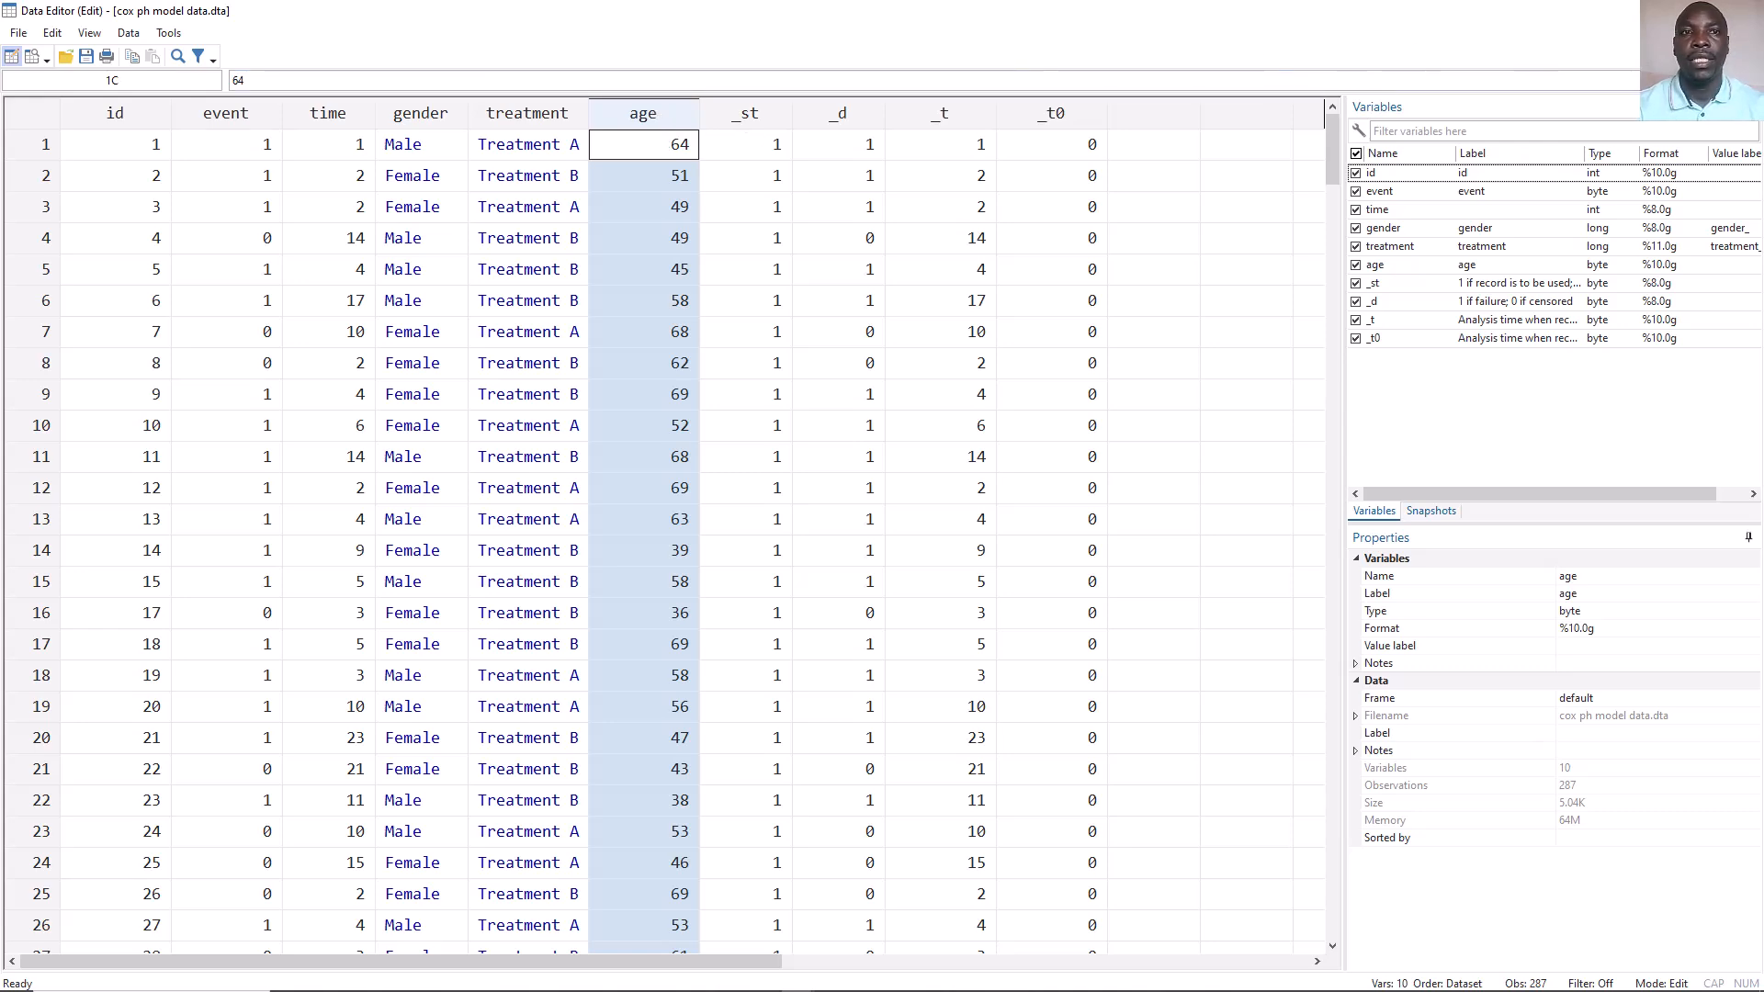
{"action": "left_click", "coordinate": [1743, 11]}
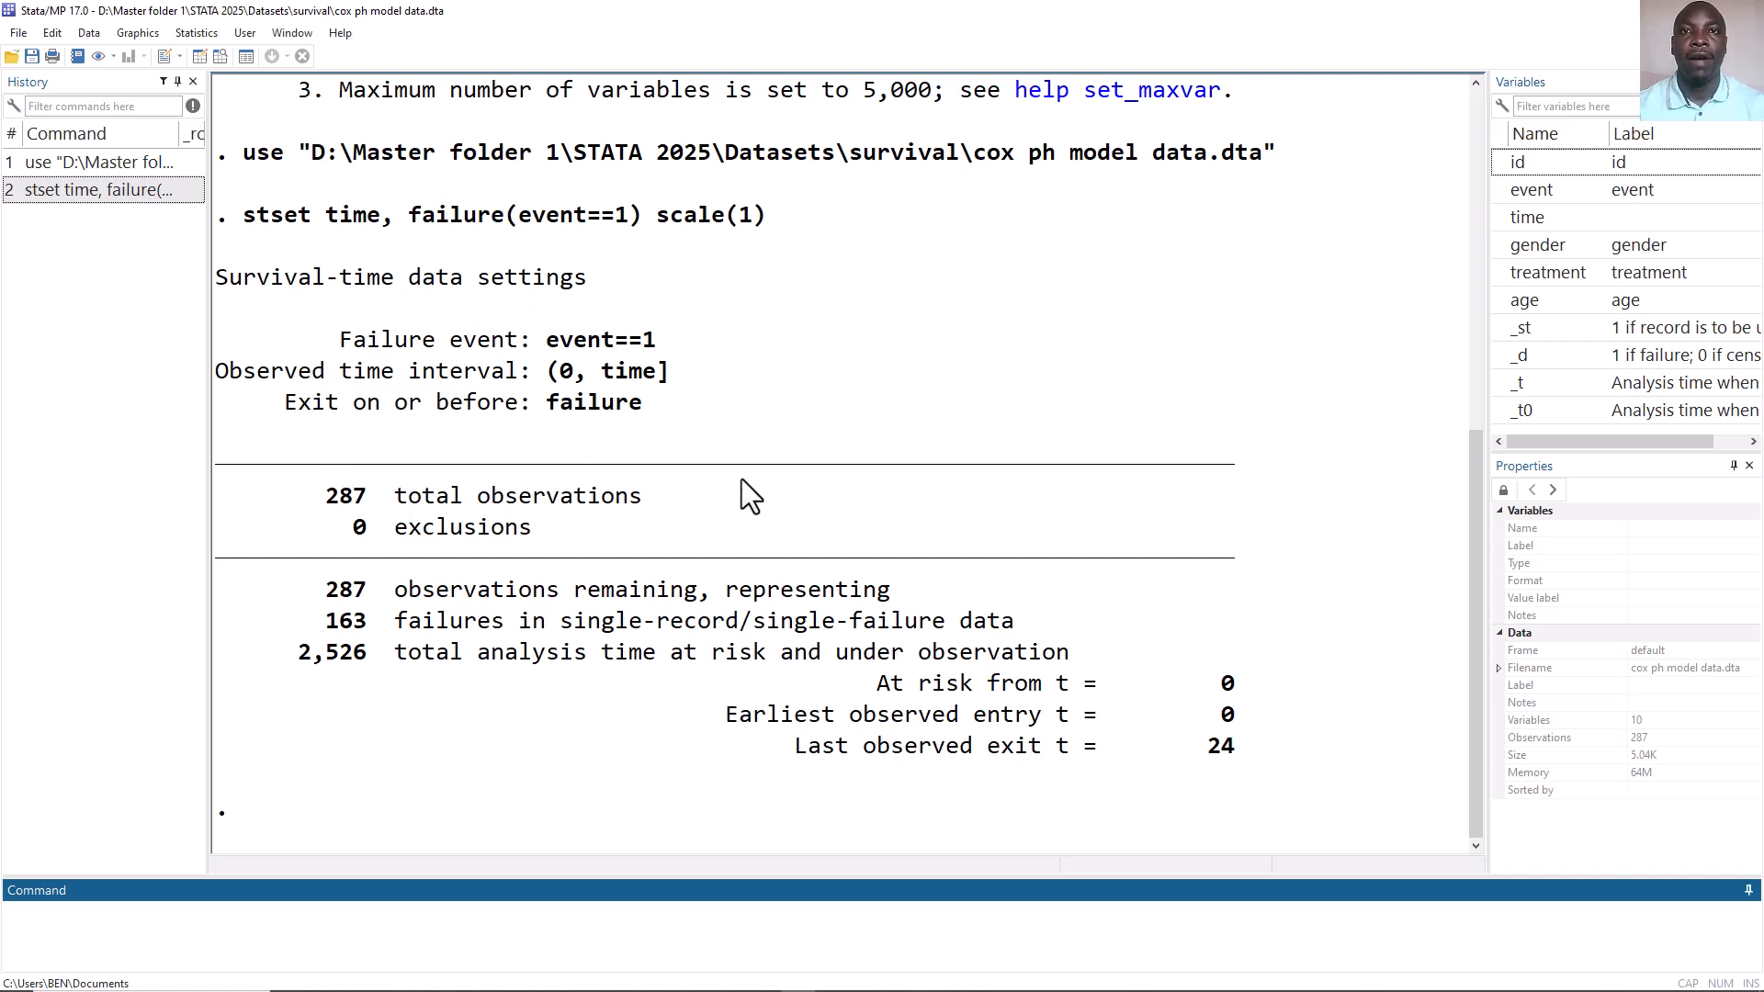
Fit a Cox proportional hazards model without covariates.
{"action": "left_click", "coordinate": [190, 37]}
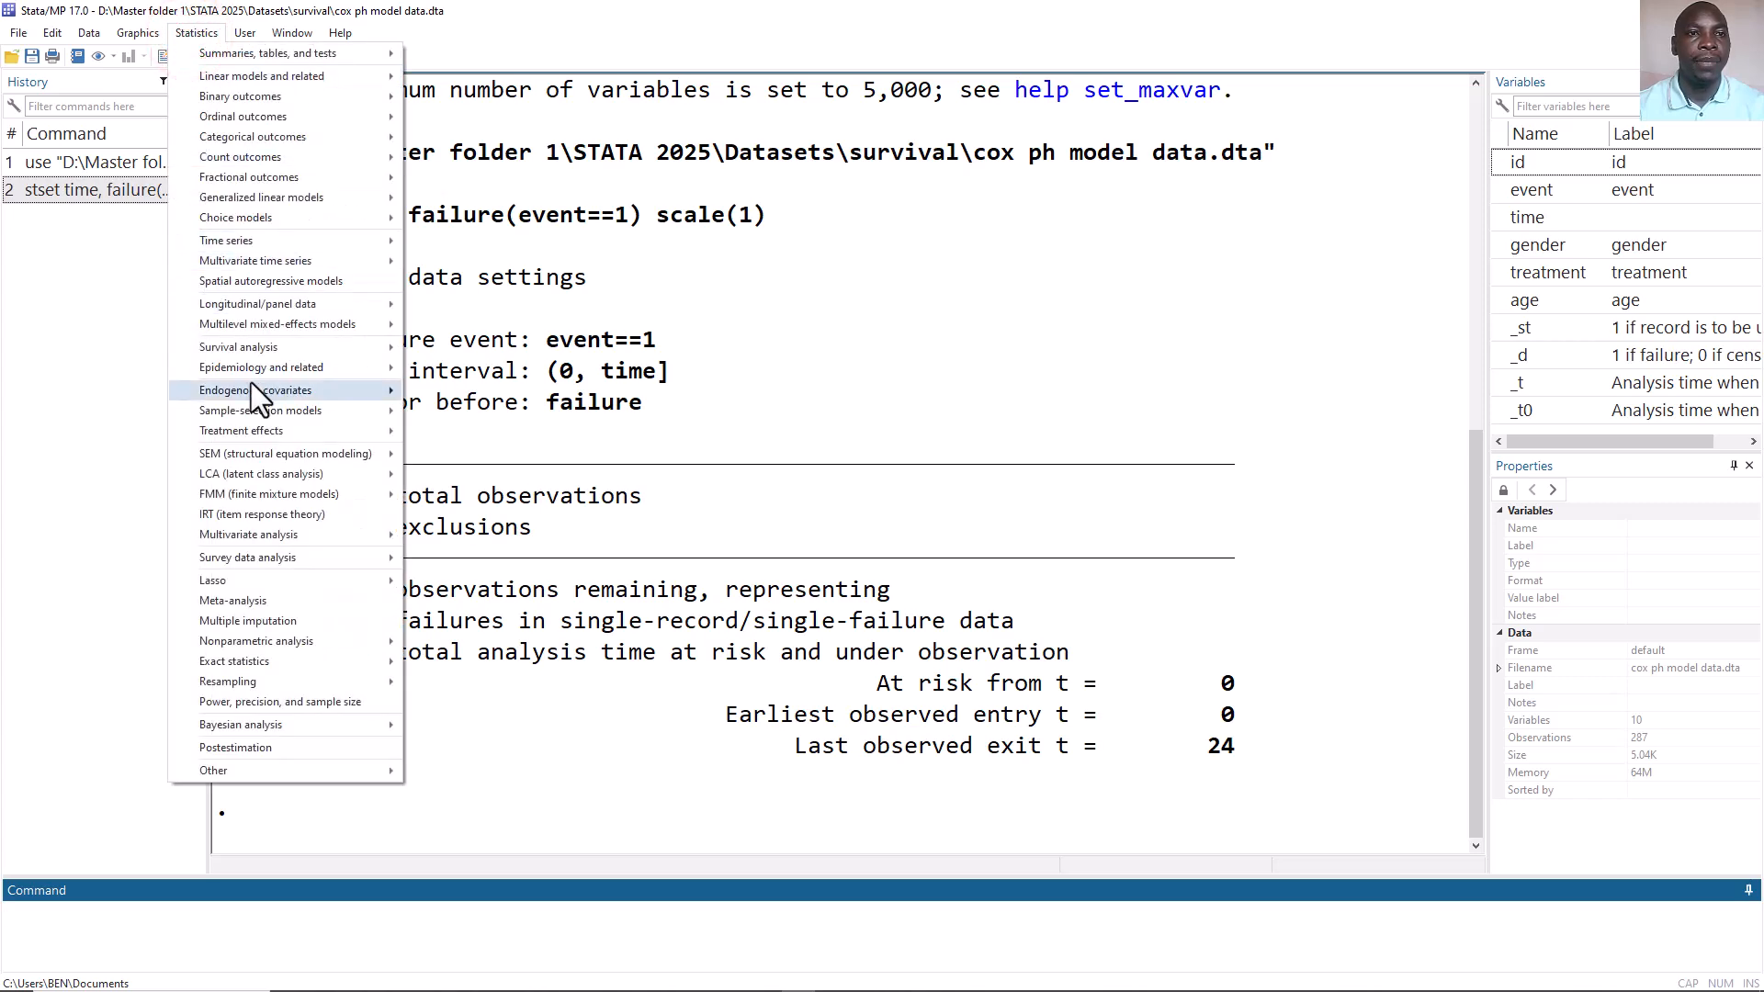
{"action": "mouse_move", "coordinate": [324, 346]}
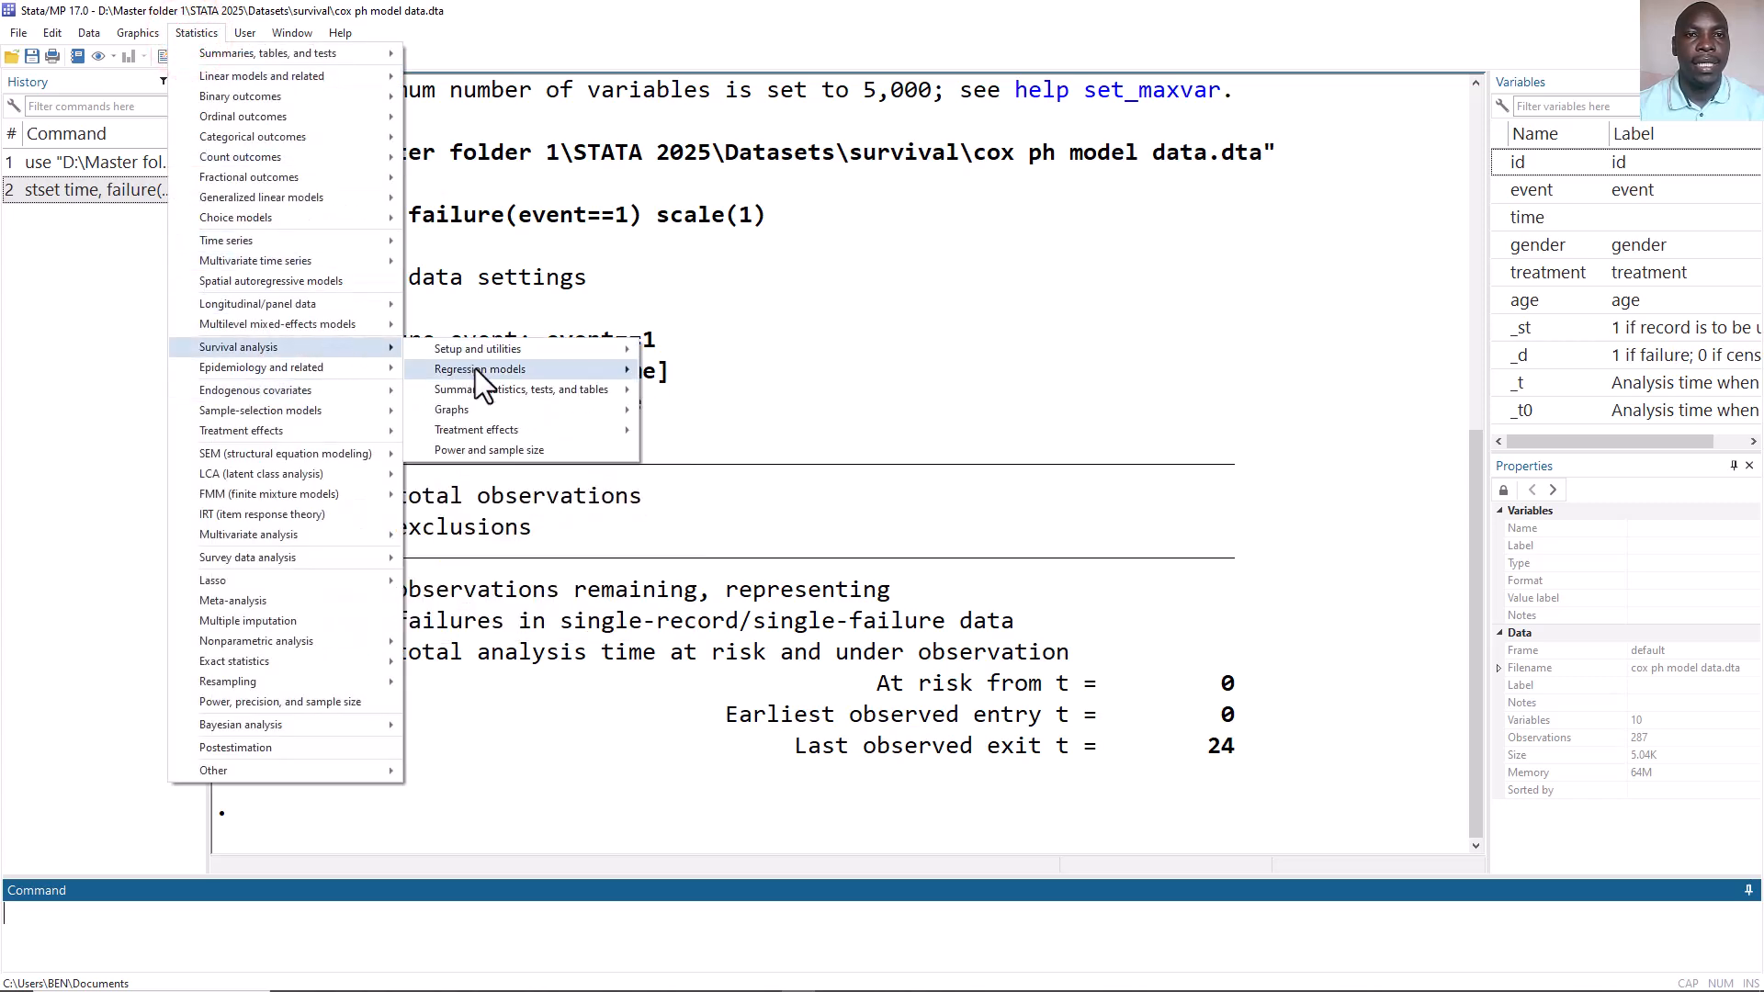
{"action": "mouse_move", "coordinate": [478, 368]}
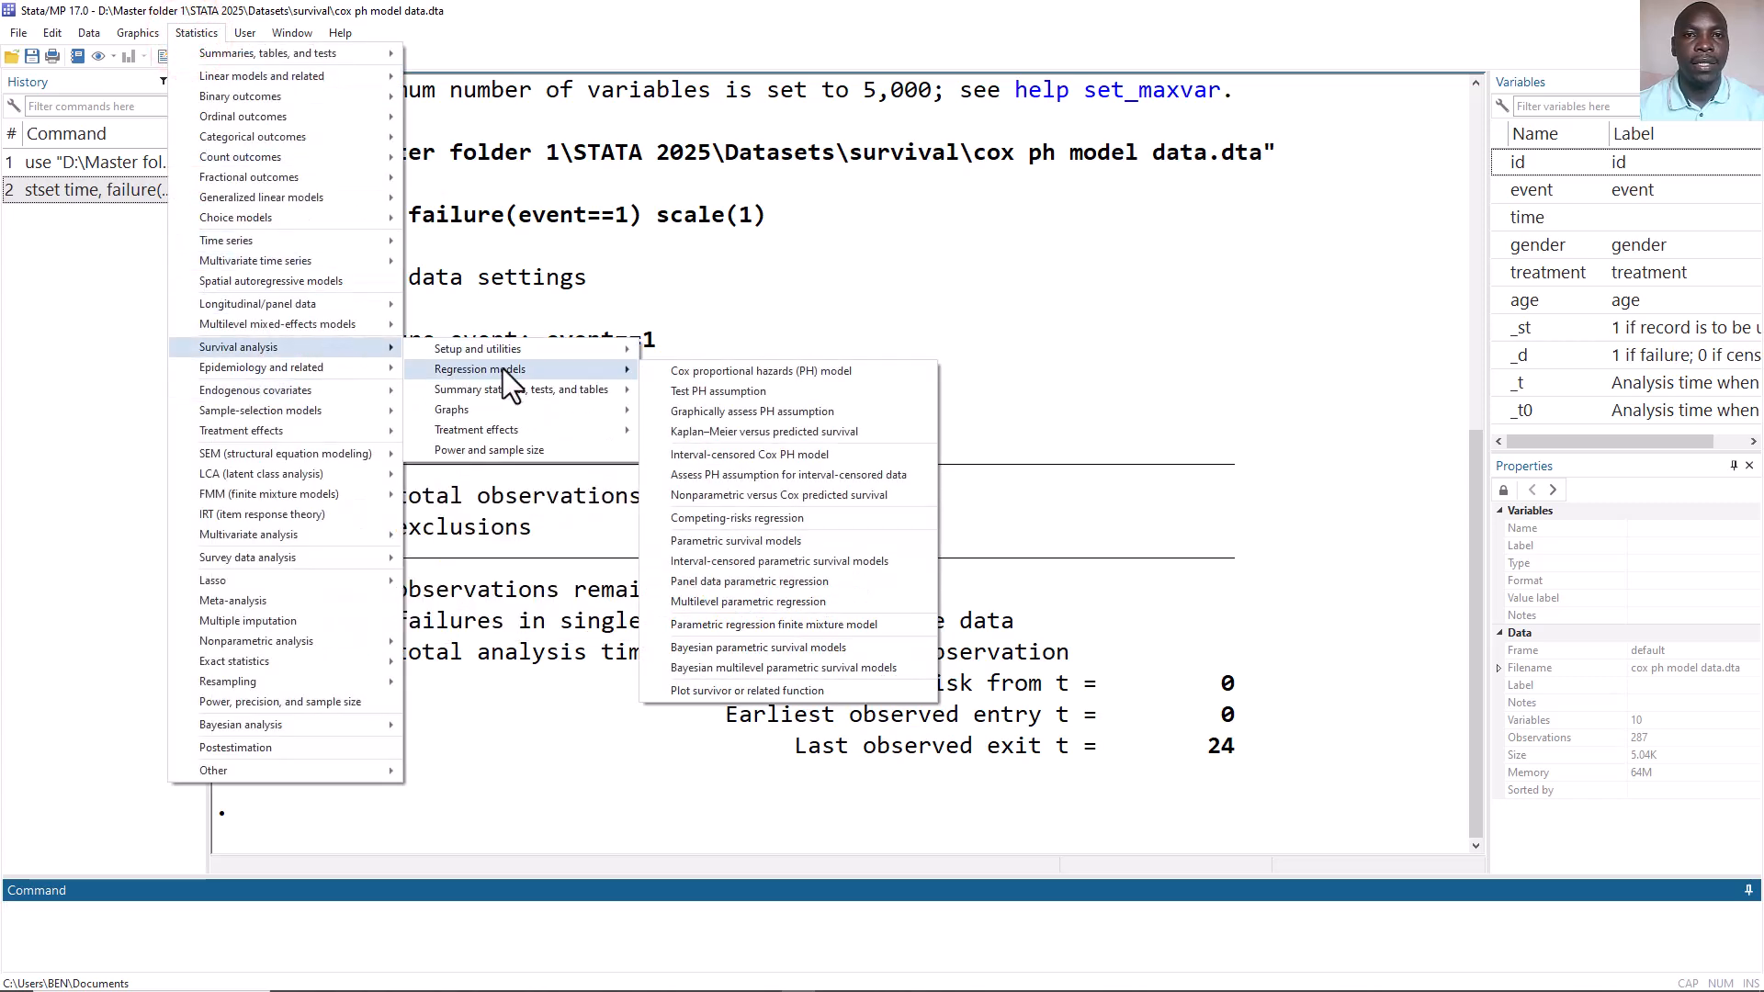
{"action": "left_click", "coordinate": [696, 372]}
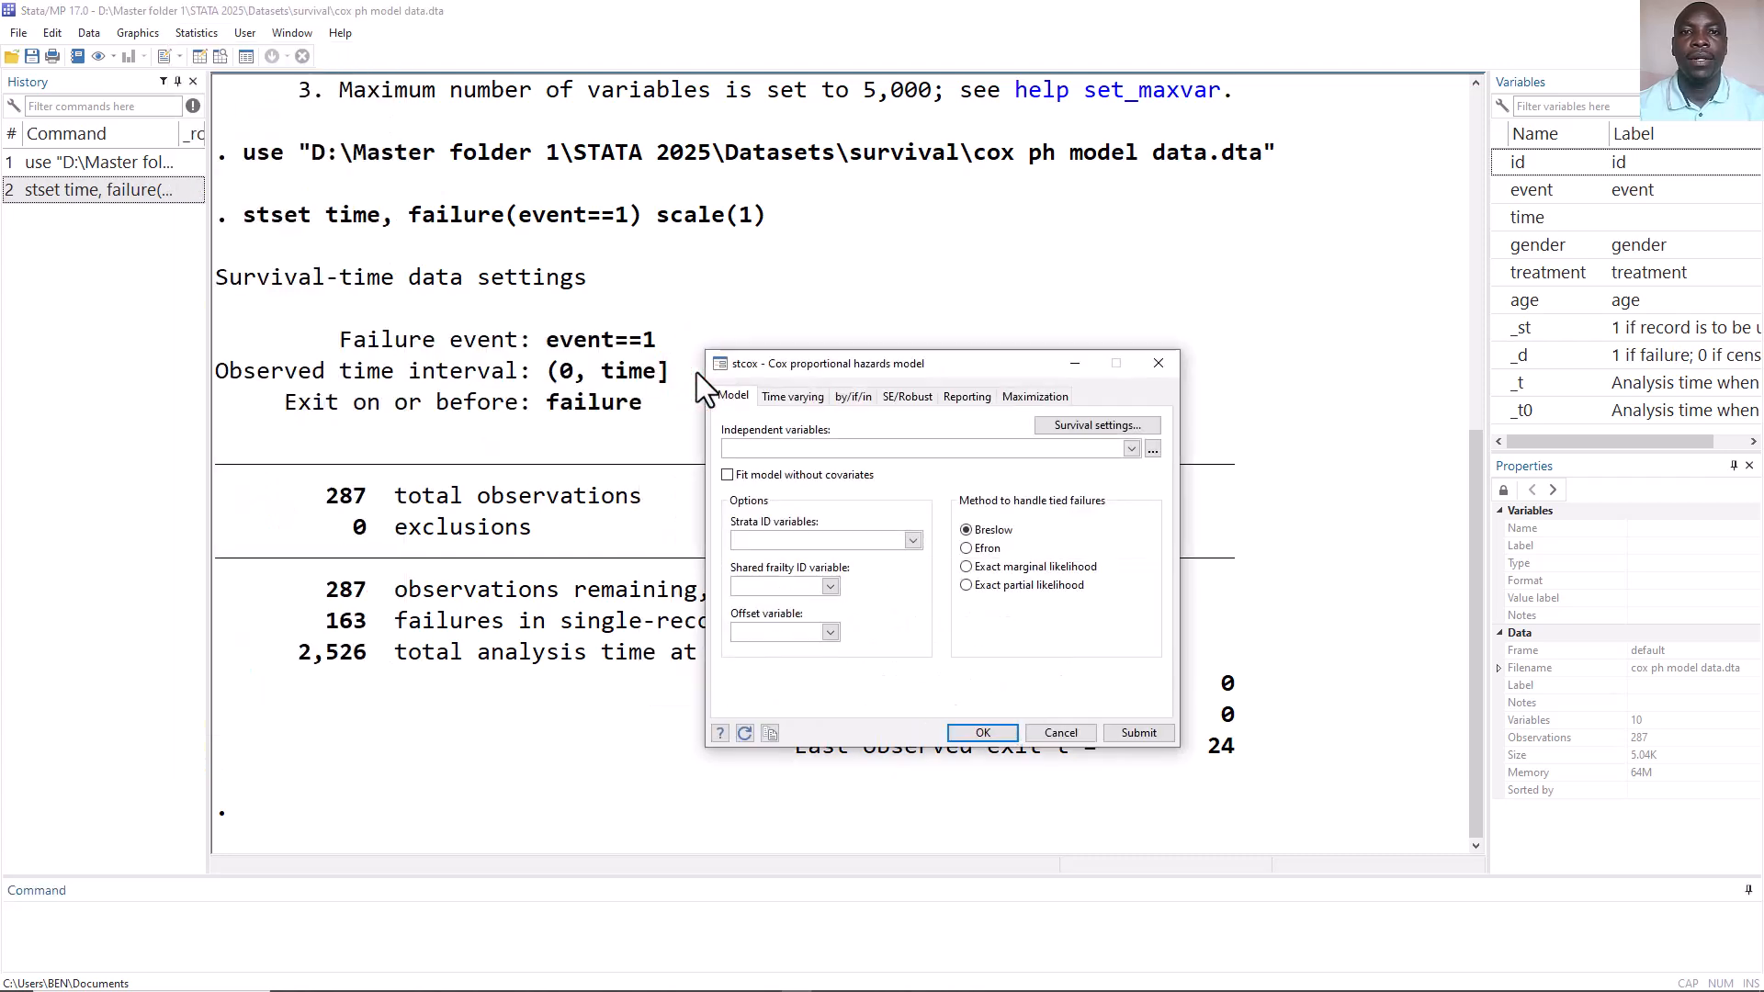
{"action": "left_click", "coordinate": [726, 475]}
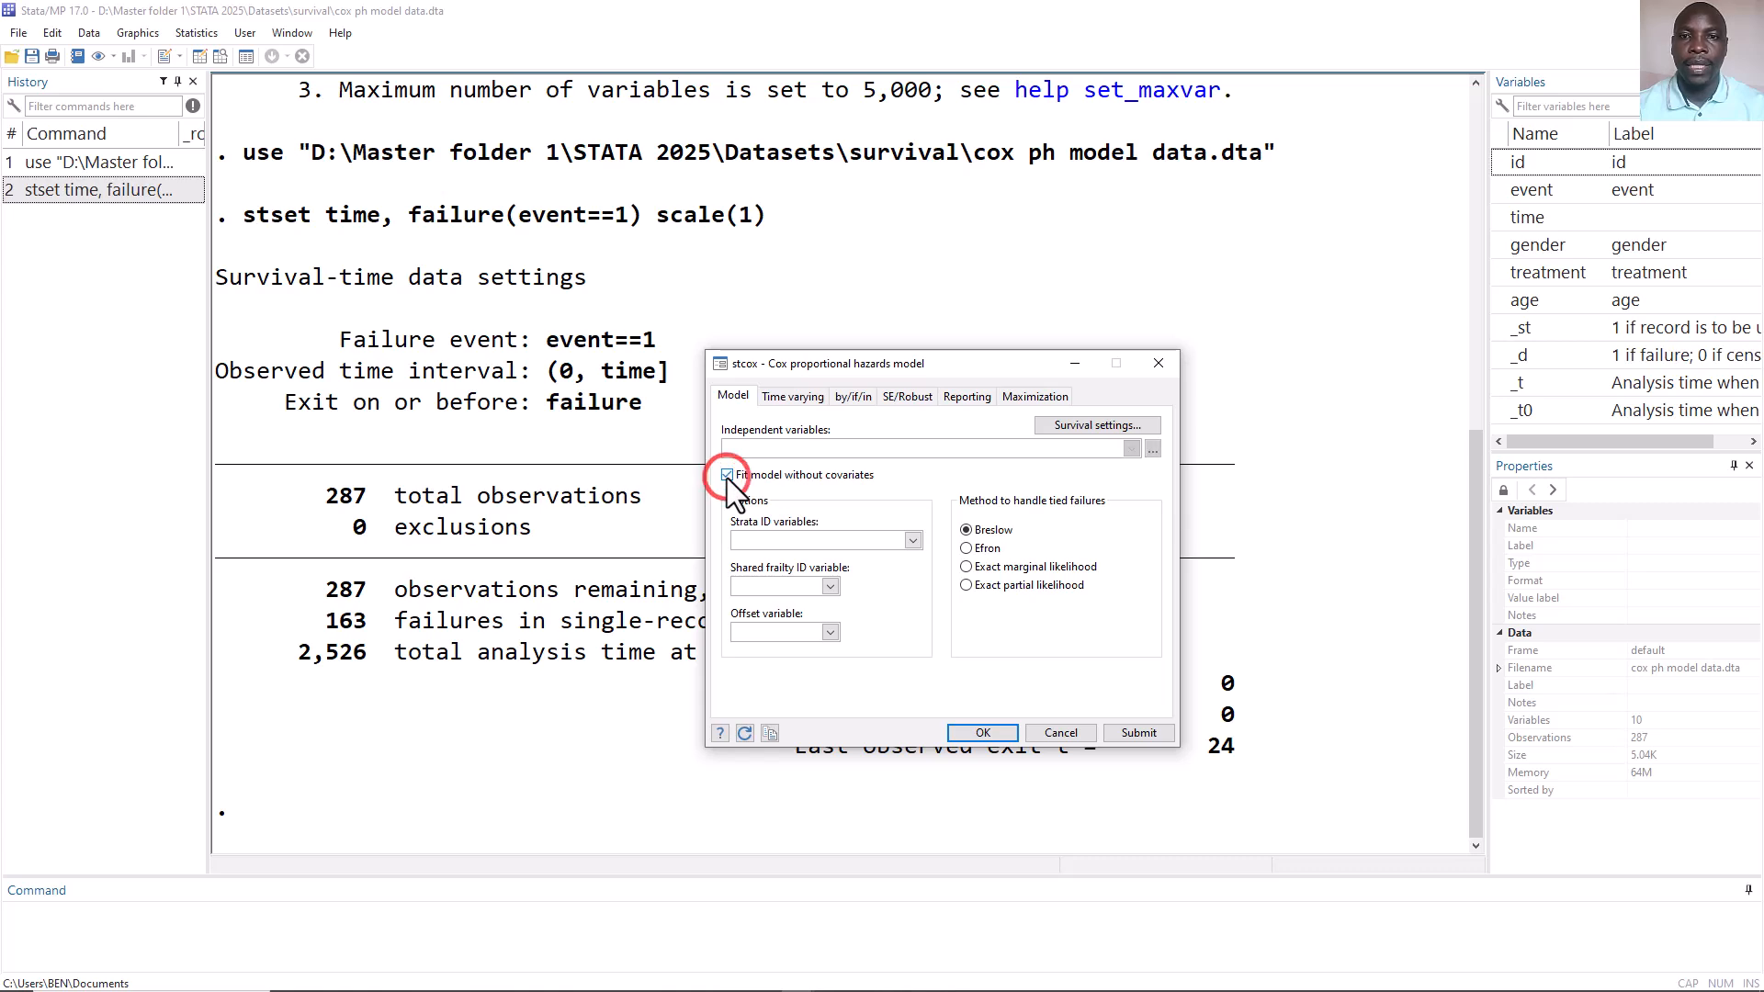
{"action": "left_click", "coordinate": [991, 735]}
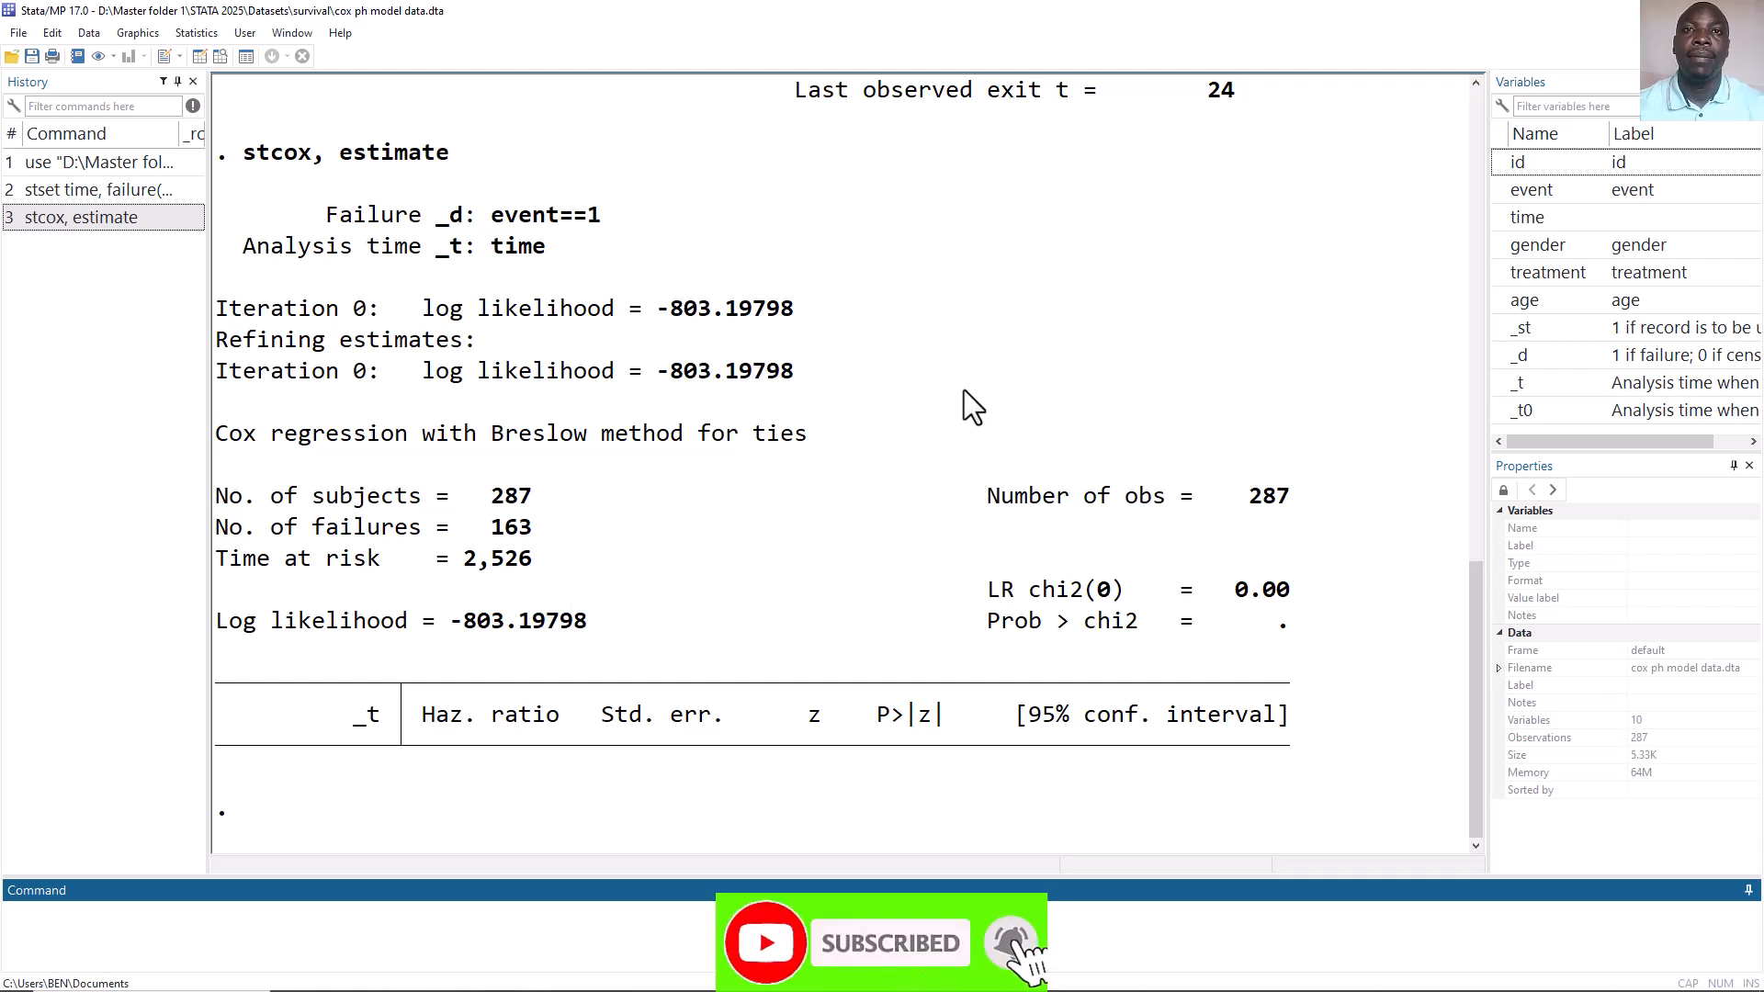
Predict Martingale residuals after the Cox model into a new variable named martingale.
{"action": "left_click", "coordinate": [197, 35]}
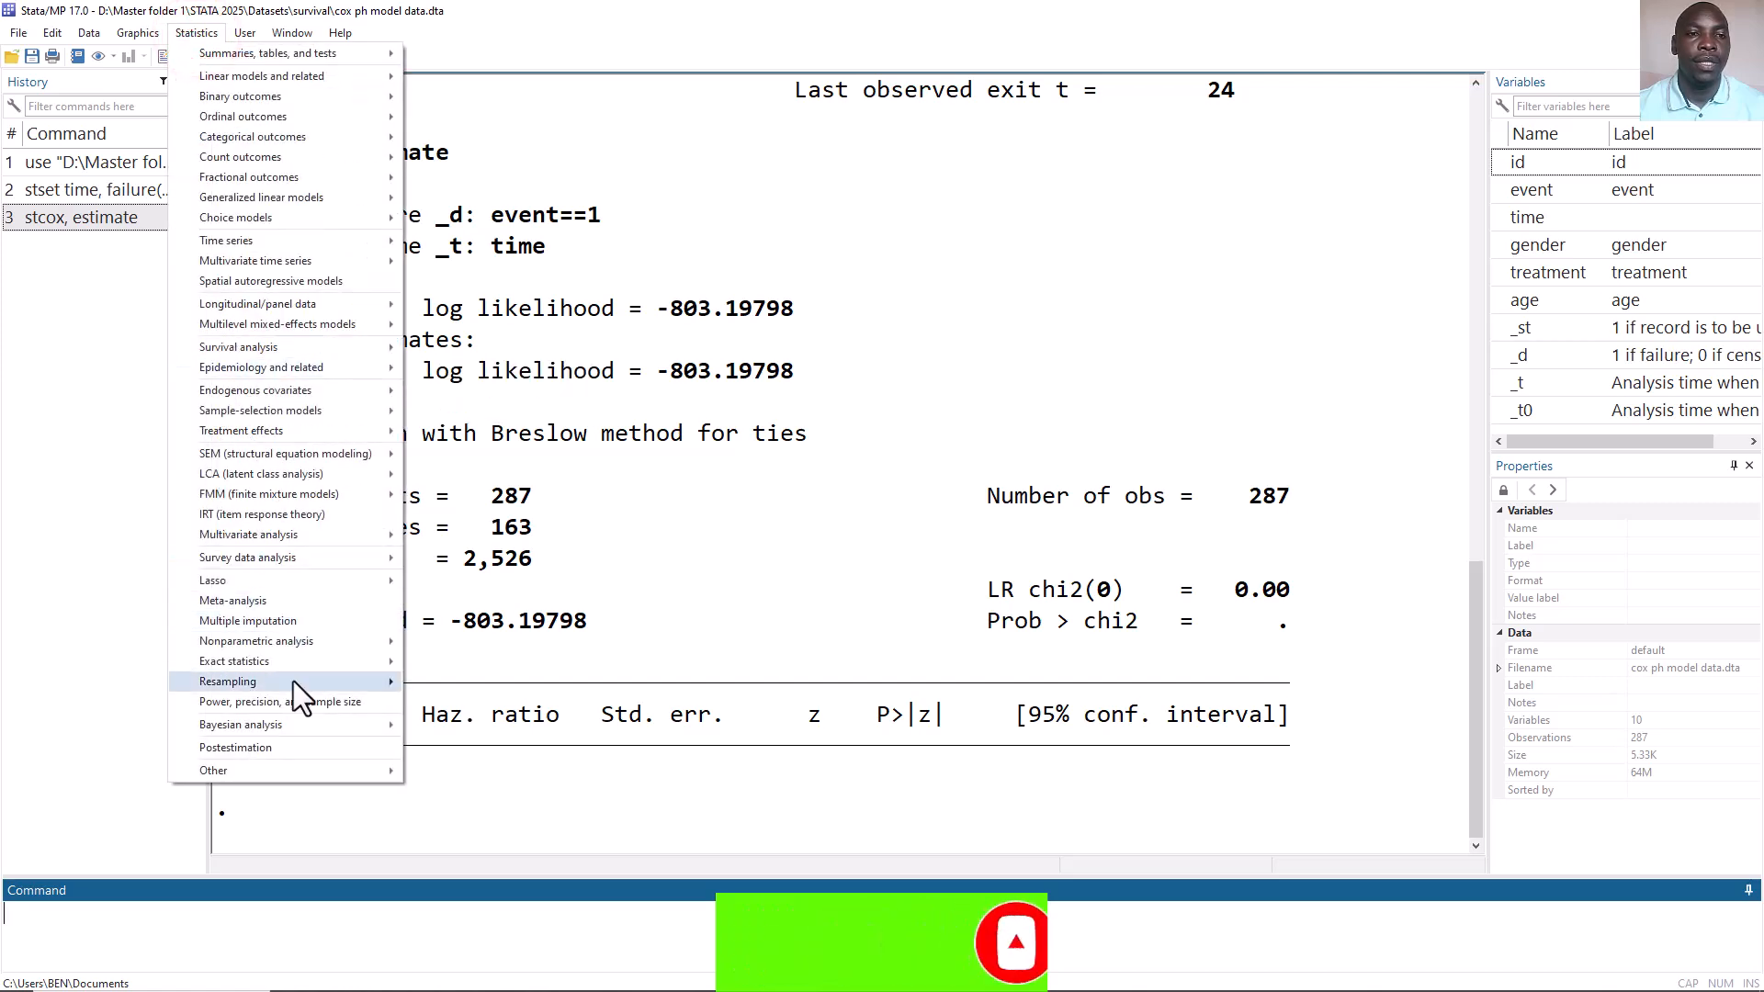
{"action": "left_click", "coordinate": [299, 747]}
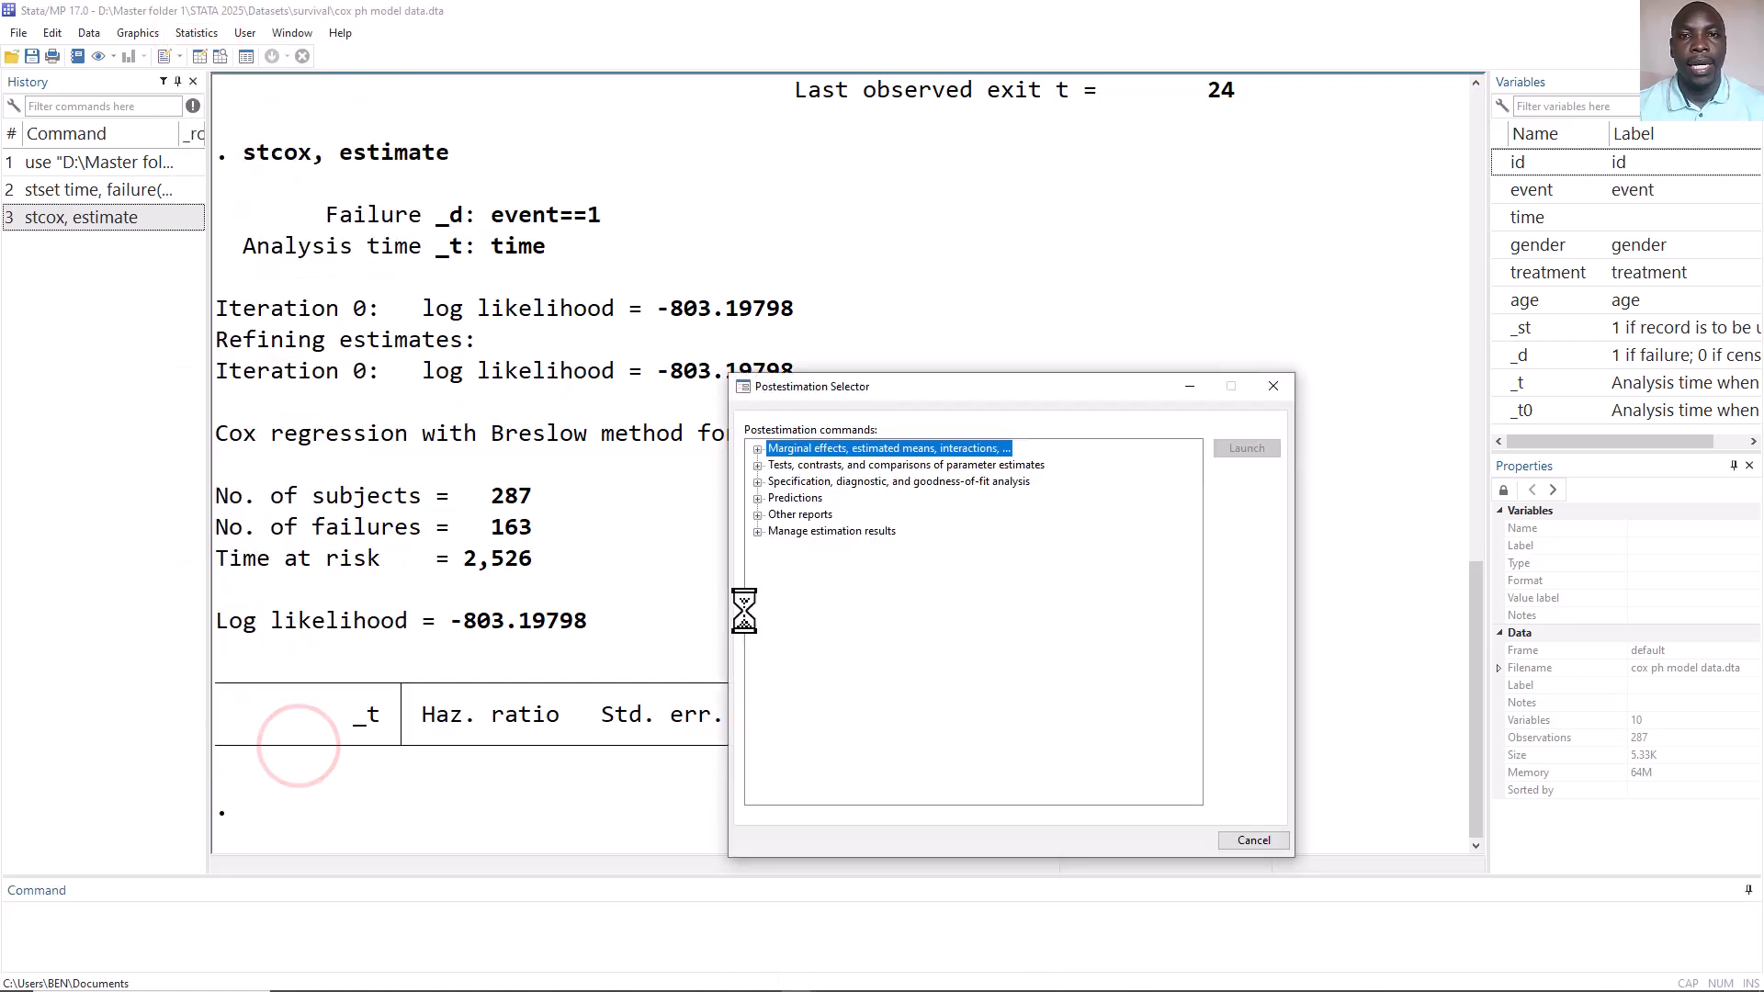
{"action": "left_click", "coordinate": [759, 499]}
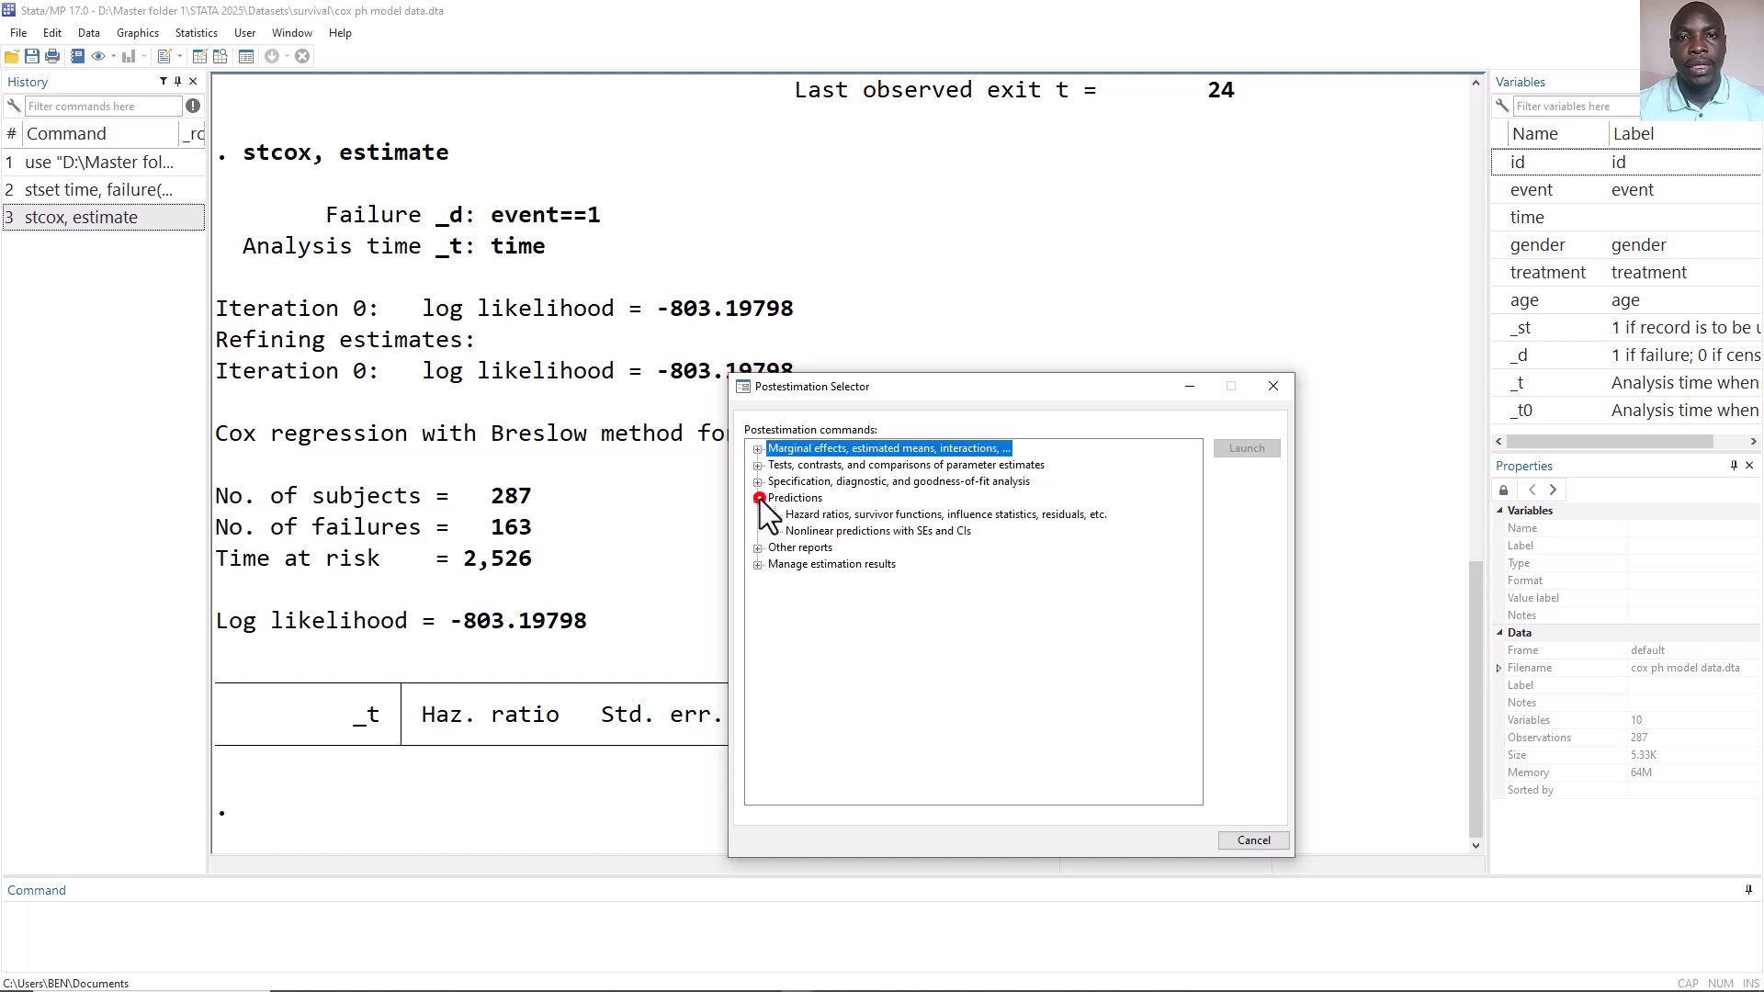
{"action": "double_click", "coordinate": [906, 514]}
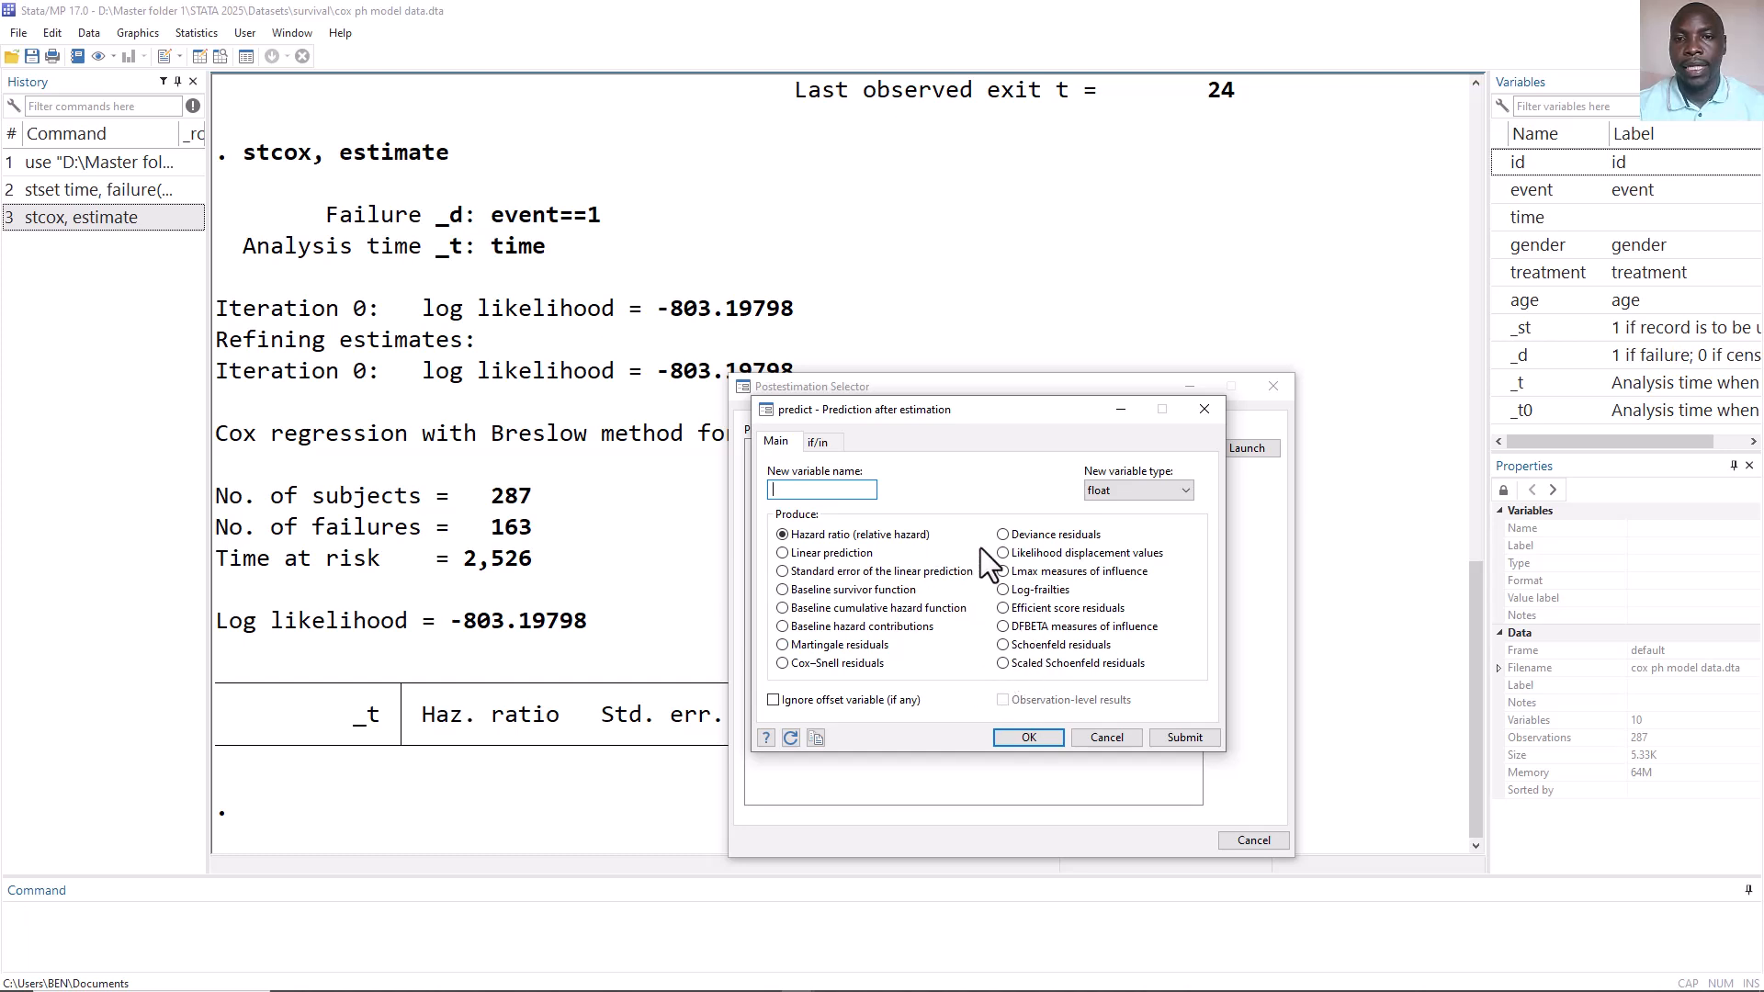
{"action": "left_click", "coordinate": [783, 645]}
{"action": "left_click", "coordinate": [794, 488]}
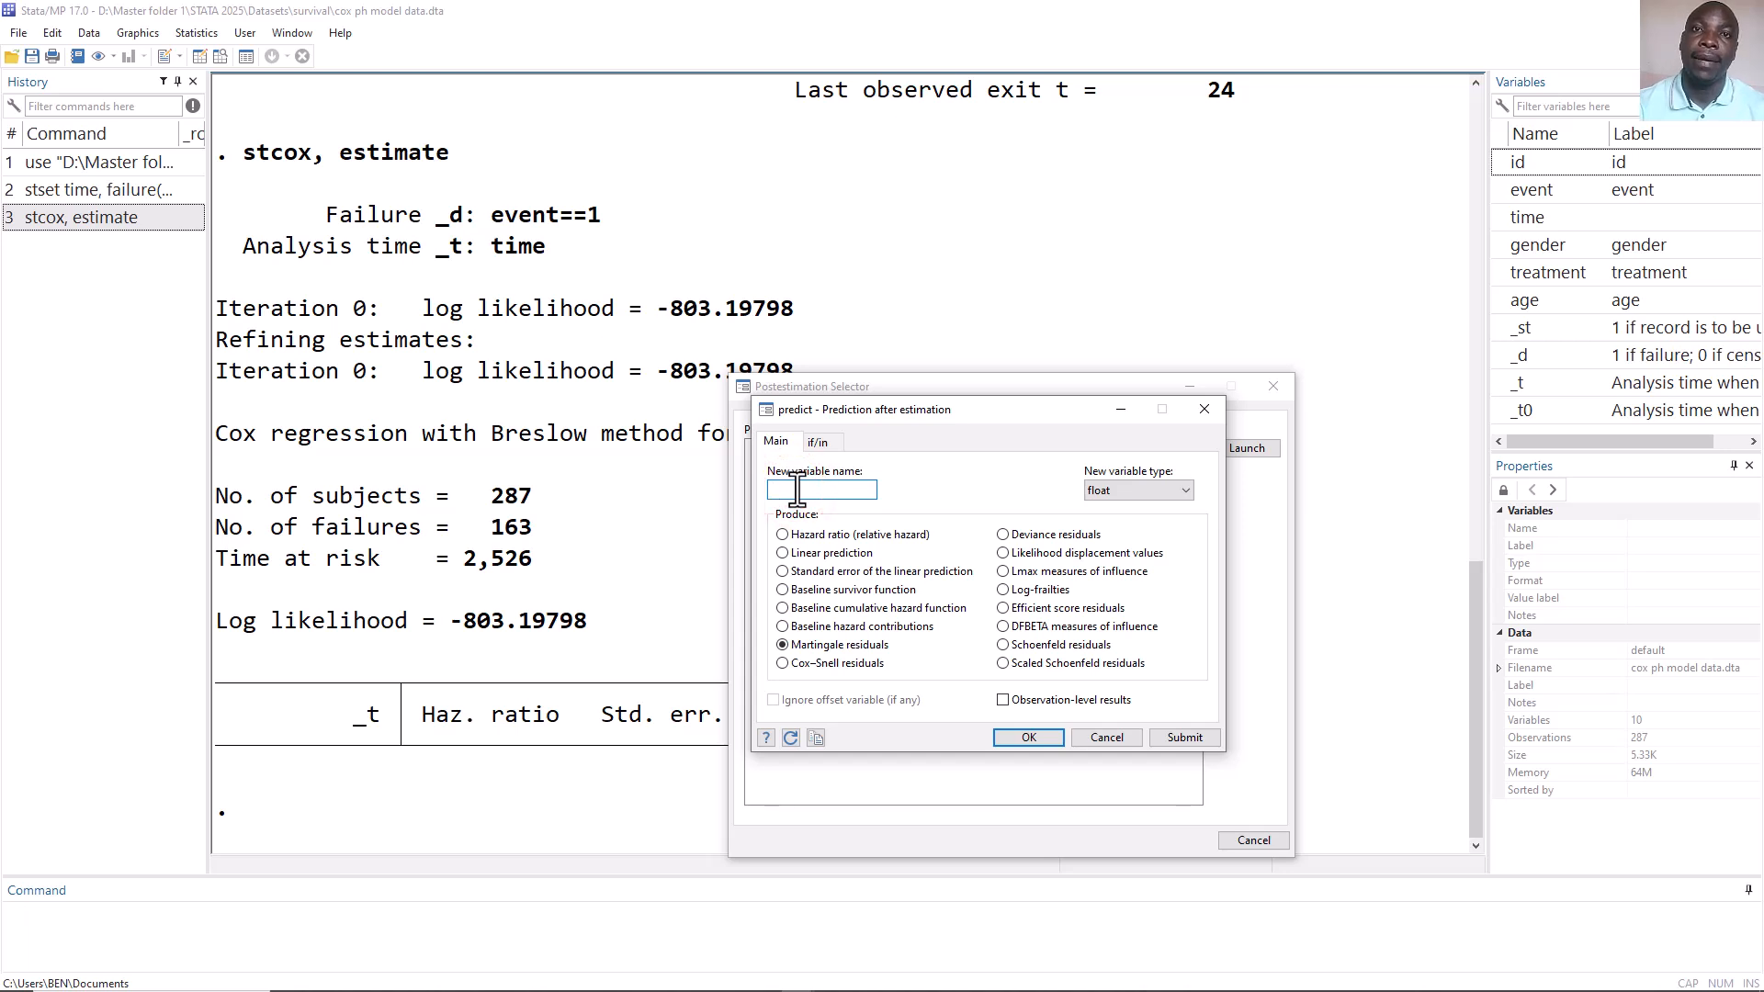
{"action": "type", "text": "ma"}
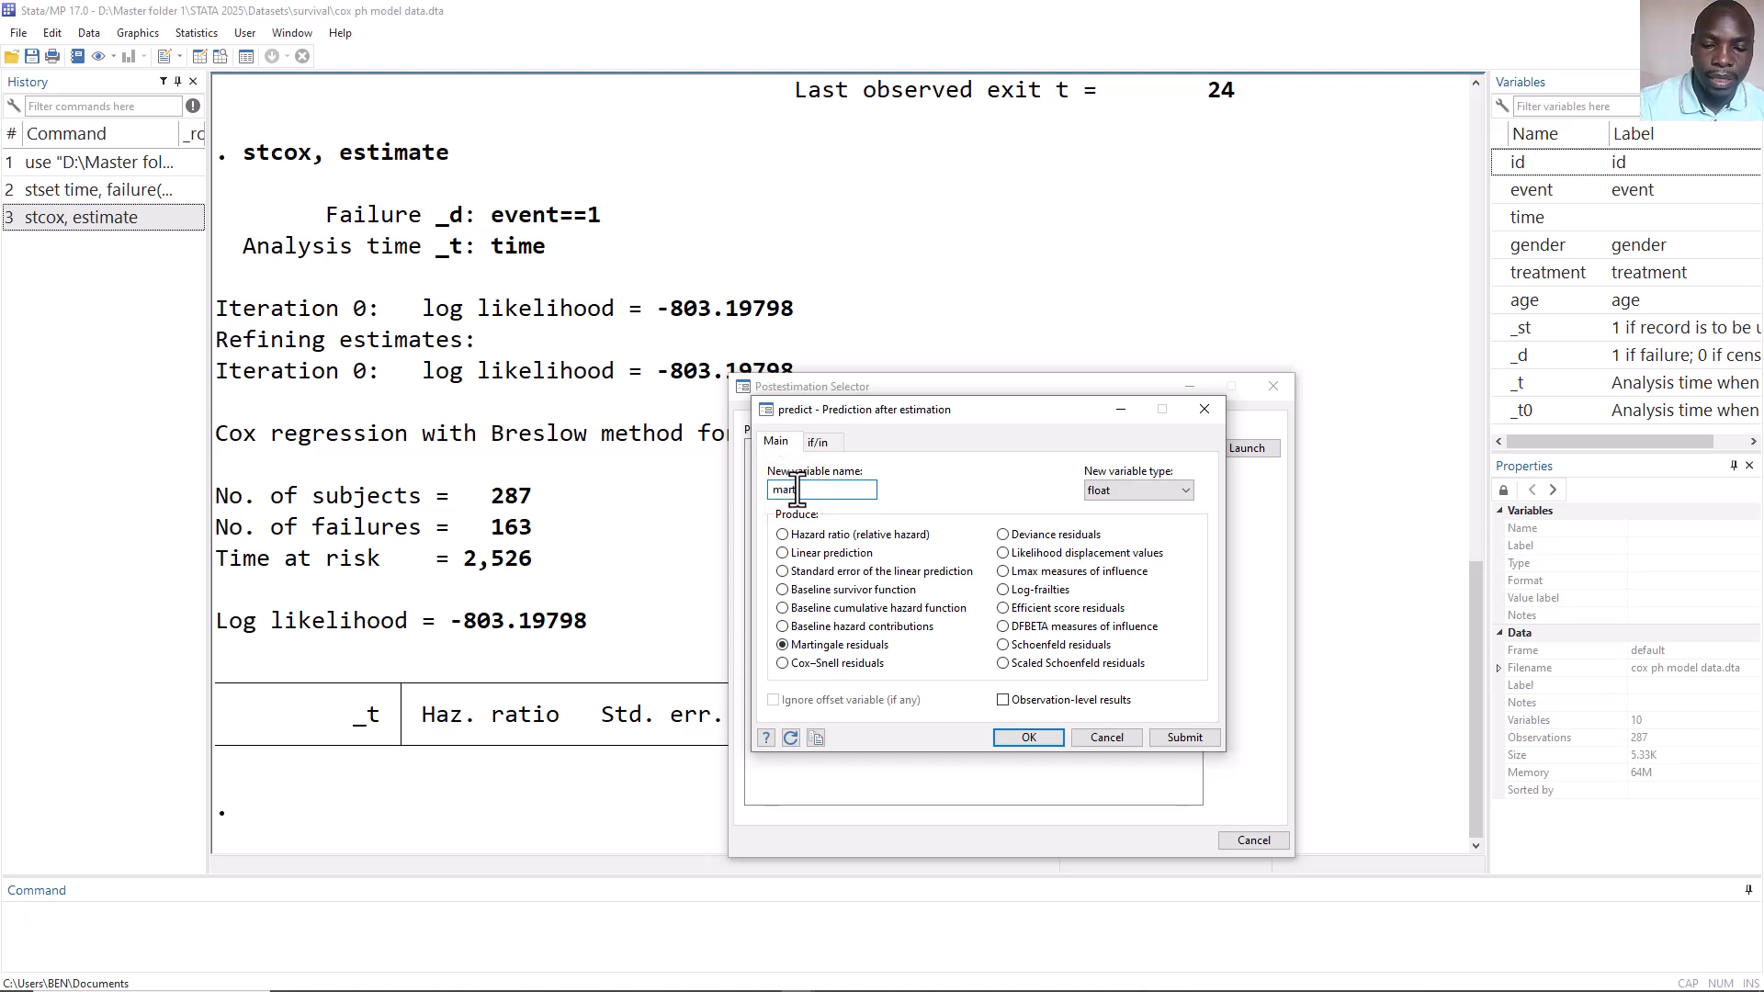
{"action": "type", "text": "rtingale"}
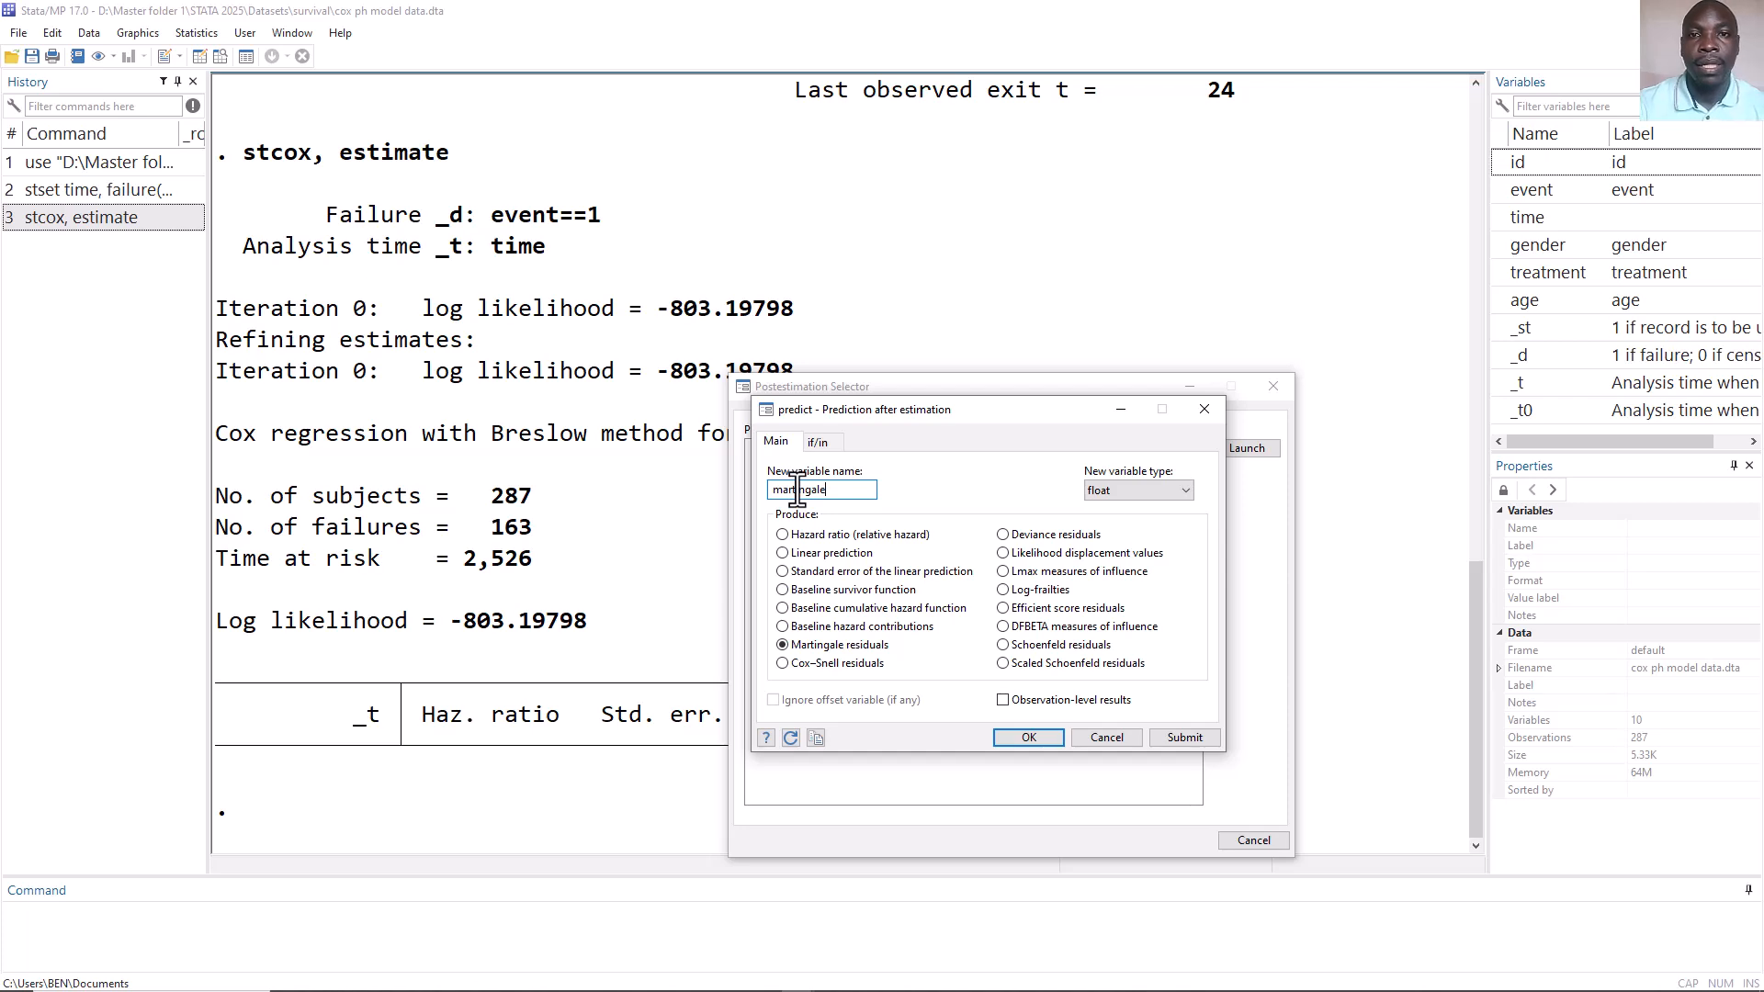
{"action": "left_click", "coordinate": [1025, 737]}
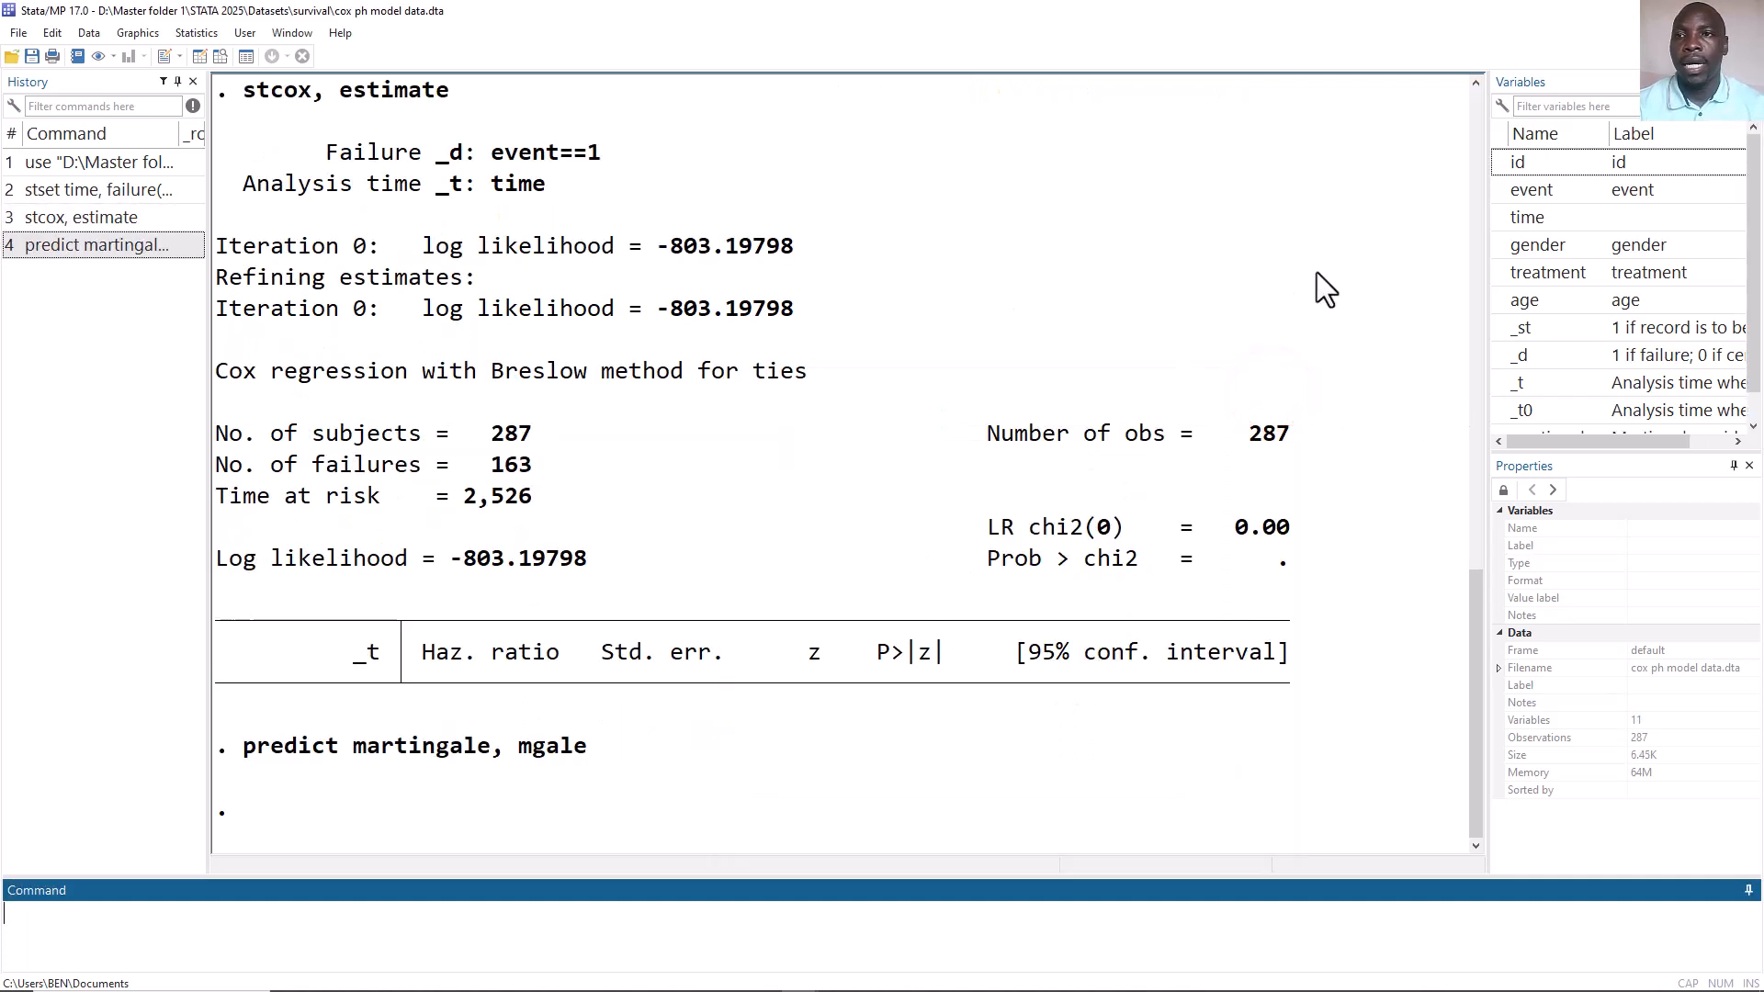
Inspect the new martingale variable alongside the age column in the Data Editor, then close it.
{"action": "scroll", "coordinate": [1646, 284], "scroll_direction": "down", "scroll_amount": 1}
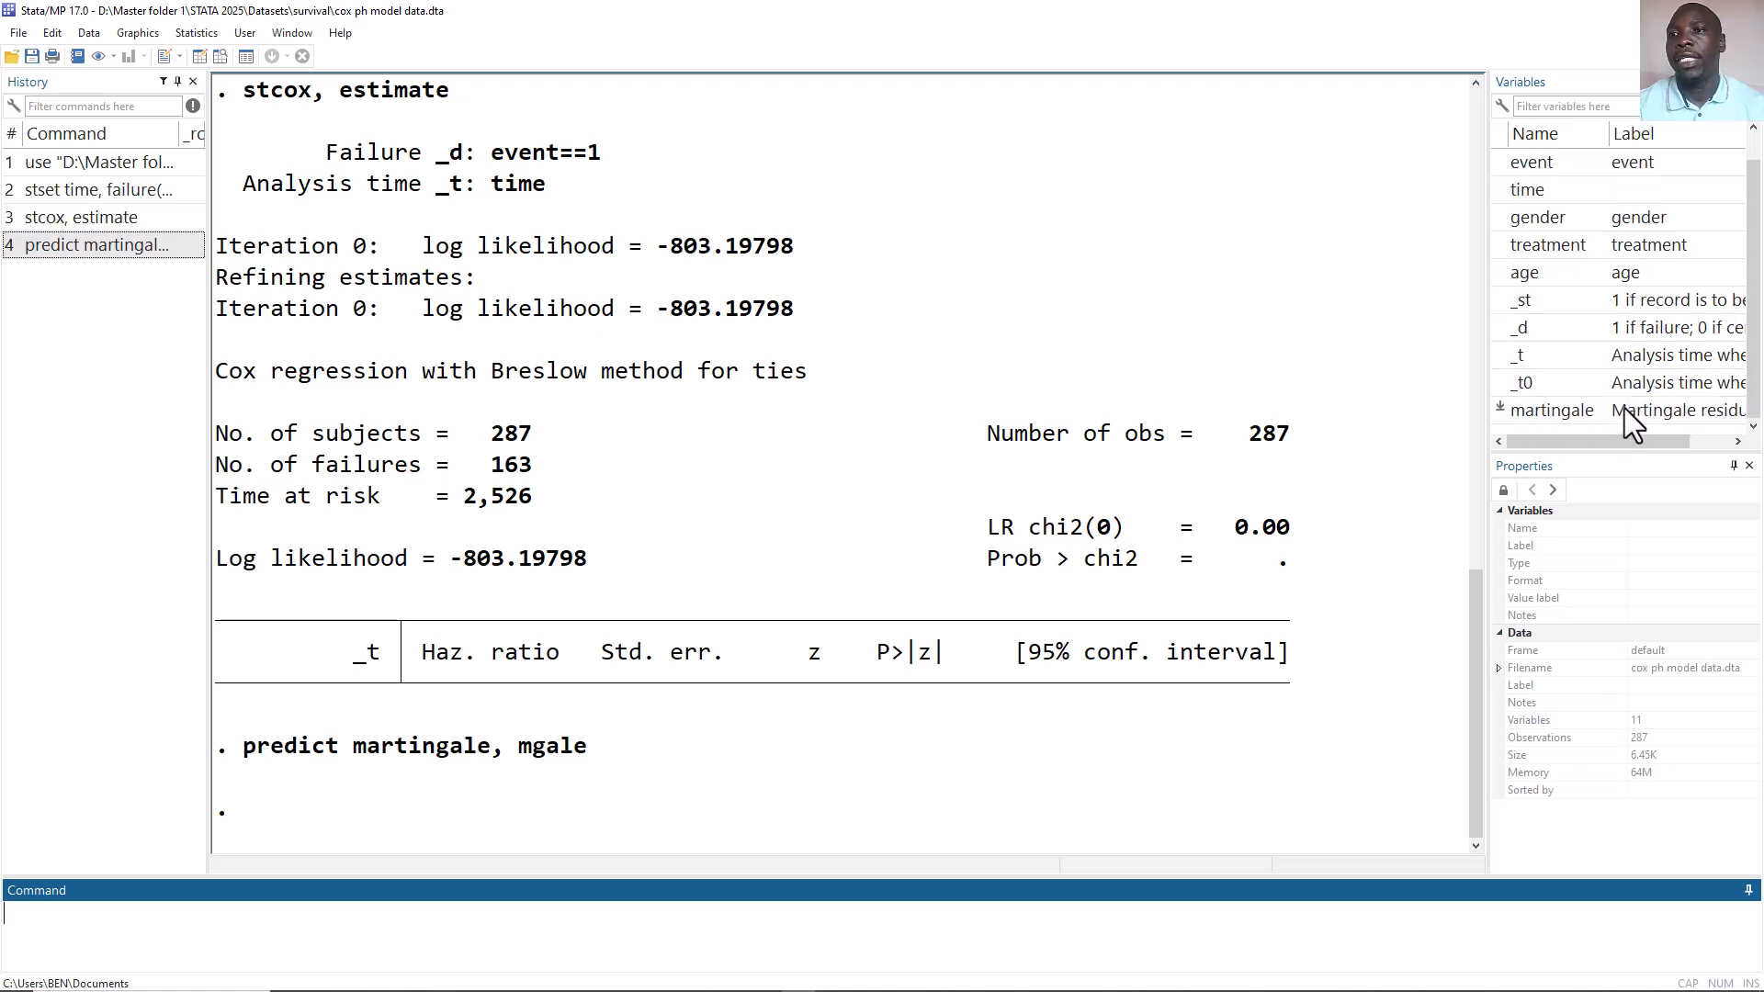
{"action": "left_click", "coordinate": [221, 56]}
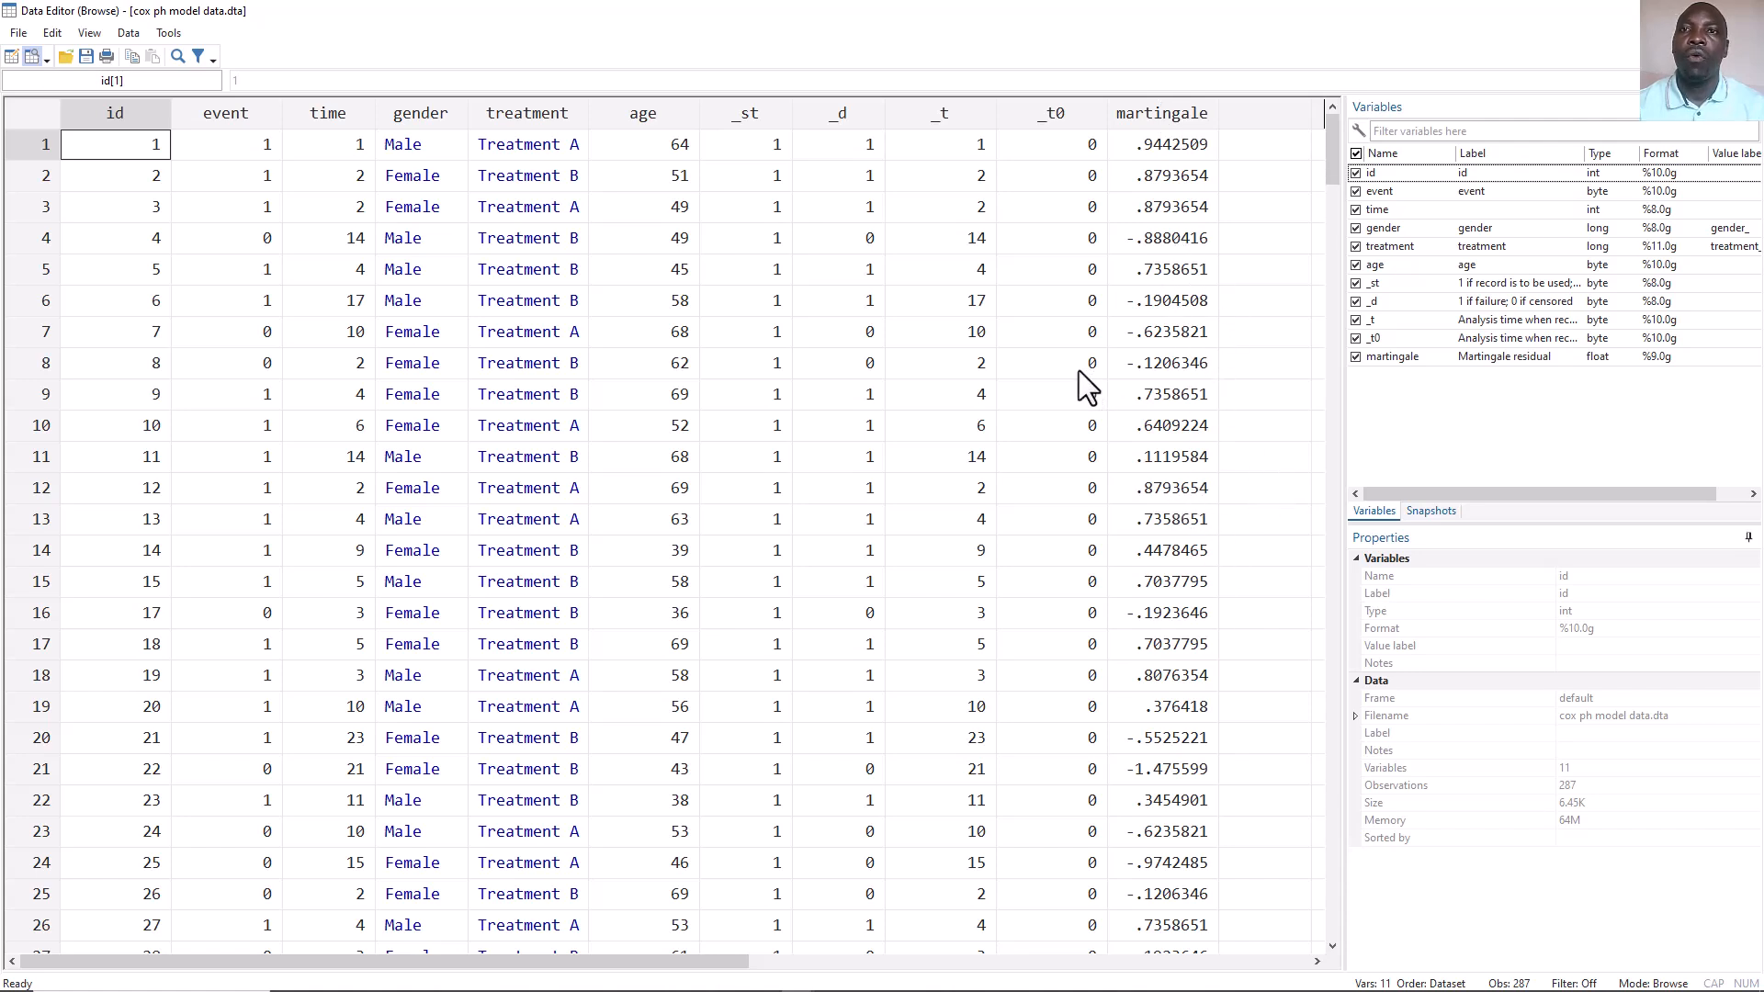
{"action": "left_click", "coordinate": [1157, 107]}
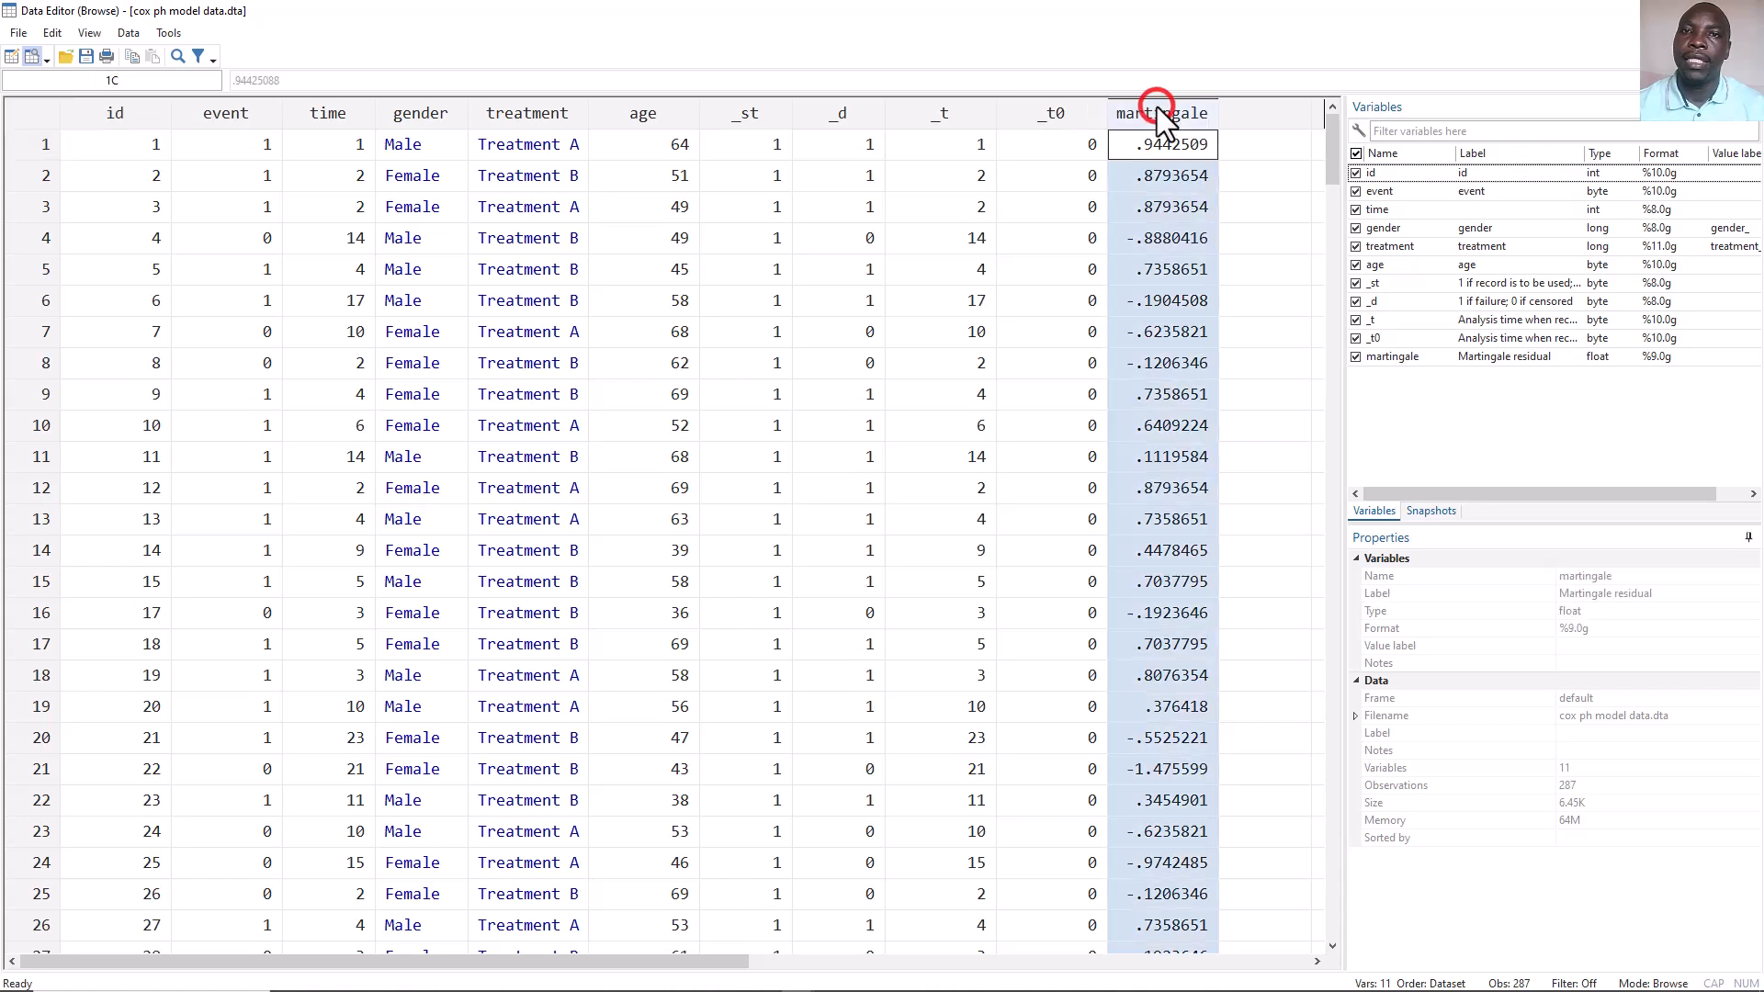
{"action": "left_click", "coordinate": [671, 113]}
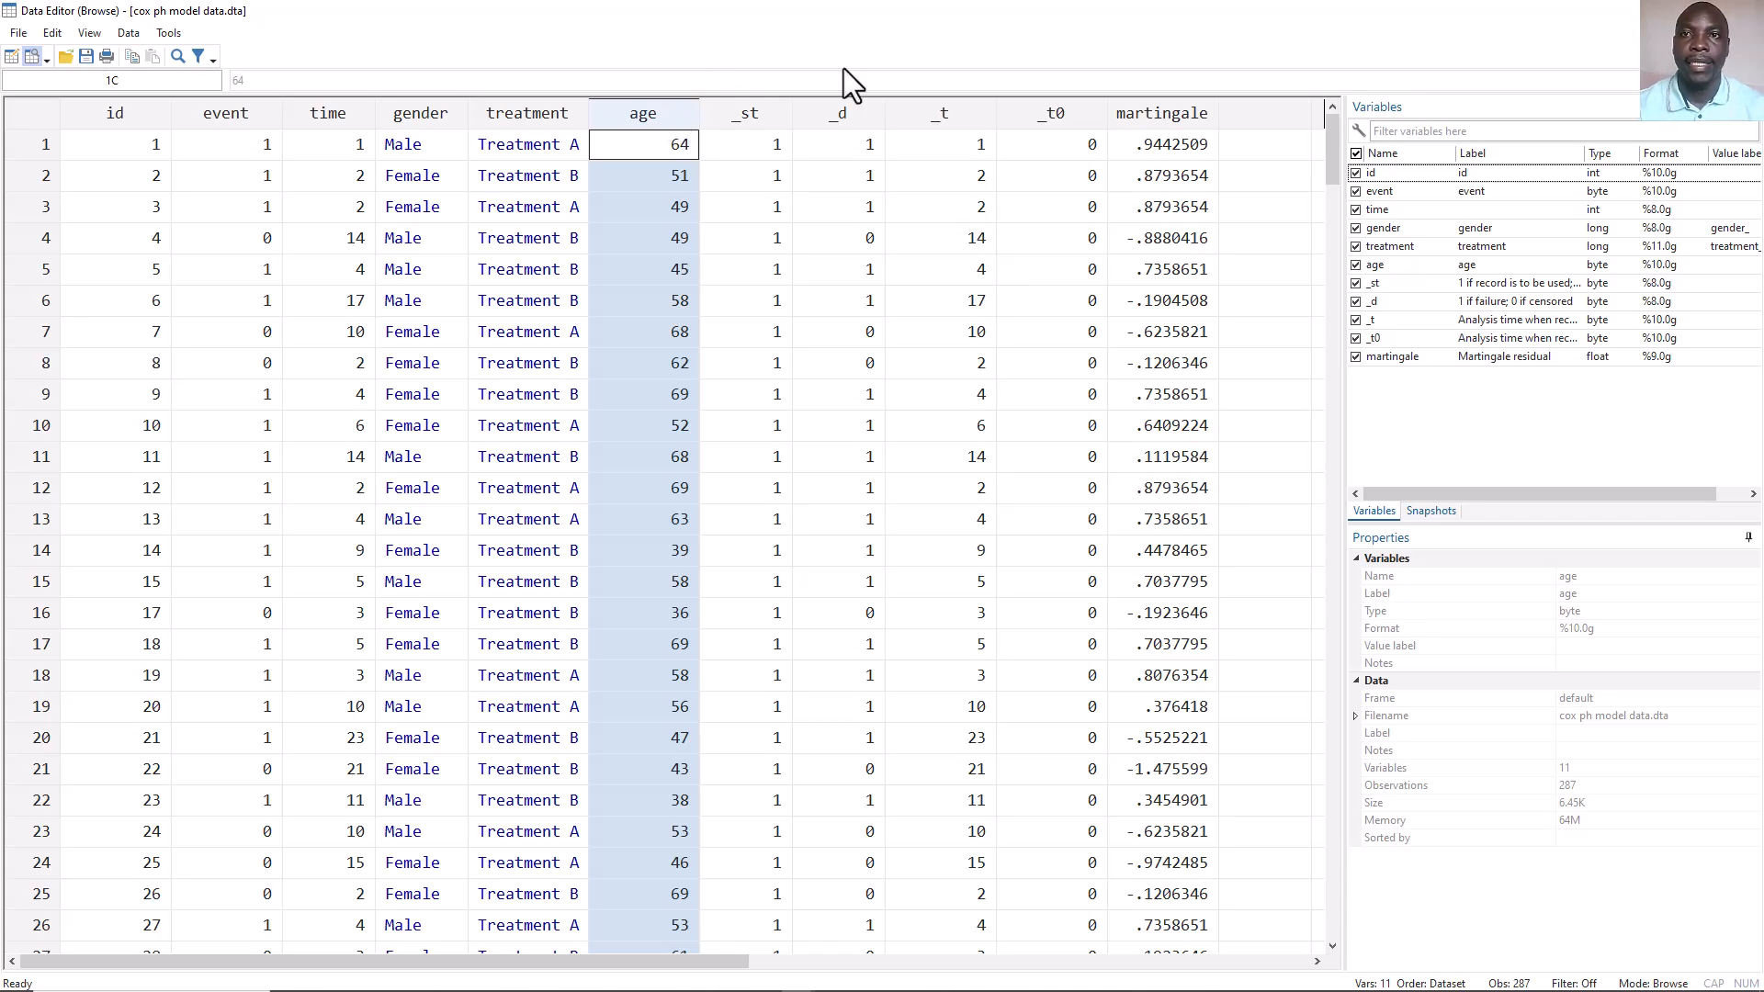
{"action": "left_click", "coordinate": [1743, 11]}
Start a twoway graph and define a scatter plot with martingale as the Y variable and age as the X variable.
{"action": "left_click", "coordinate": [149, 37]}
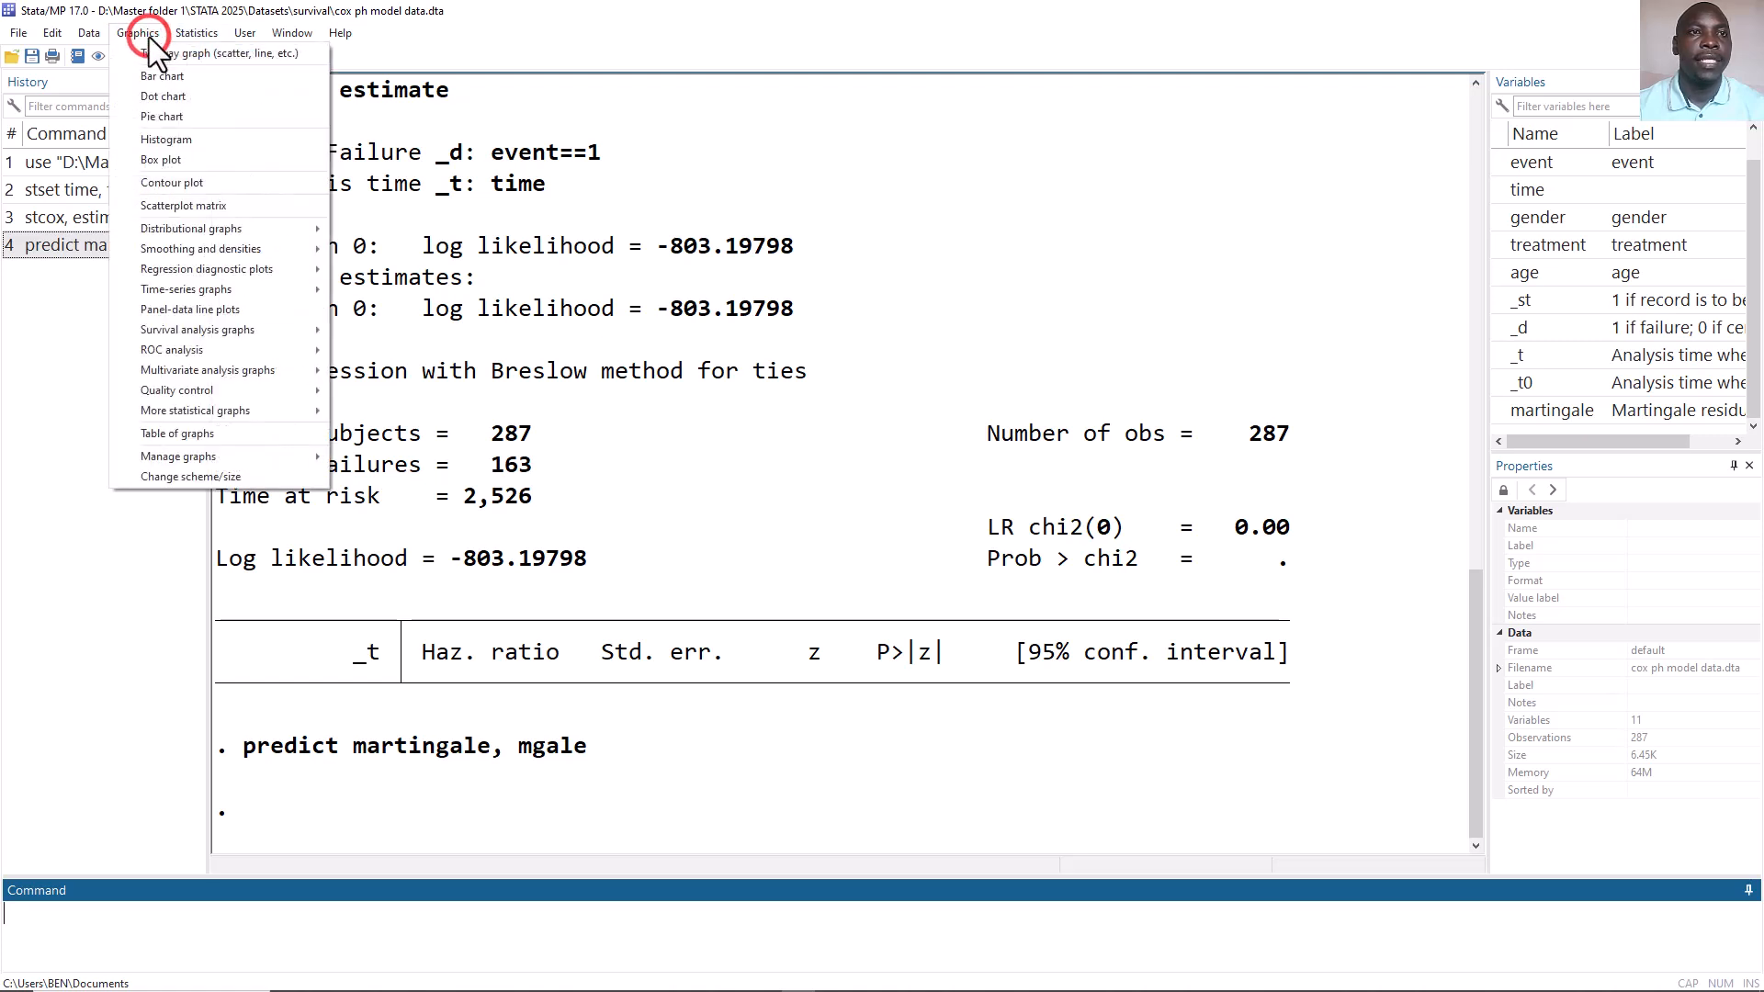
{"action": "left_click", "coordinate": [152, 56]}
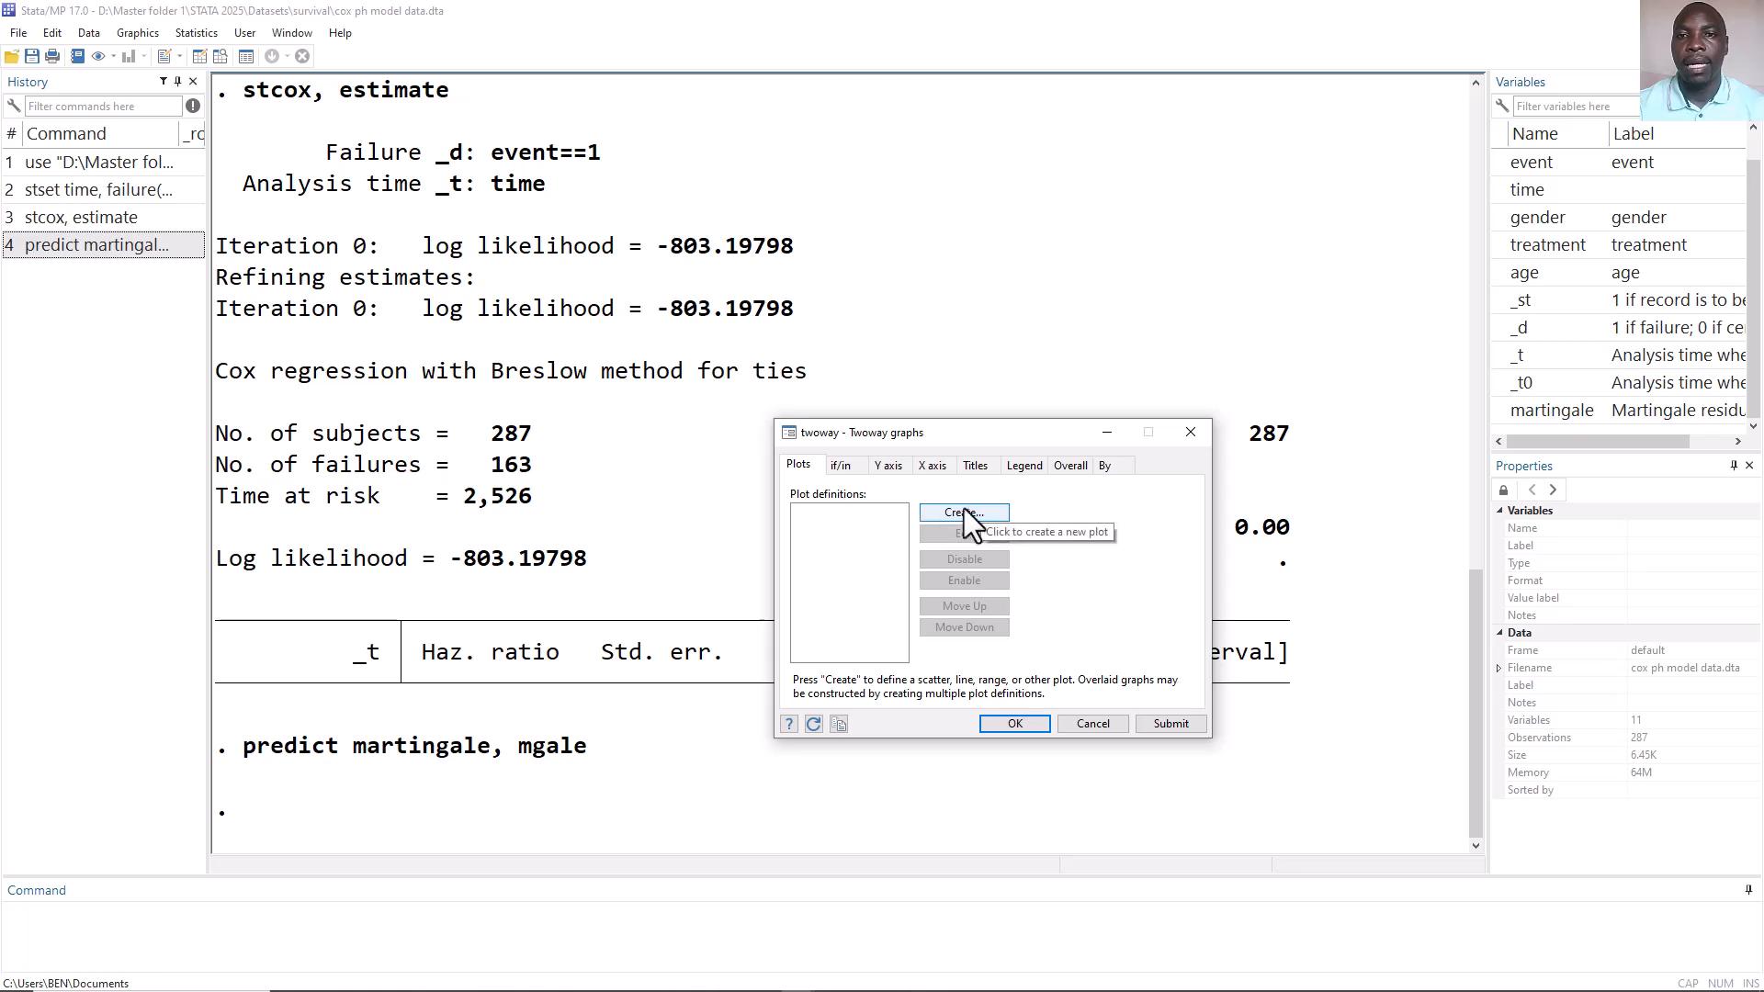
{"action": "left_click", "coordinate": [968, 513]}
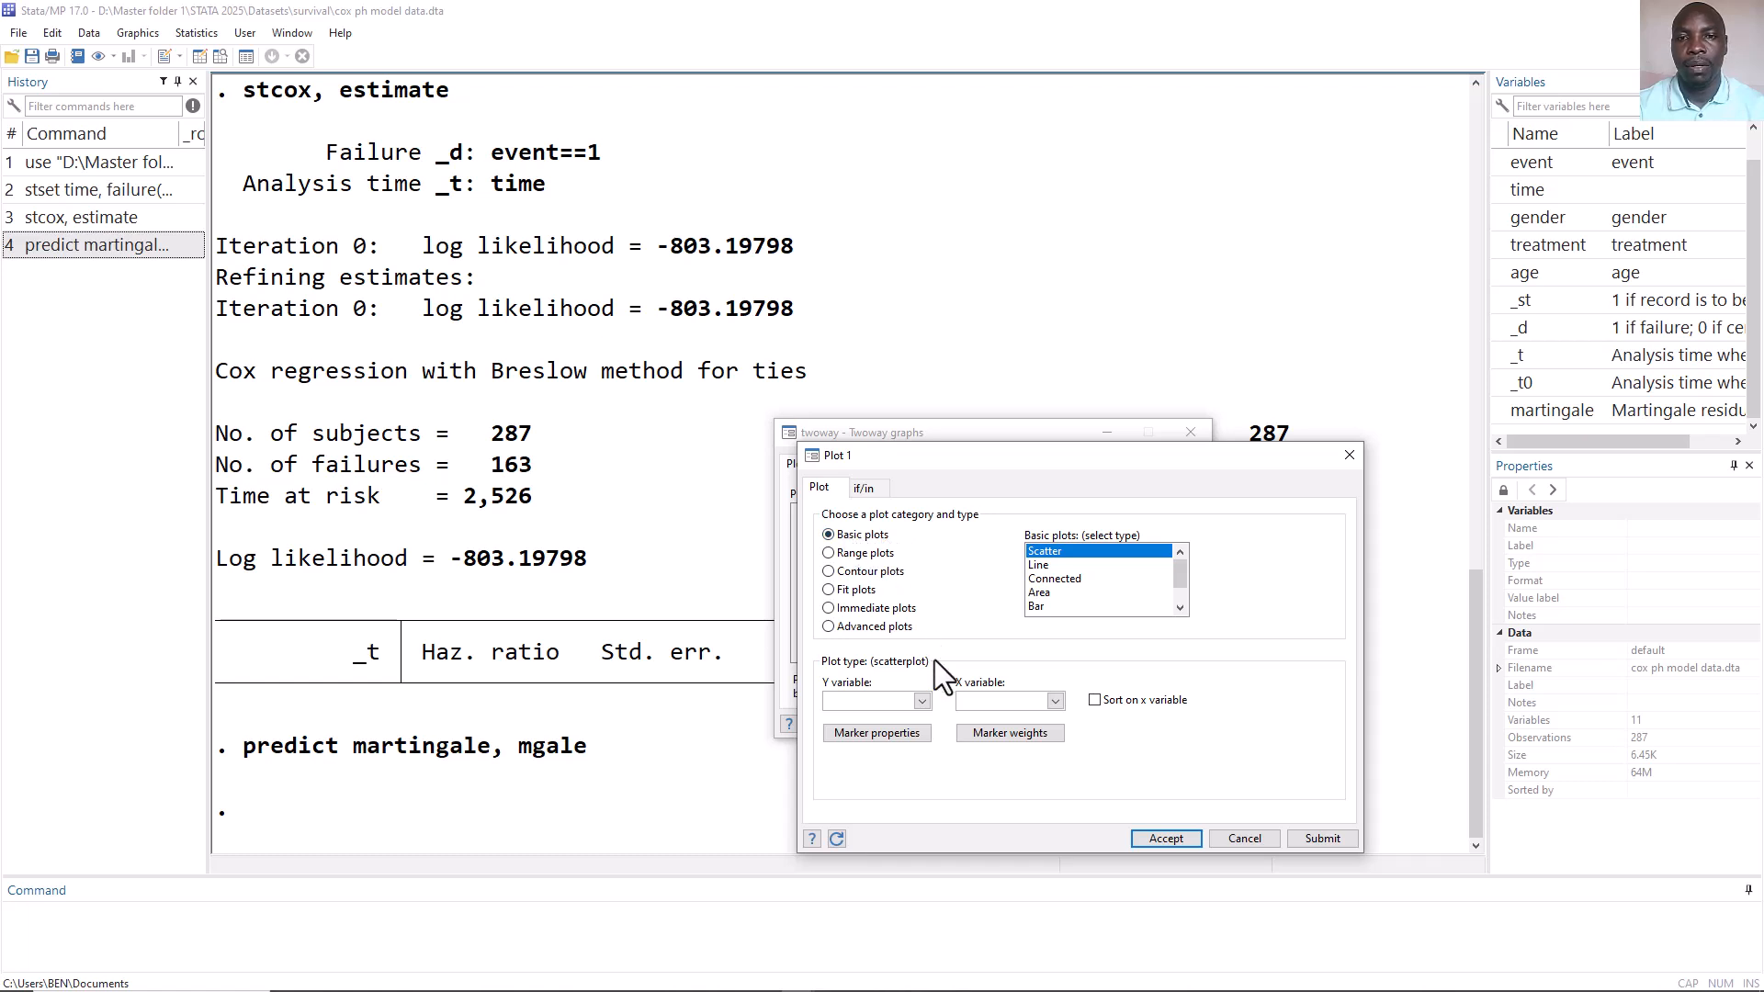
{"action": "left_click", "coordinate": [920, 702]}
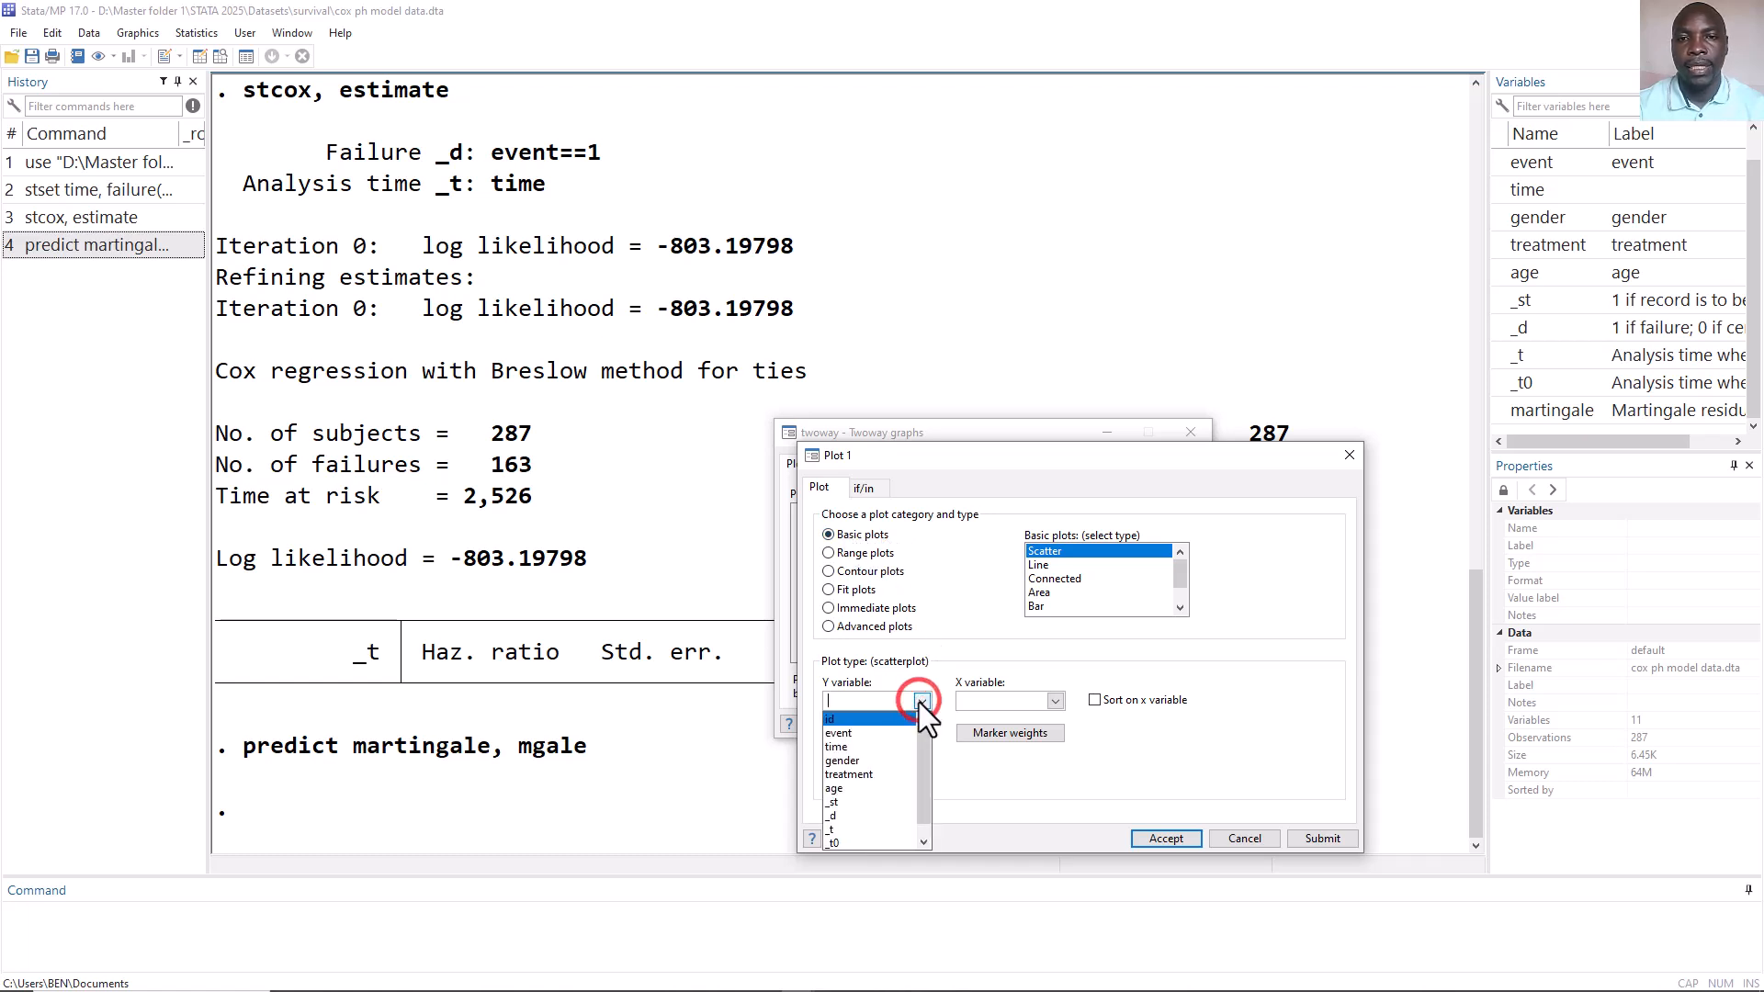
{"action": "left_click_drag", "start_coordinate": [923, 744], "coordinate": [922, 816]}
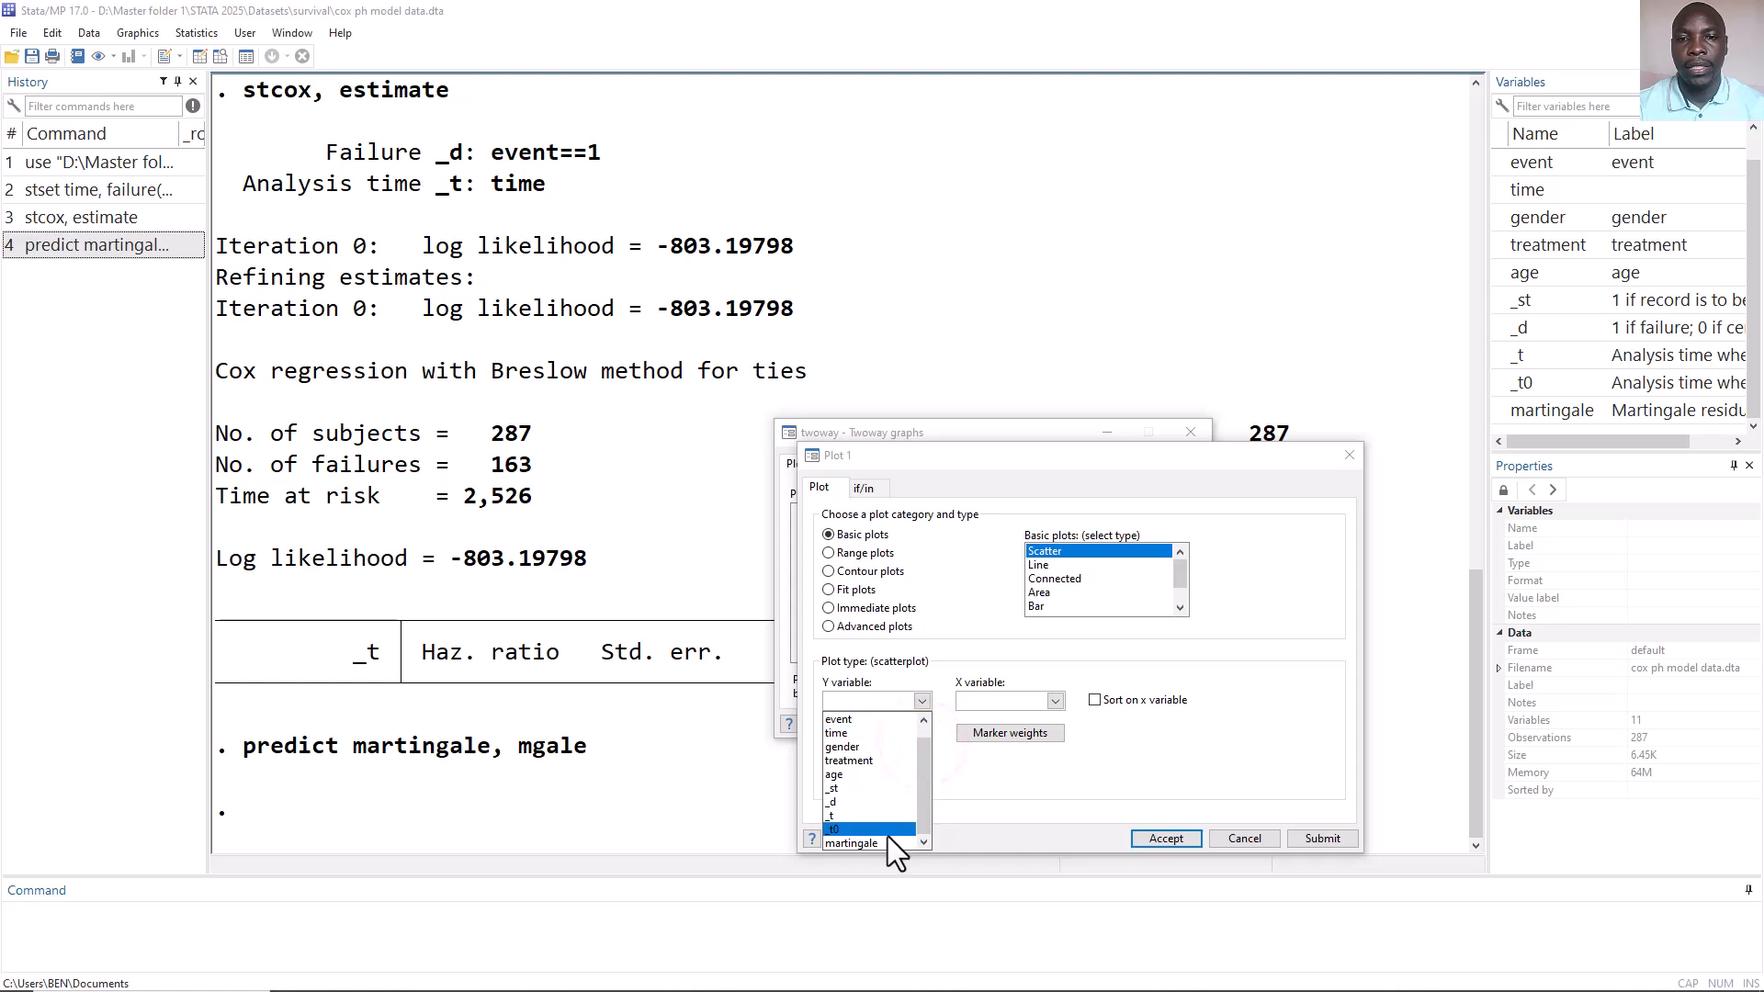
{"action": "left_click", "coordinate": [884, 840]}
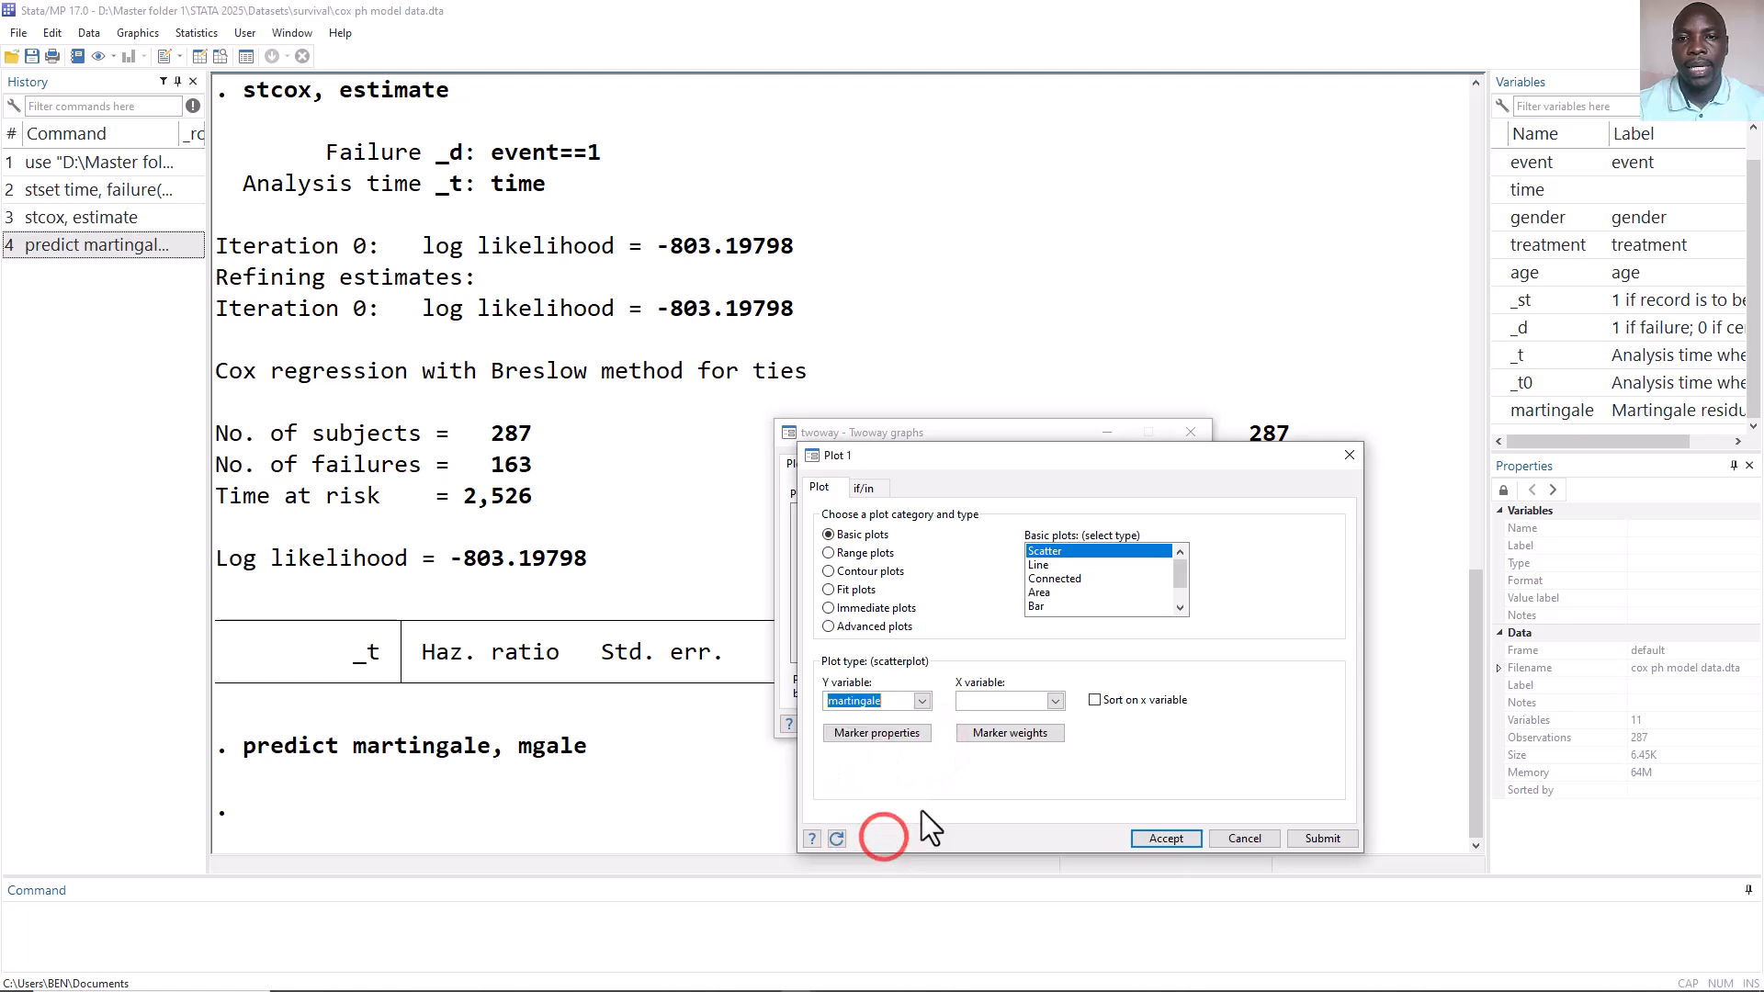
{"action": "left_click", "coordinate": [1057, 702]}
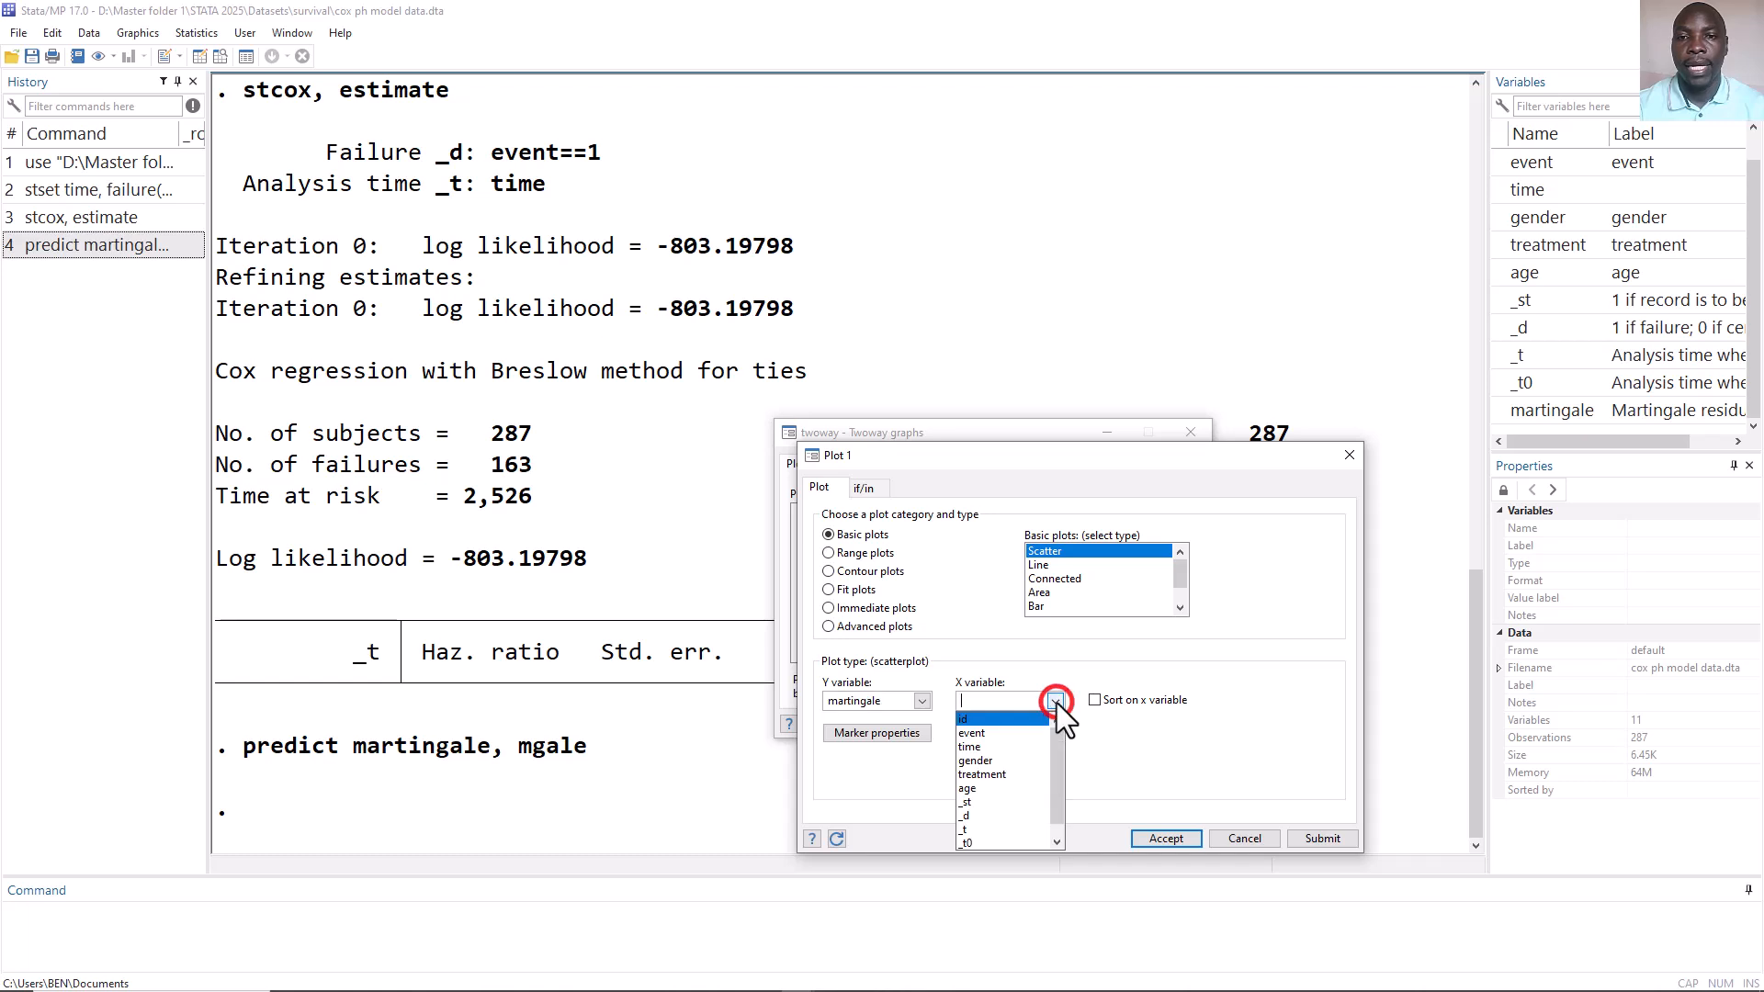
{"action": "left_click", "coordinate": [1002, 788]}
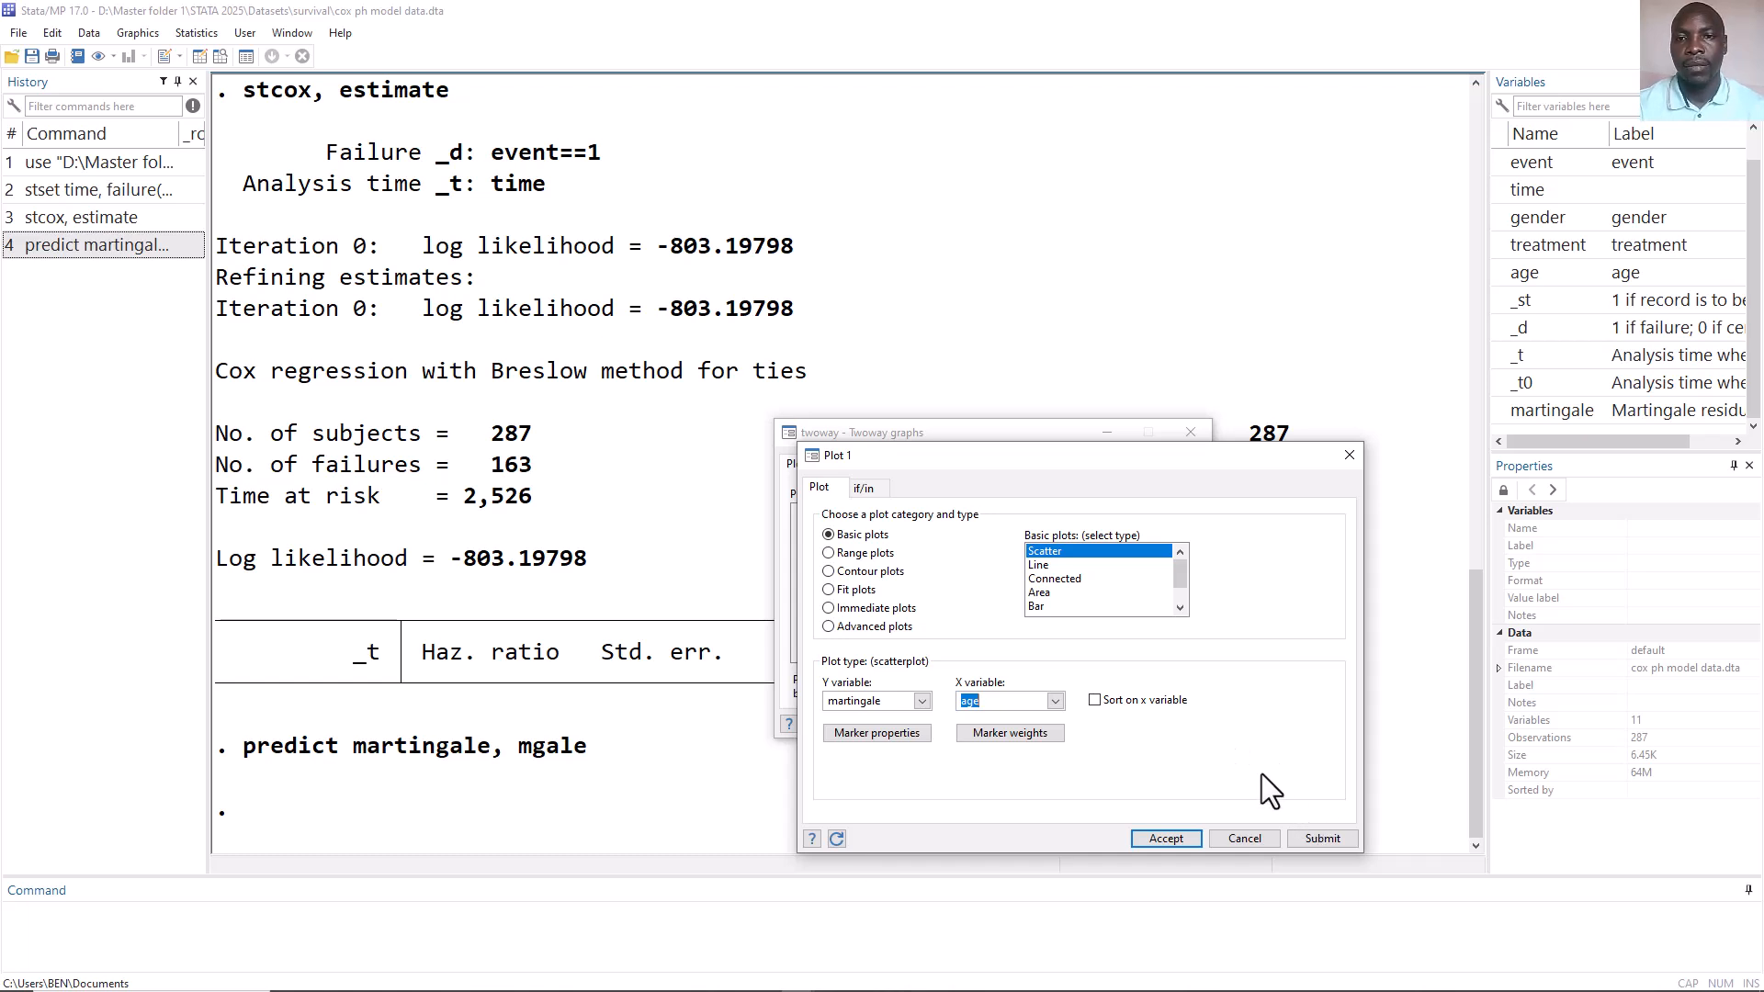
{"action": "left_click", "coordinate": [1189, 838]}
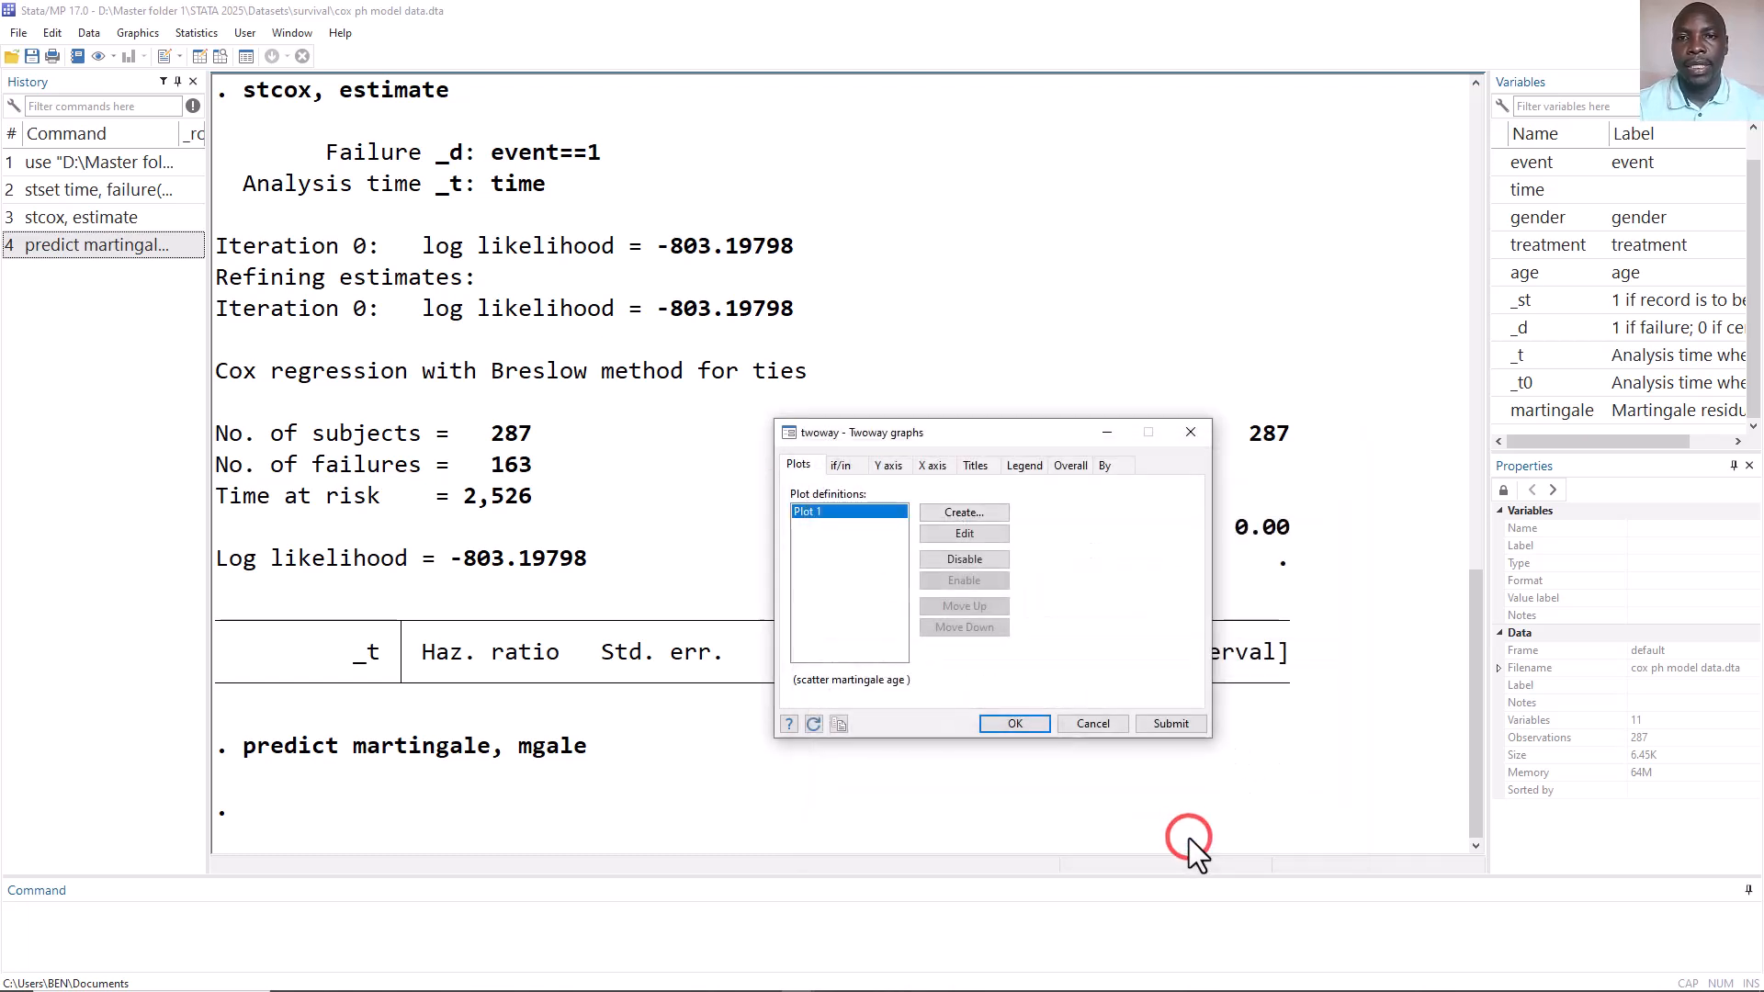
Add a second plot, a lowess line of martingale against age, draw the combined graph, then close the graph window.
{"action": "left_click", "coordinate": [957, 515]}
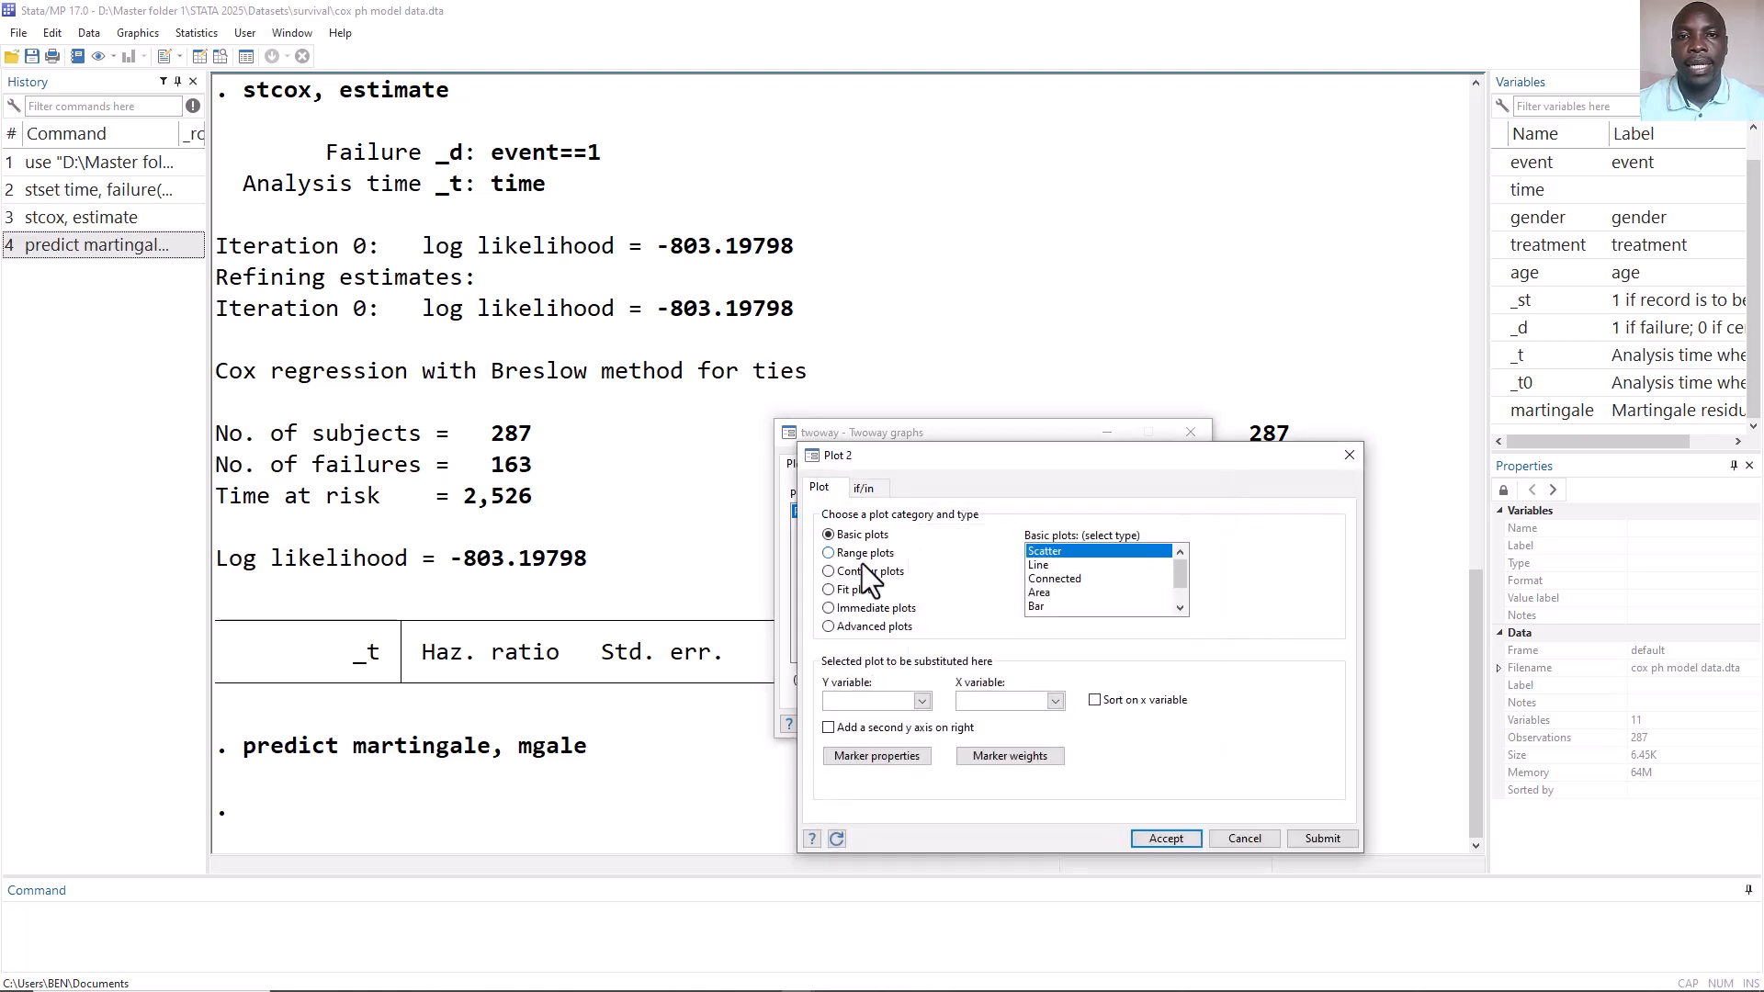
{"action": "left_click", "coordinate": [830, 626]}
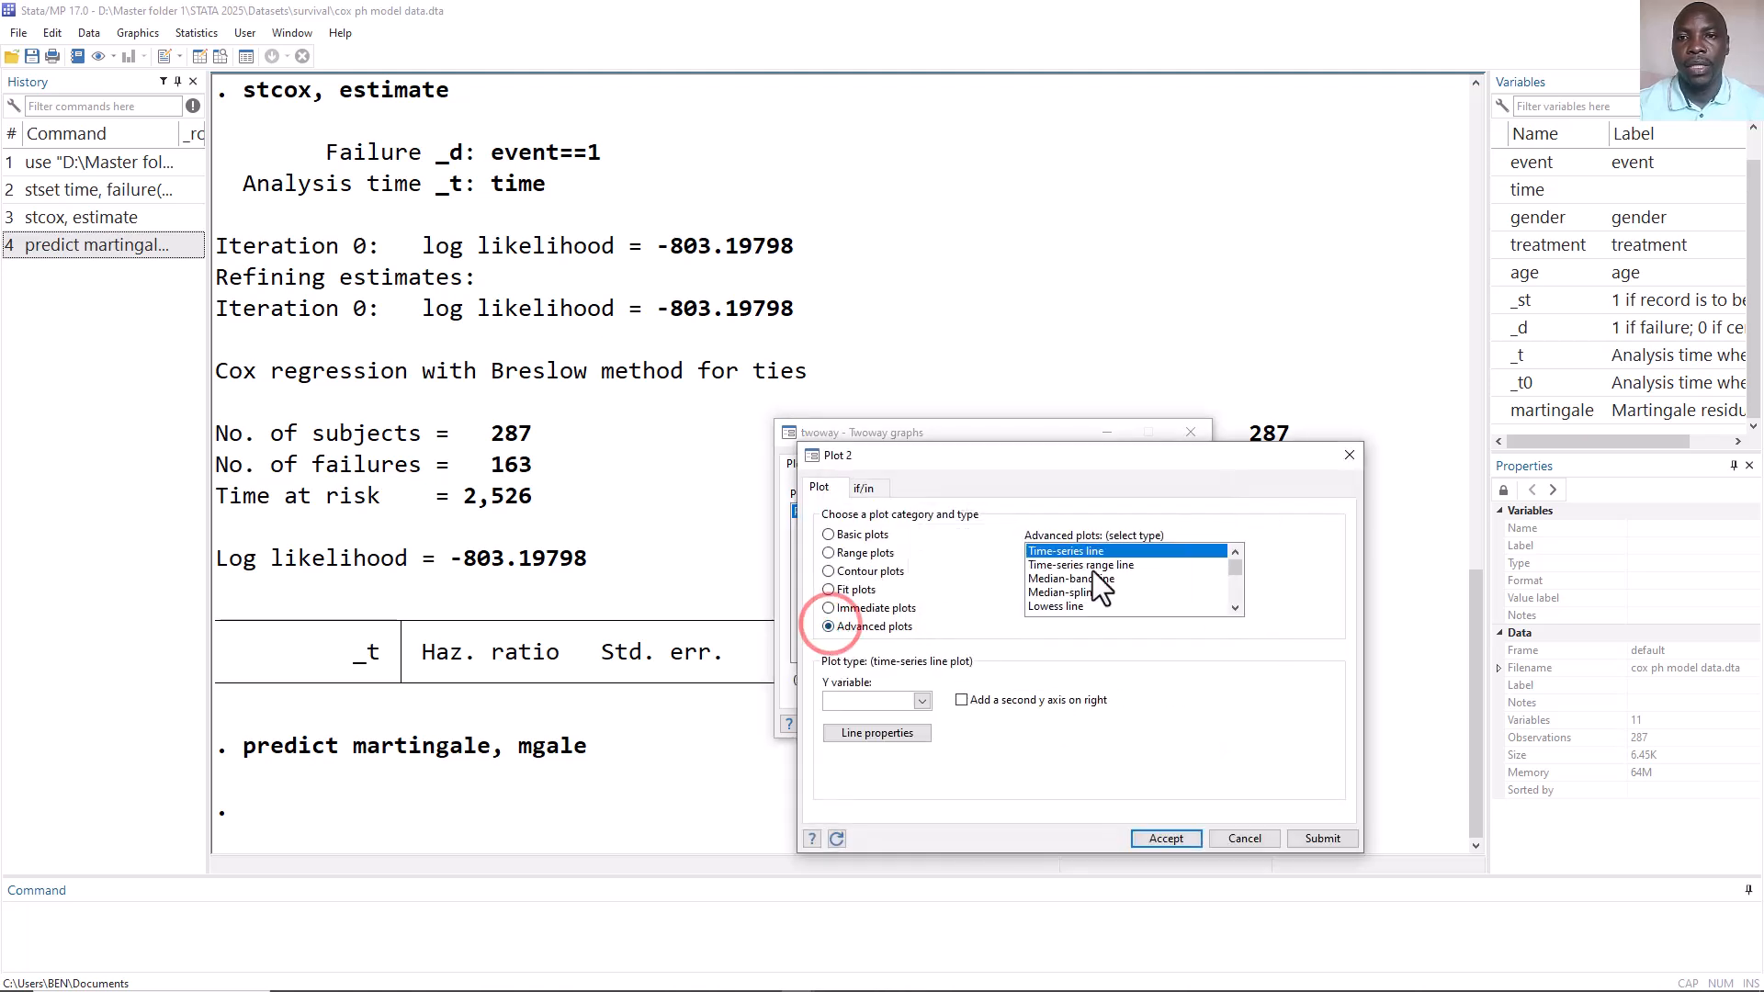
{"action": "left_click", "coordinate": [1044, 609]}
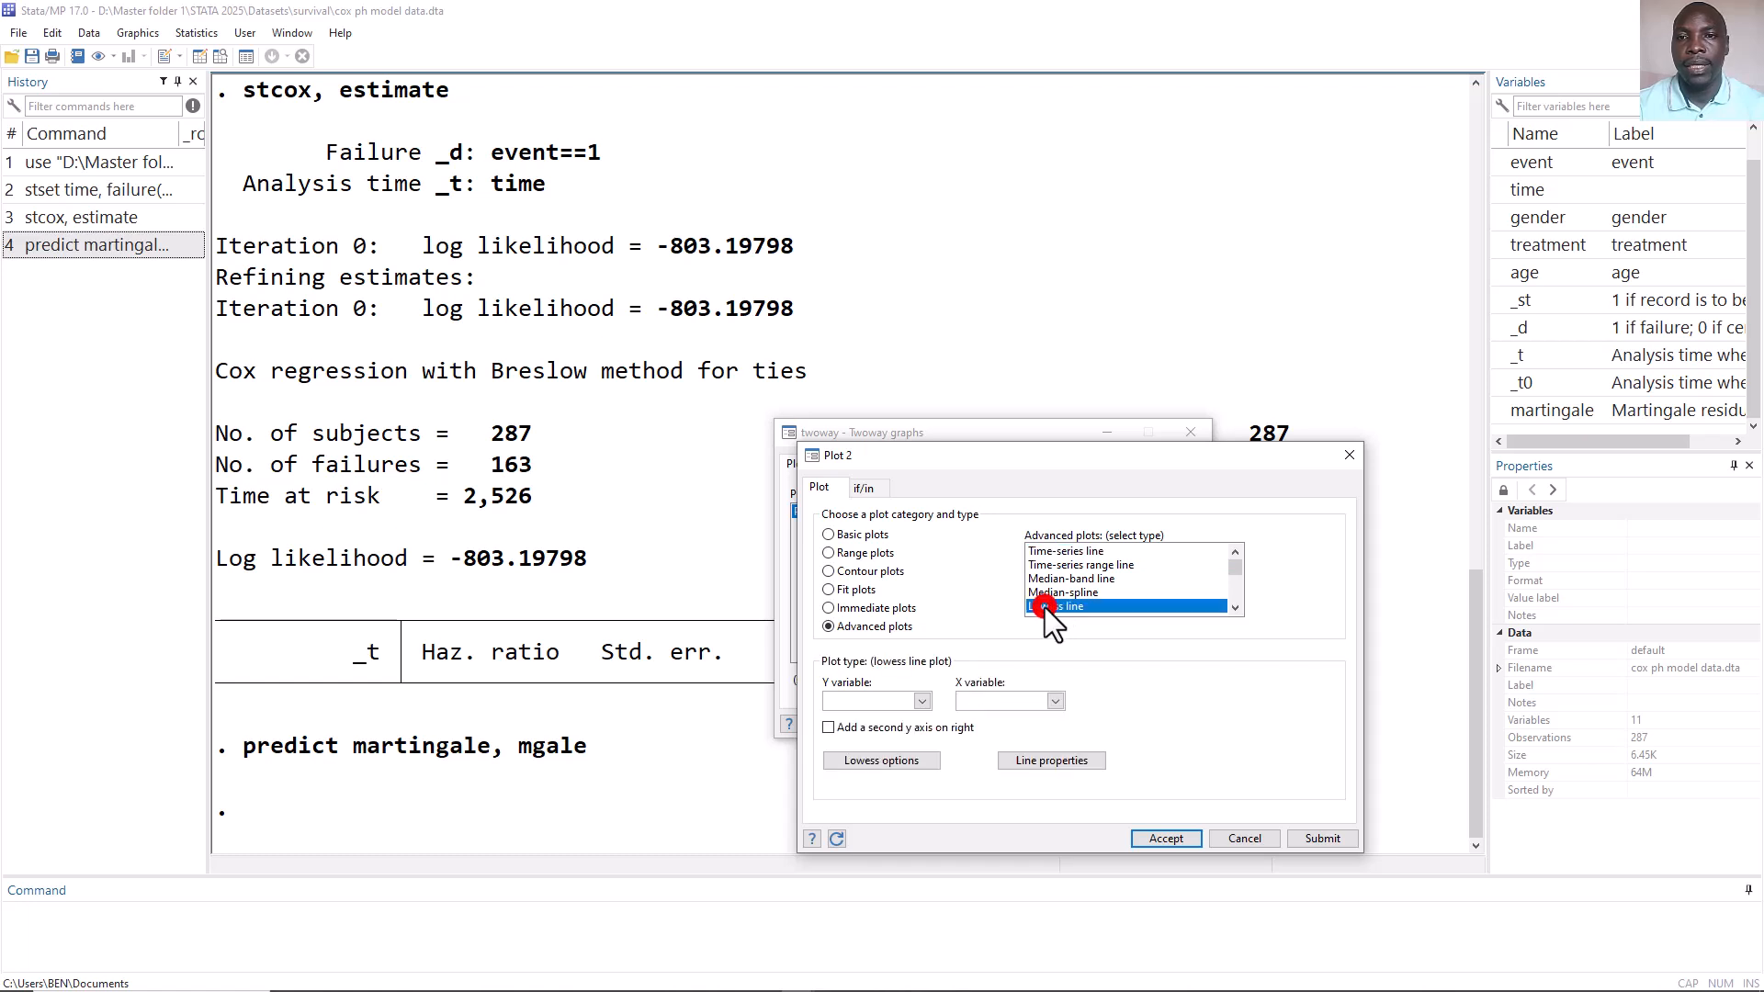
{"action": "left_click", "coordinate": [920, 701]}
{"action": "left_click_drag", "start_coordinate": [920, 739], "coordinate": [935, 805]}
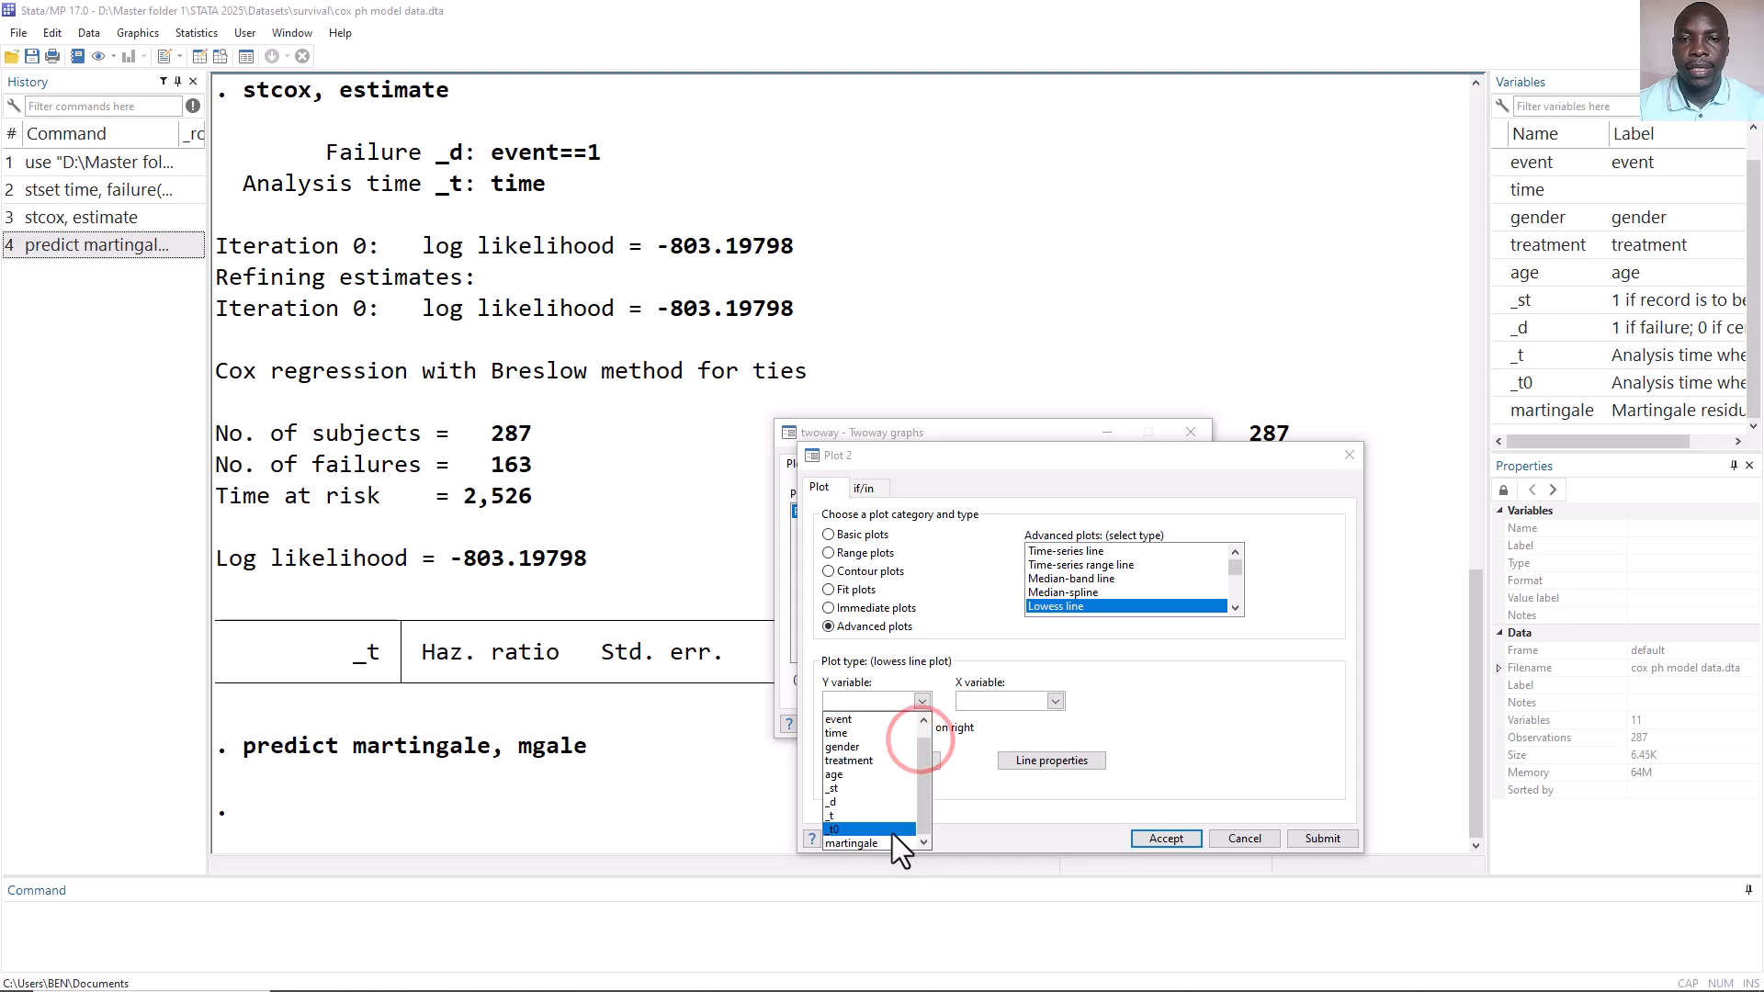
{"action": "left_click", "coordinate": [885, 840]}
{"action": "left_click", "coordinate": [1055, 701]}
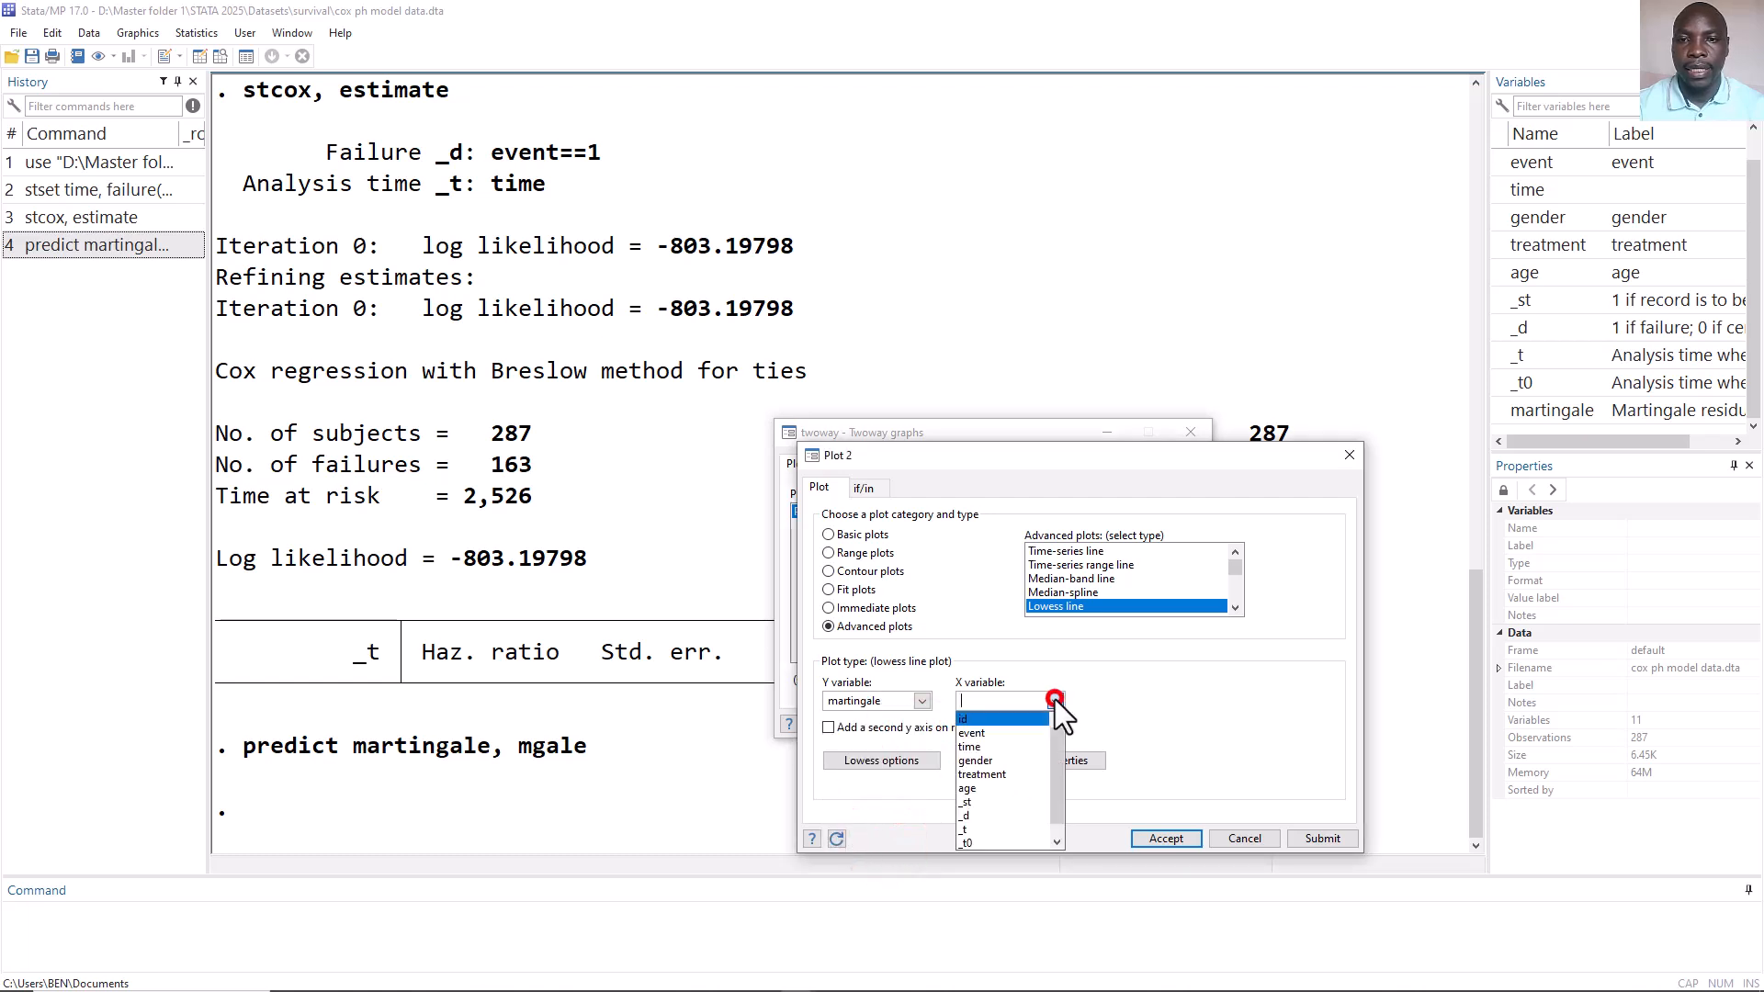
{"action": "left_click", "coordinate": [1004, 789]}
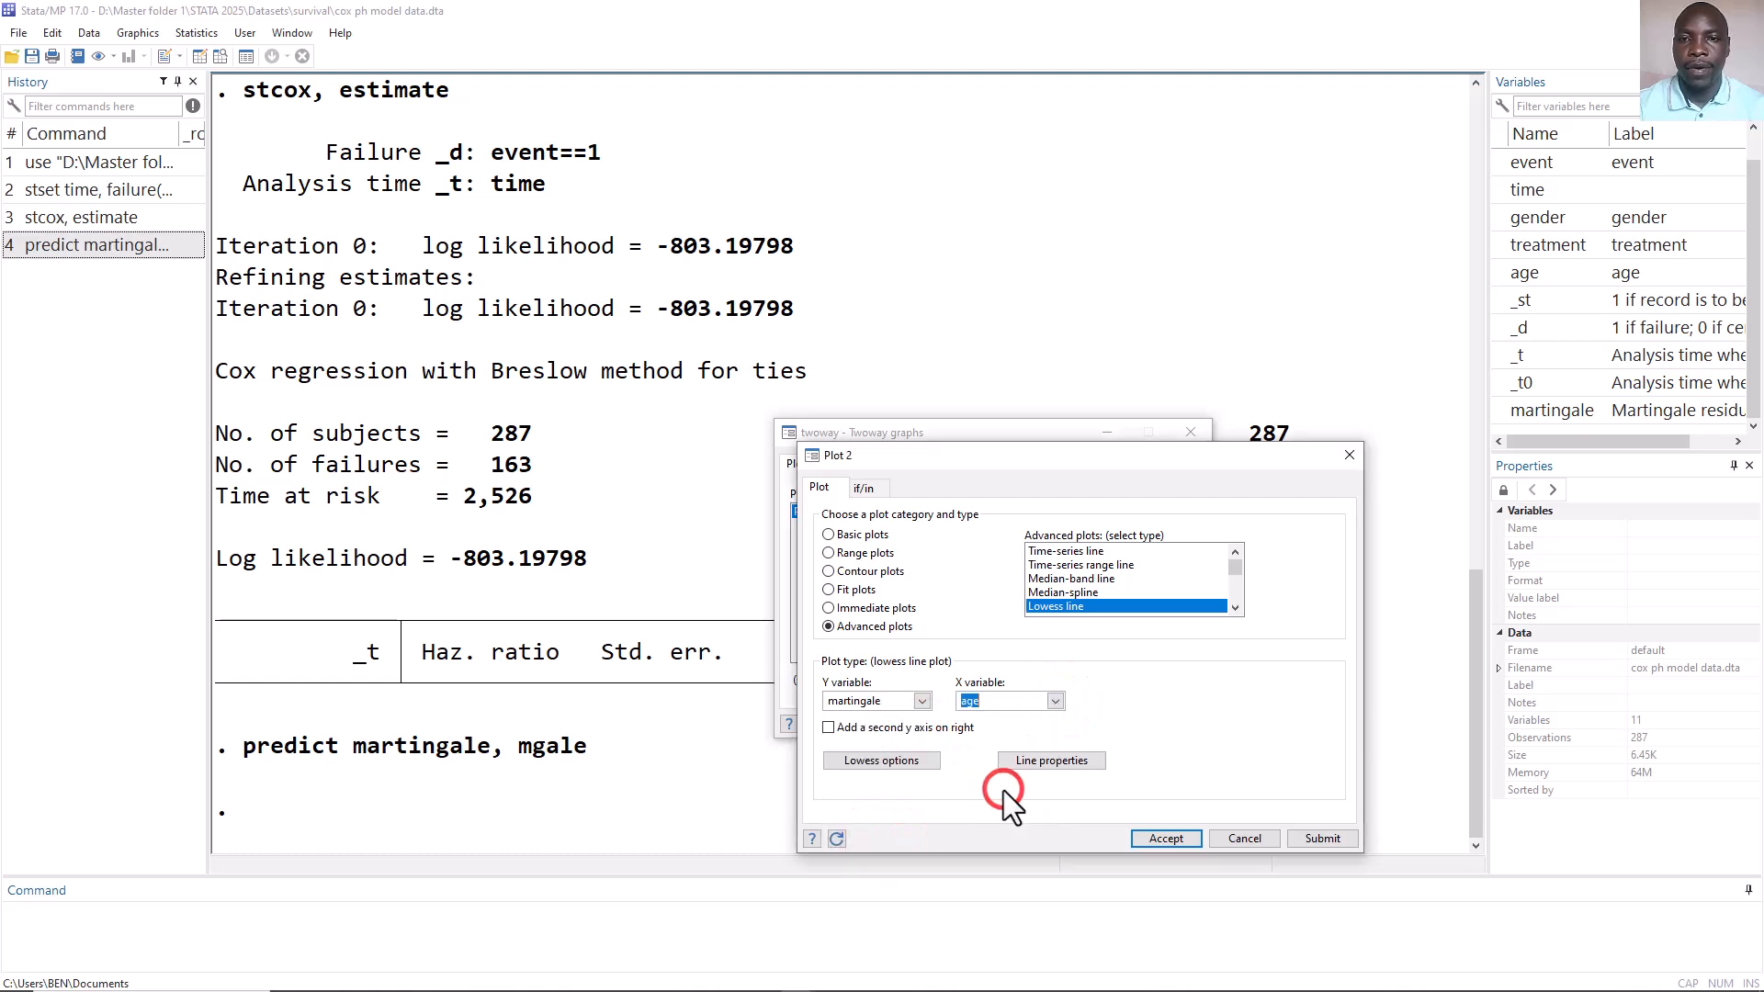
{"action": "left_click", "coordinate": [1167, 836]}
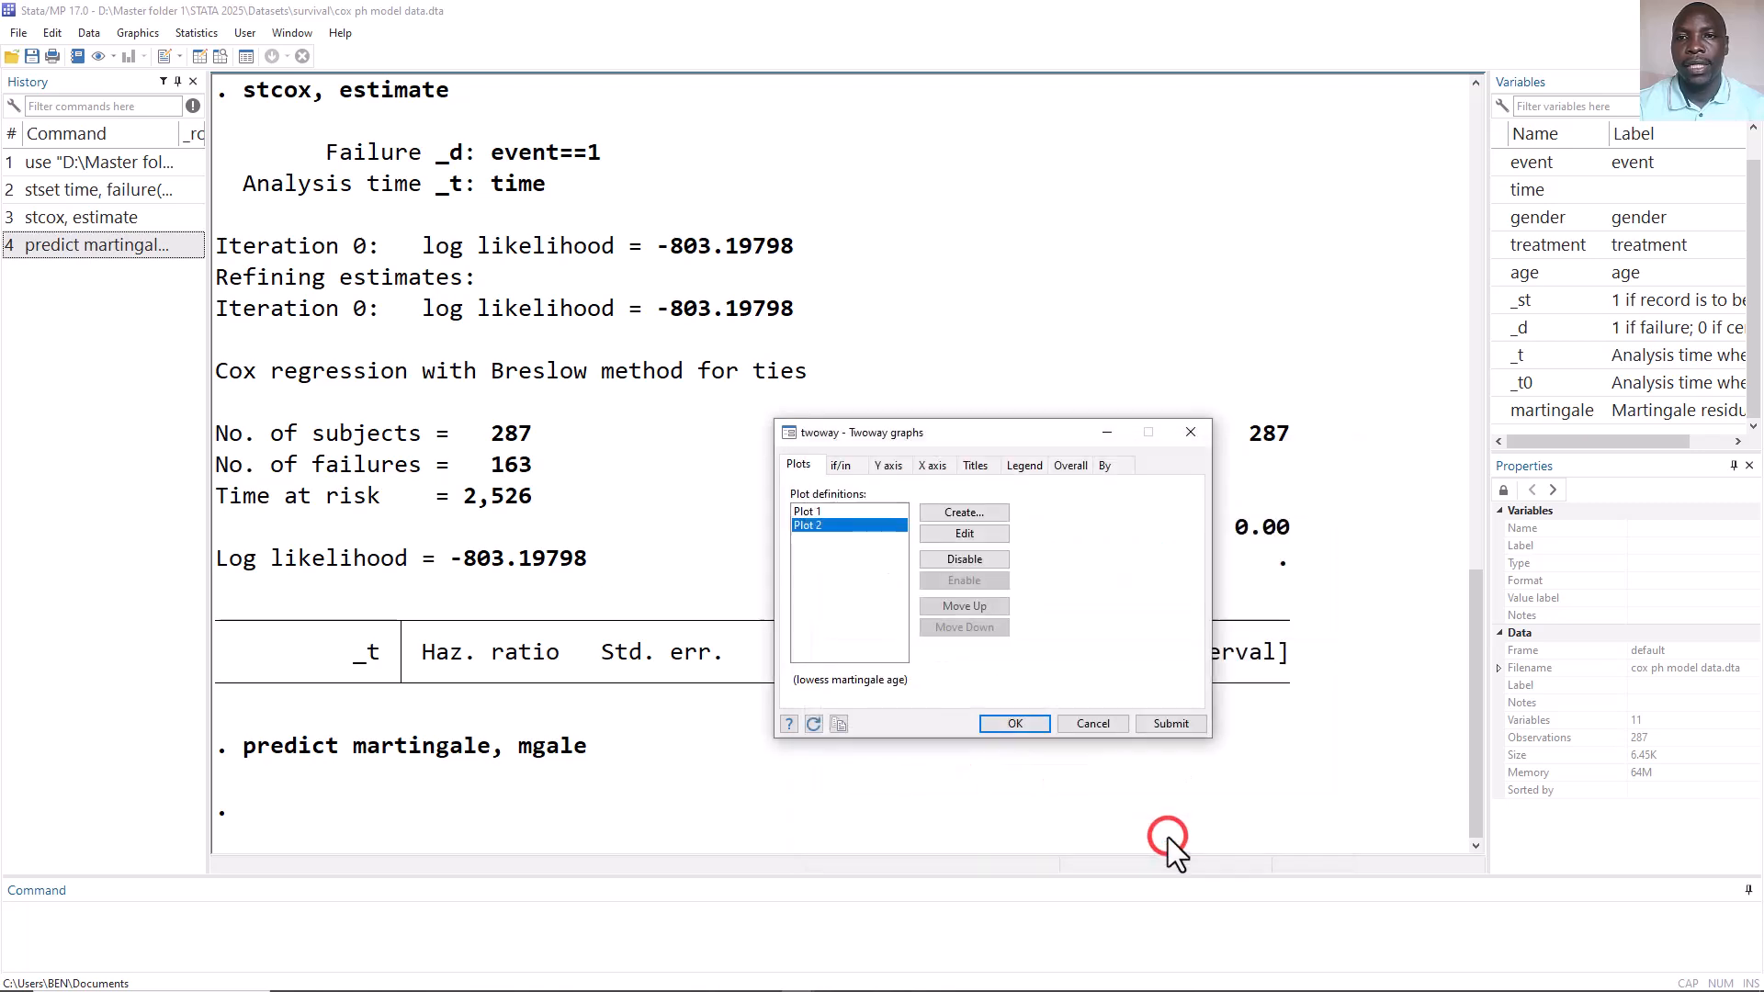
{"action": "left_click", "coordinate": [1167, 724]}
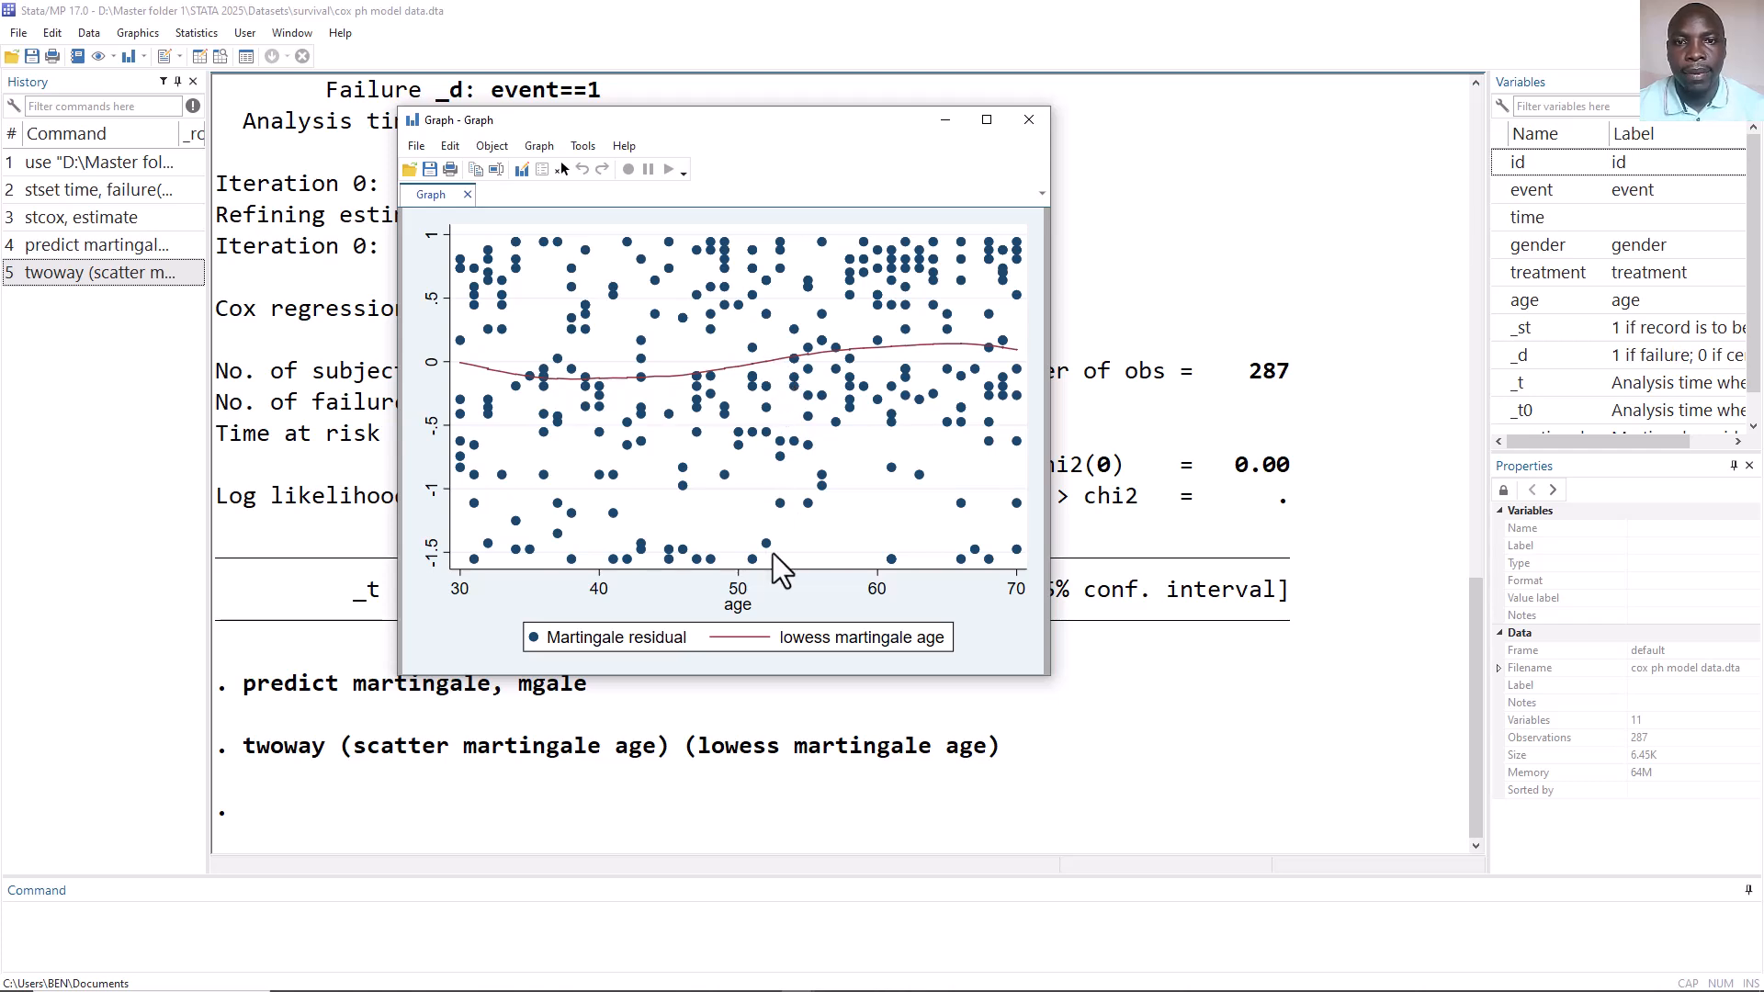
{"action": "left_click", "coordinate": [1031, 119]}
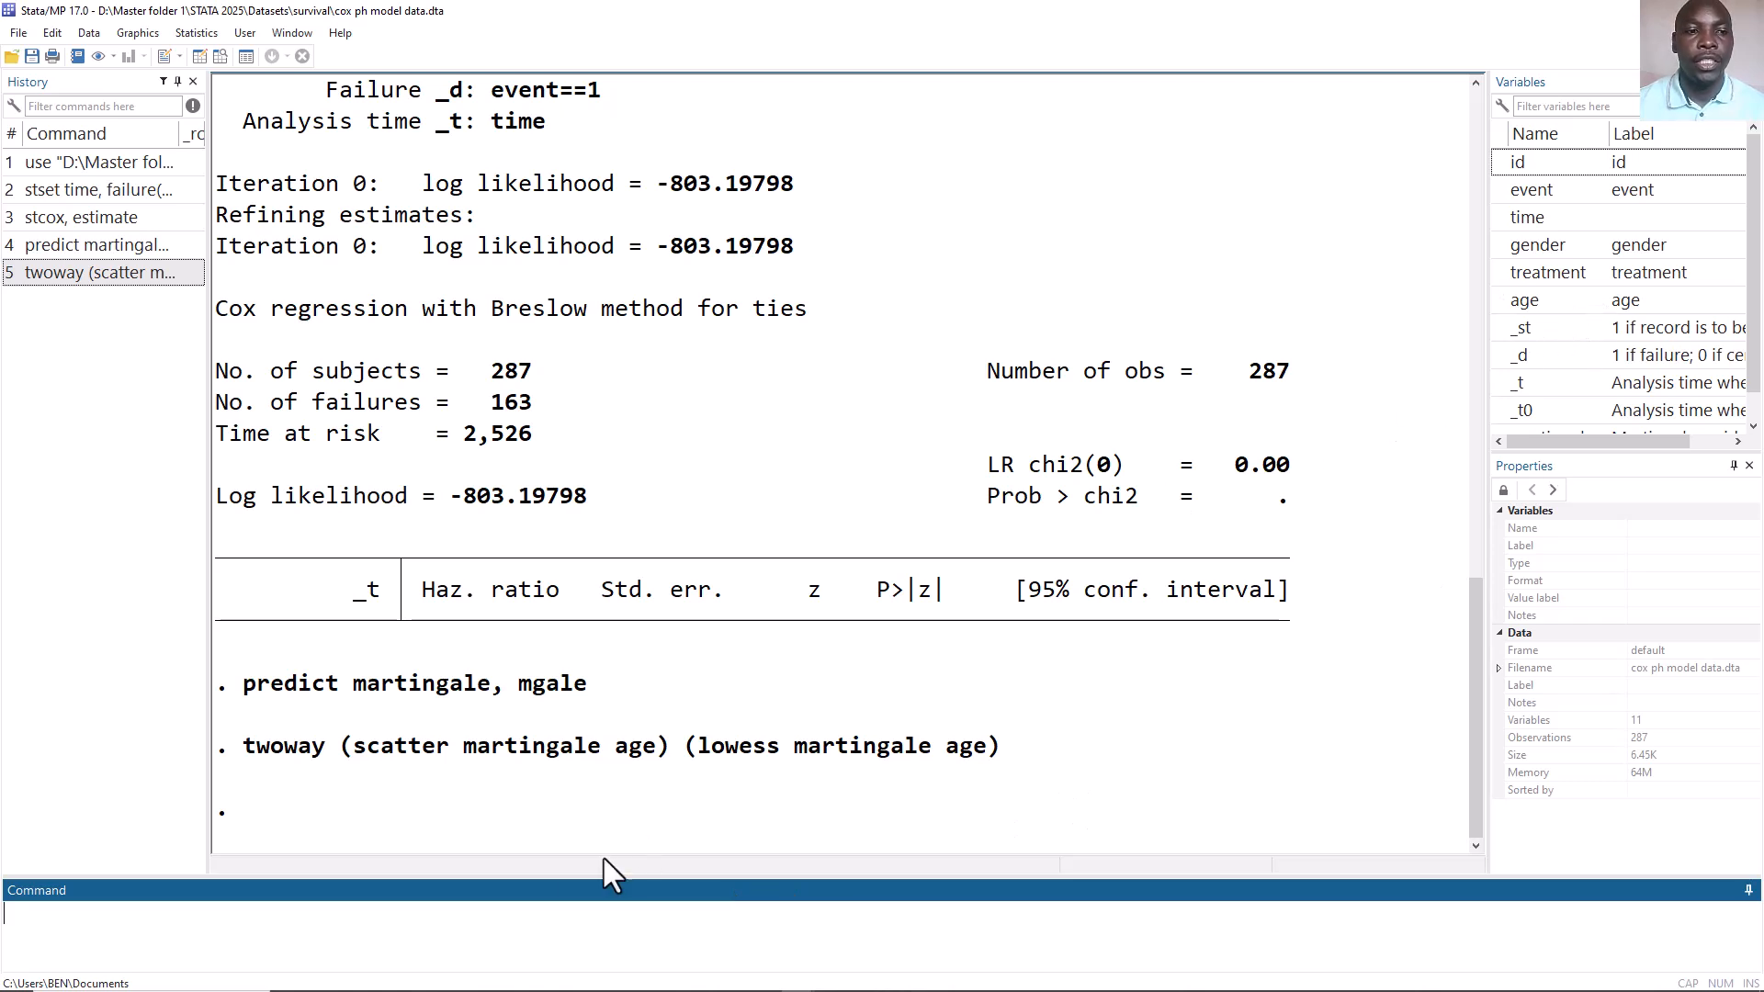
Run recode age(min/52=1)(53/max=2), gen (agecat) to create a two-level age category variable.
{"action": "left_click", "coordinate": [510, 936]}
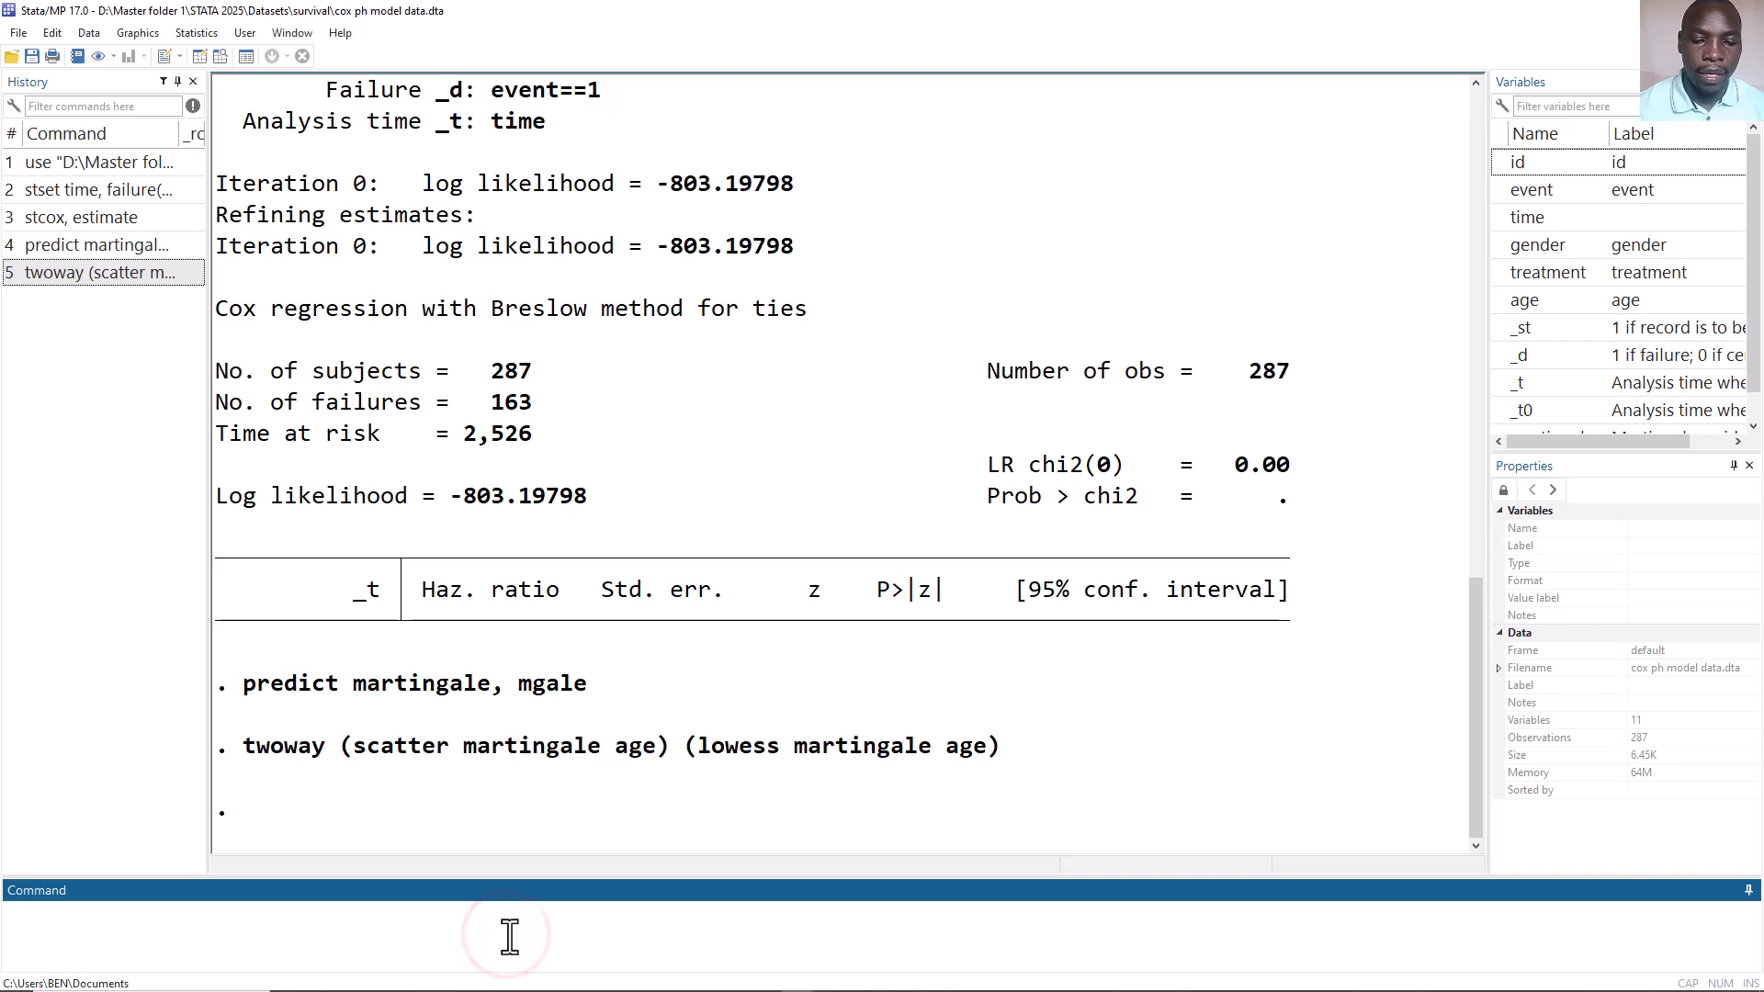
{"action": "type", "text": "recode"}
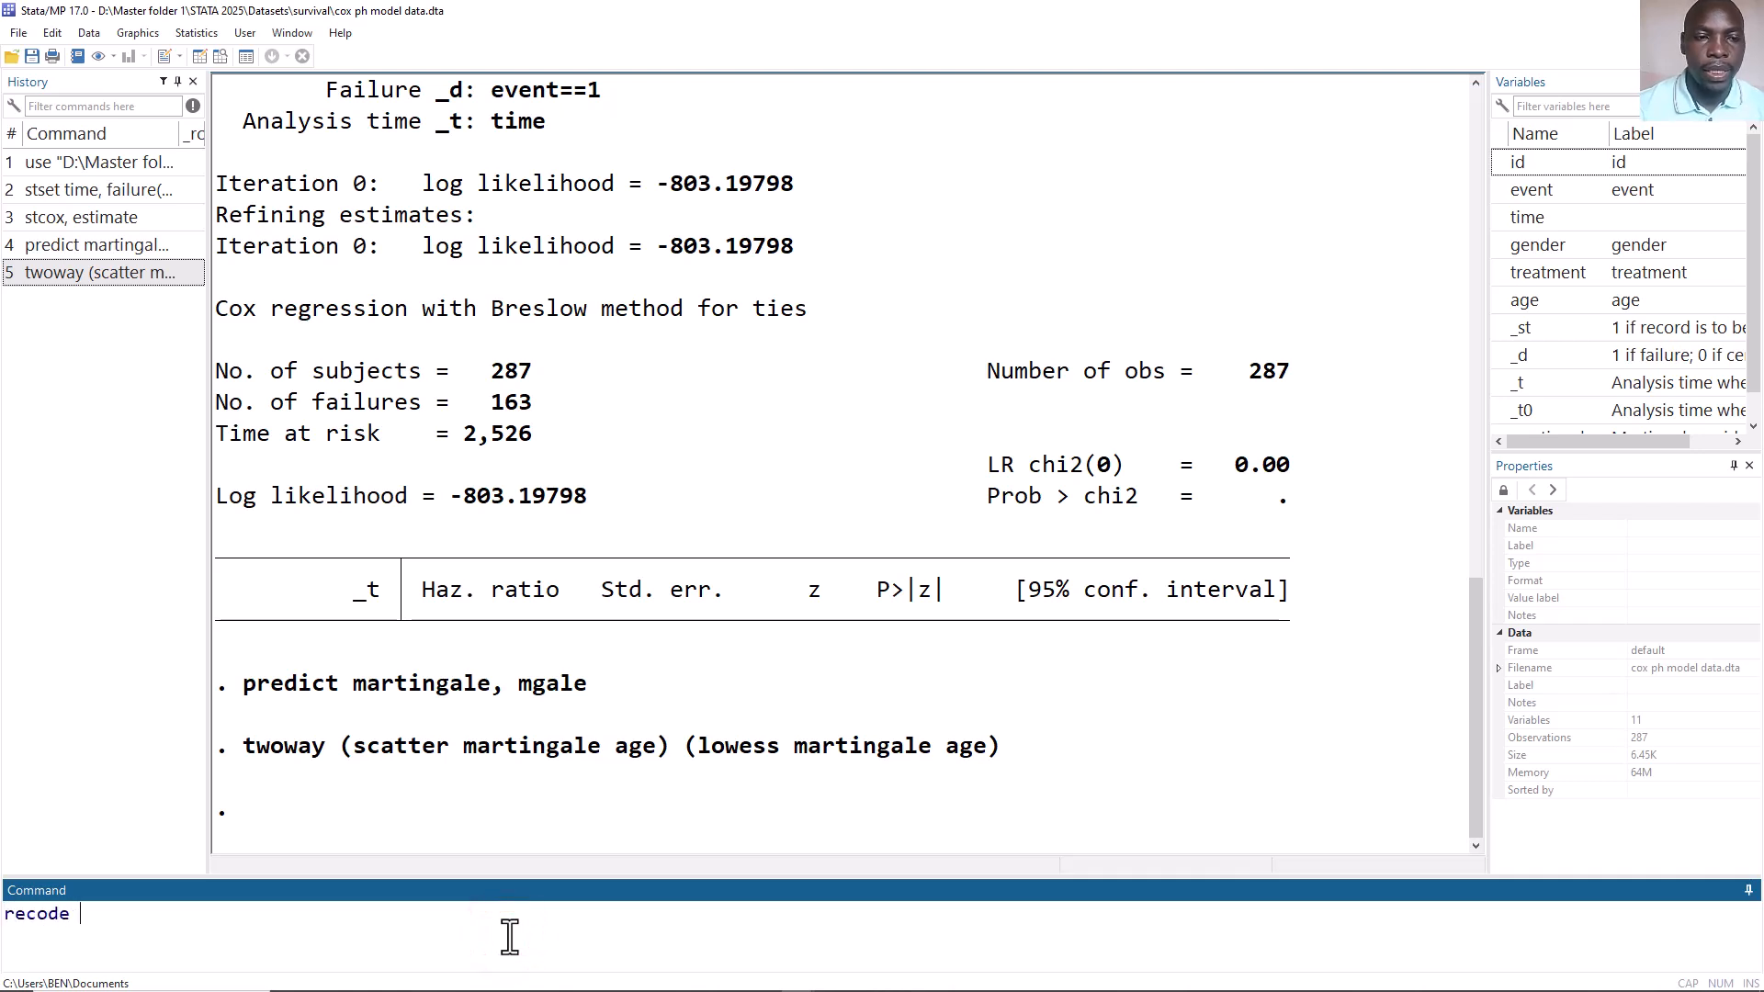
{"action": "double_click", "coordinate": [1501, 295]}
{"action": "type", "text": "("}
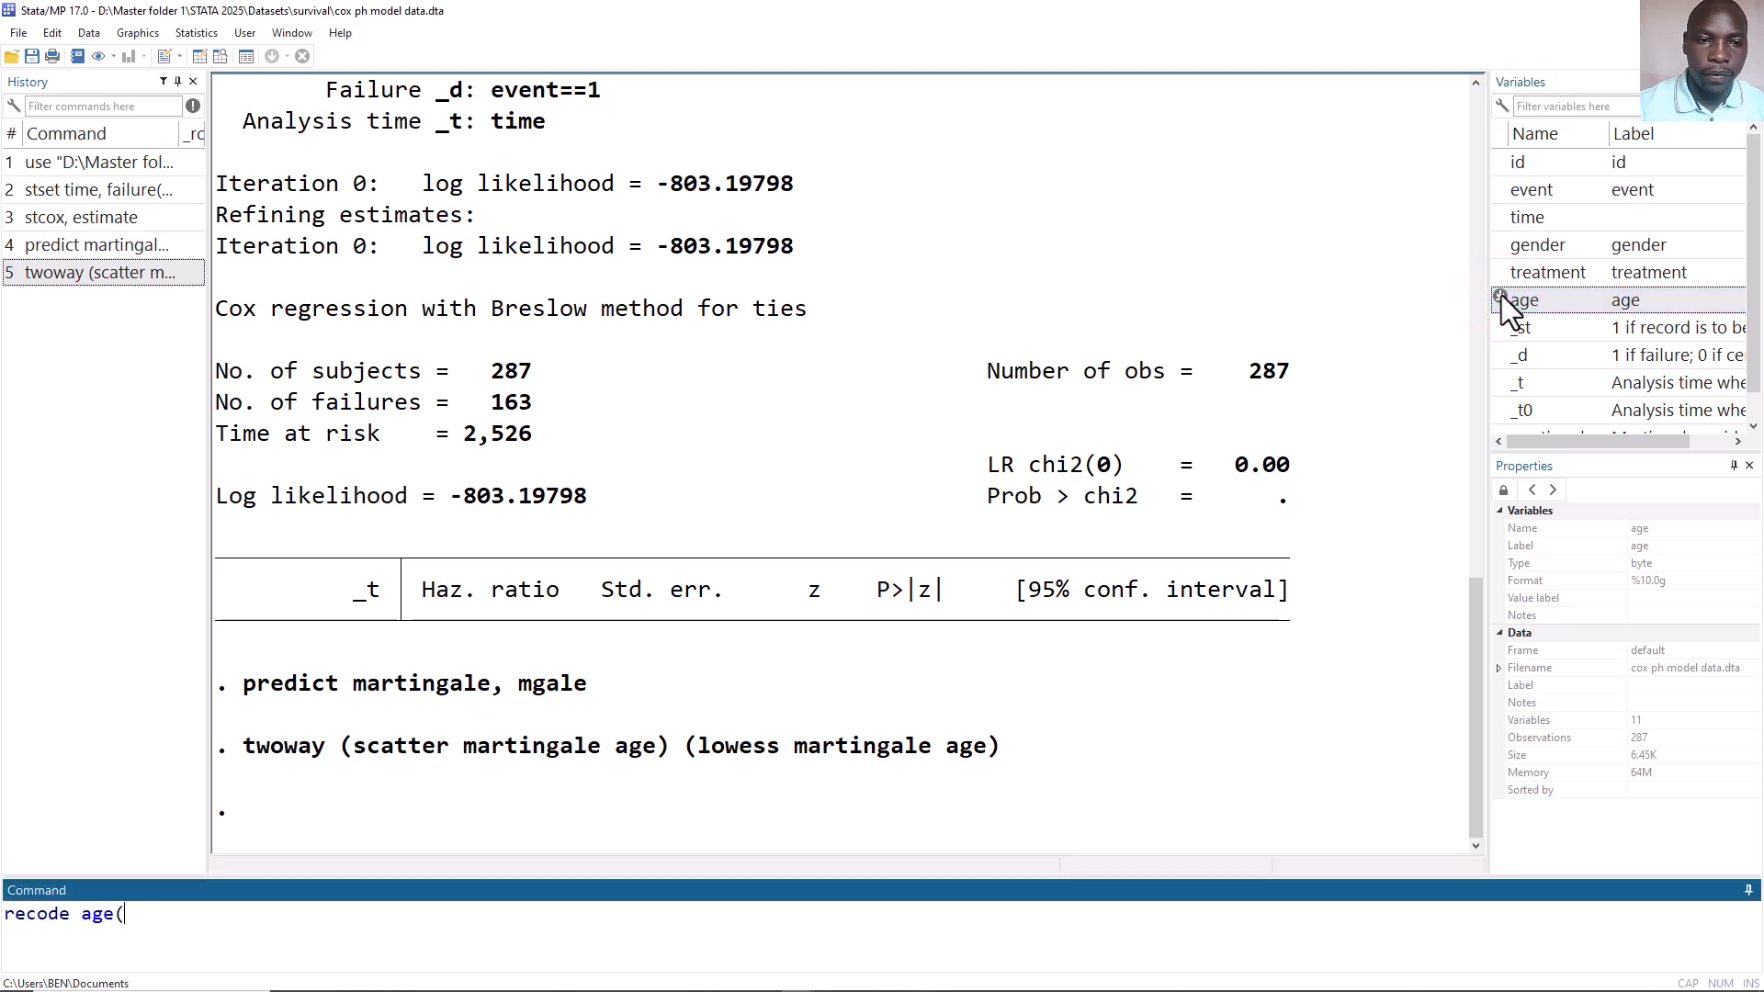
{"action": "type", "text": "mi"}
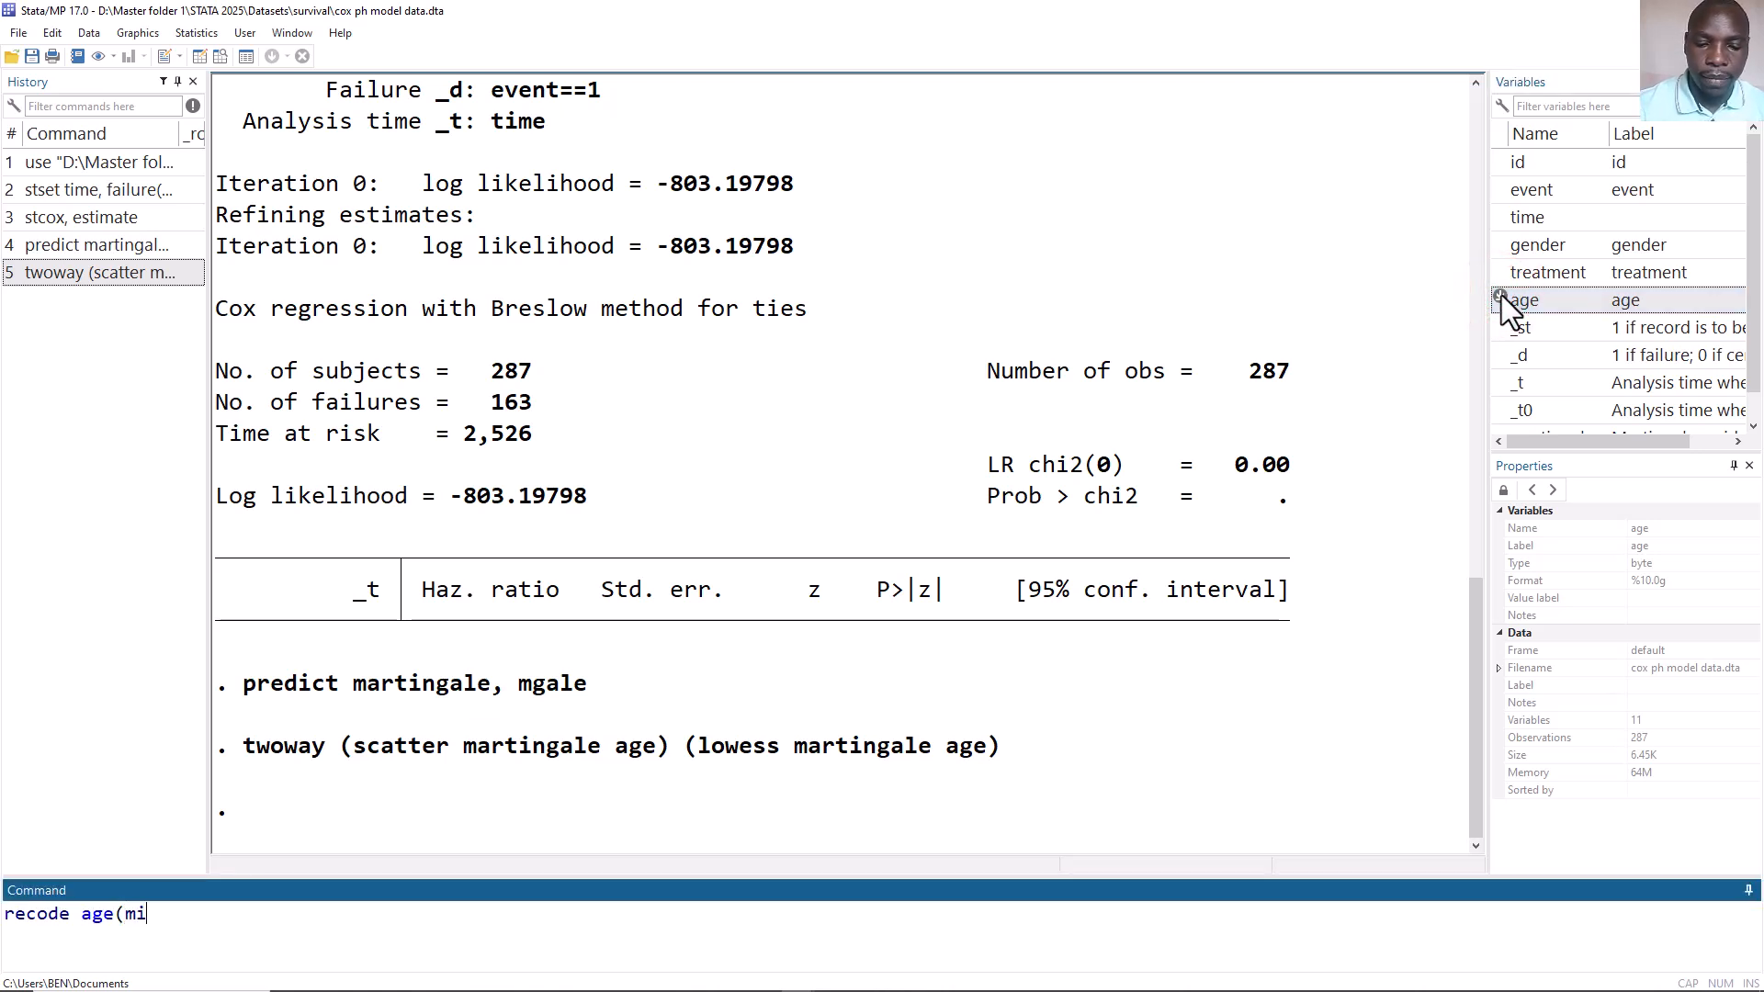
{"action": "type", "text": "n/"}
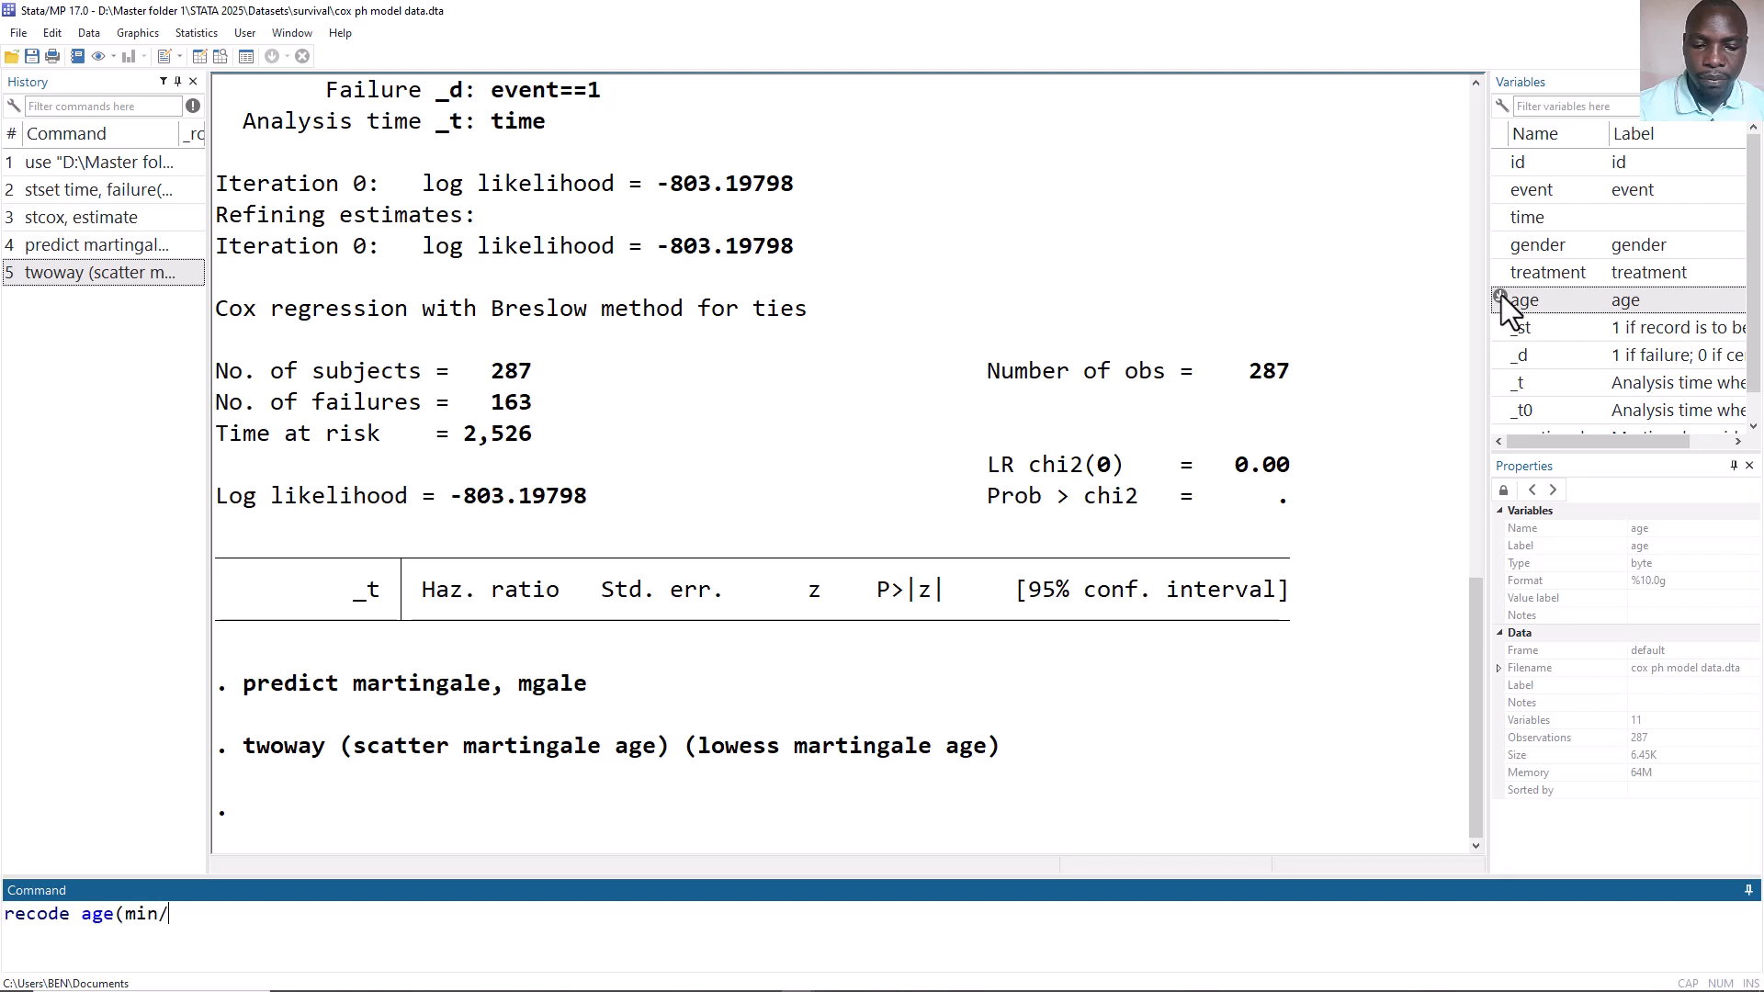
{"action": "type", "text": "52"}
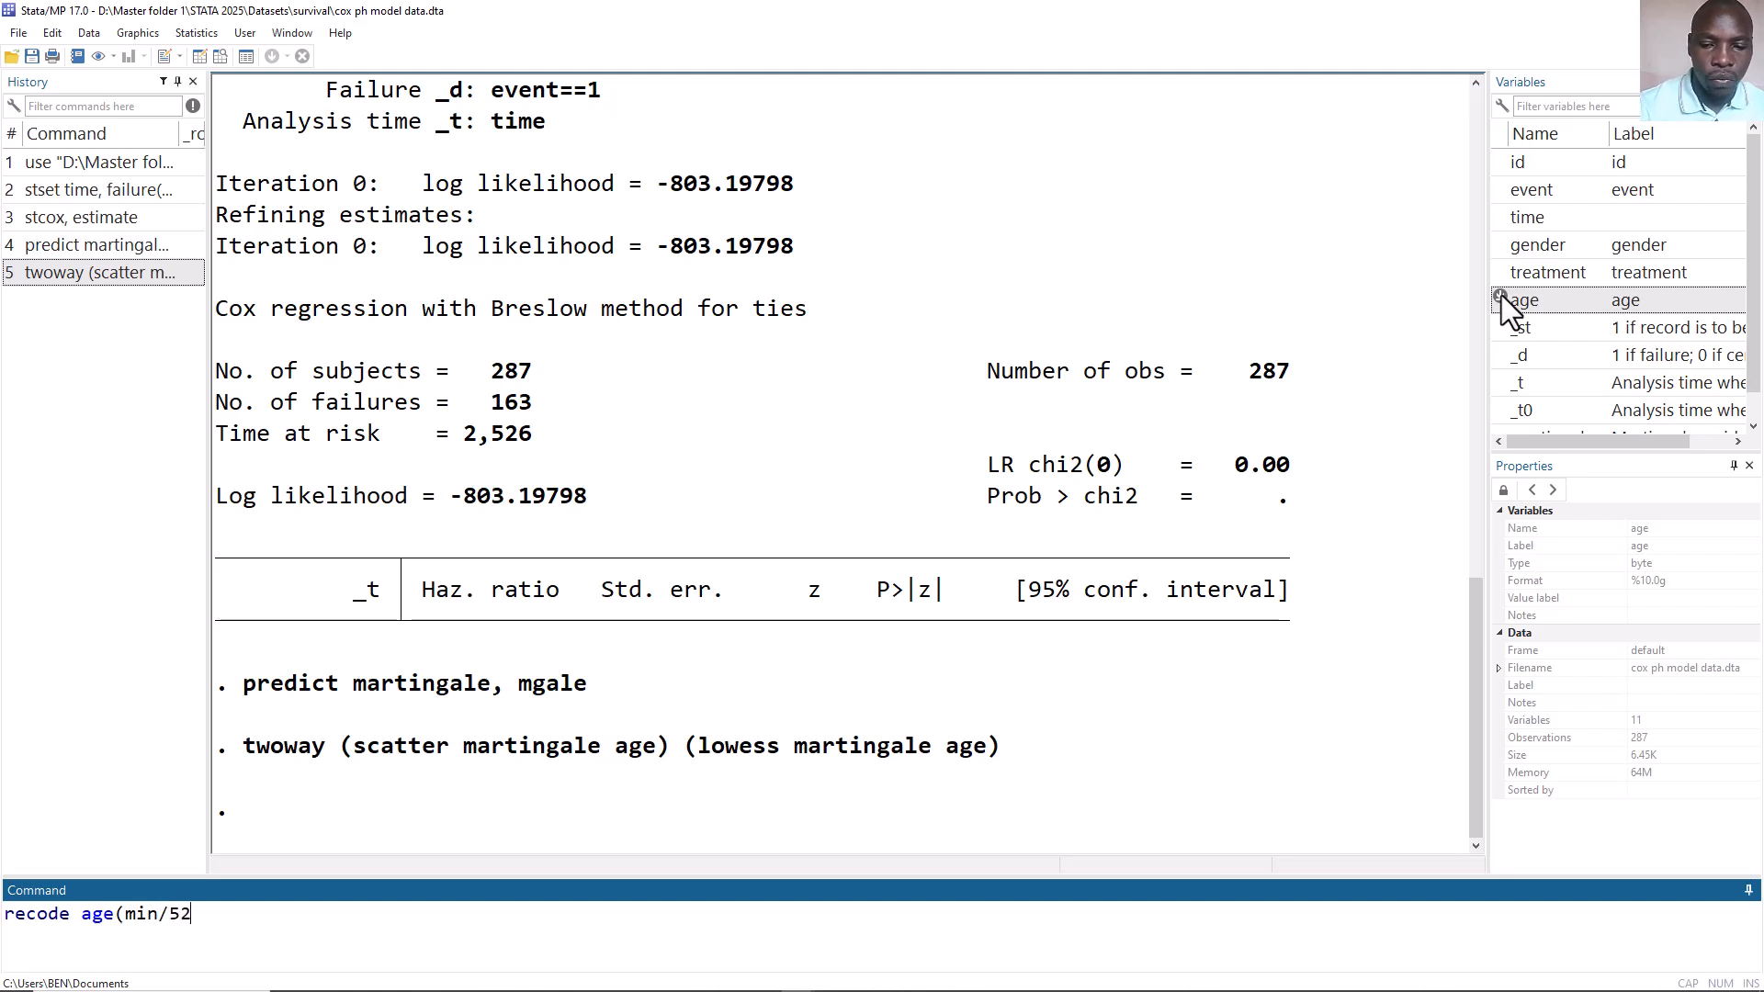
{"action": "type", "text": "=1"}
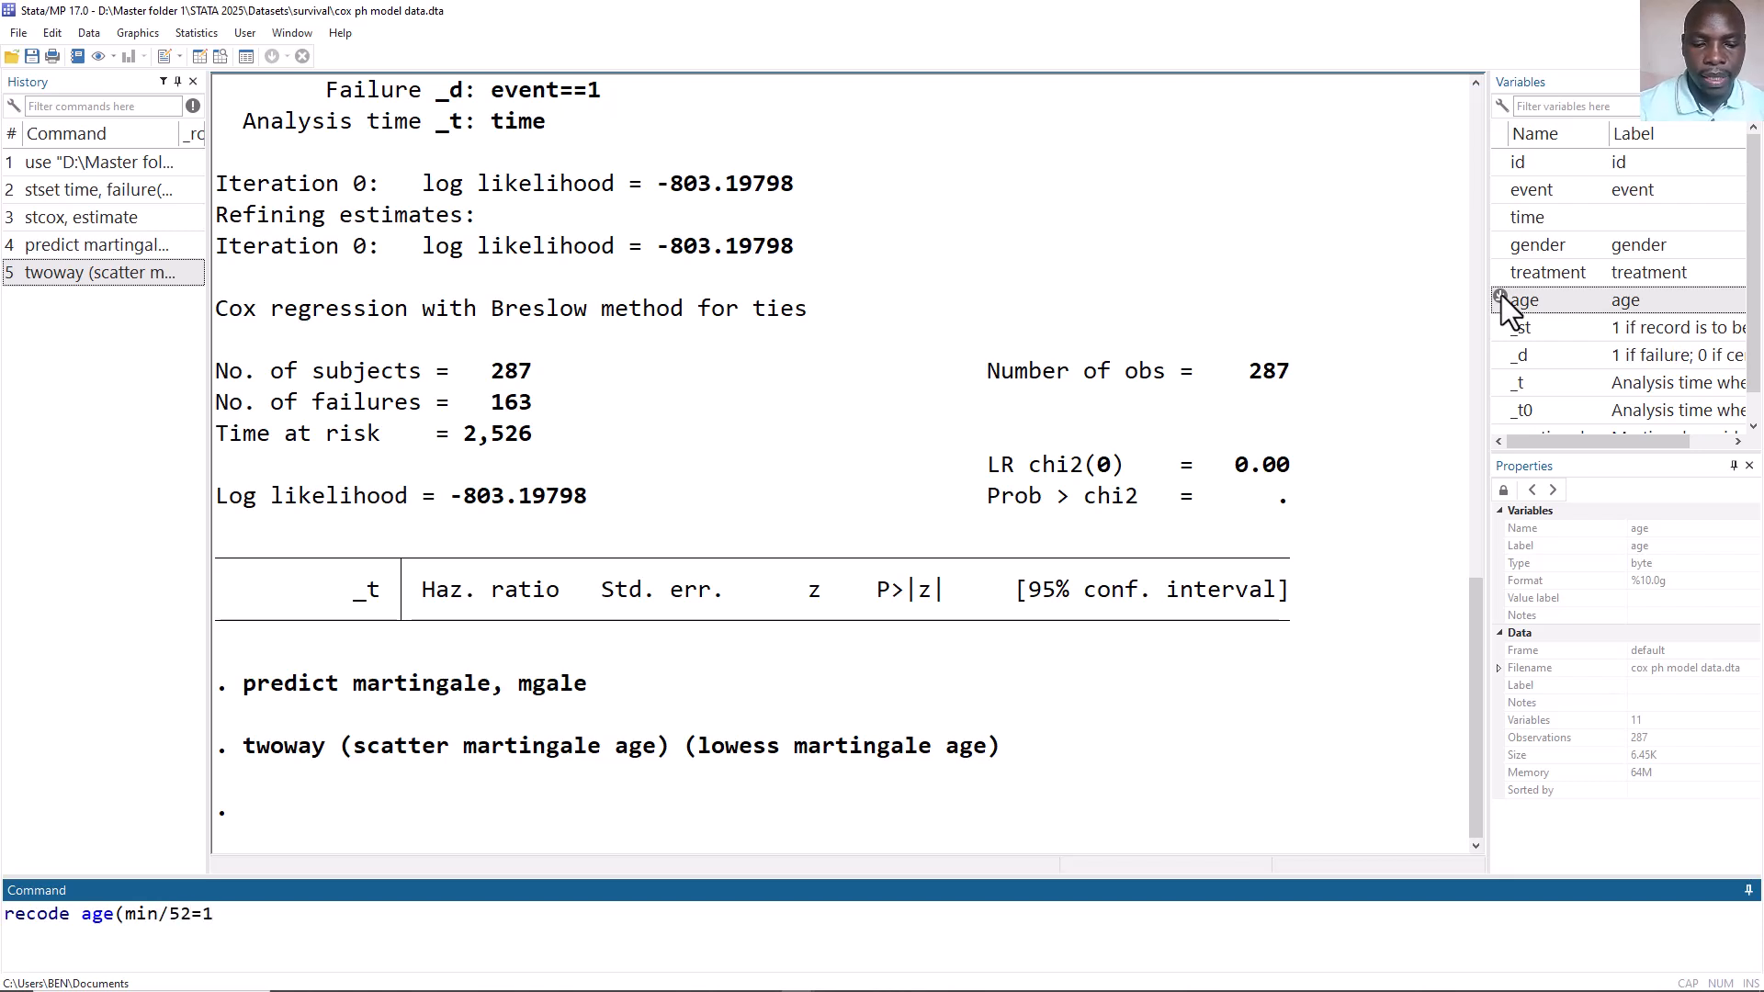
{"action": "type", "text": ")("}
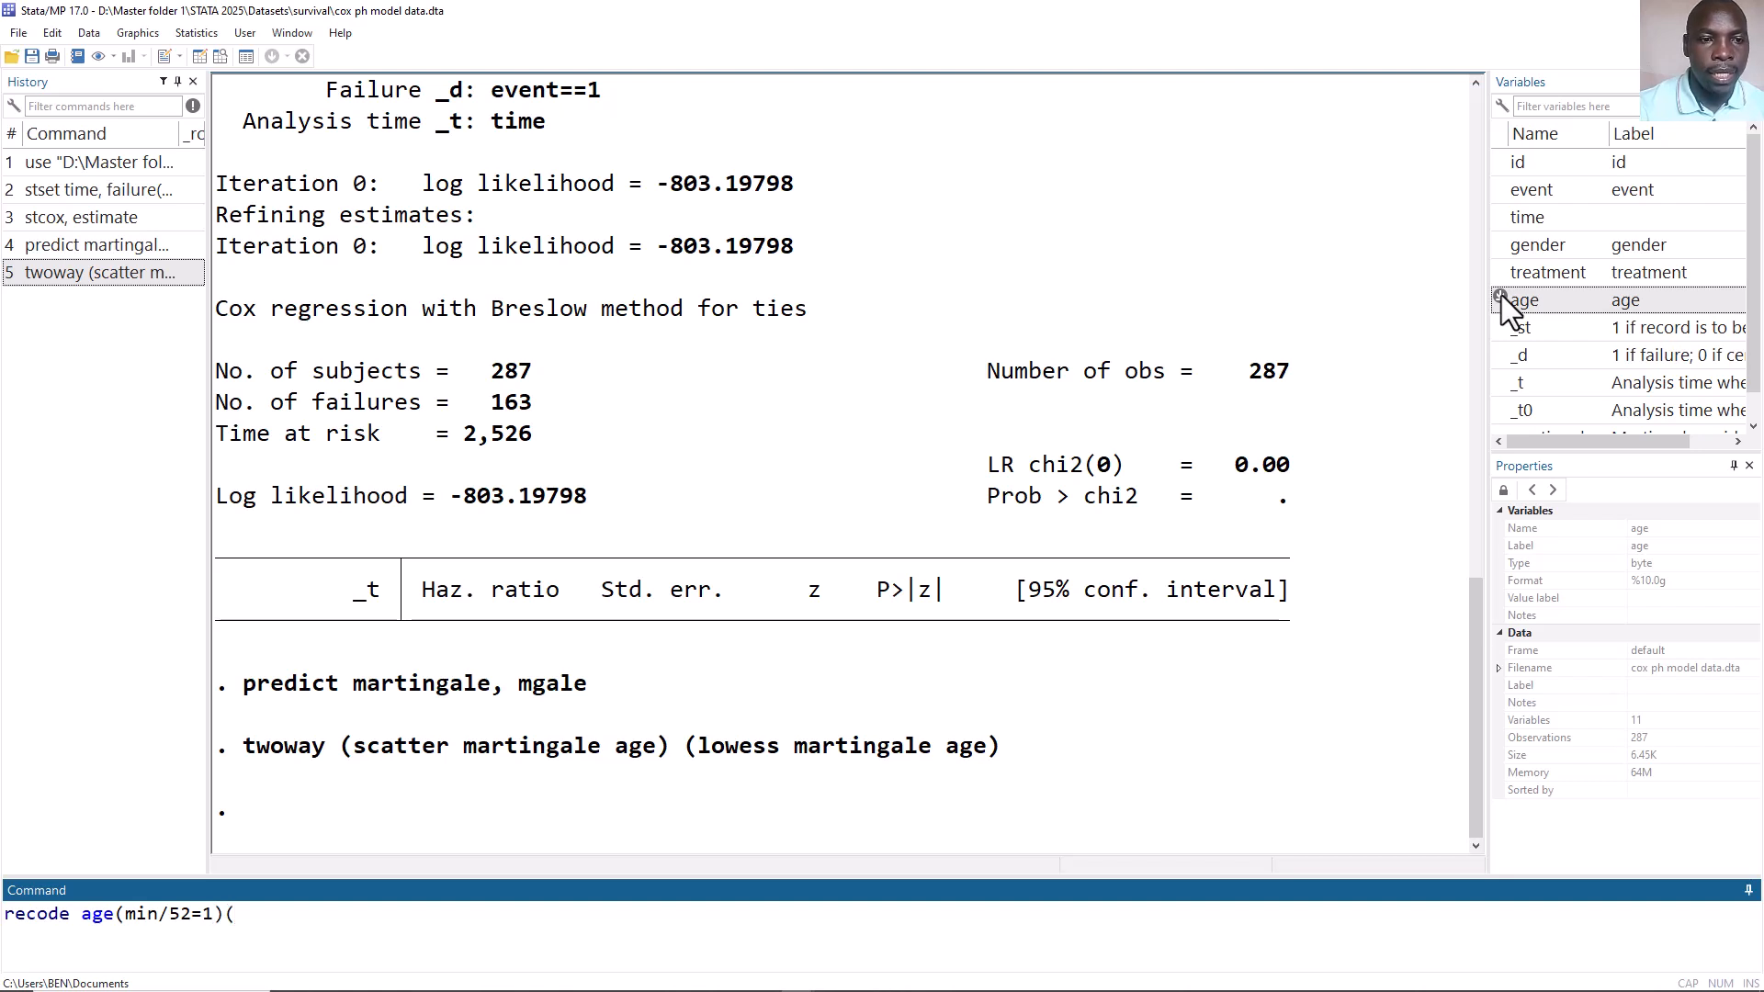
{"action": "type", "text": "4"}
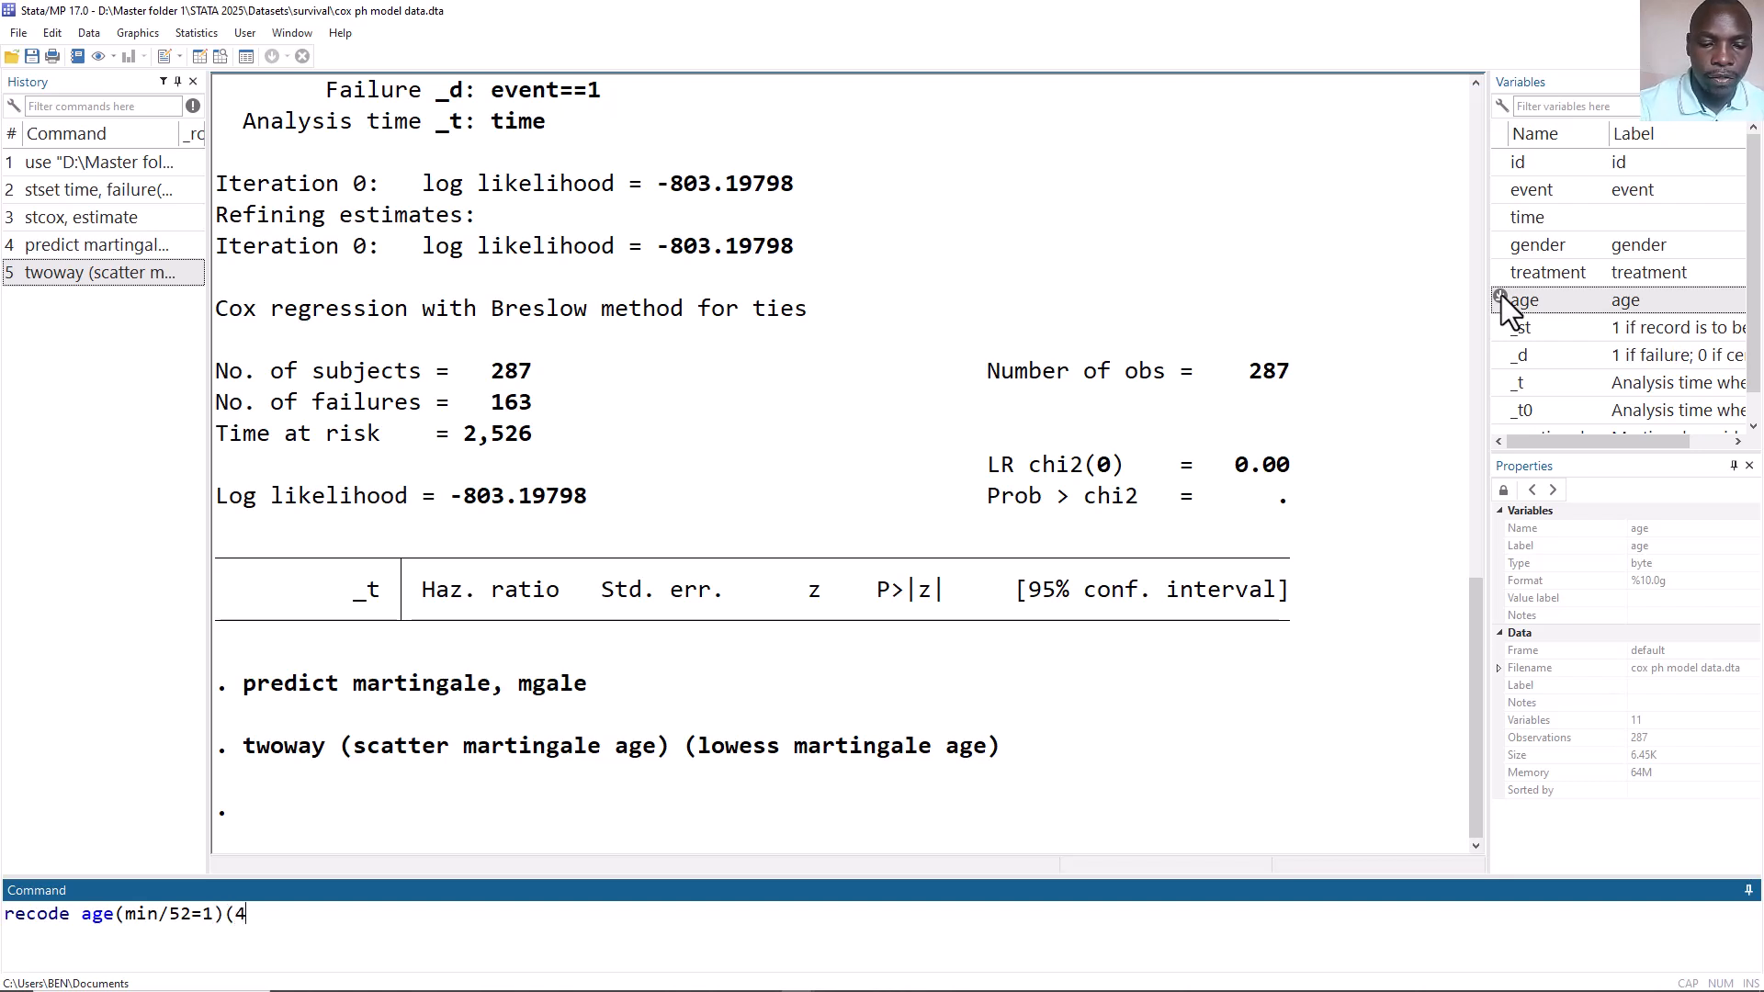
{"action": "key", "text": "BackSpace"}
{"action": "type", "text": "53"}
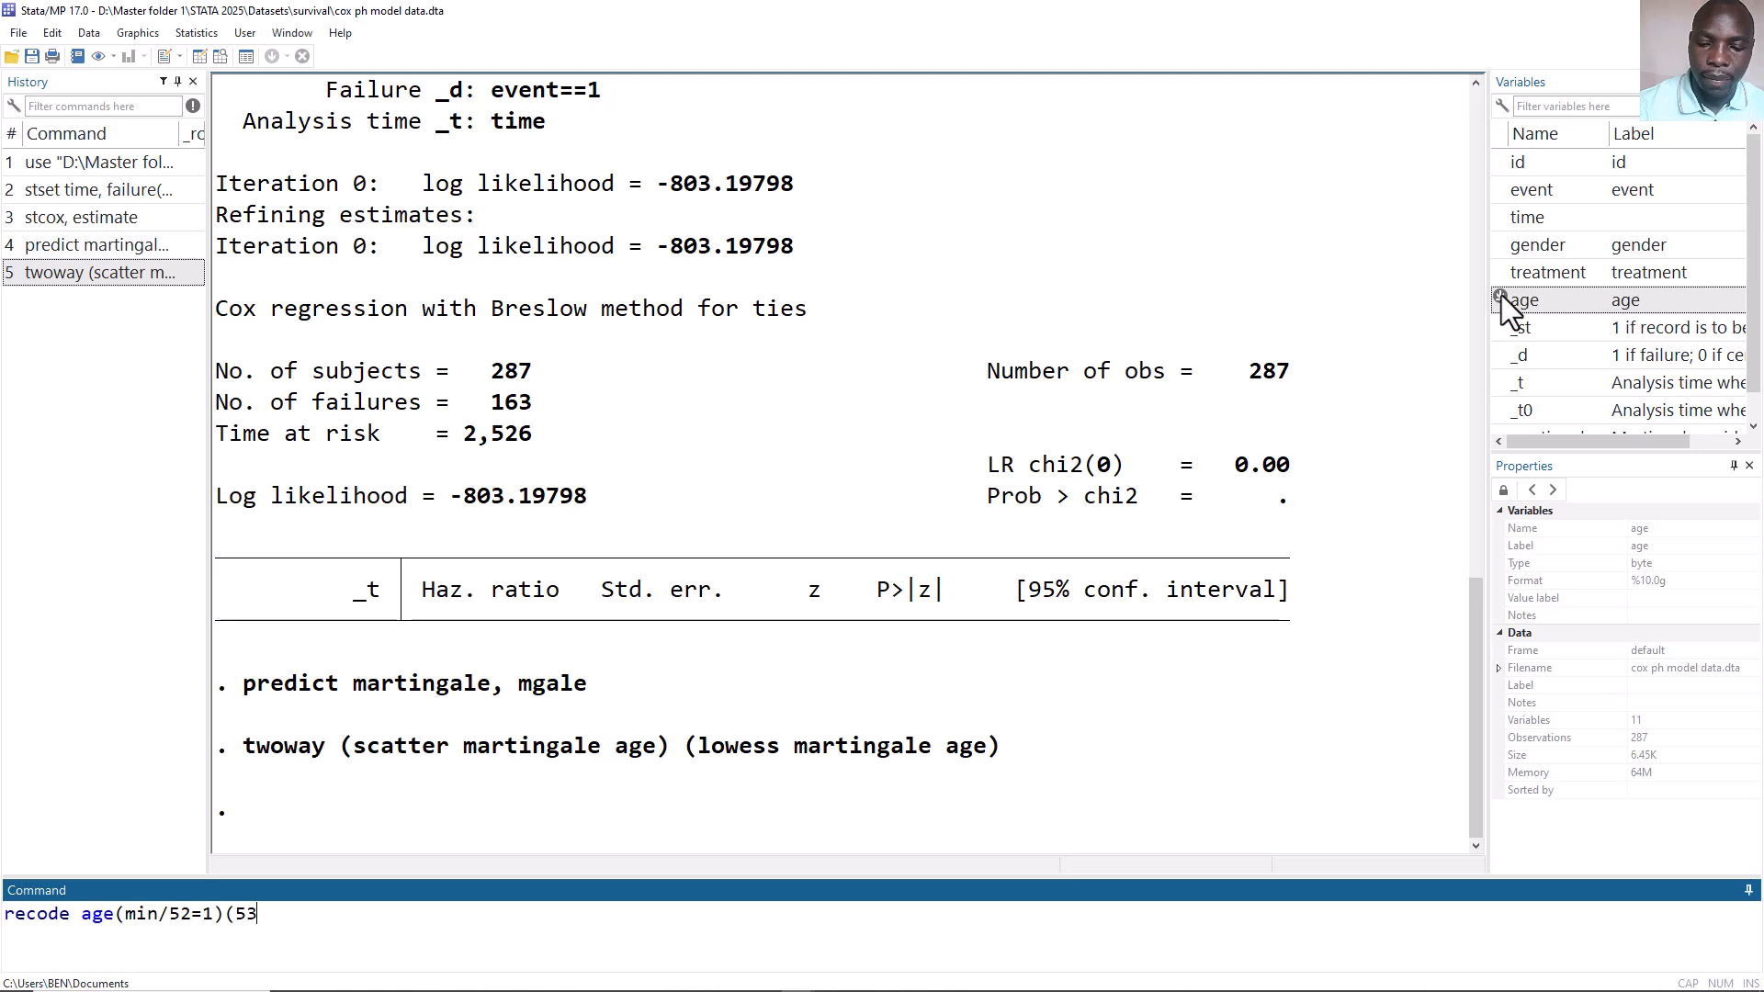
{"action": "type", "text": "/max"}
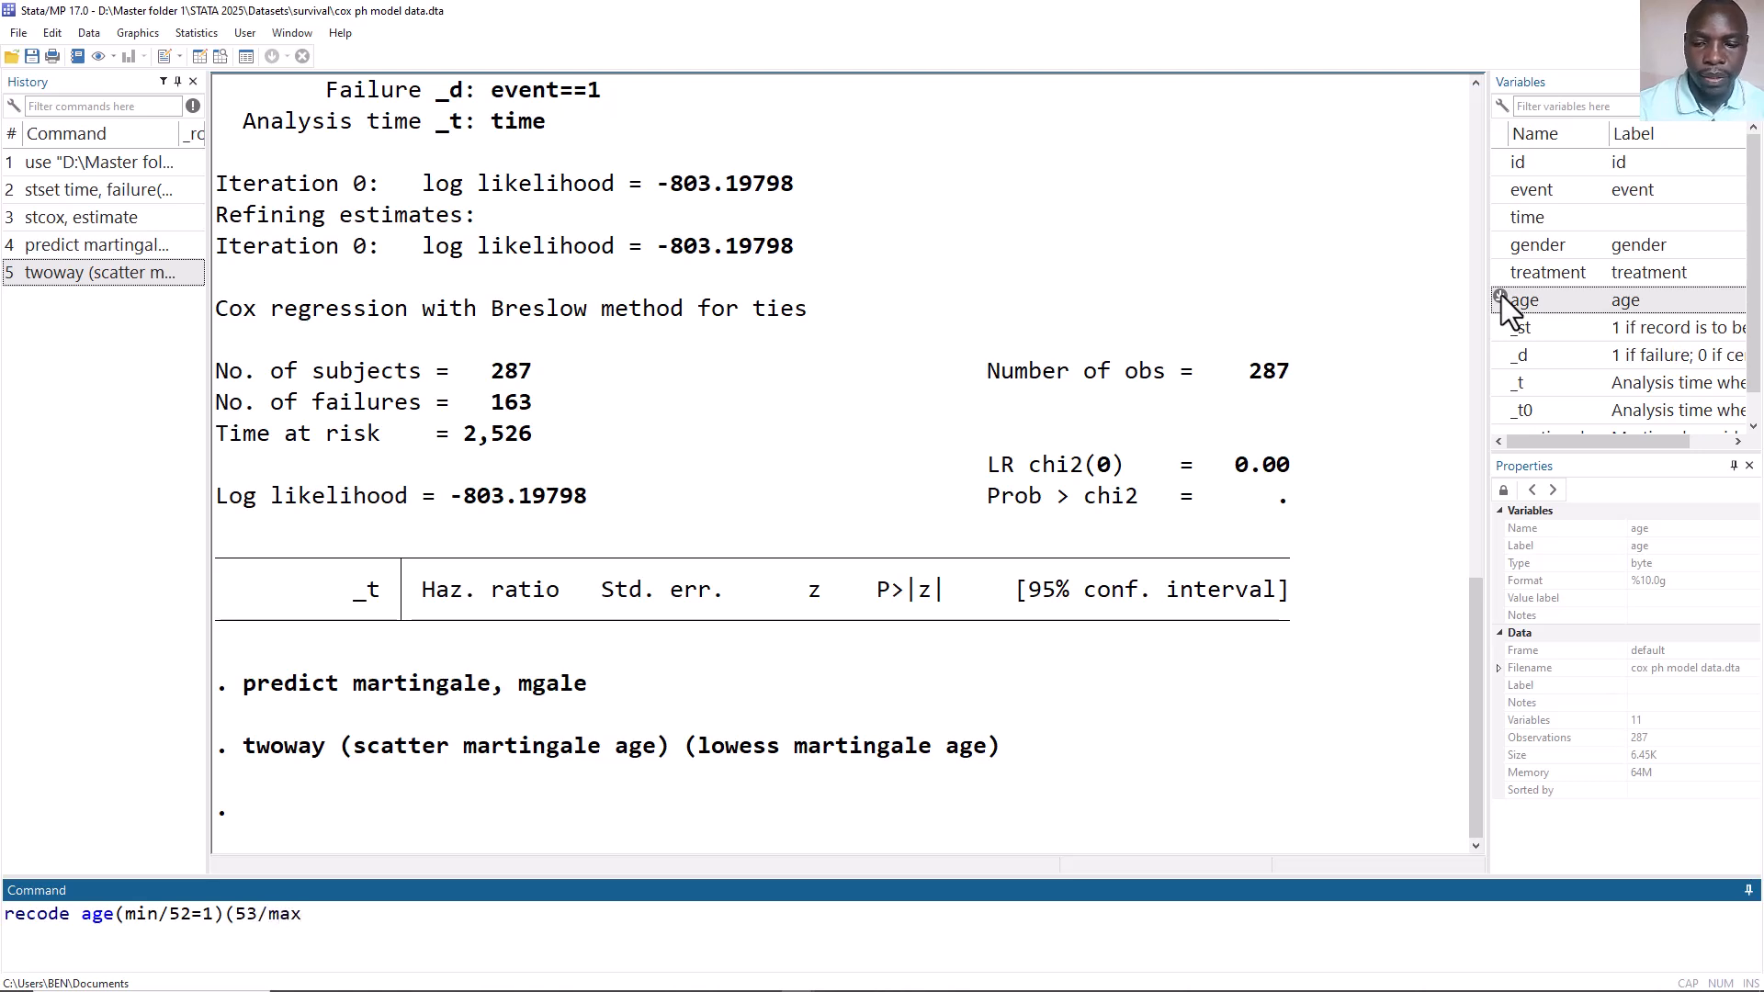
{"action": "type", "text": "=2), g"}
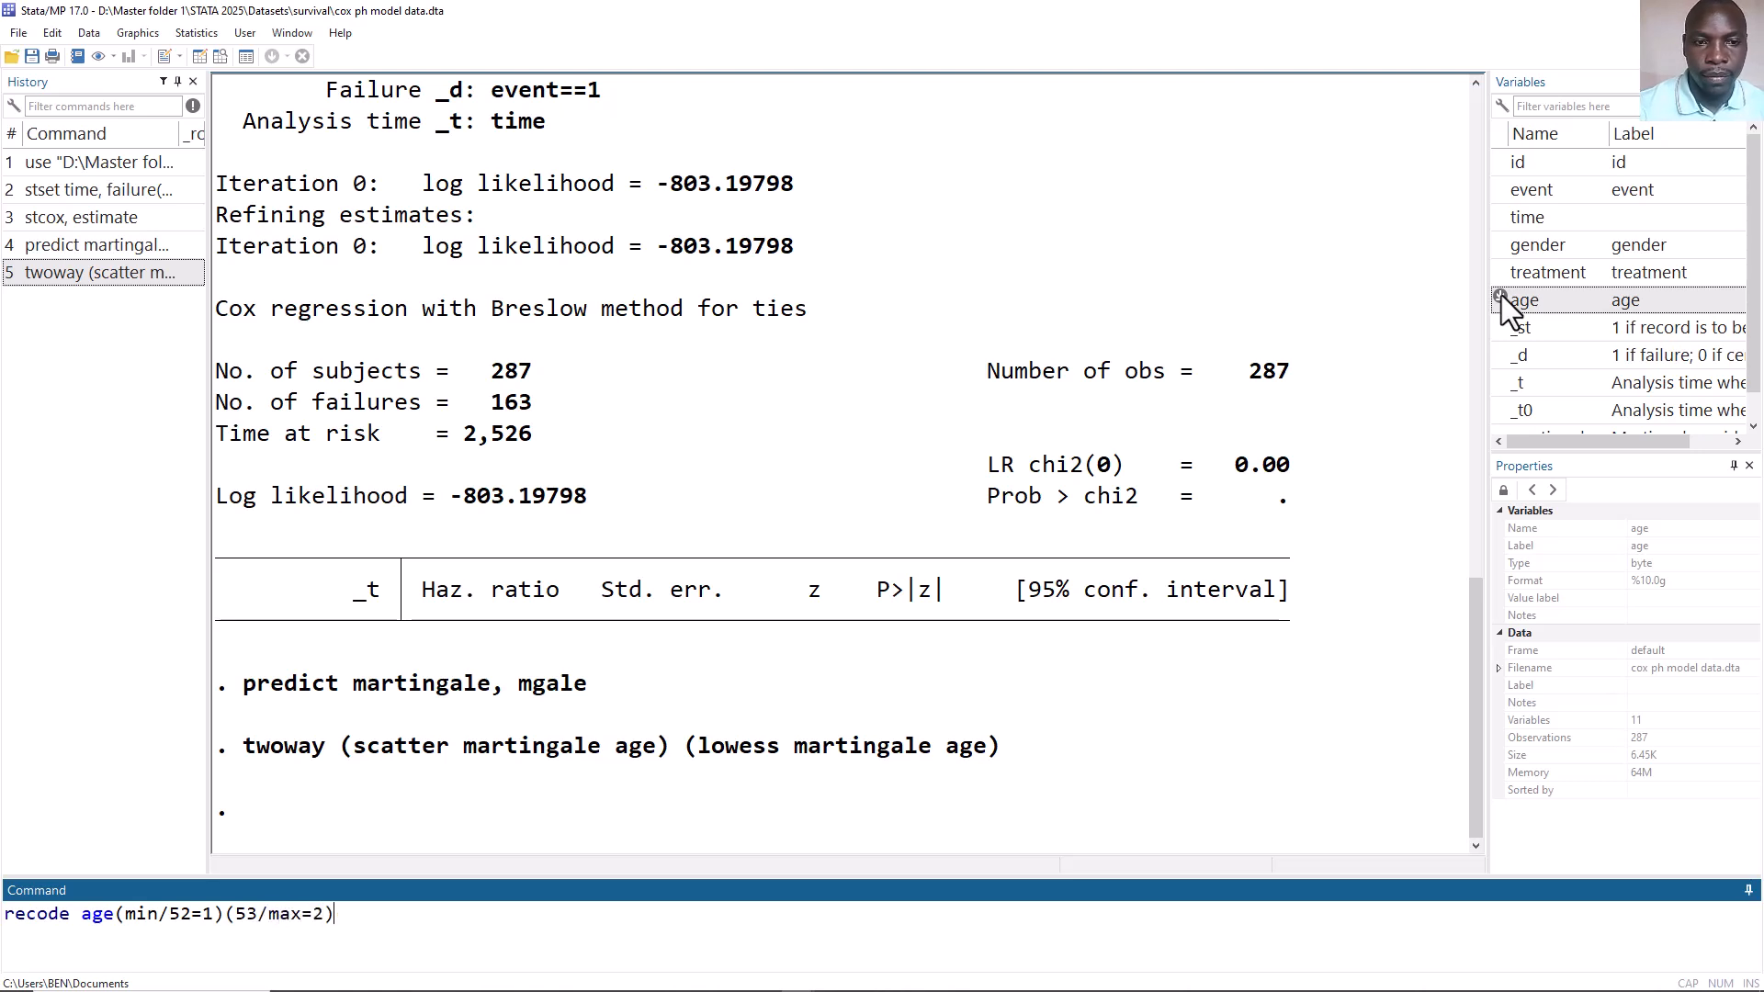
{"action": "type", "text": "en ("}
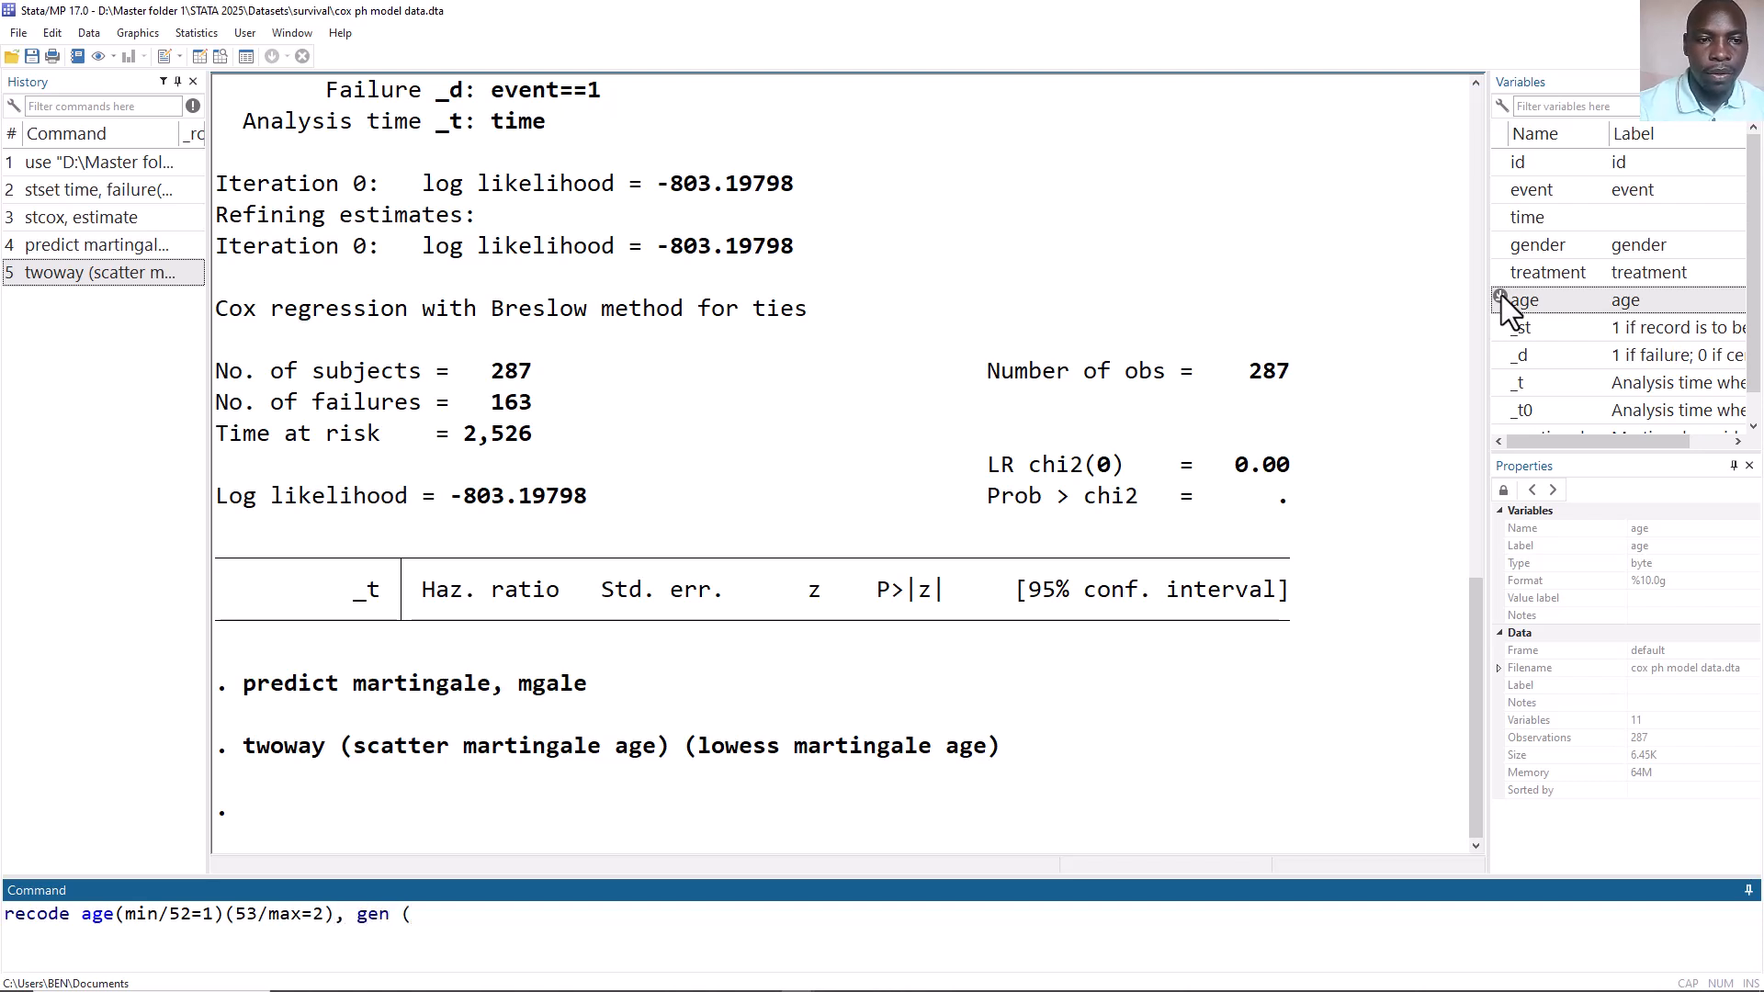
{"action": "type", "text": "agecat"}
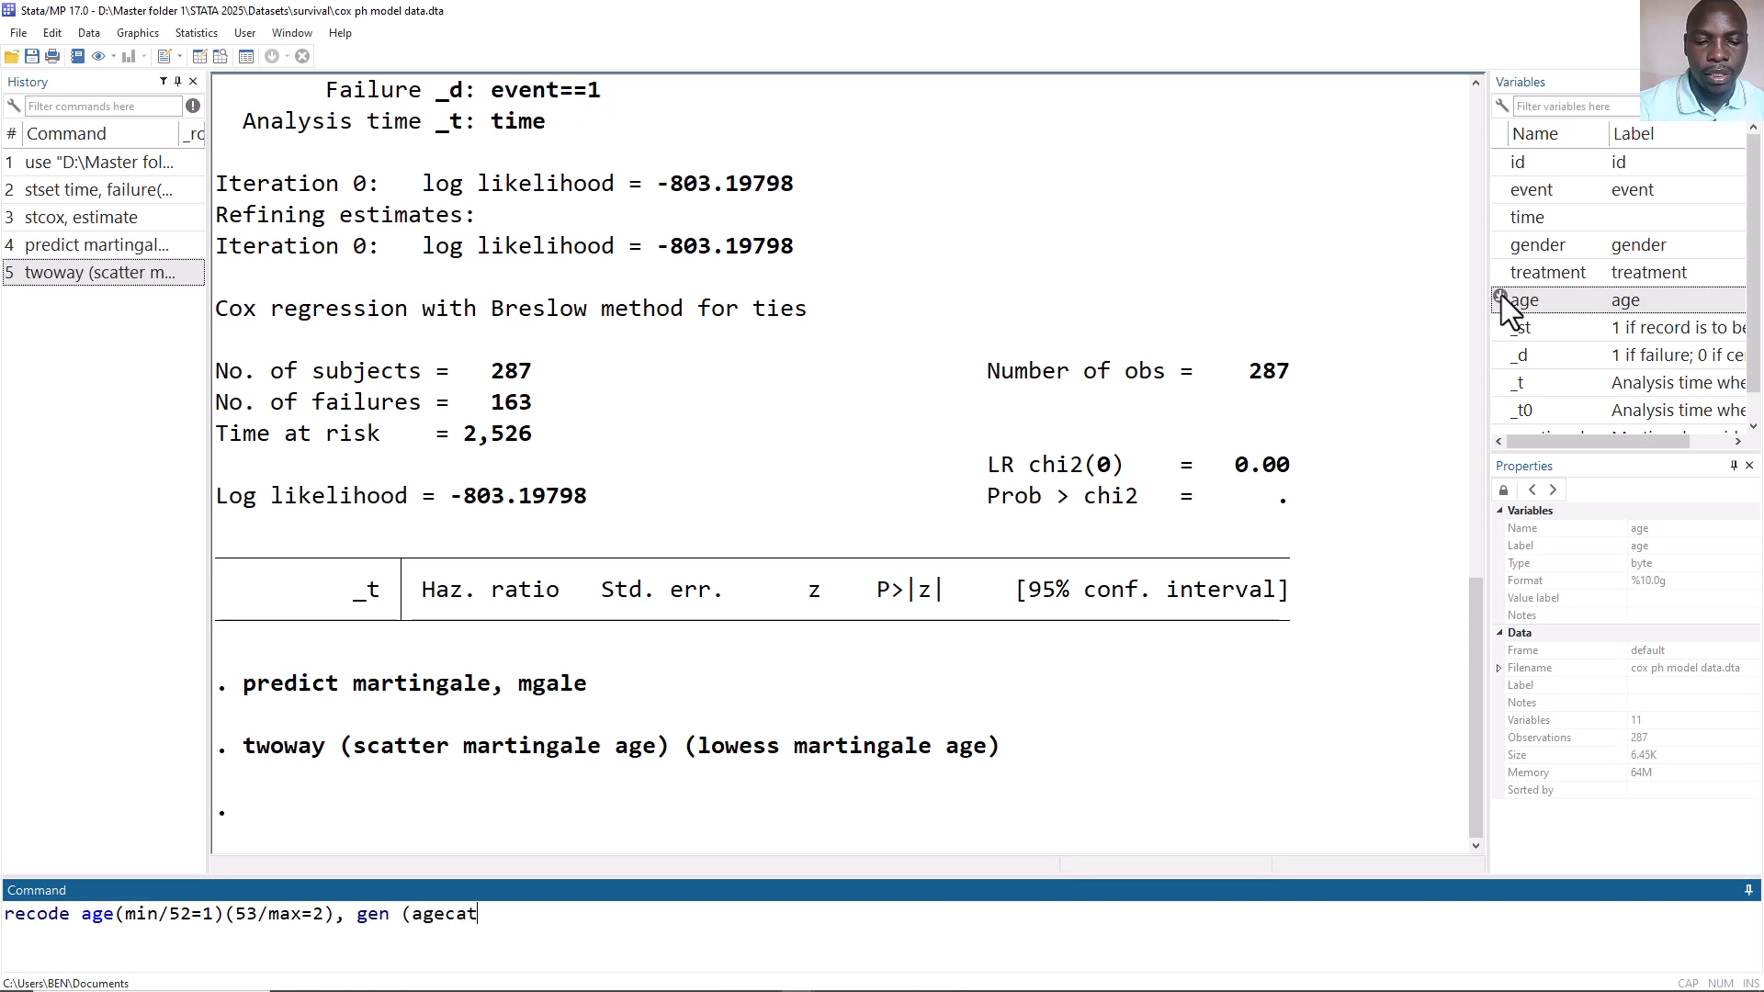
{"action": "type", "text": ")"}
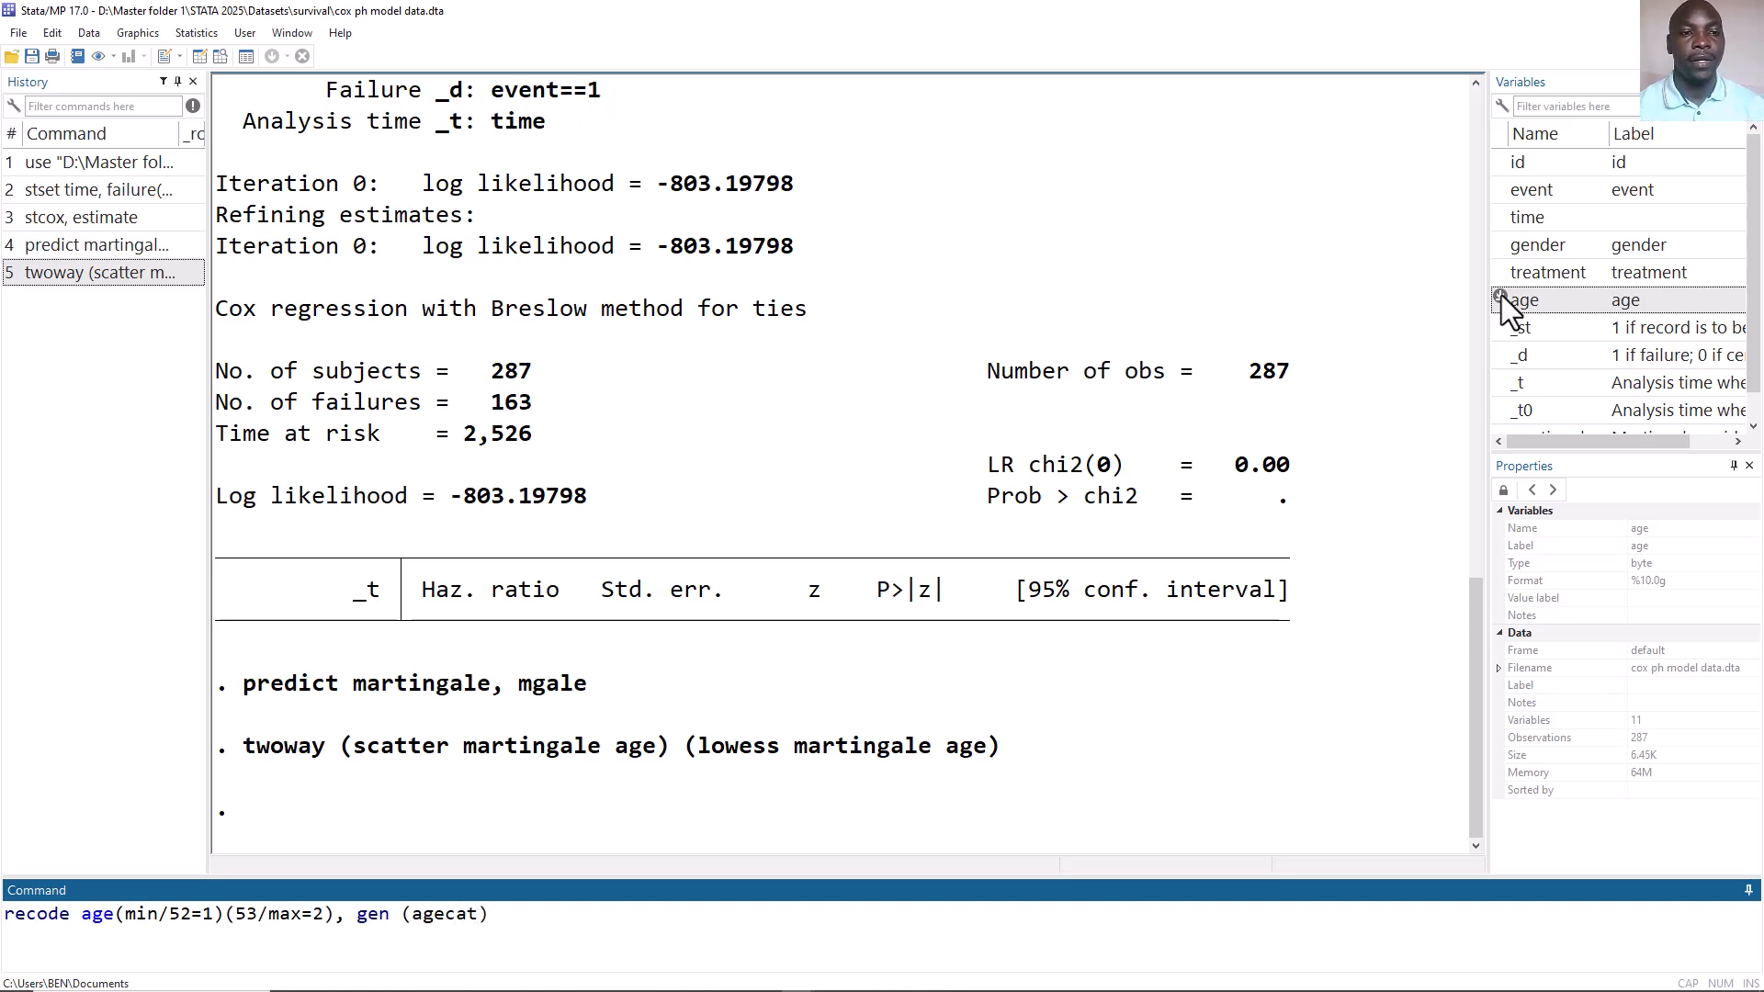
{"action": "key", "text": "Return"}
Open the Data Editor and select the new agecat variable to inspect its values against age.
{"action": "key", "text": "ctrl+8"}
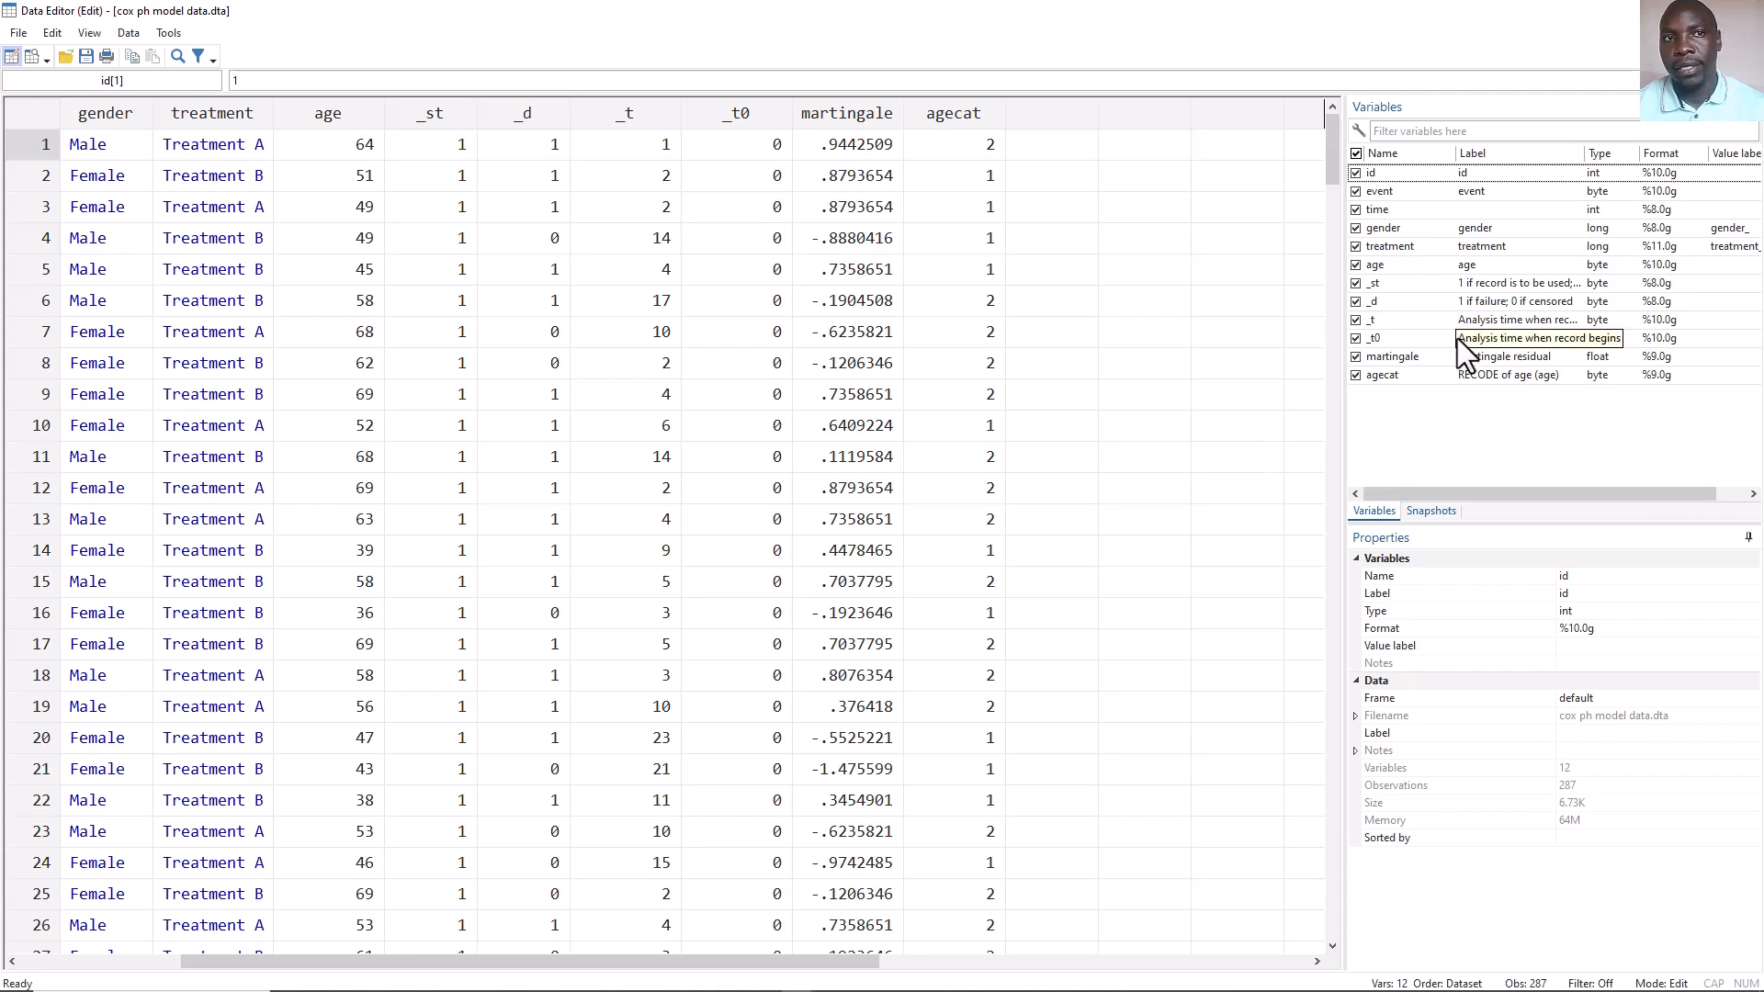
{"action": "left_click", "coordinate": [1422, 375]}
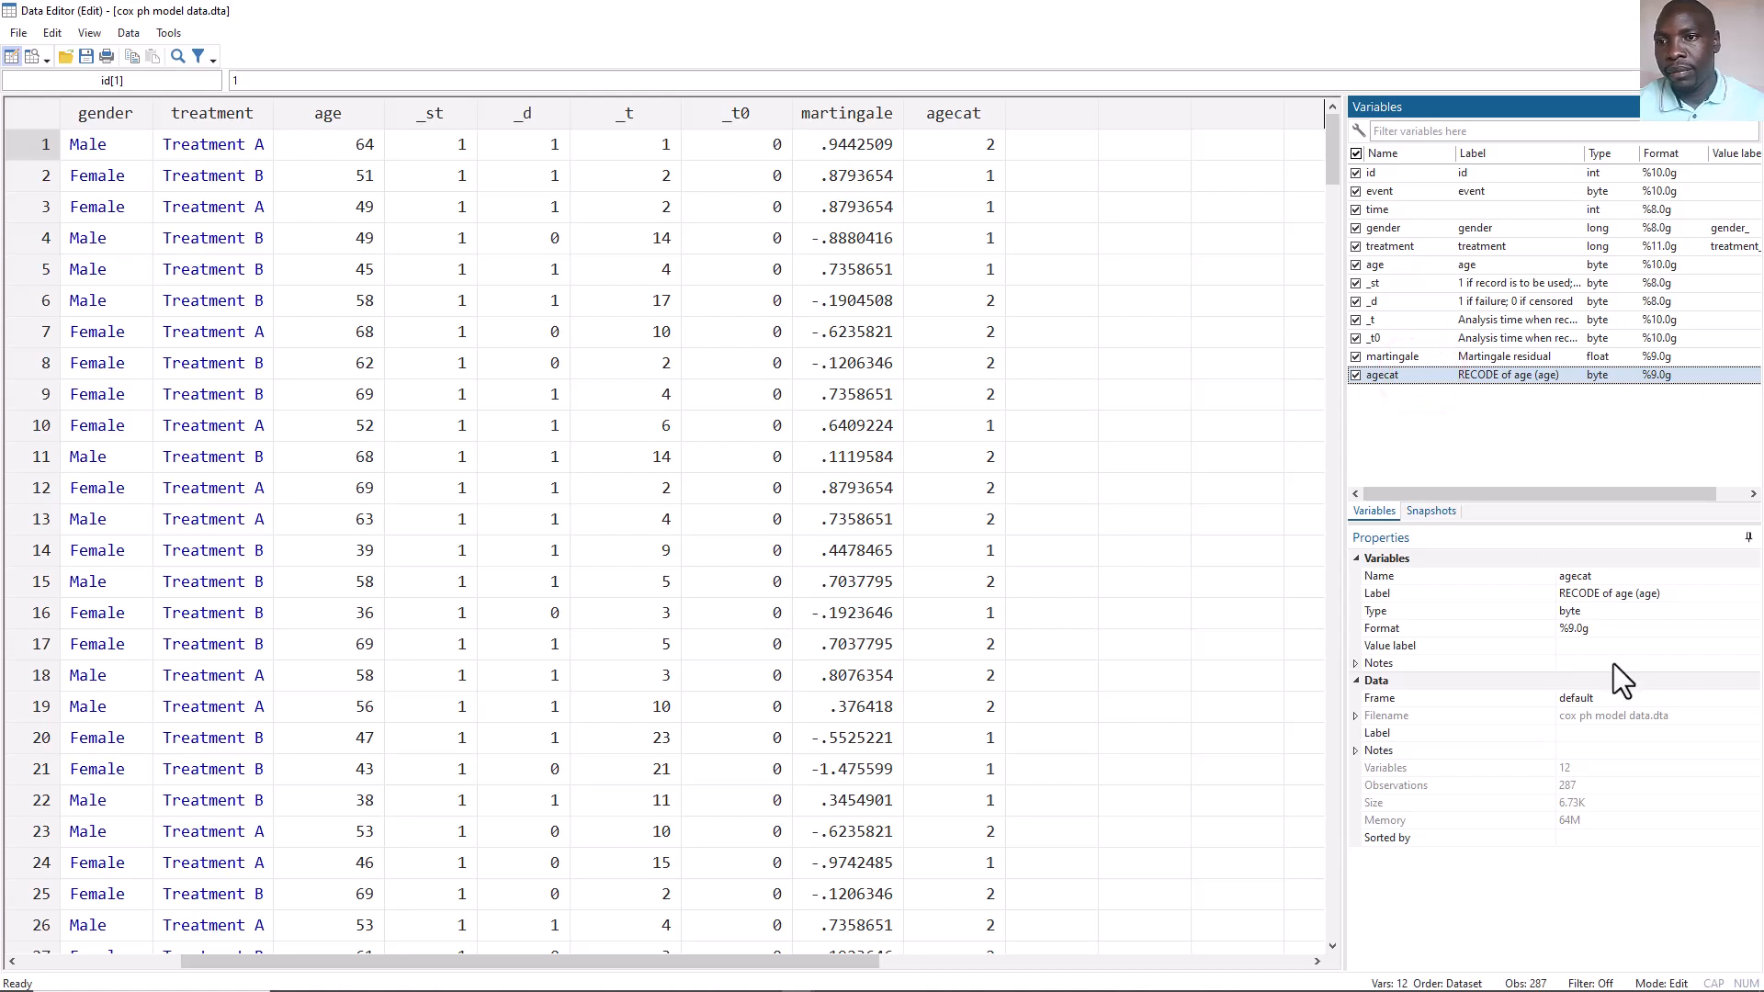
Create a new value label named agecat and define value 1 with the label "below 53".
{"action": "left_click", "coordinate": [1596, 647]}
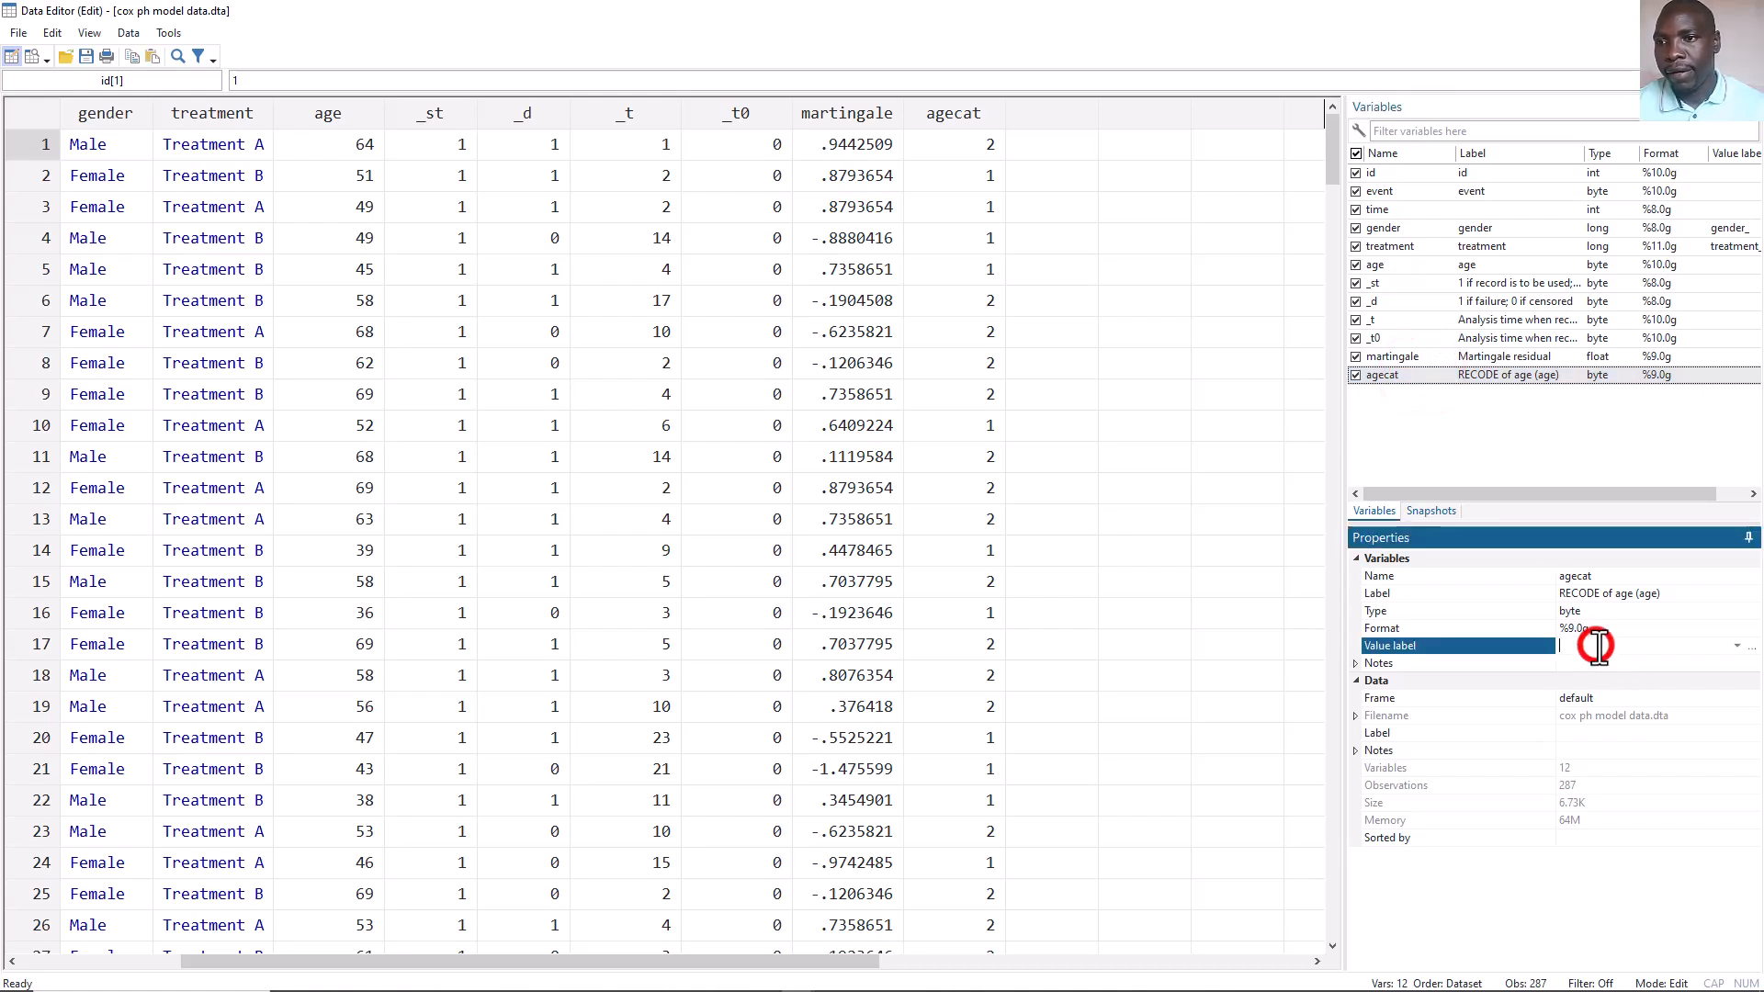
{"action": "left_click", "coordinate": [1749, 646]}
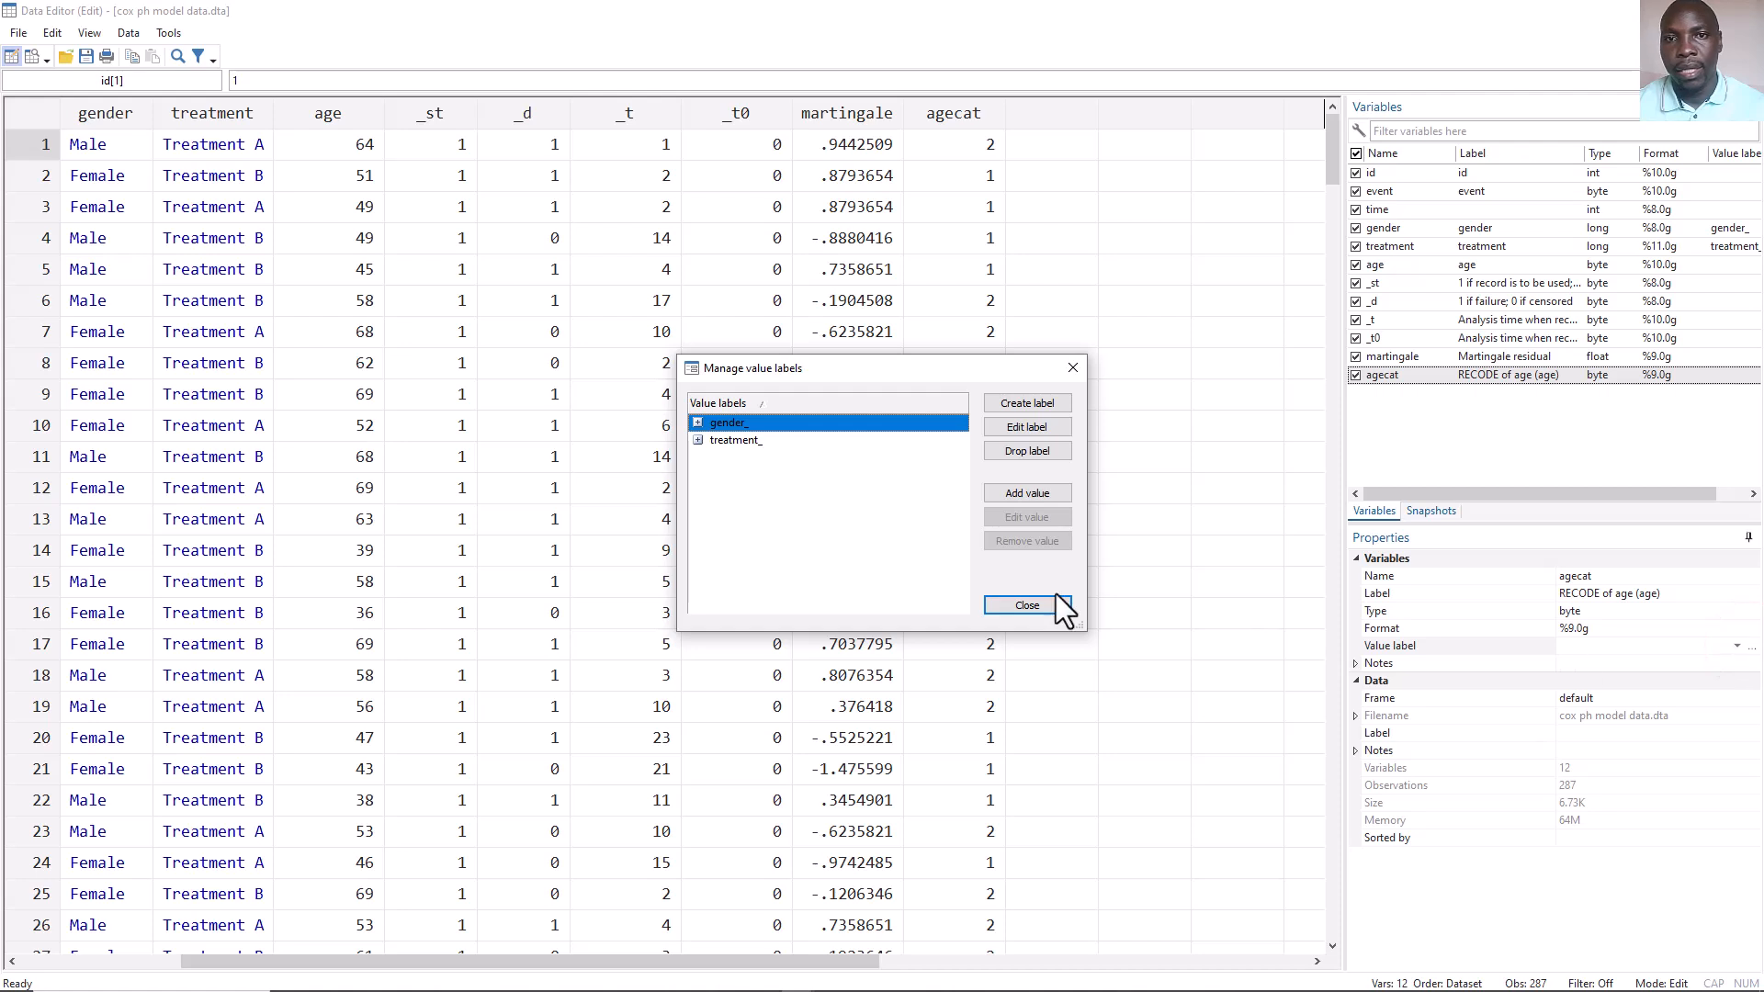
{"action": "left_click", "coordinate": [1009, 402]}
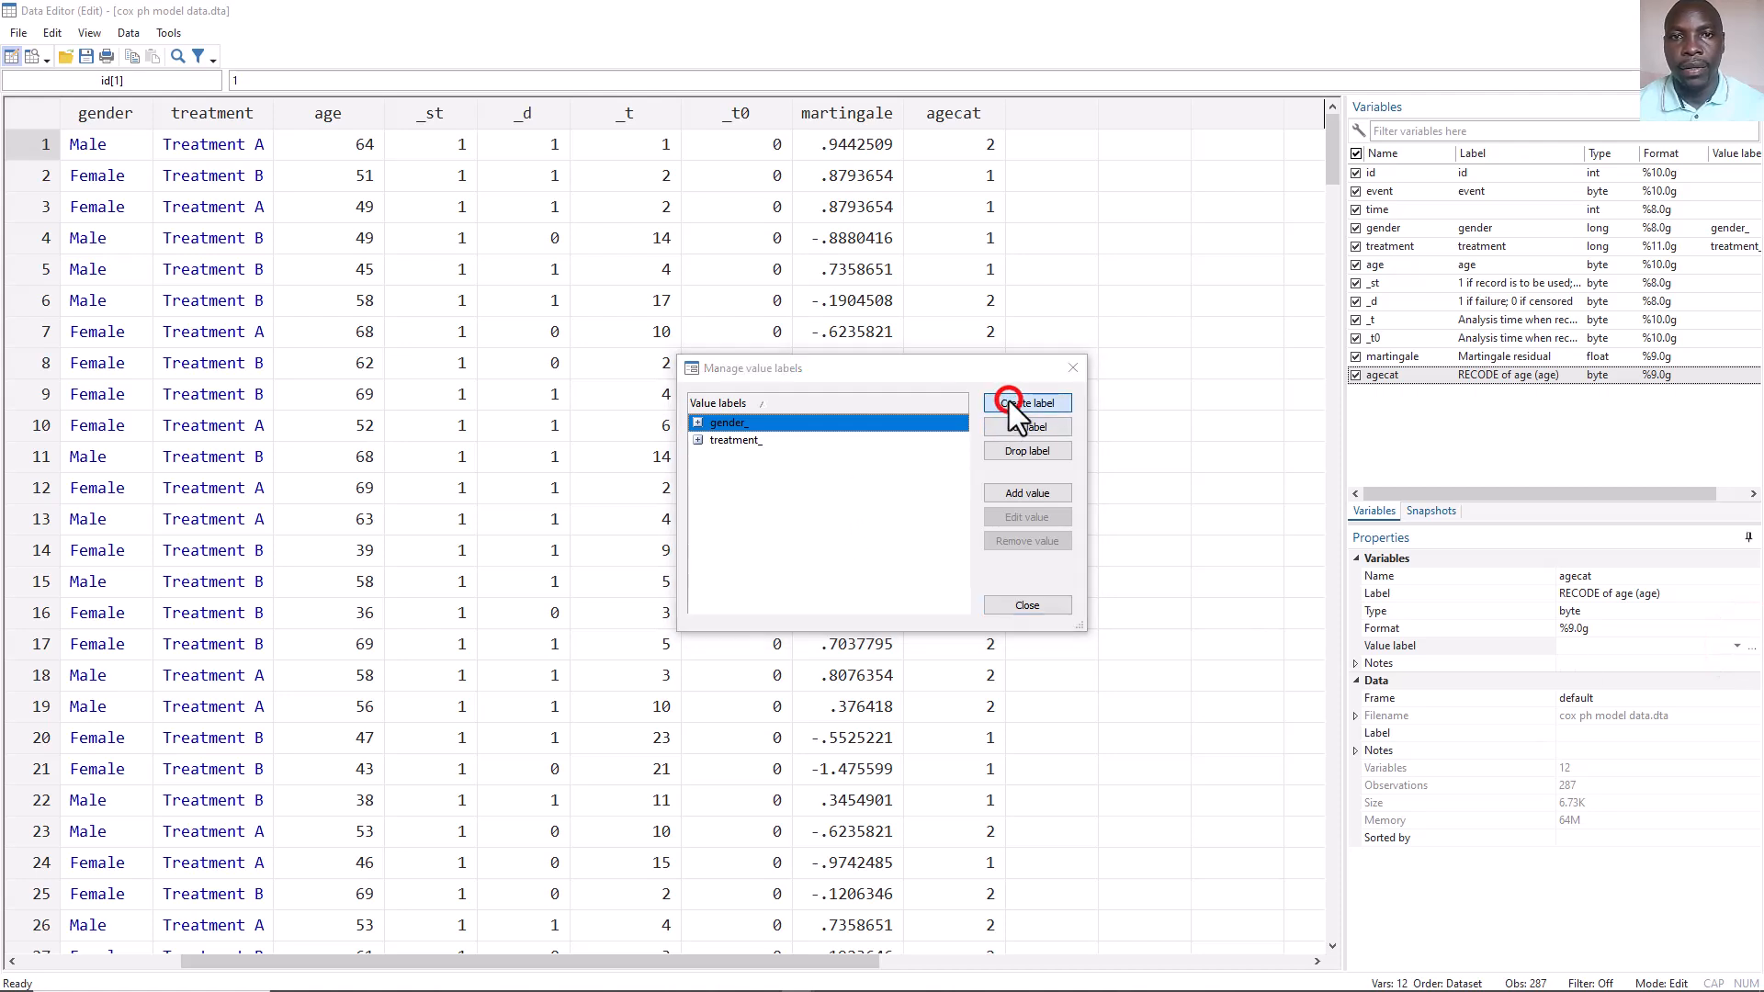
{"action": "type", "text": "age"}
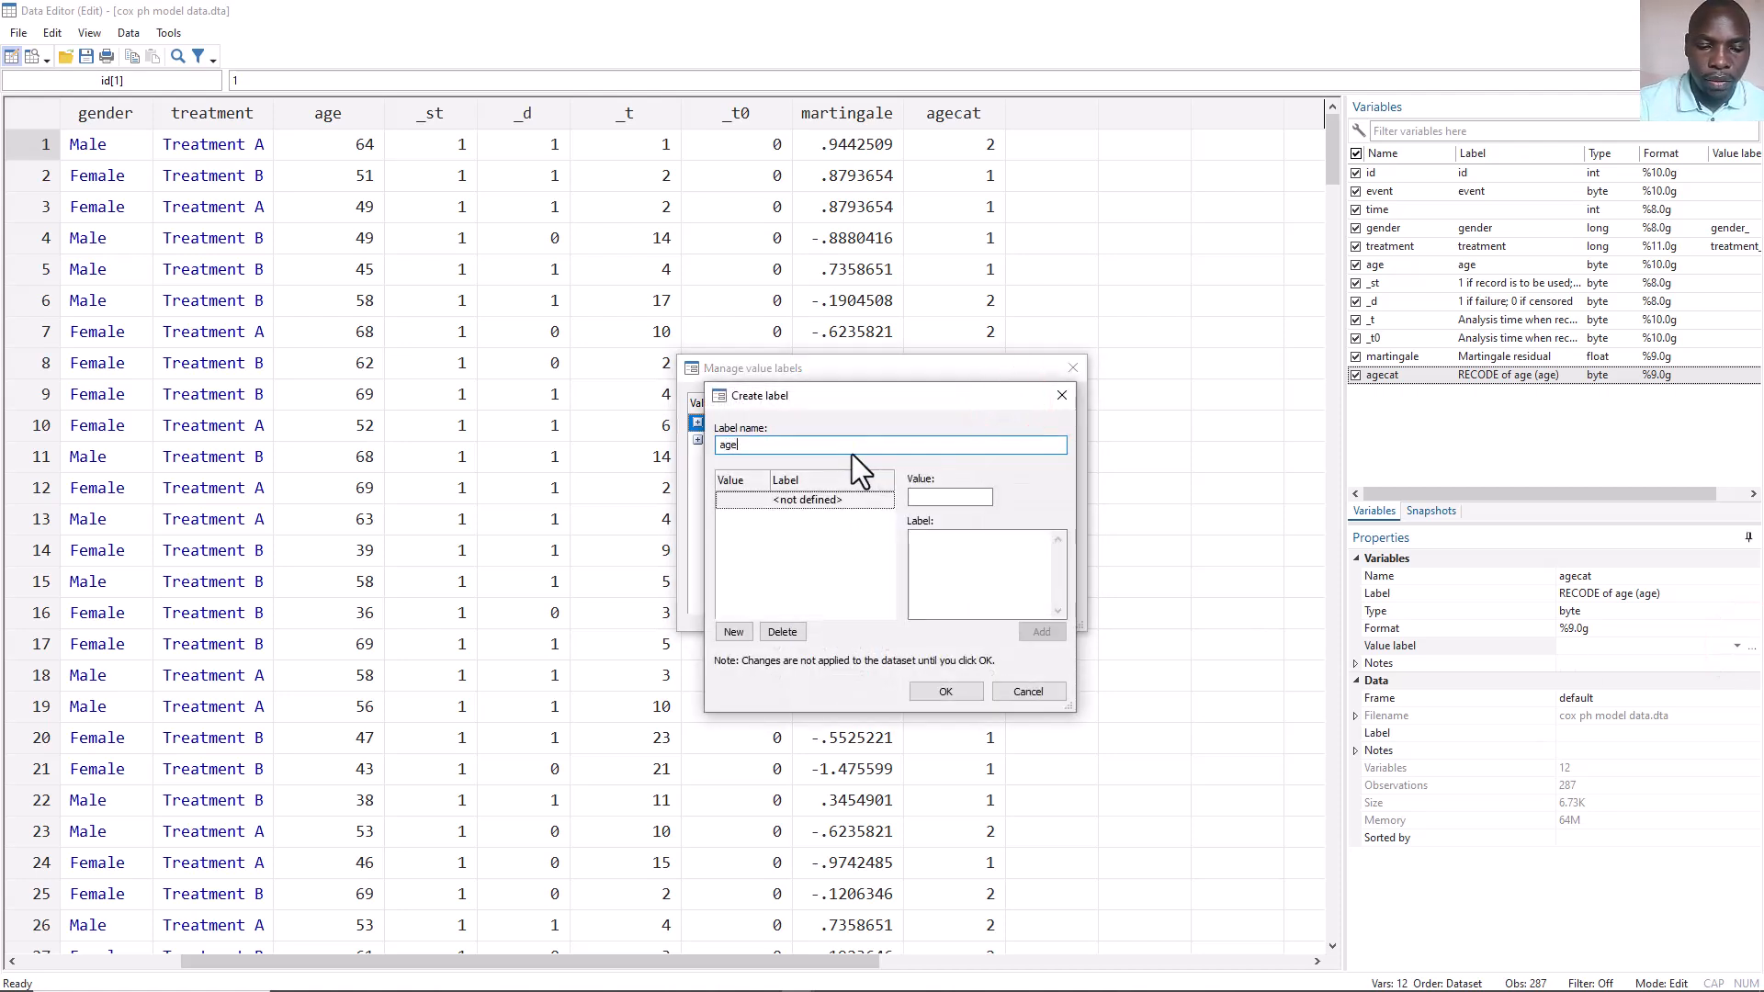
{"action": "type", "text": "cat"}
{"action": "left_click", "coordinate": [1047, 547]}
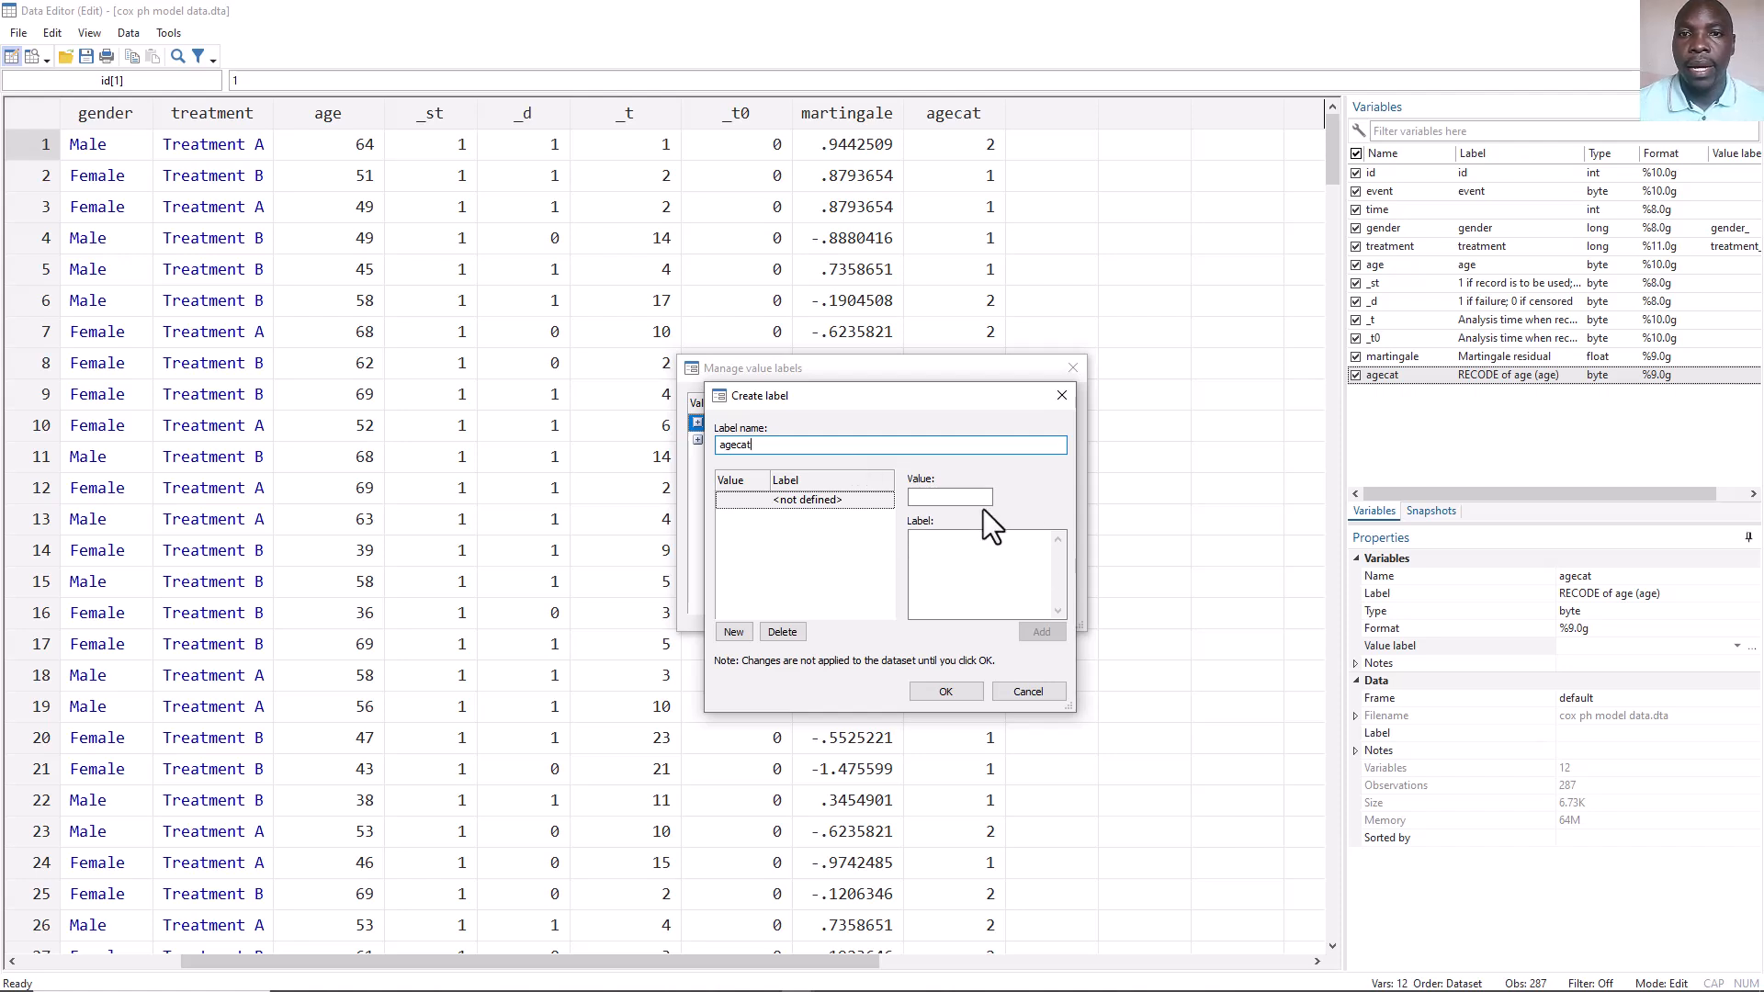
{"action": "type", "text": "2 below 53"}
{"action": "left_click", "coordinate": [944, 499]}
{"action": "type", "text": "1"}
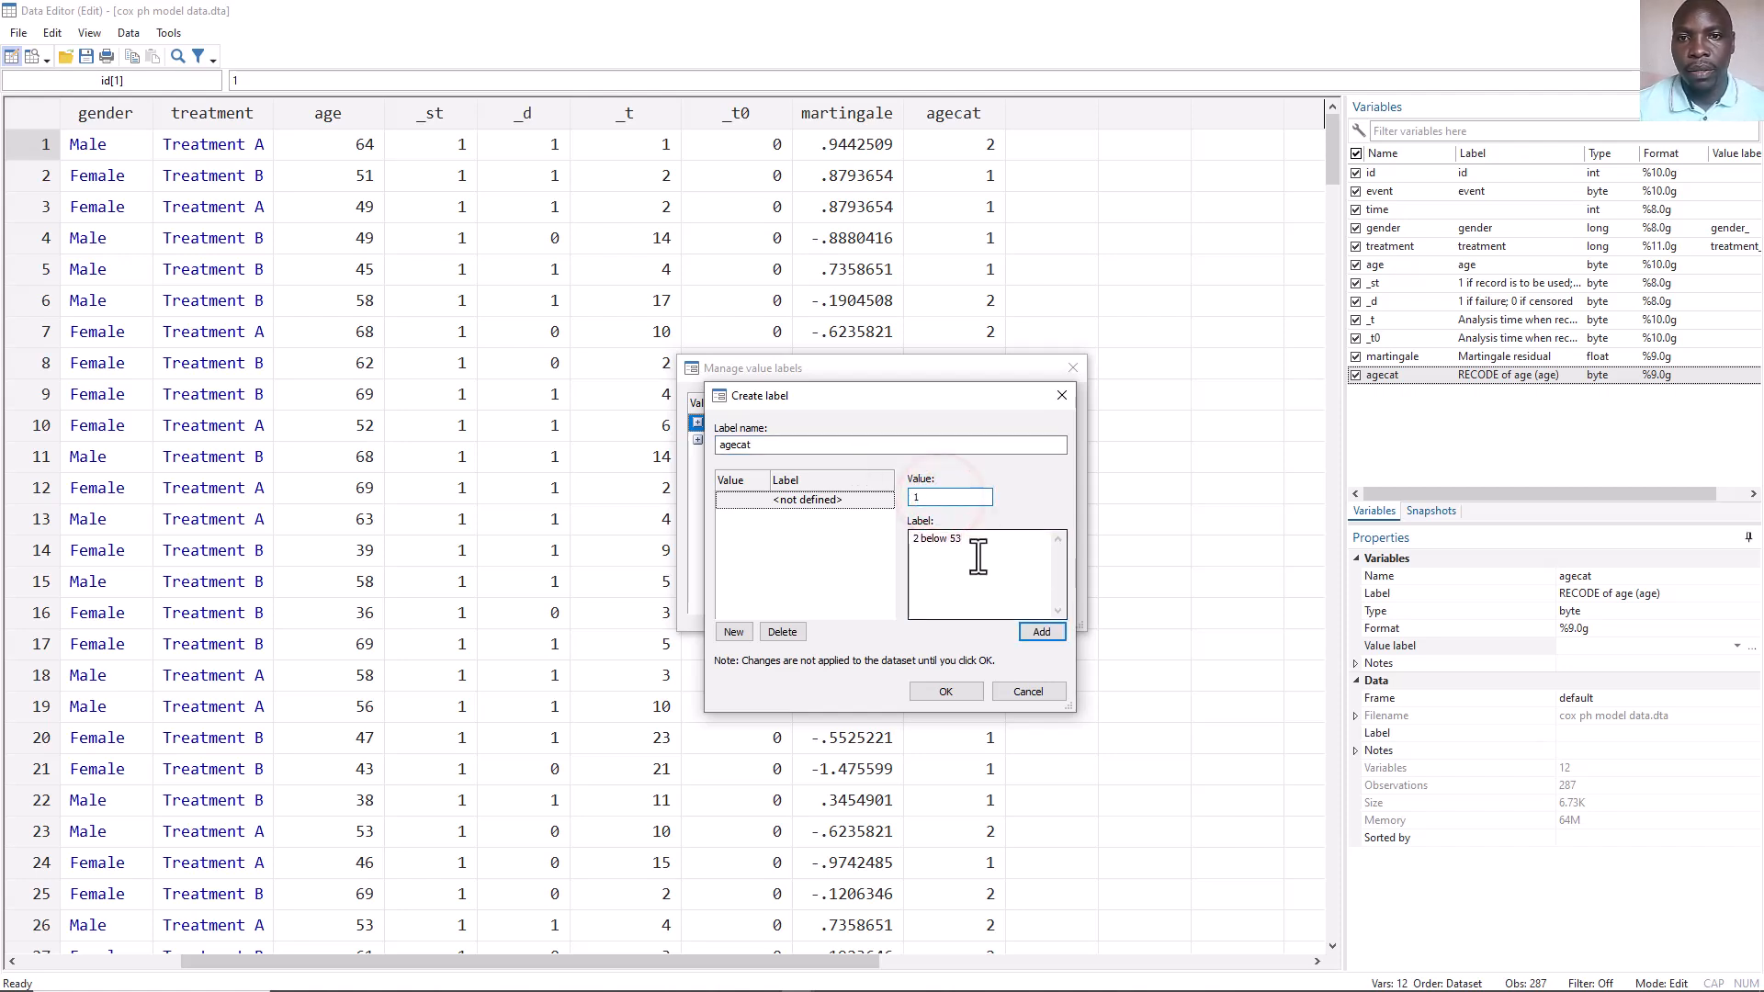
{"action": "left_click", "coordinate": [922, 541]}
{"action": "key", "text": "BackSpace"}
{"action": "key", "text": "BackSpace"}
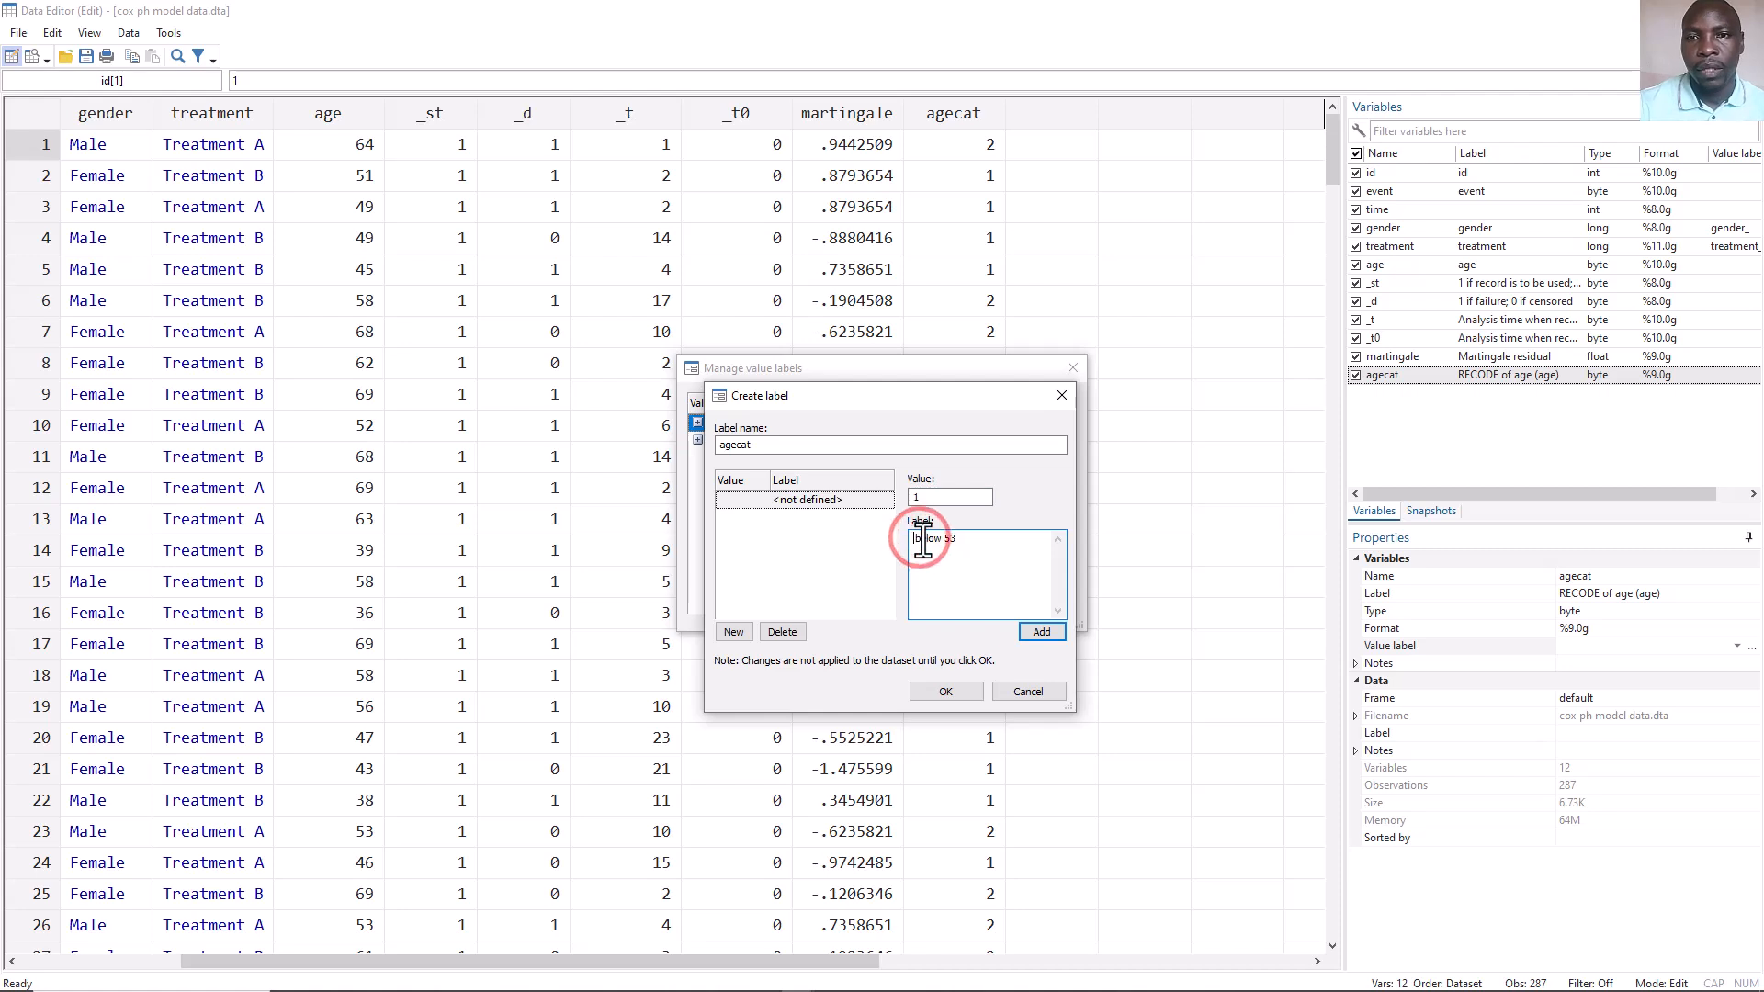
{"action": "left_click", "coordinate": [1030, 629]}
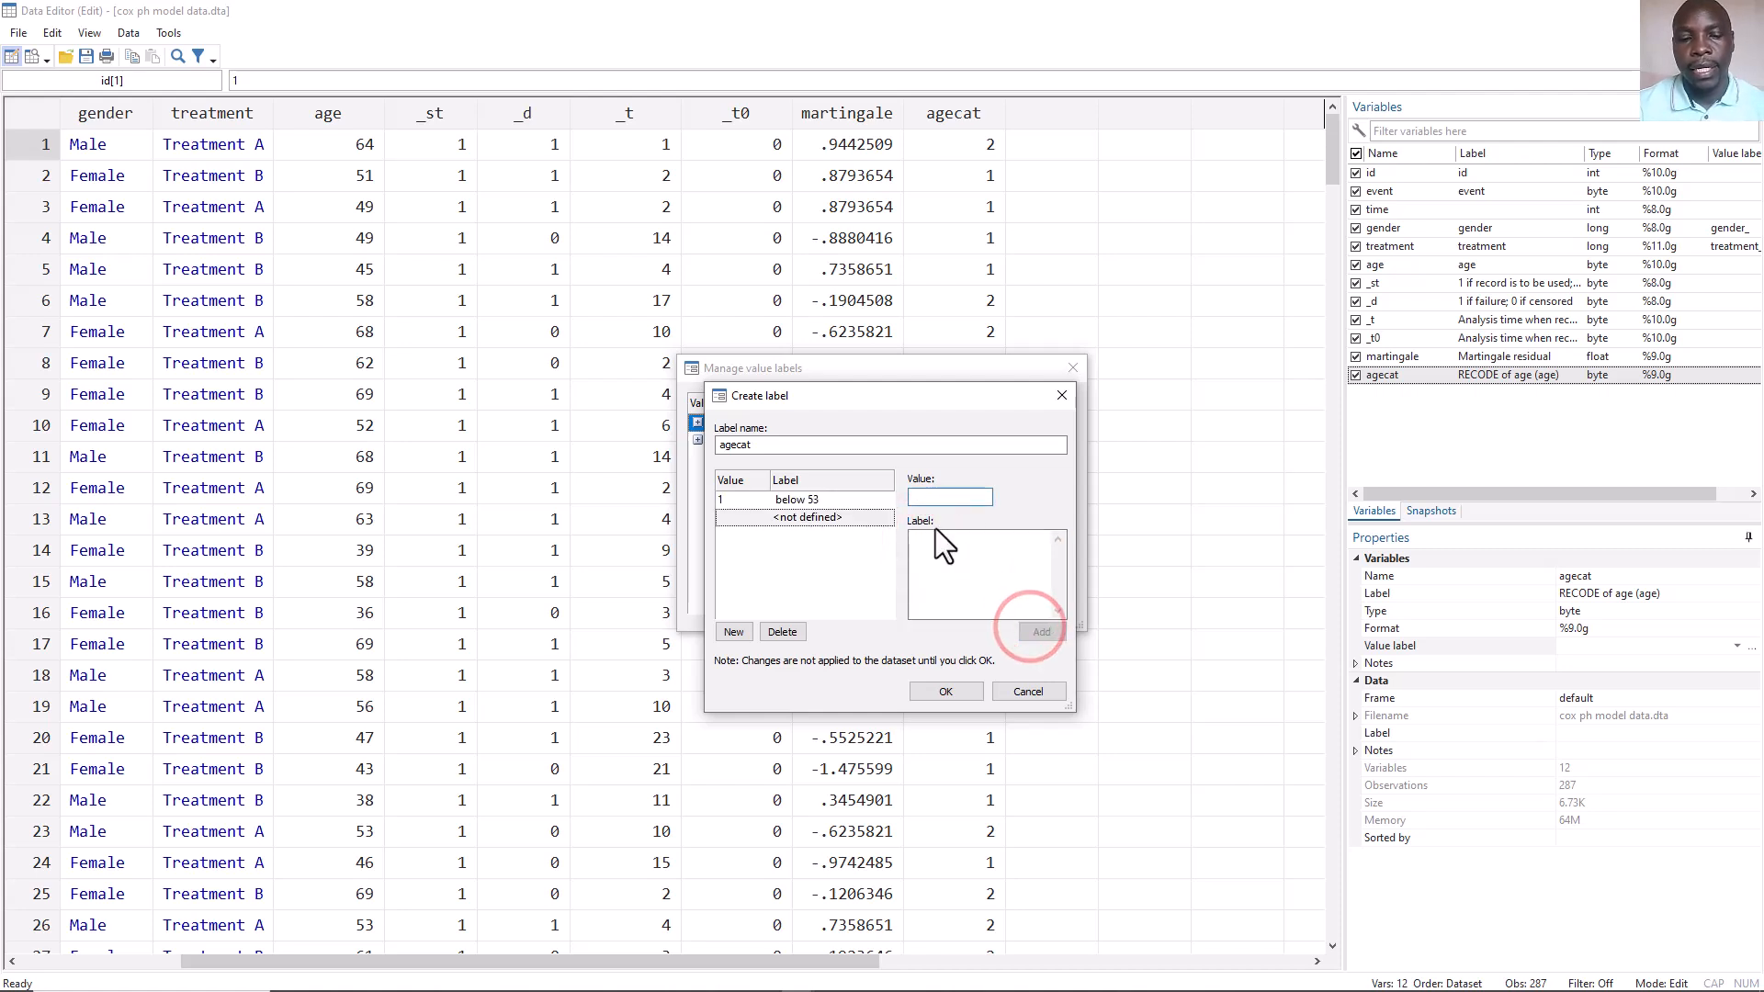
Add value 2 labelled "53 and above" to the agecat label, save it and close the value label manager.
{"action": "type", "text": "2"}
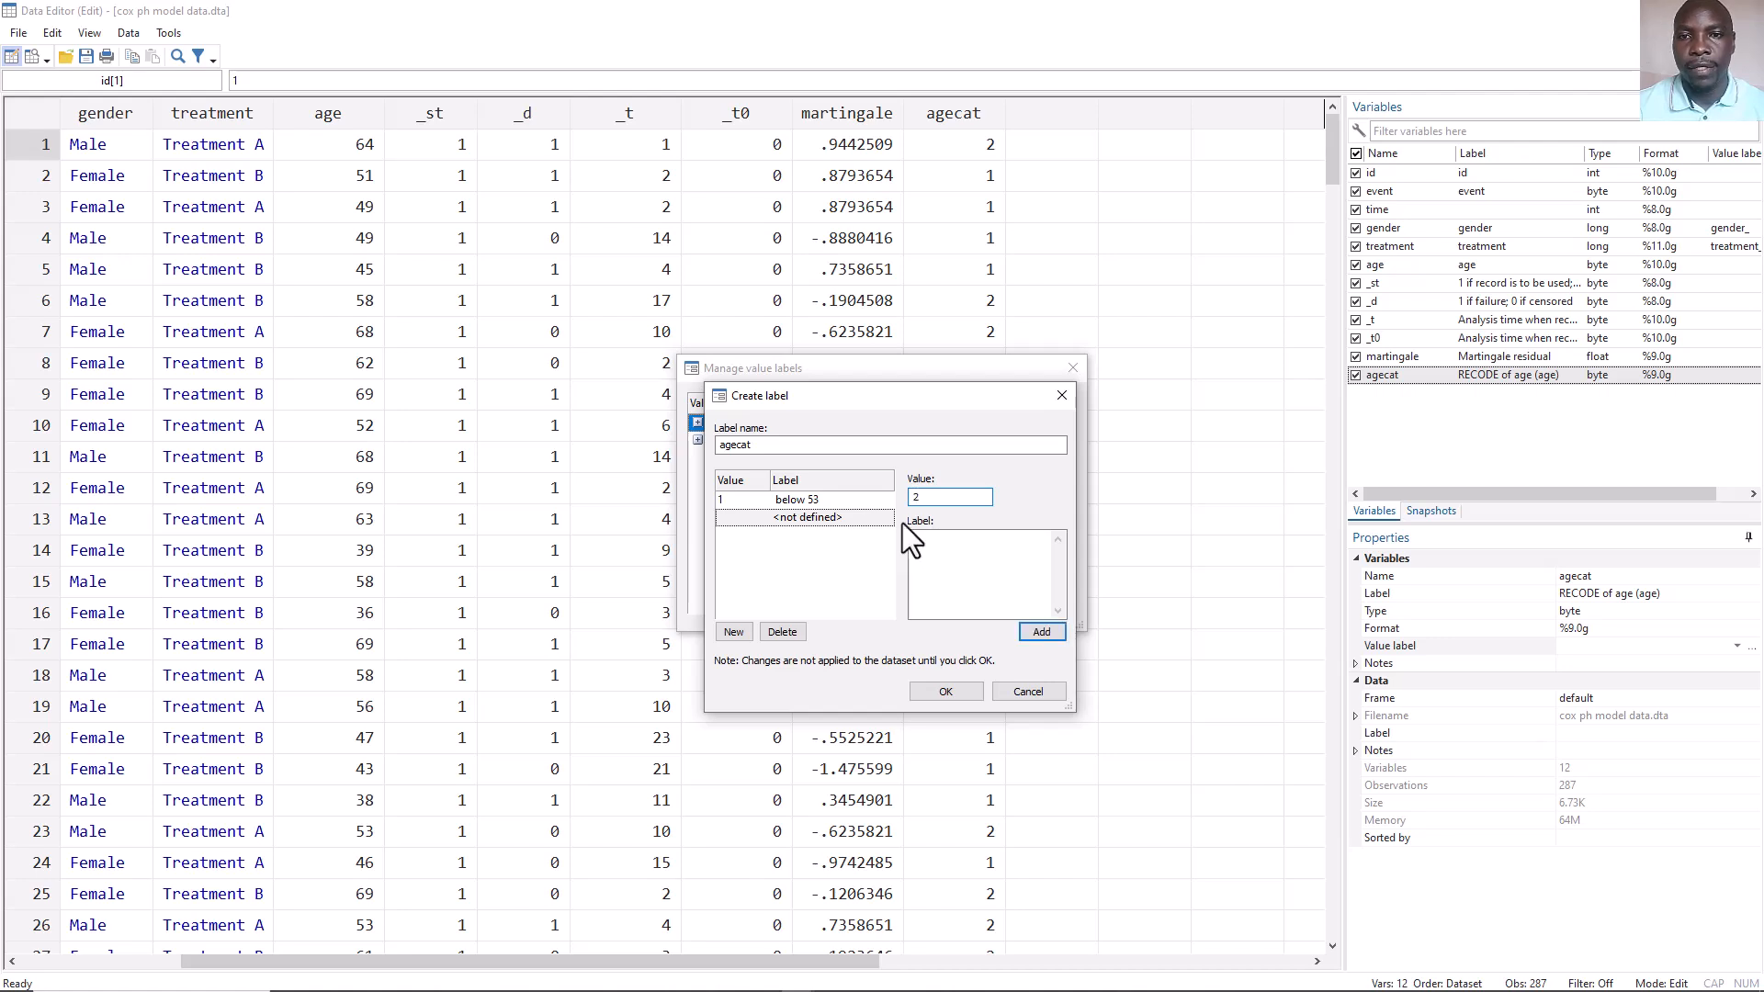
{"action": "left_click", "coordinate": [943, 552]}
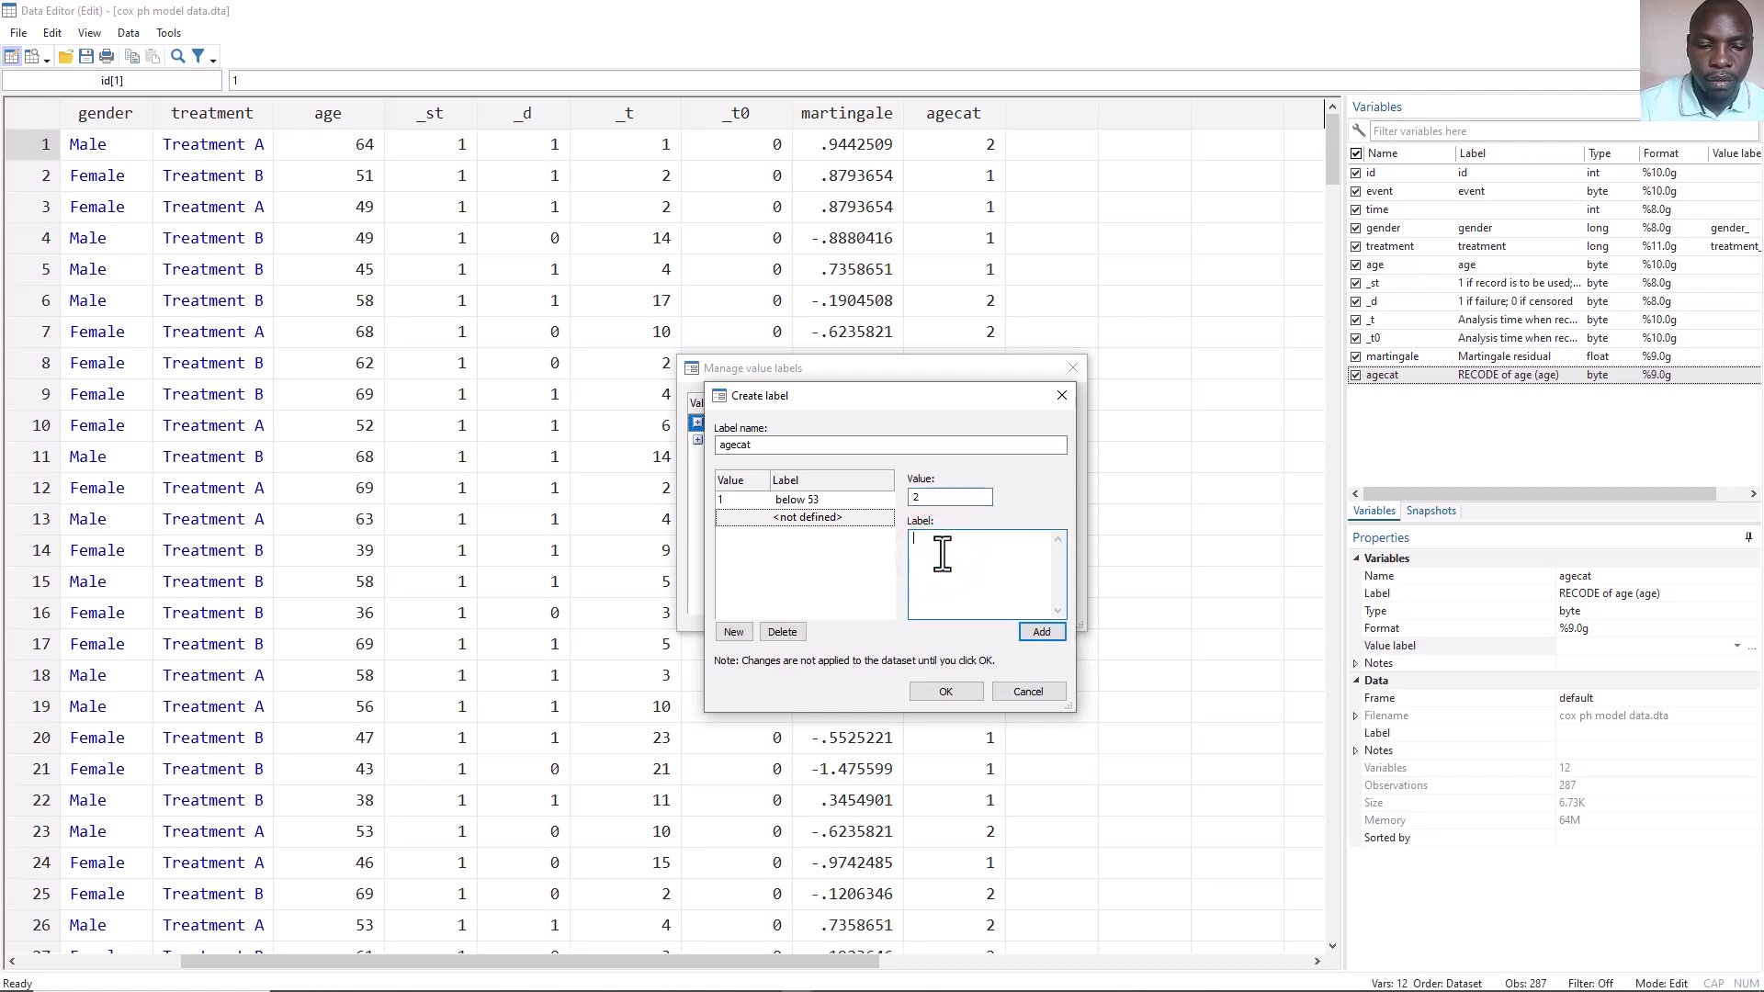
{"action": "type", "text": "5"}
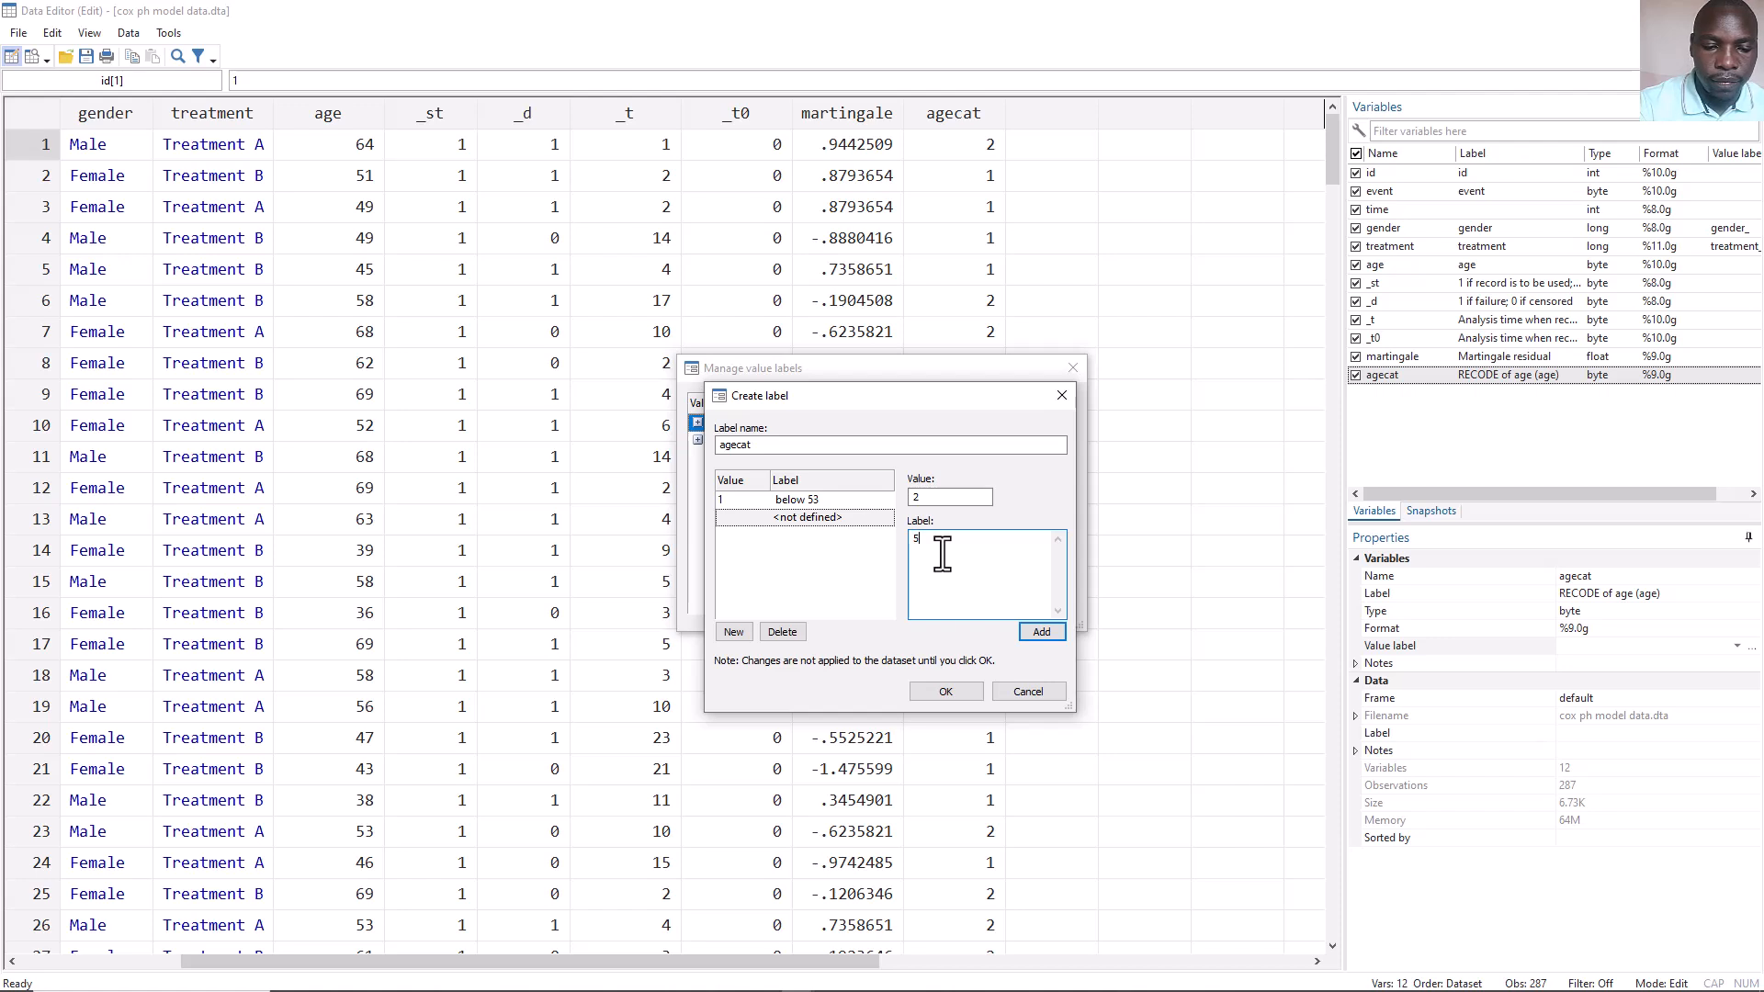
{"action": "type", "text": "3 and ab"}
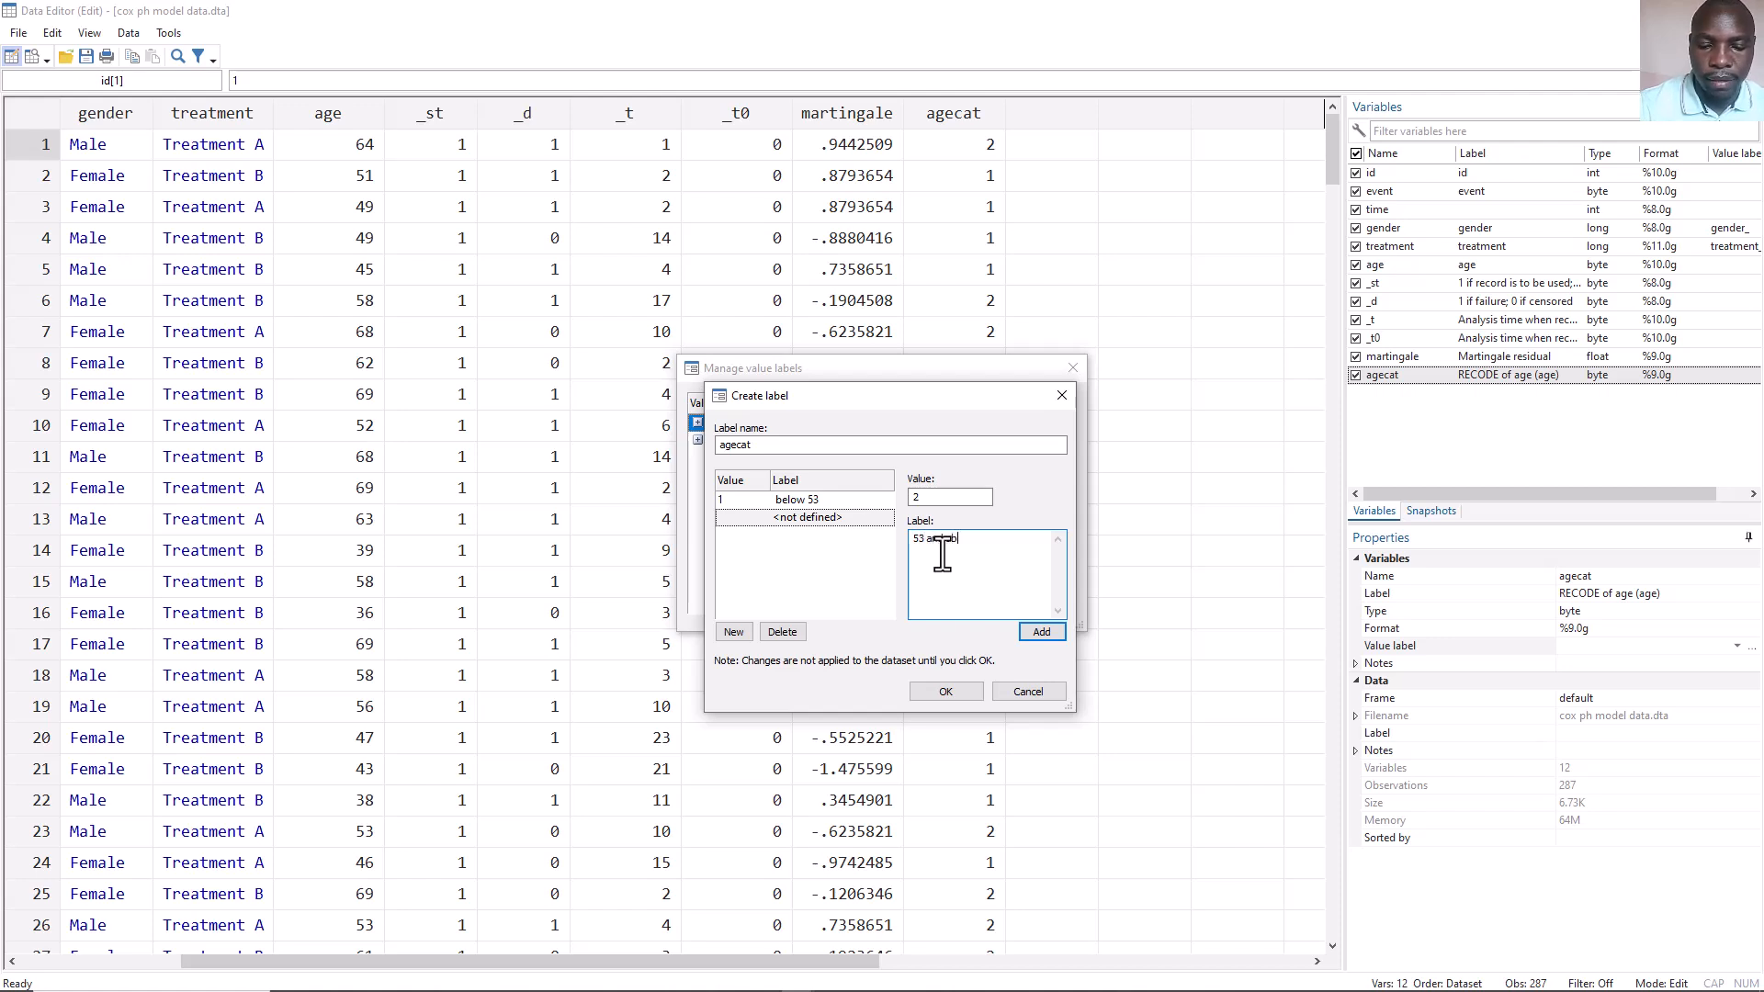
{"action": "type", "text": "ove"}
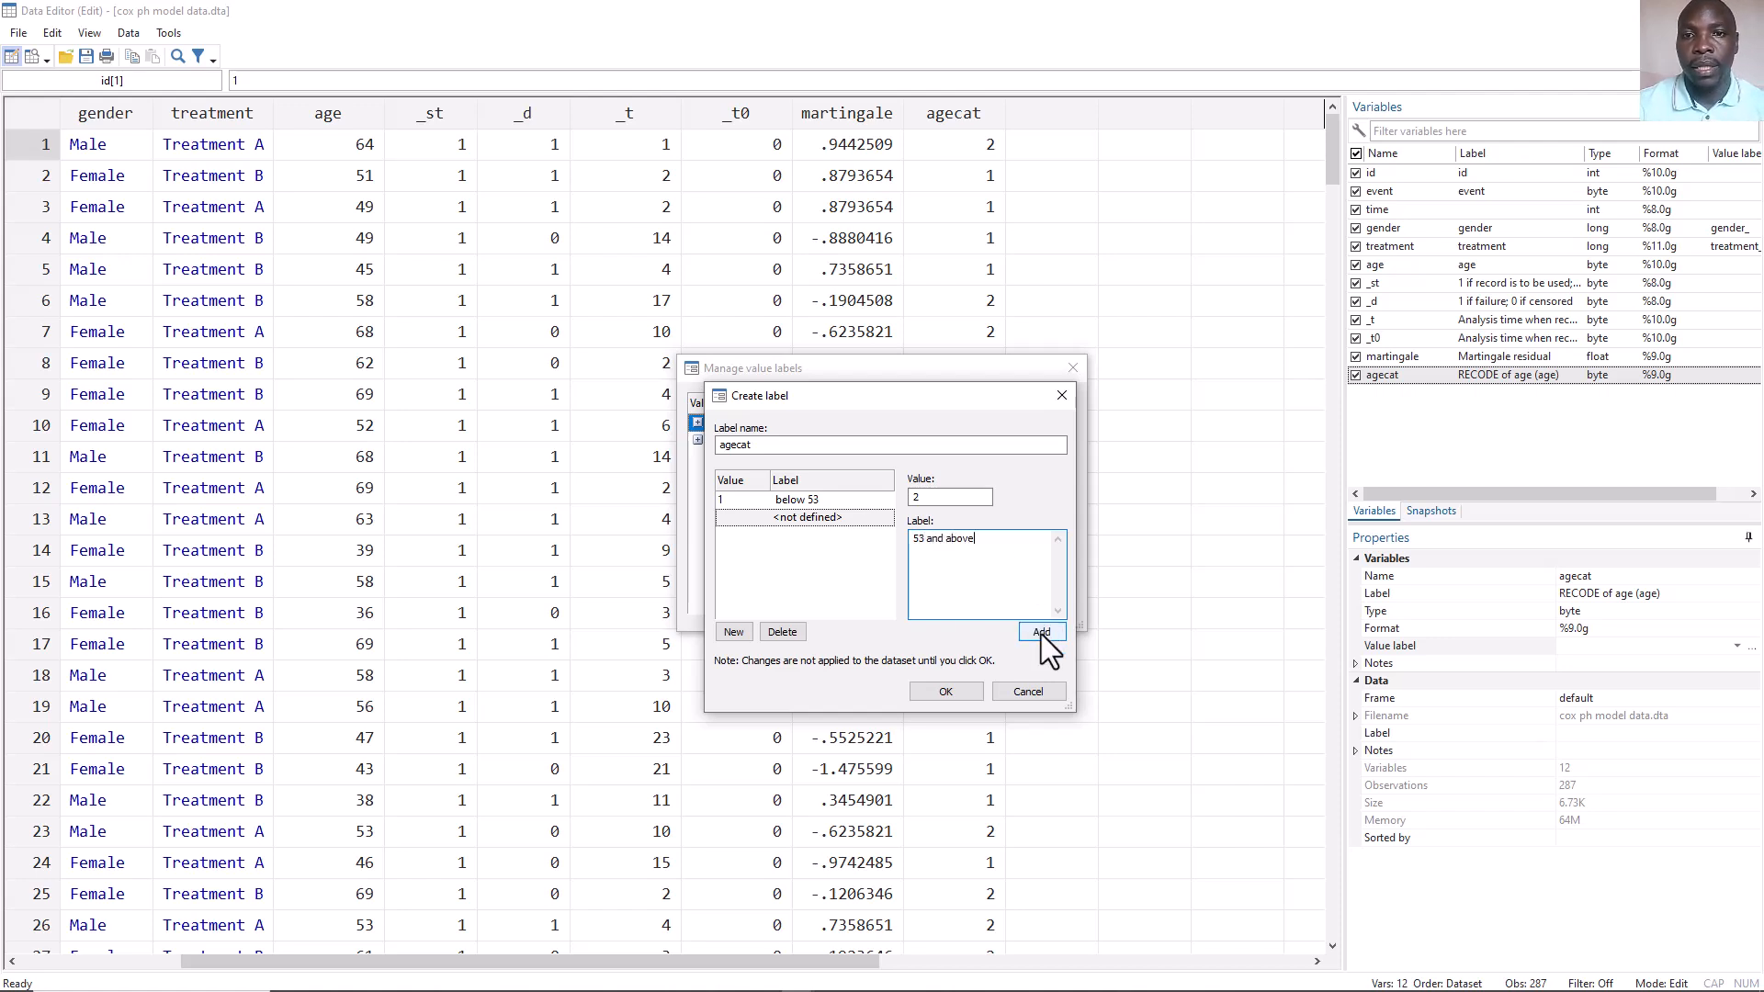
{"action": "left_click", "coordinate": [1041, 634]}
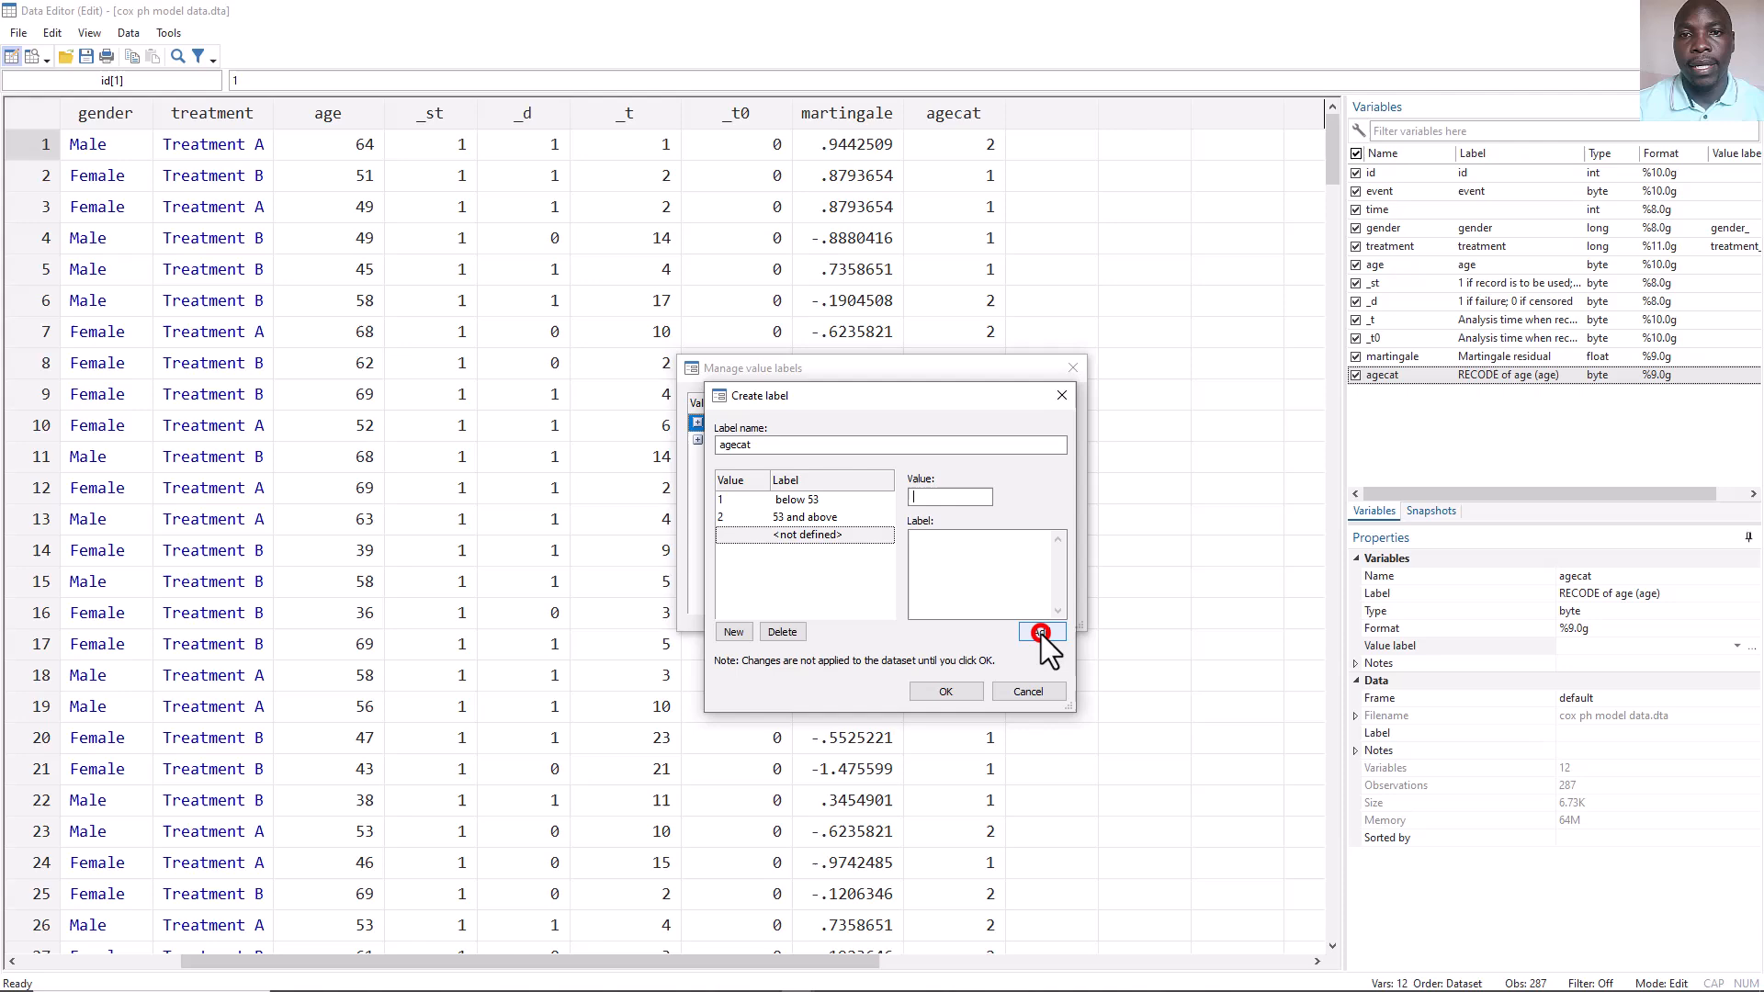
{"action": "left_click", "coordinate": [945, 692]}
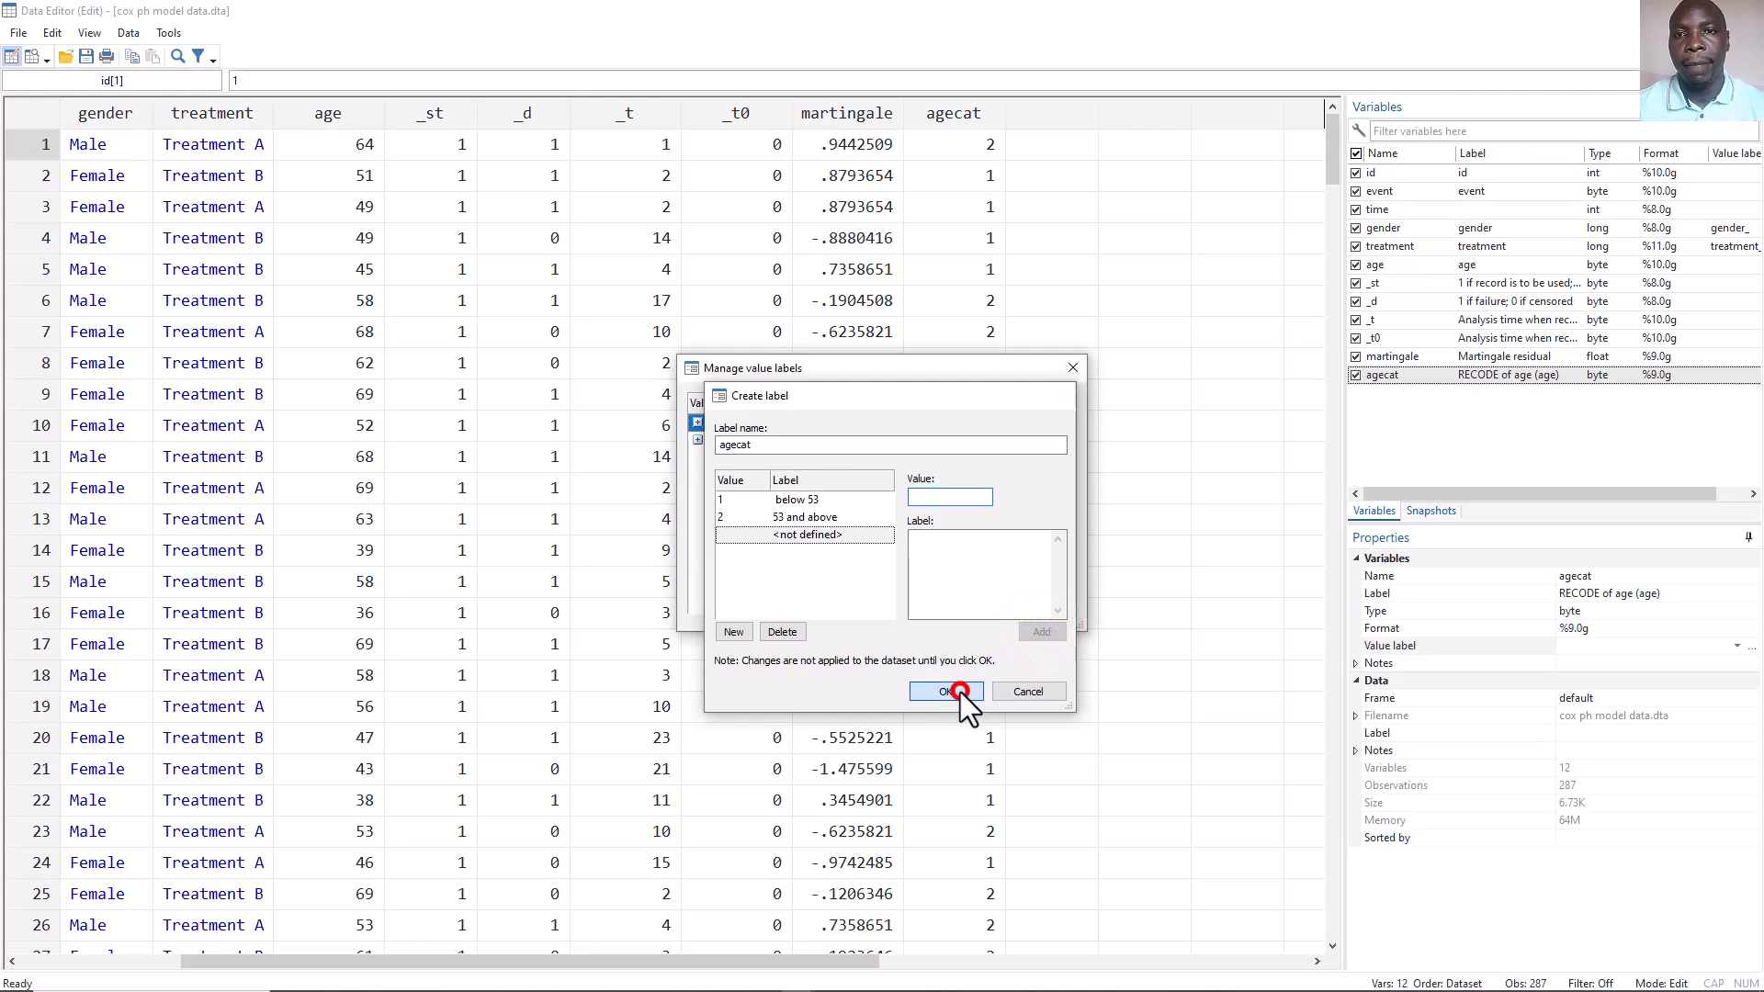
{"action": "left_click", "coordinate": [1073, 366]}
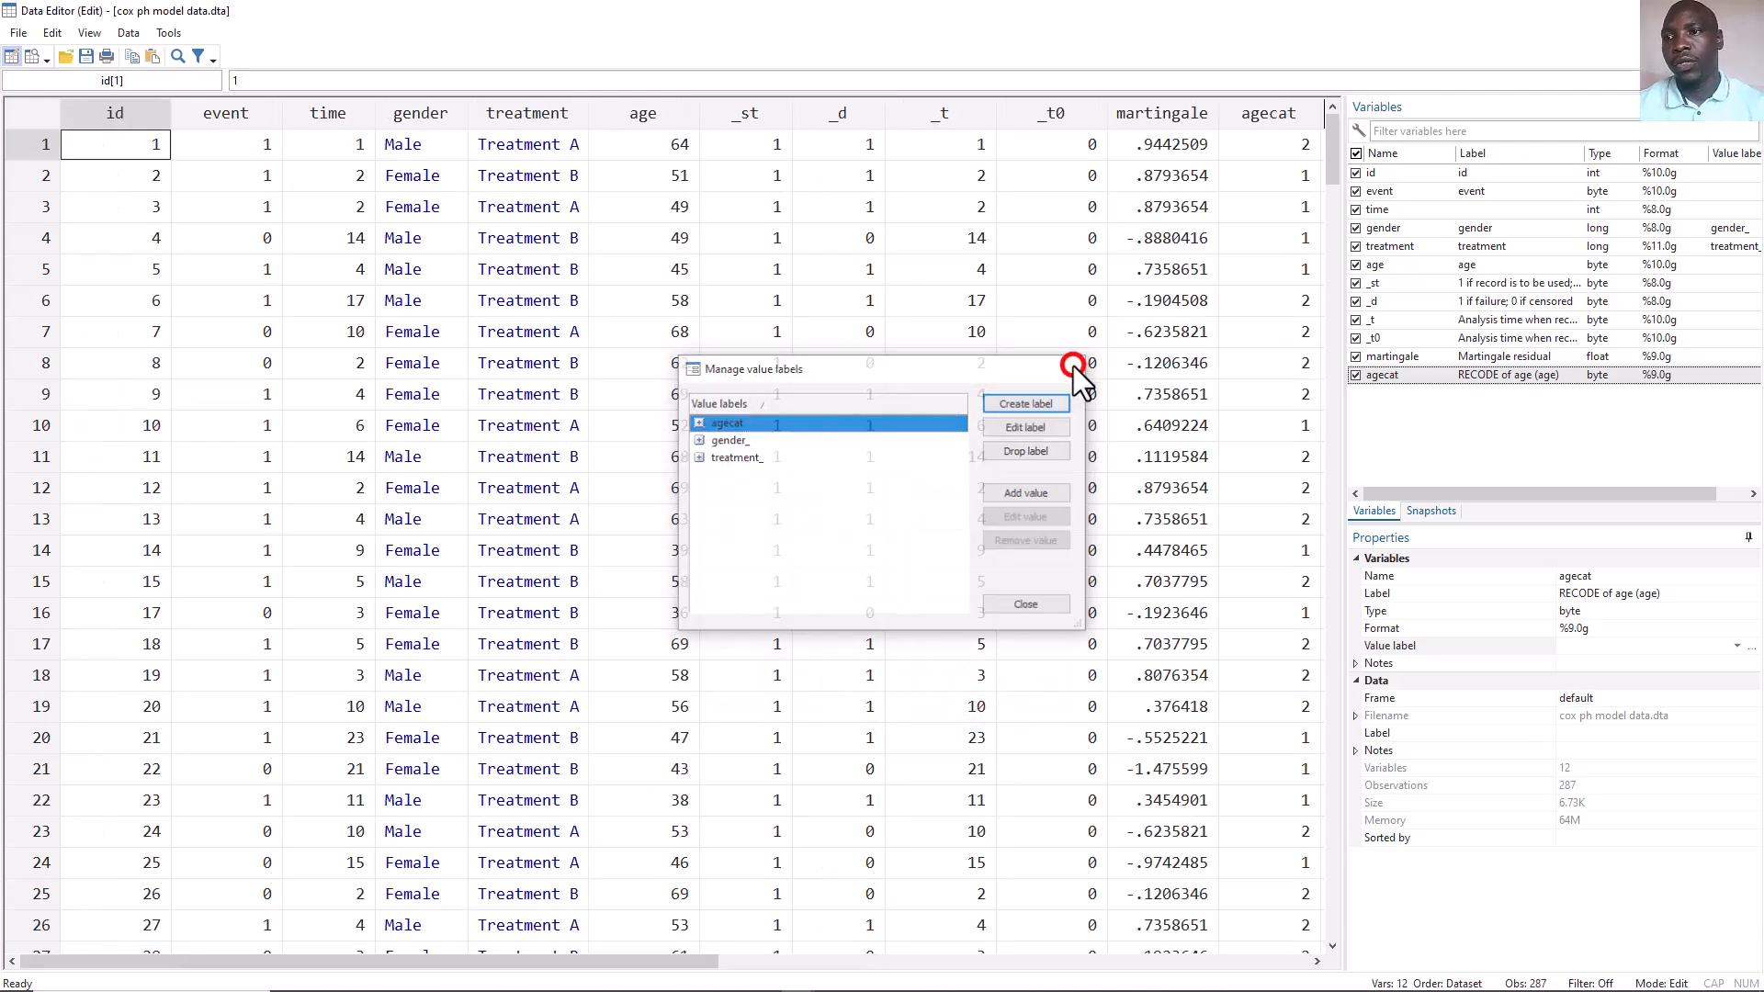
Attach the agecat value label to the agecat variable, then close the Data Editor.
{"action": "left_click", "coordinate": [1736, 646]}
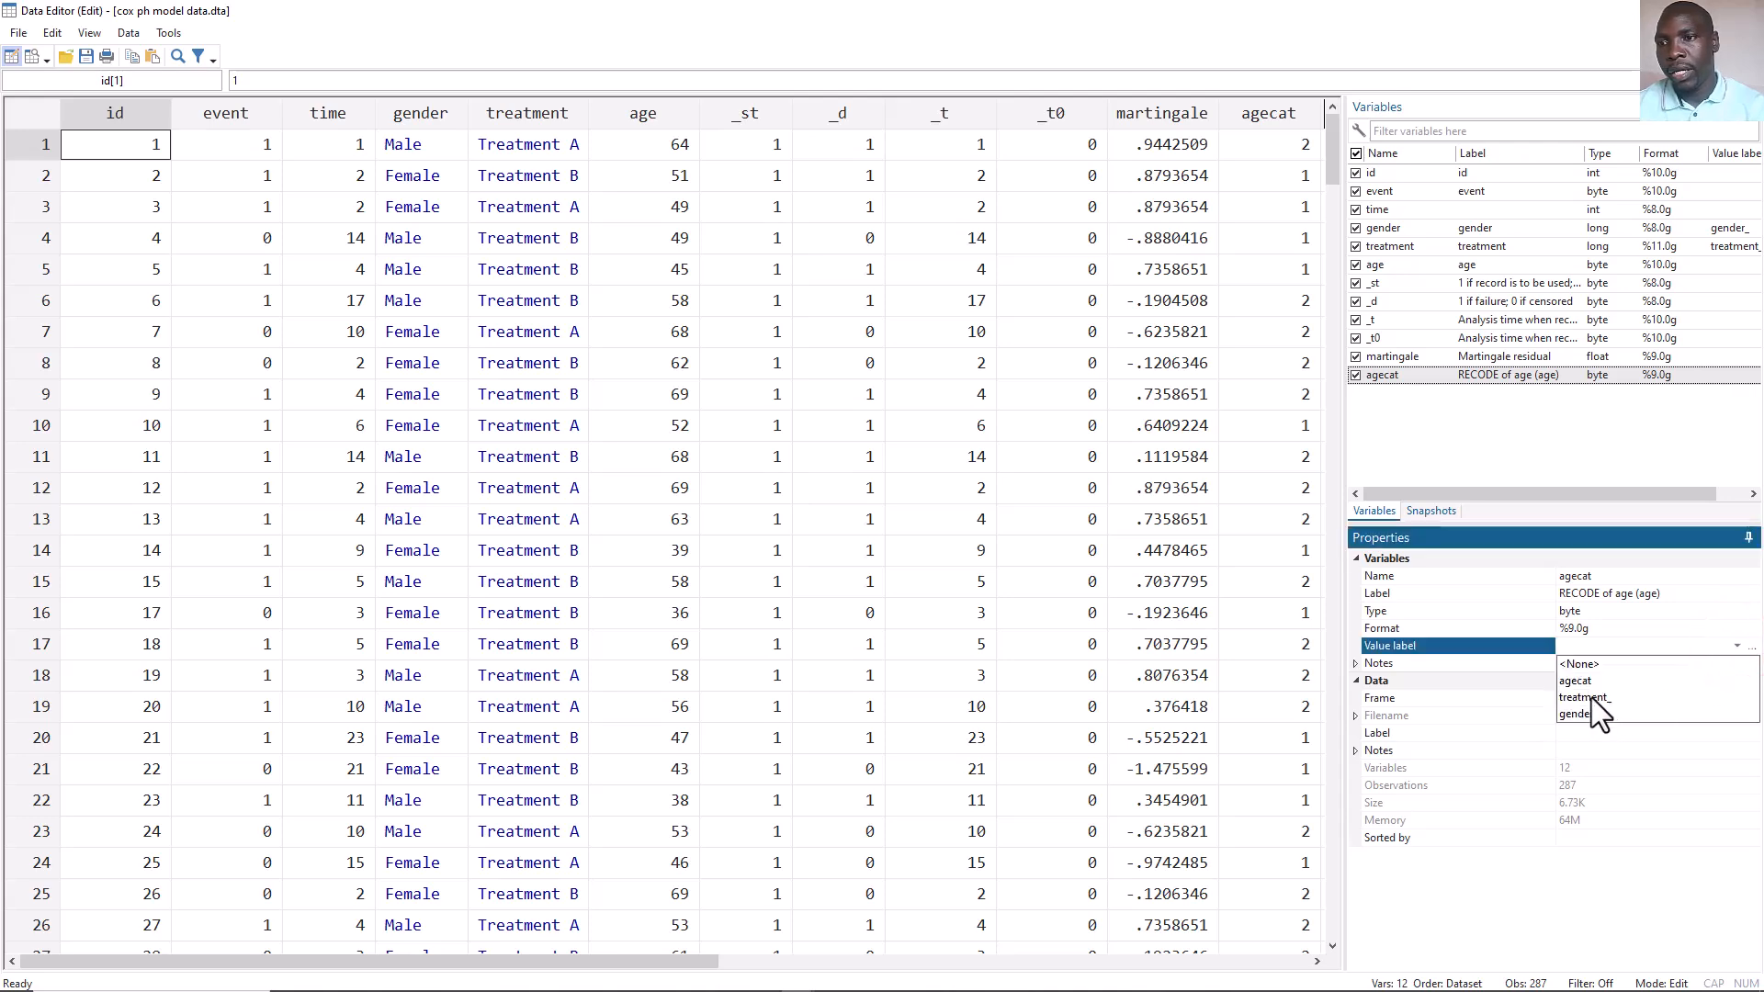
{"action": "left_click", "coordinate": [1591, 682]}
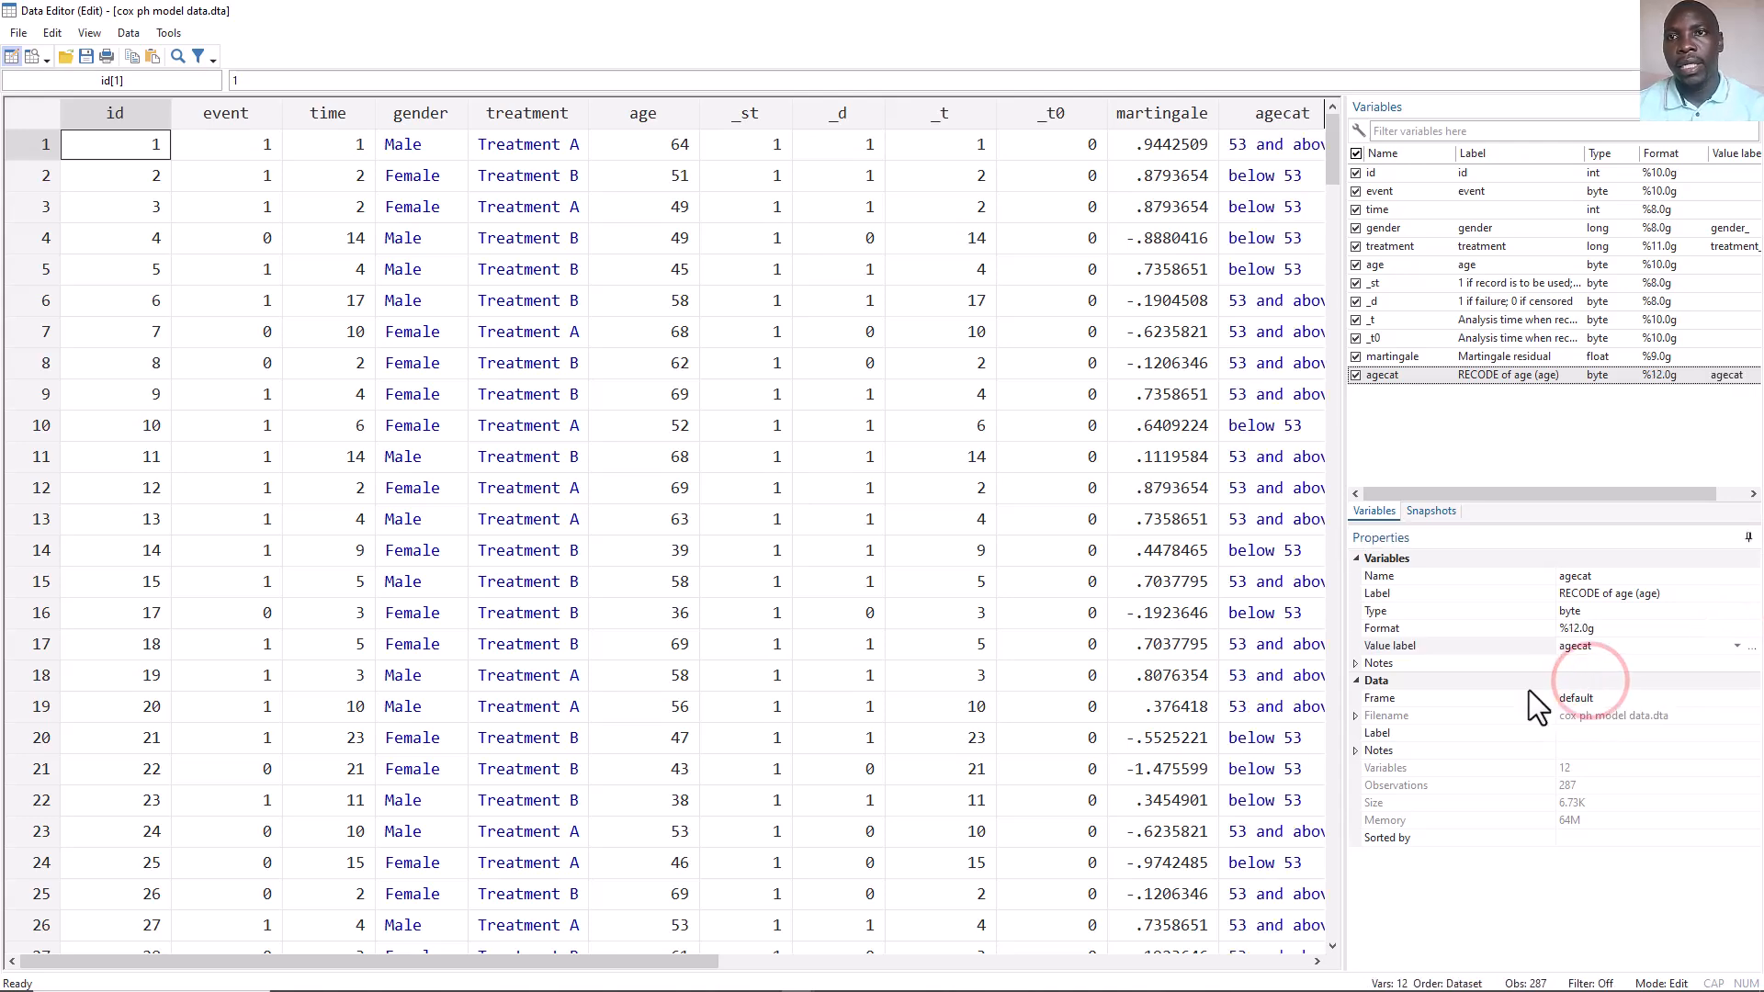
{"action": "left_click_drag", "start_coordinate": [648, 963], "coordinate": [779, 976]}
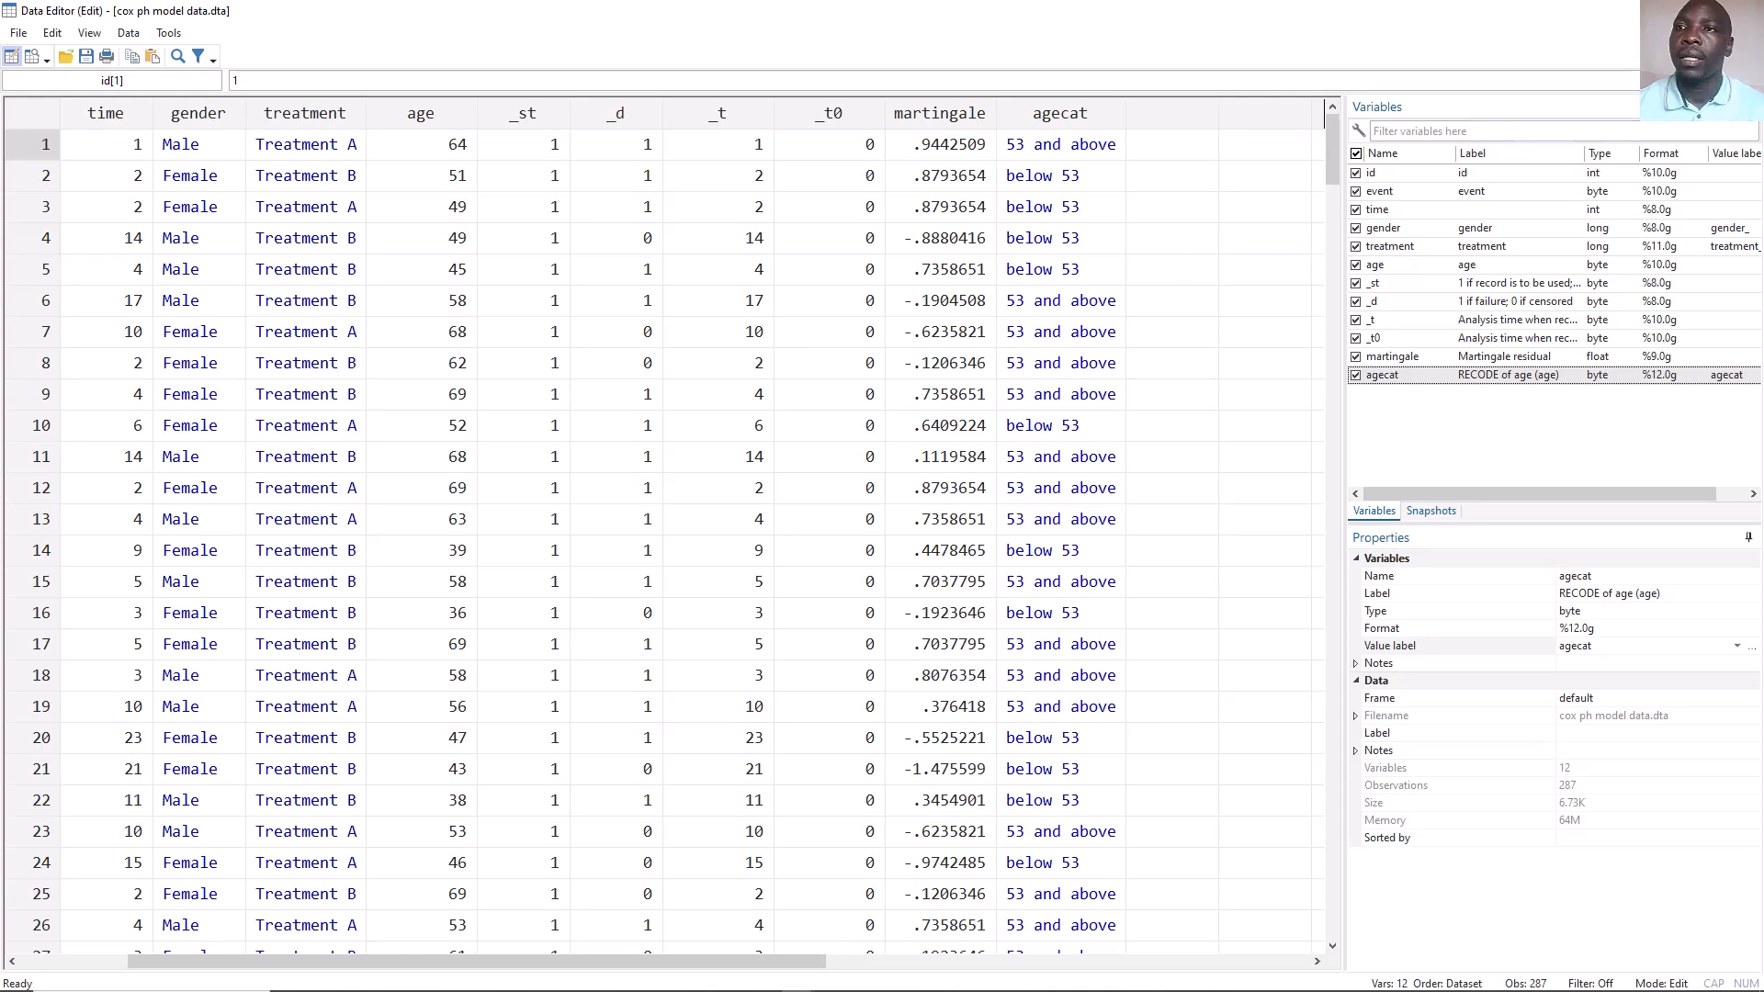
{"action": "left_click", "coordinate": [1743, 11]}
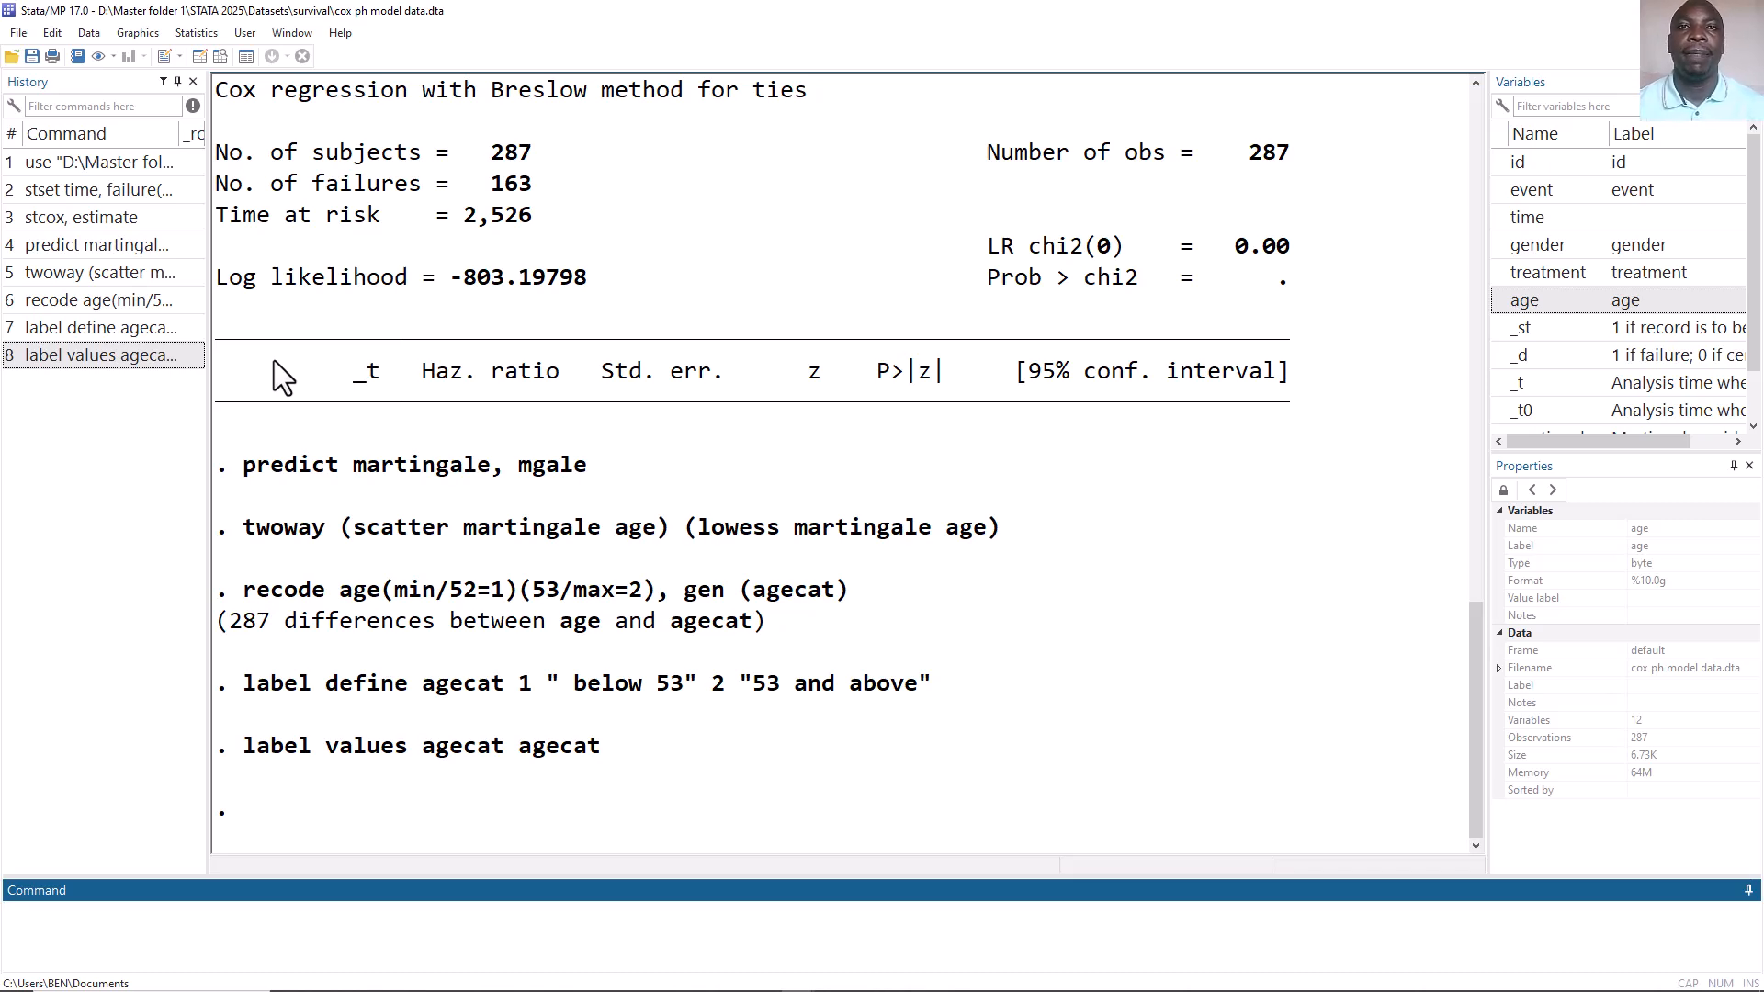
Open the Cox proportional hazards model dialog, disable fitting without covariates, and choose gender, treatment and age as independent variables.
{"action": "left_click", "coordinate": [197, 37]}
{"action": "mouse_move", "coordinate": [241, 345]}
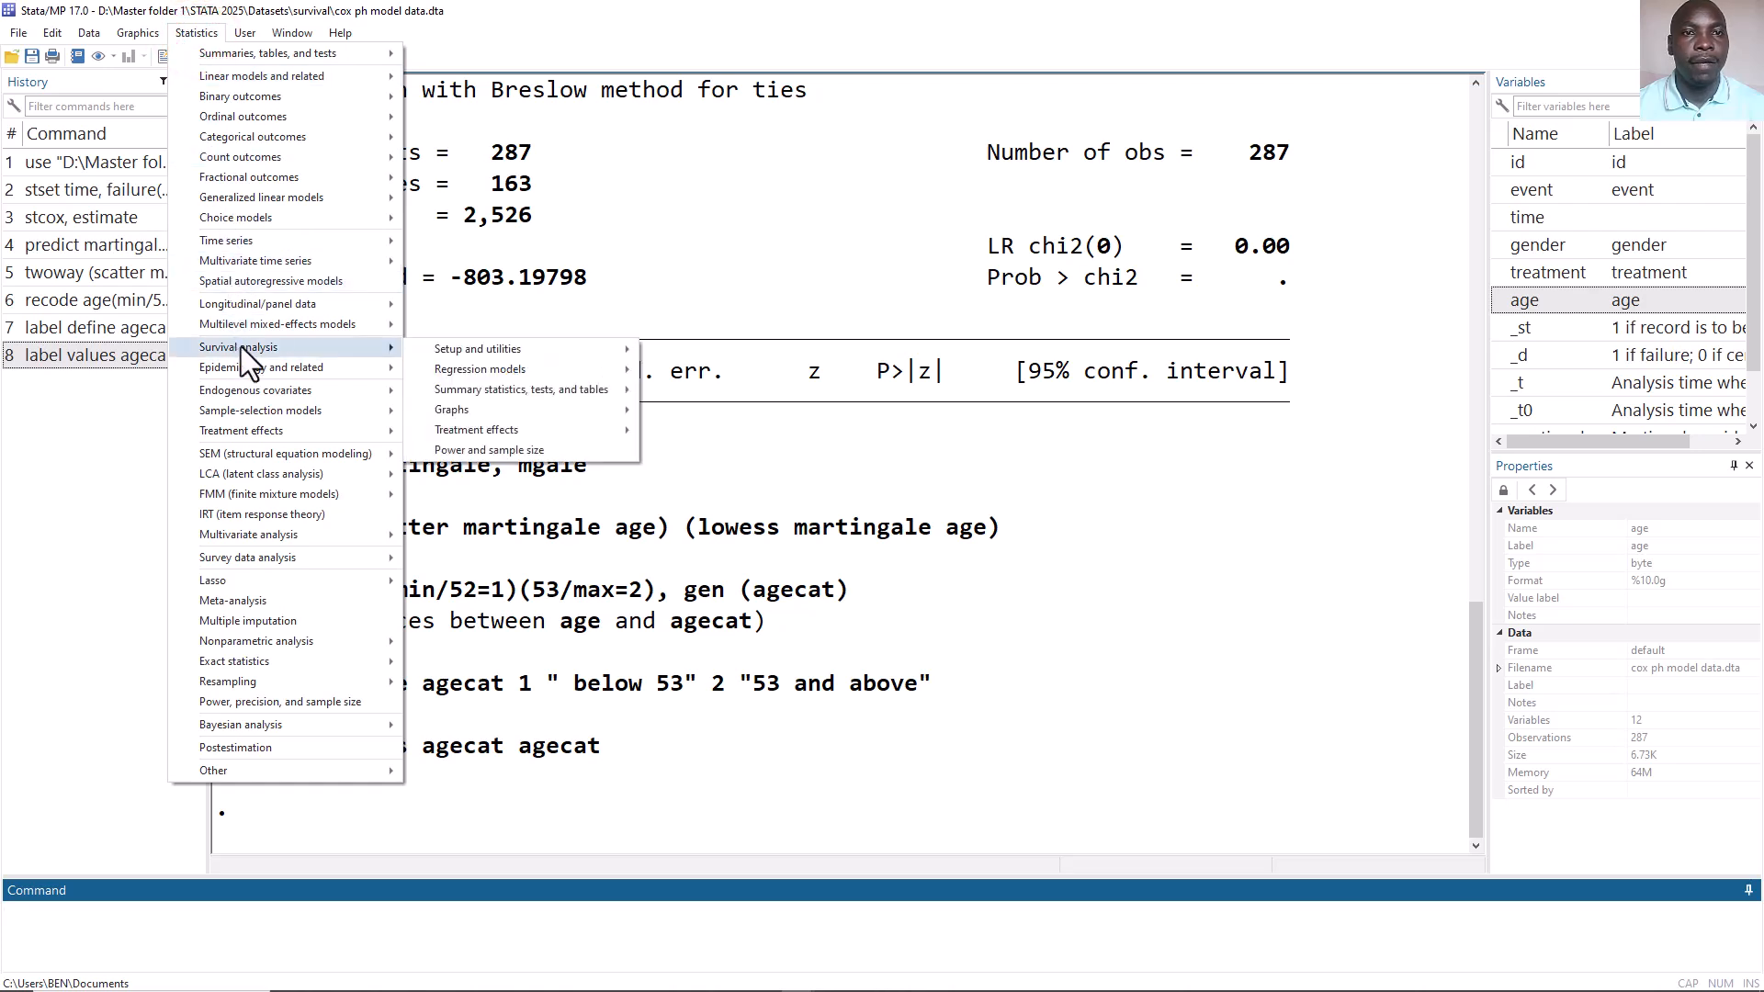
{"action": "mouse_move", "coordinate": [542, 371]}
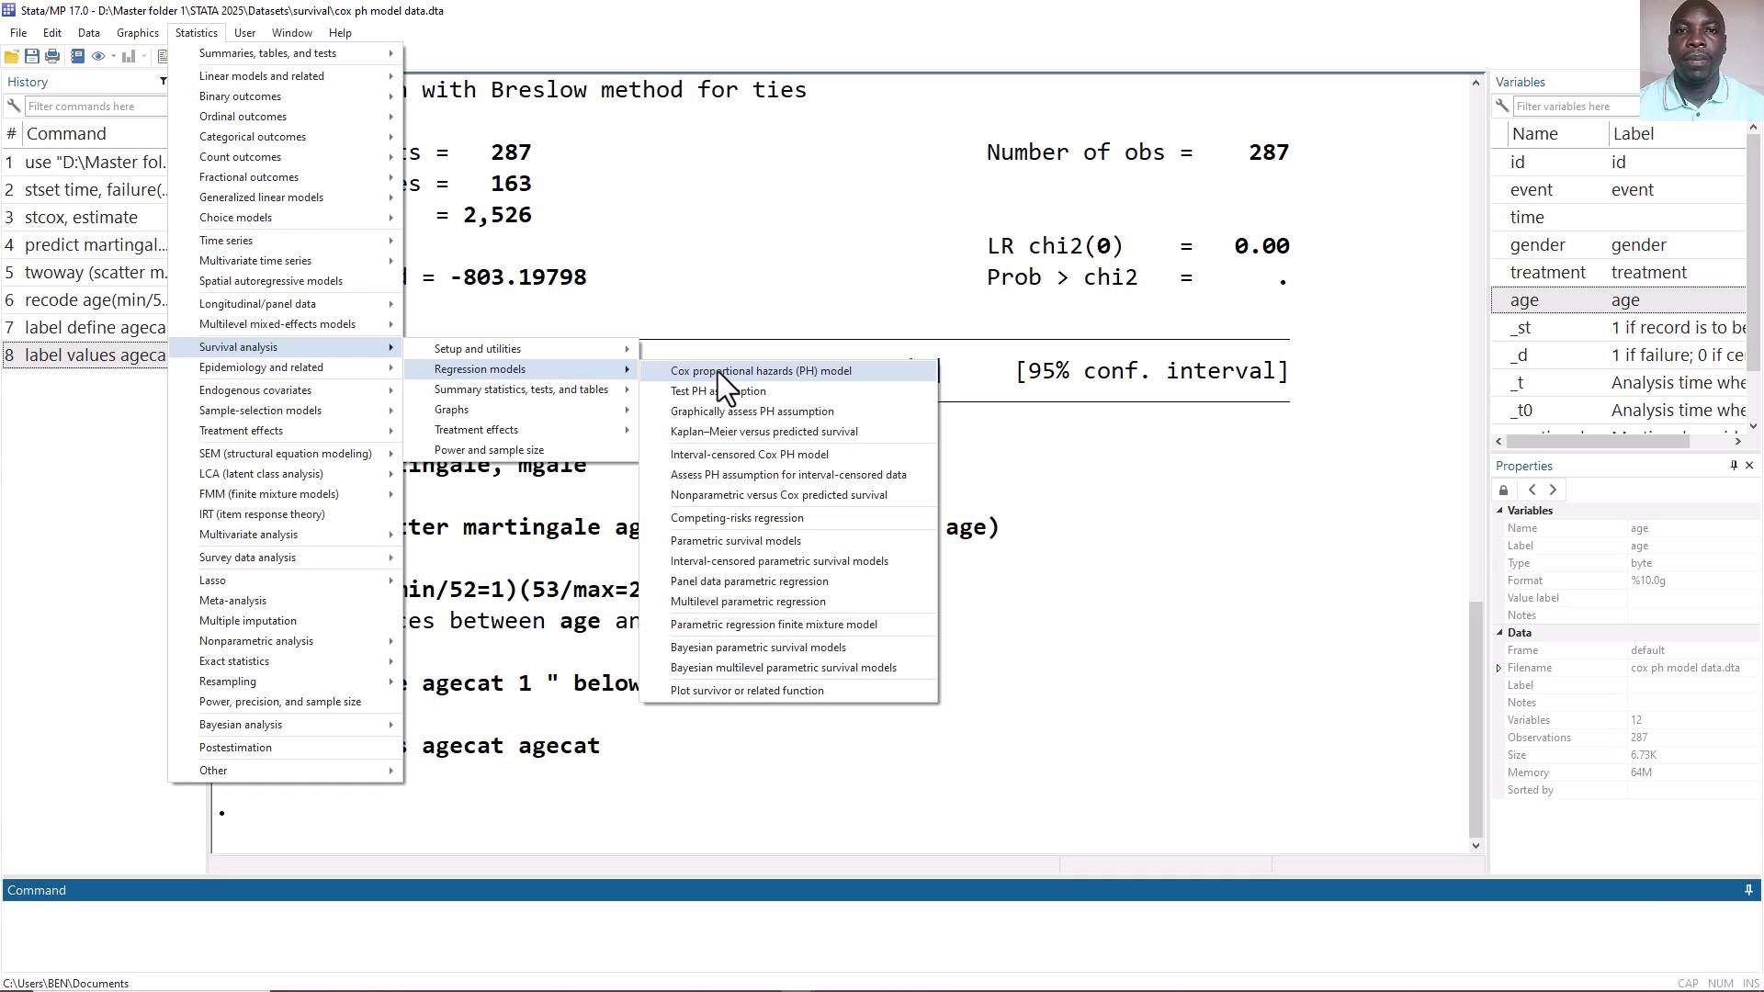
{"action": "left_click", "coordinate": [752, 372]}
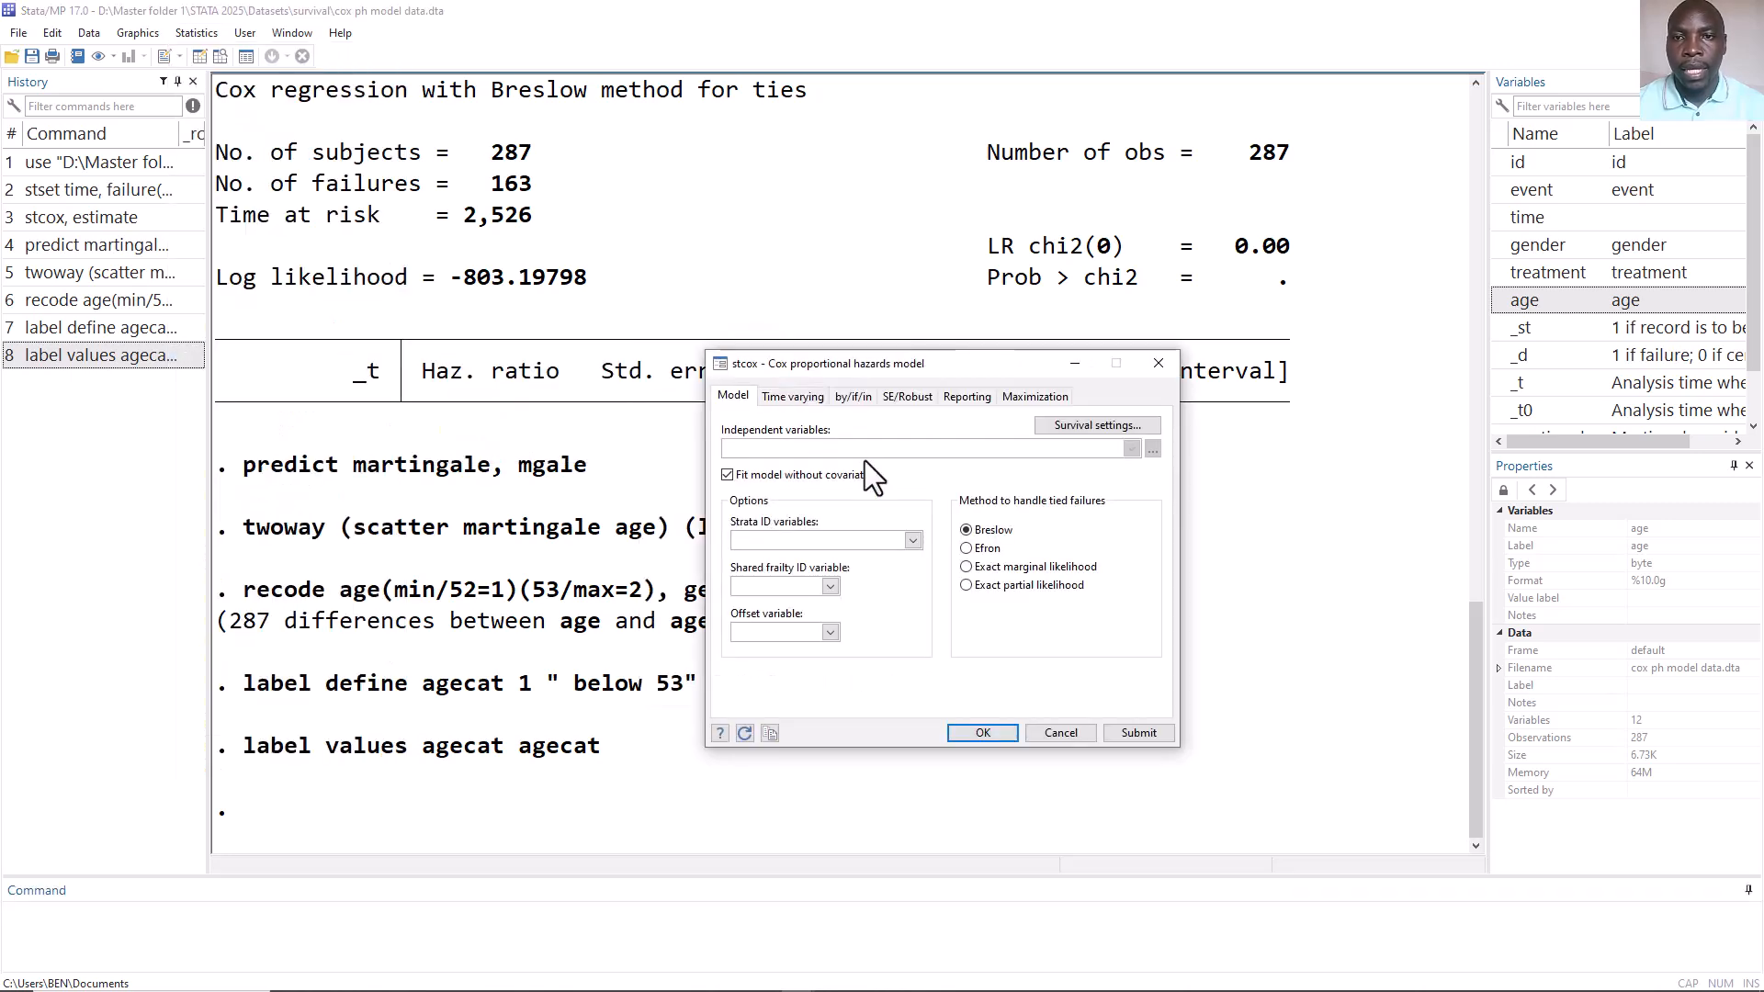
{"action": "left_click", "coordinate": [1128, 450]}
{"action": "left_click", "coordinate": [1052, 445]}
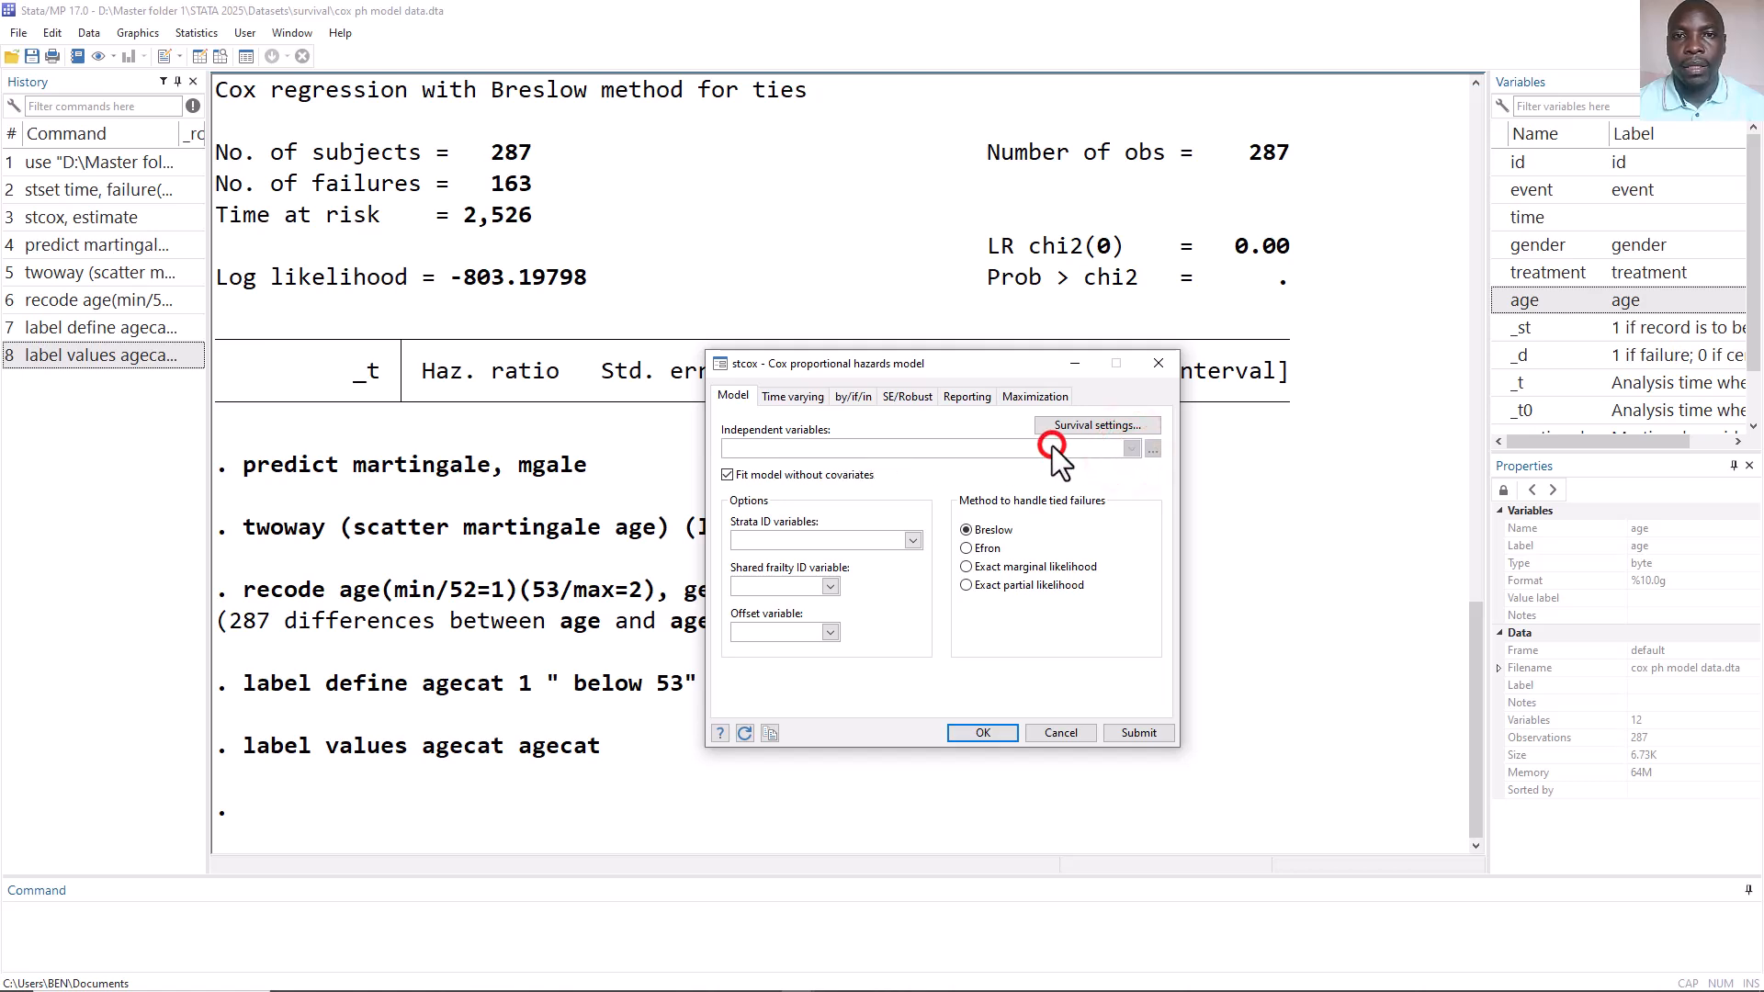
{"action": "left_click", "coordinate": [727, 475]}
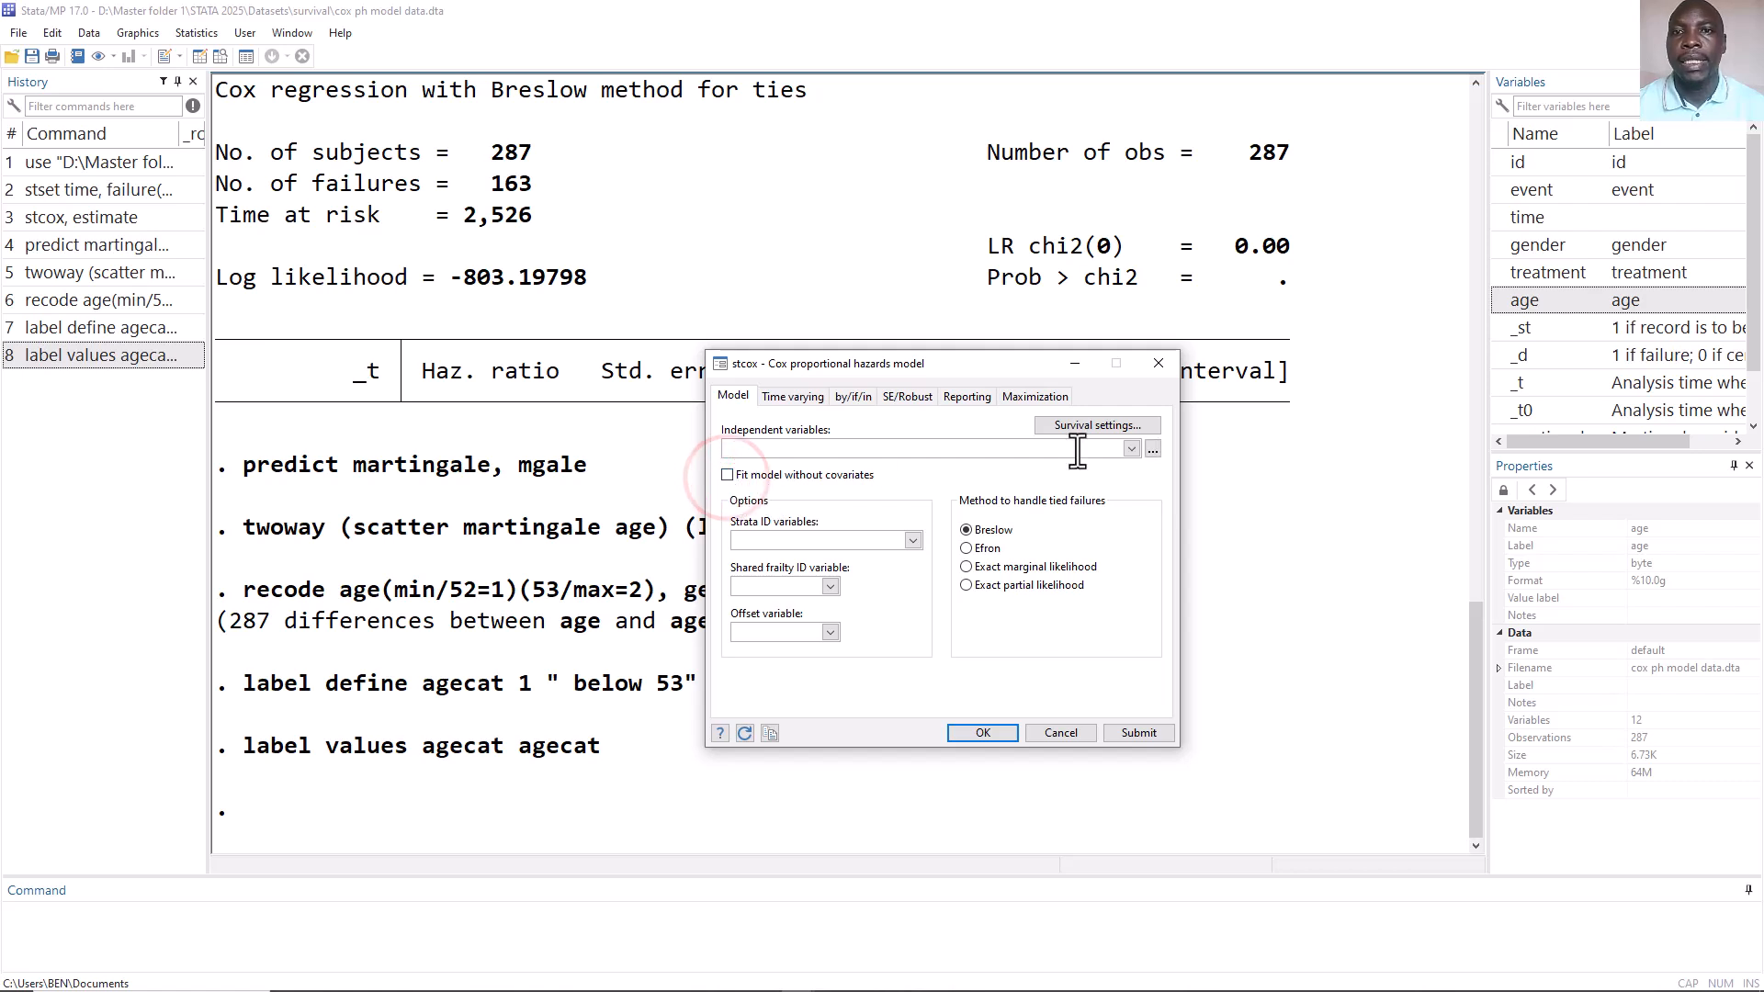
{"action": "left_click", "coordinate": [1130, 450]}
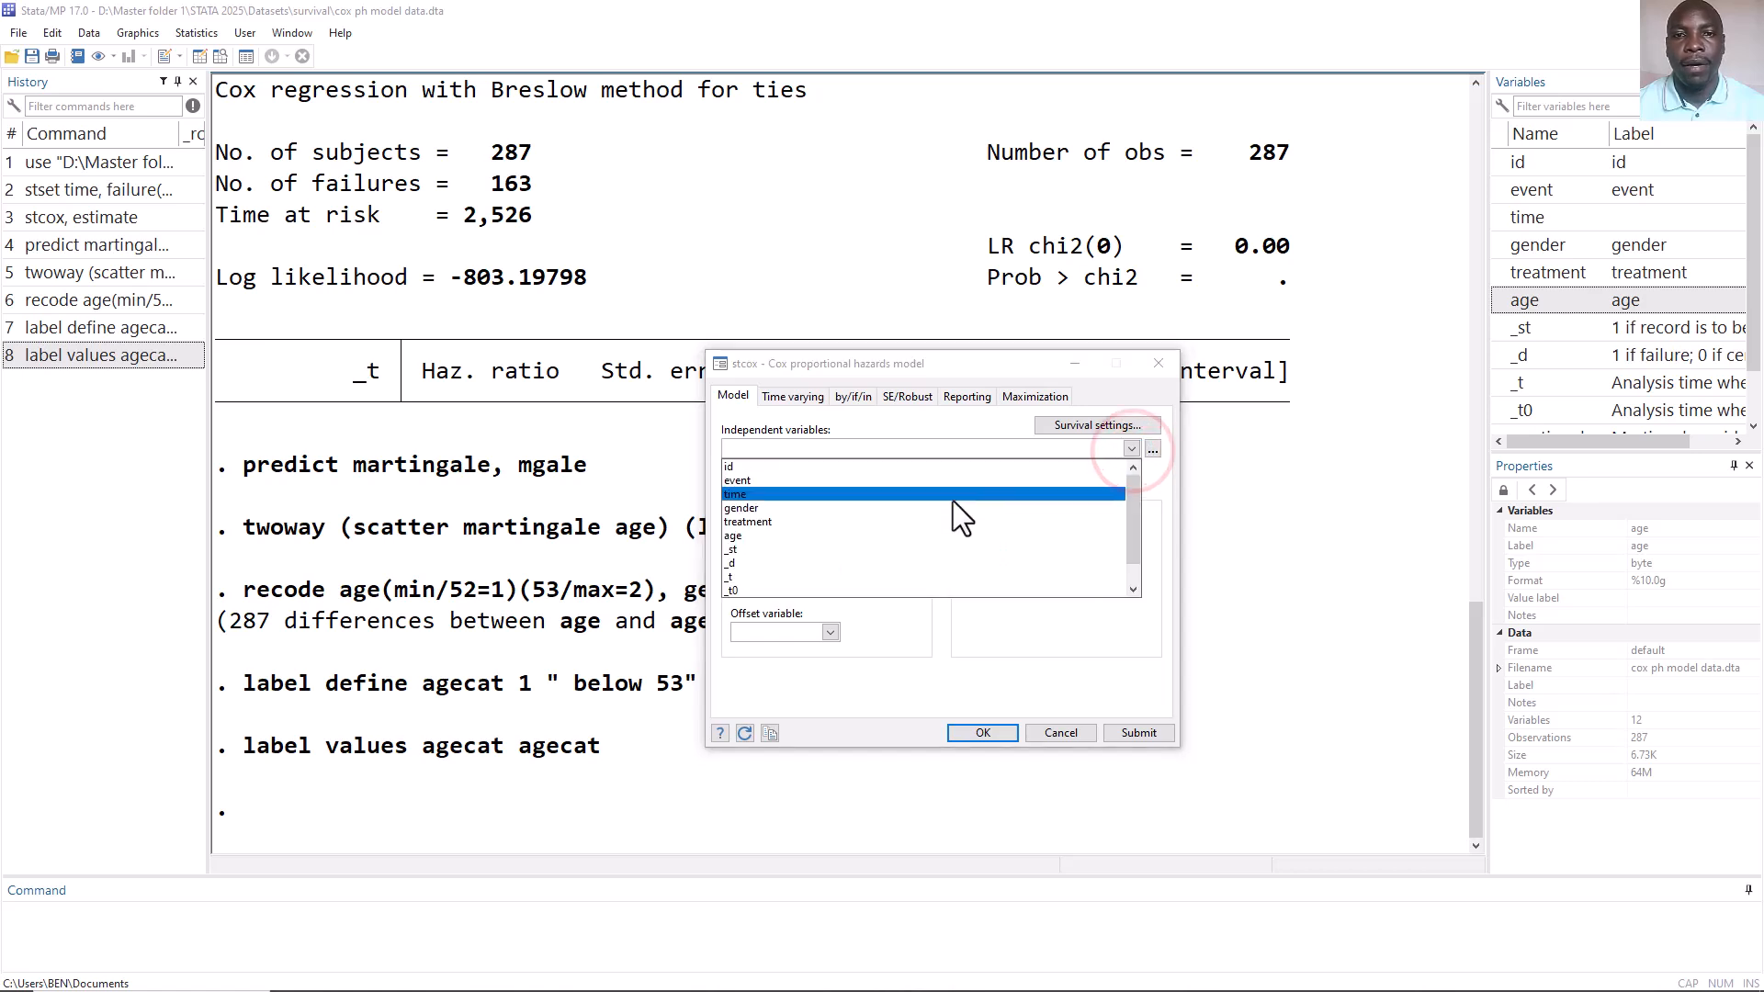
{"action": "left_click", "coordinate": [912, 510]}
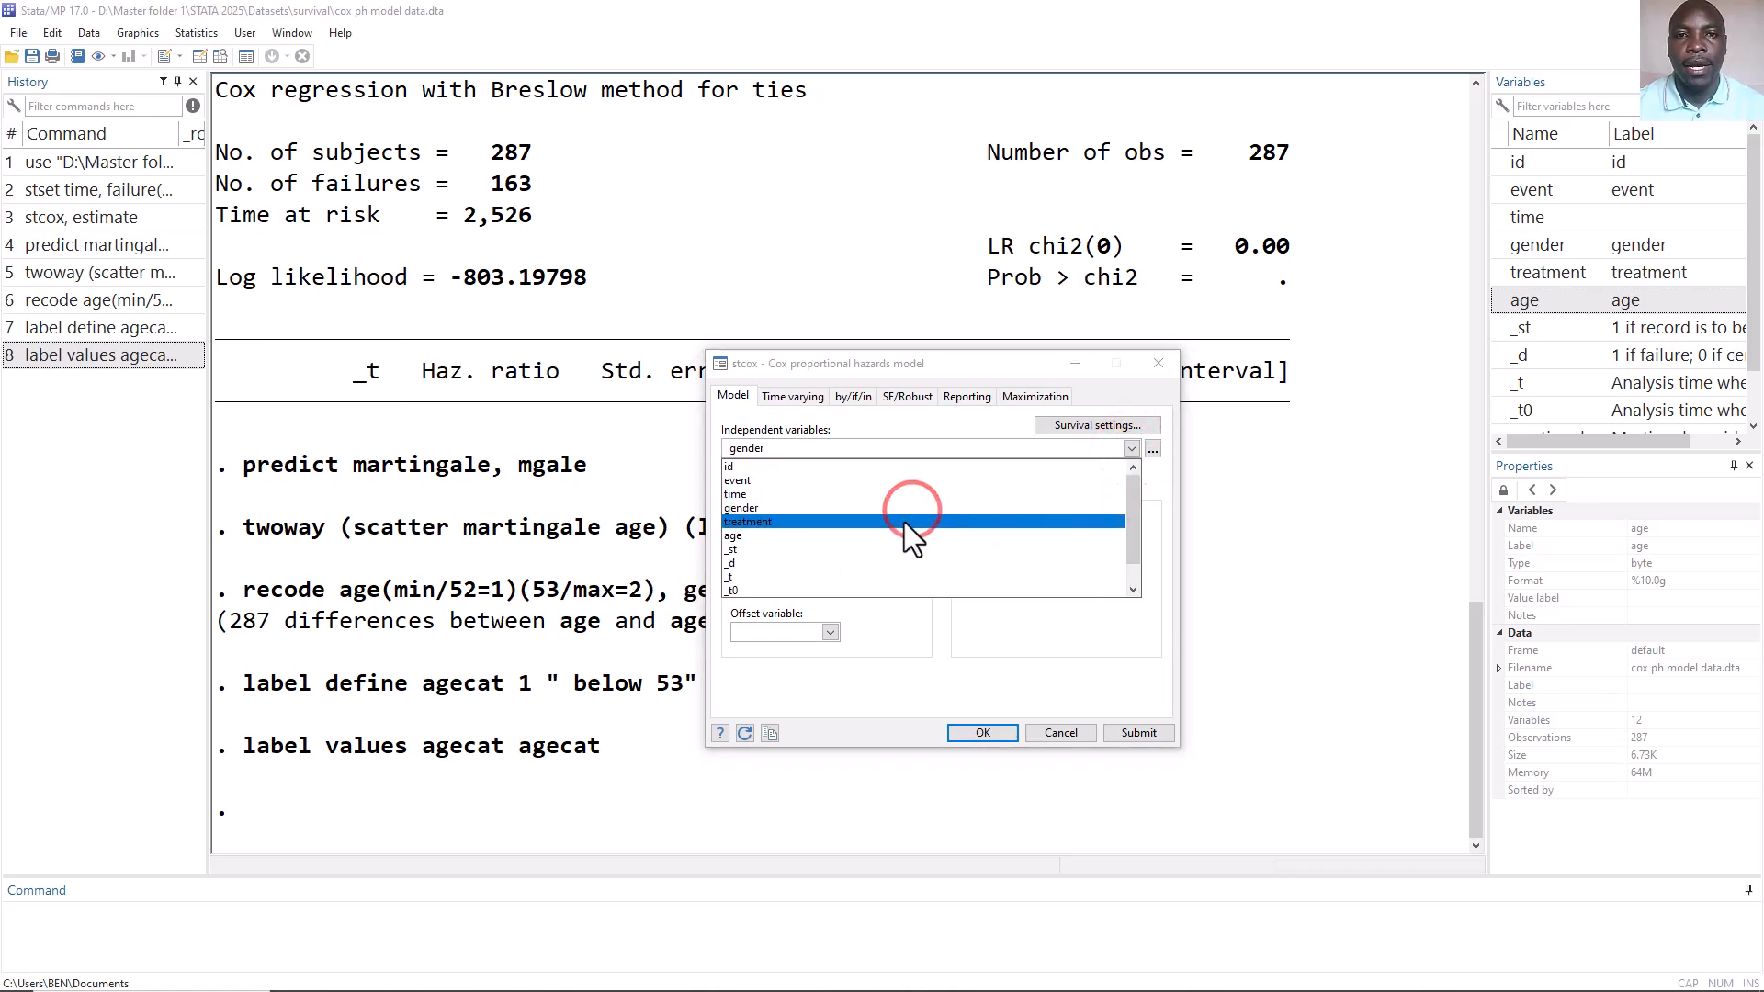
{"action": "left_click", "coordinate": [904, 522]}
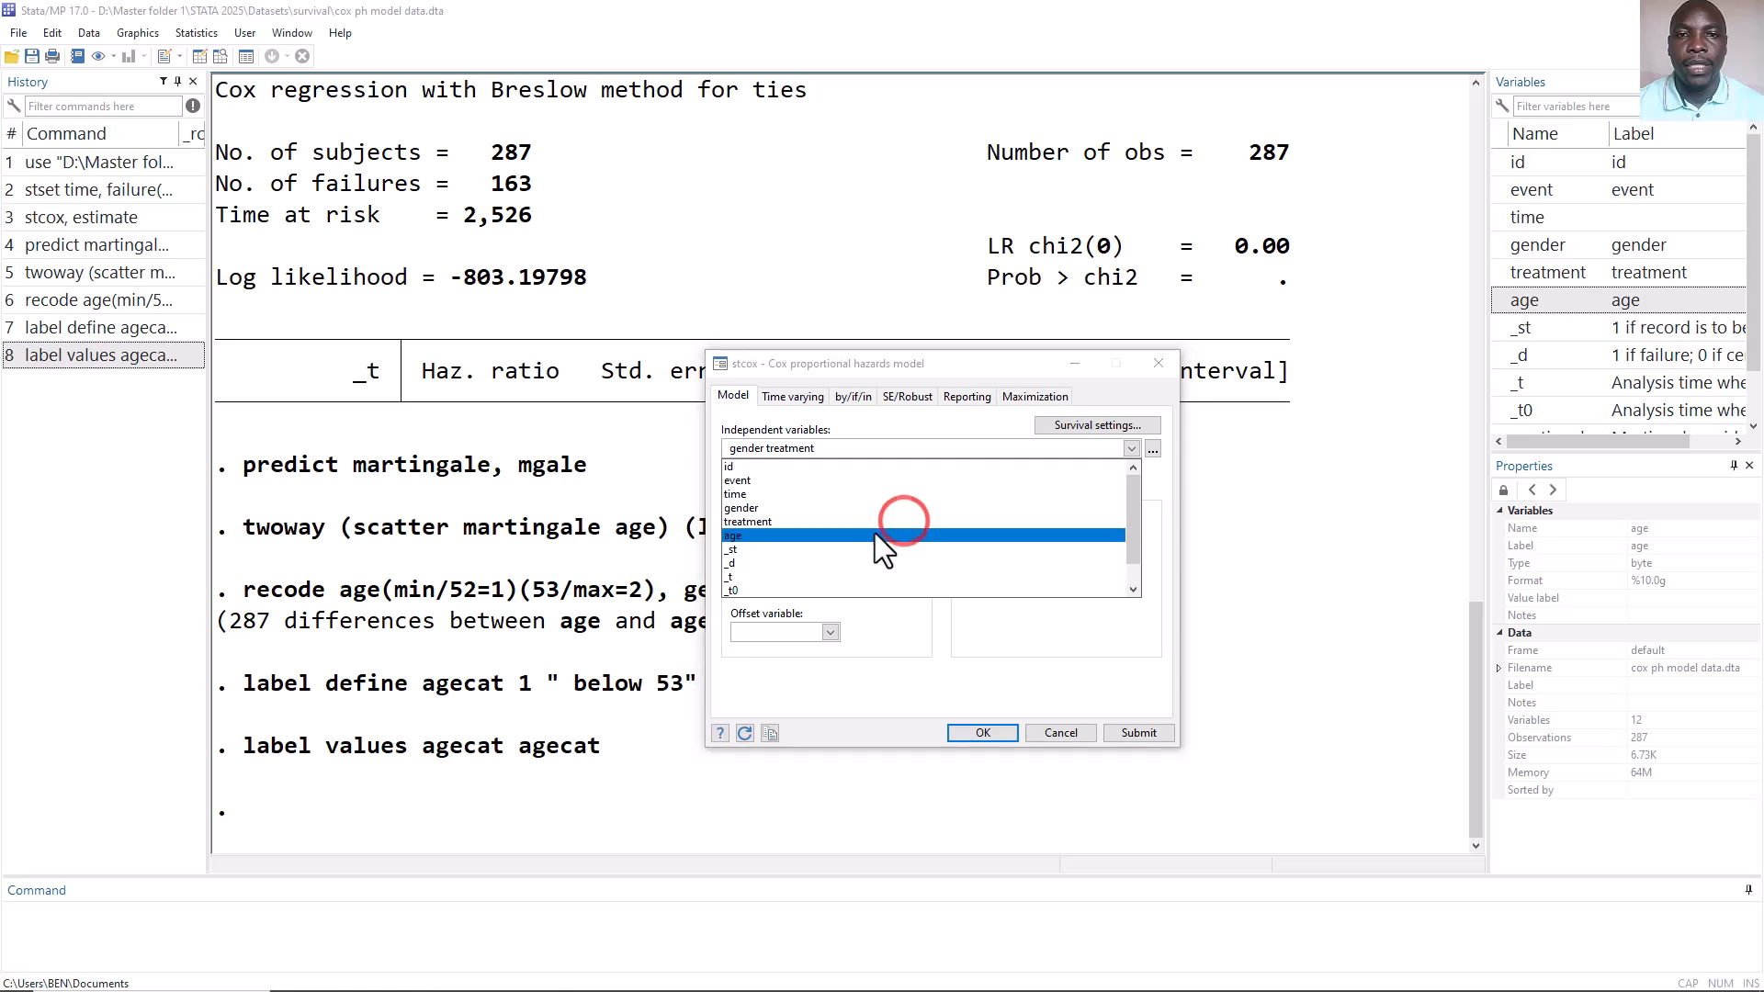
{"action": "left_click", "coordinate": [868, 533]}
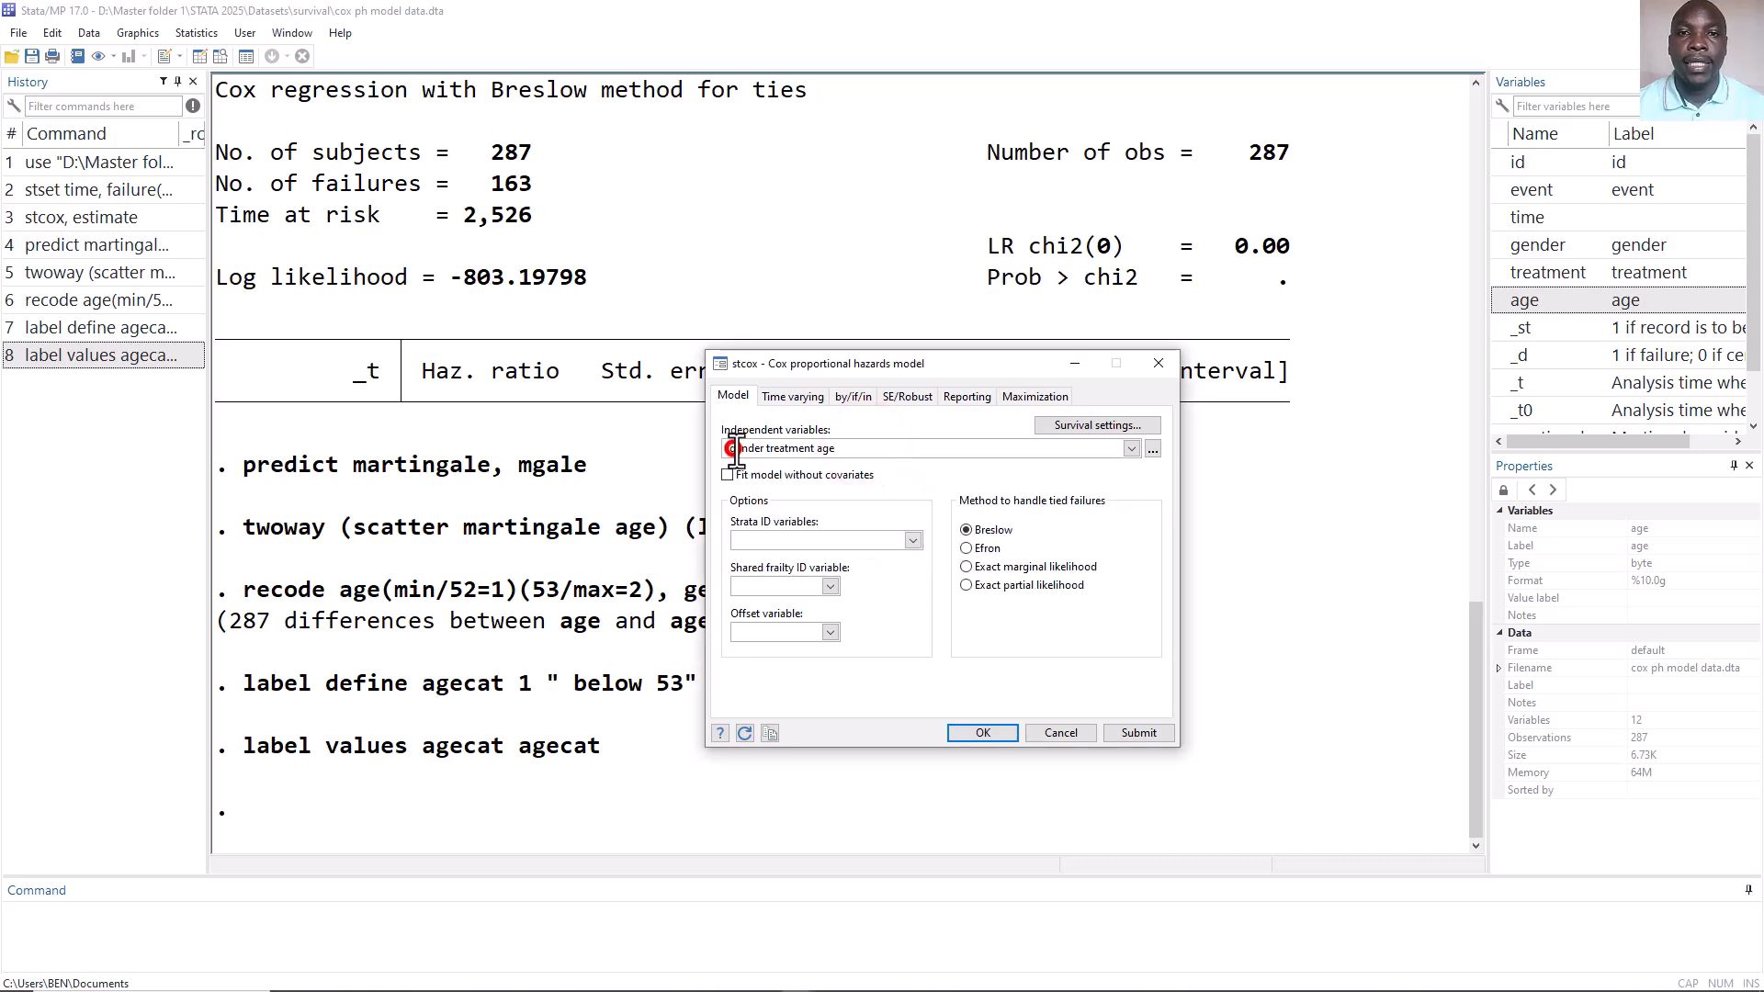
Mark gender and treatment as factor variables (i.gender i.treatment age), run the Cox model and close the dialog.
{"action": "left_click", "coordinate": [735, 450]}
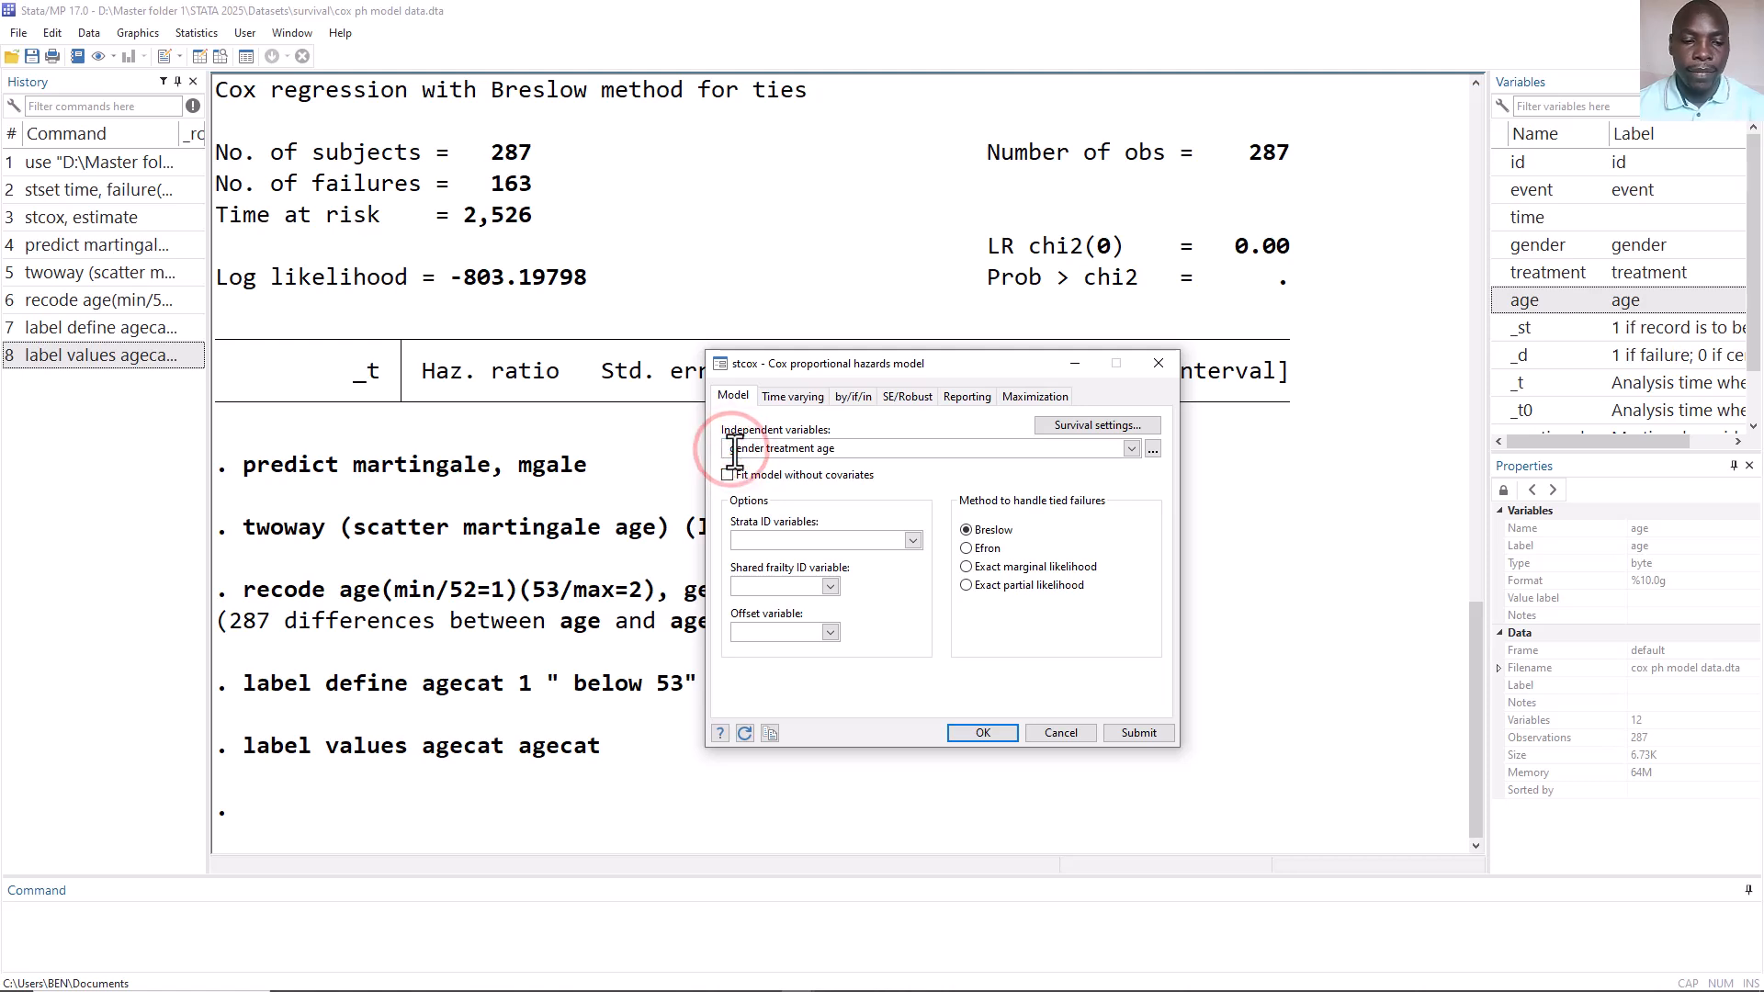
{"action": "type", "text": "i."}
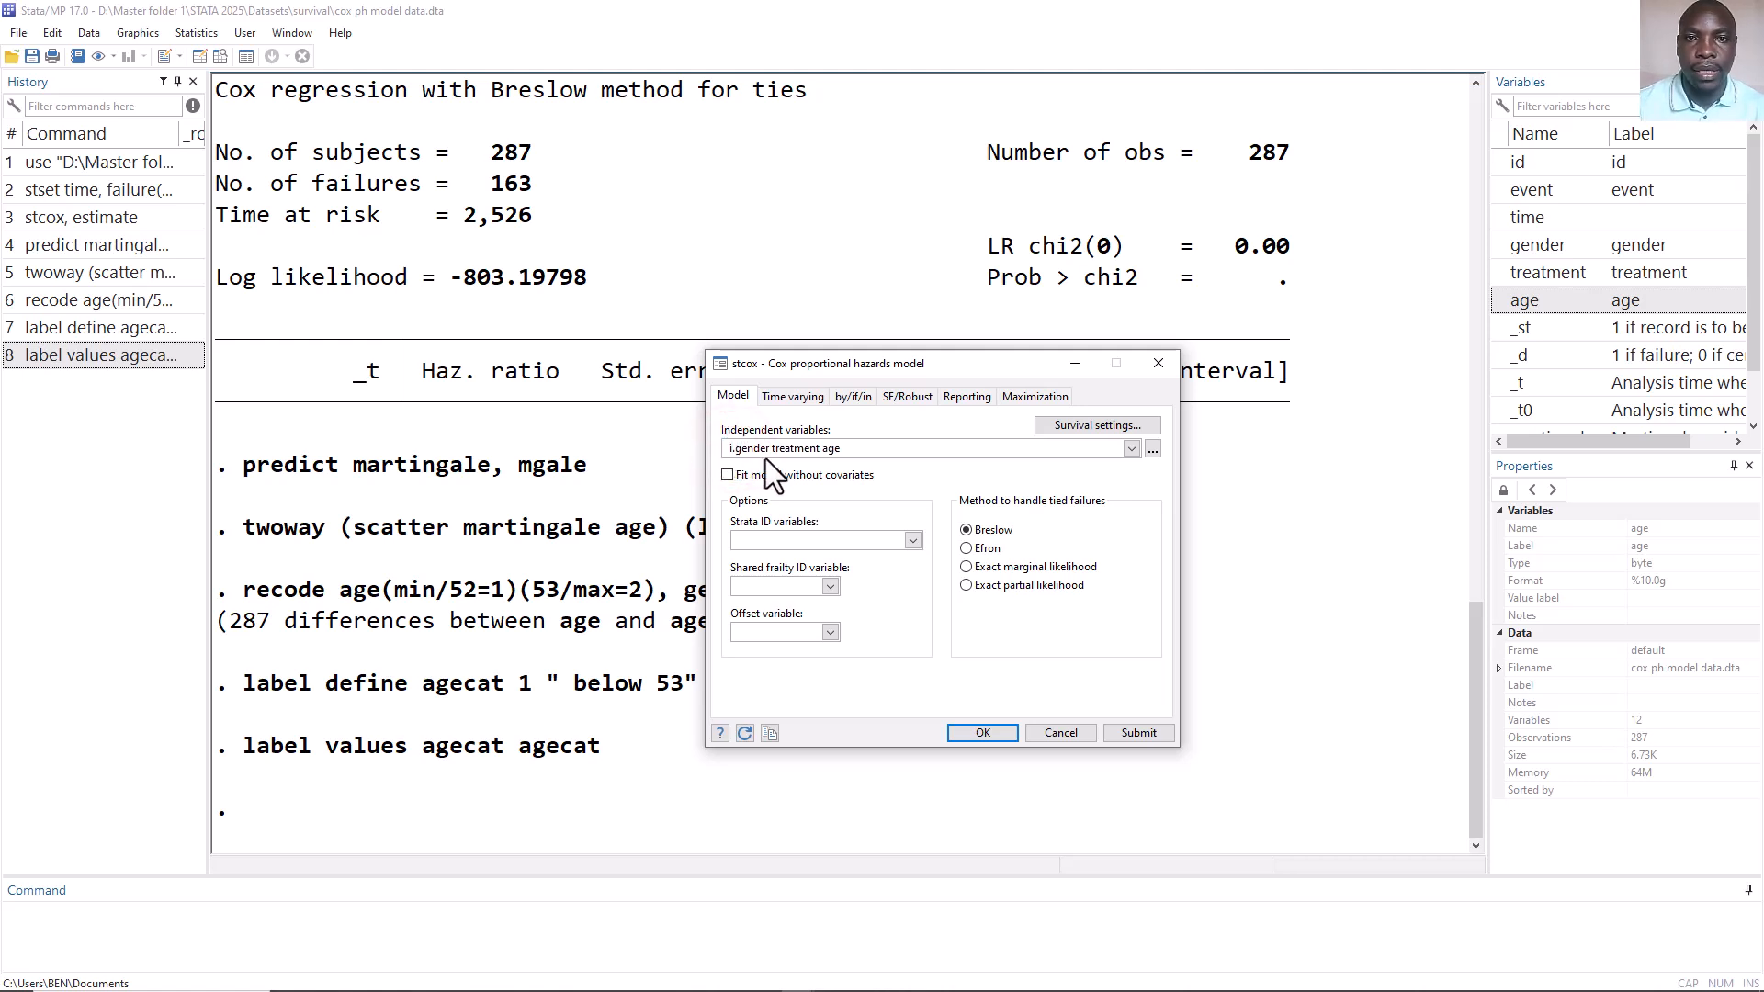
{"action": "left_click", "coordinate": [773, 450]}
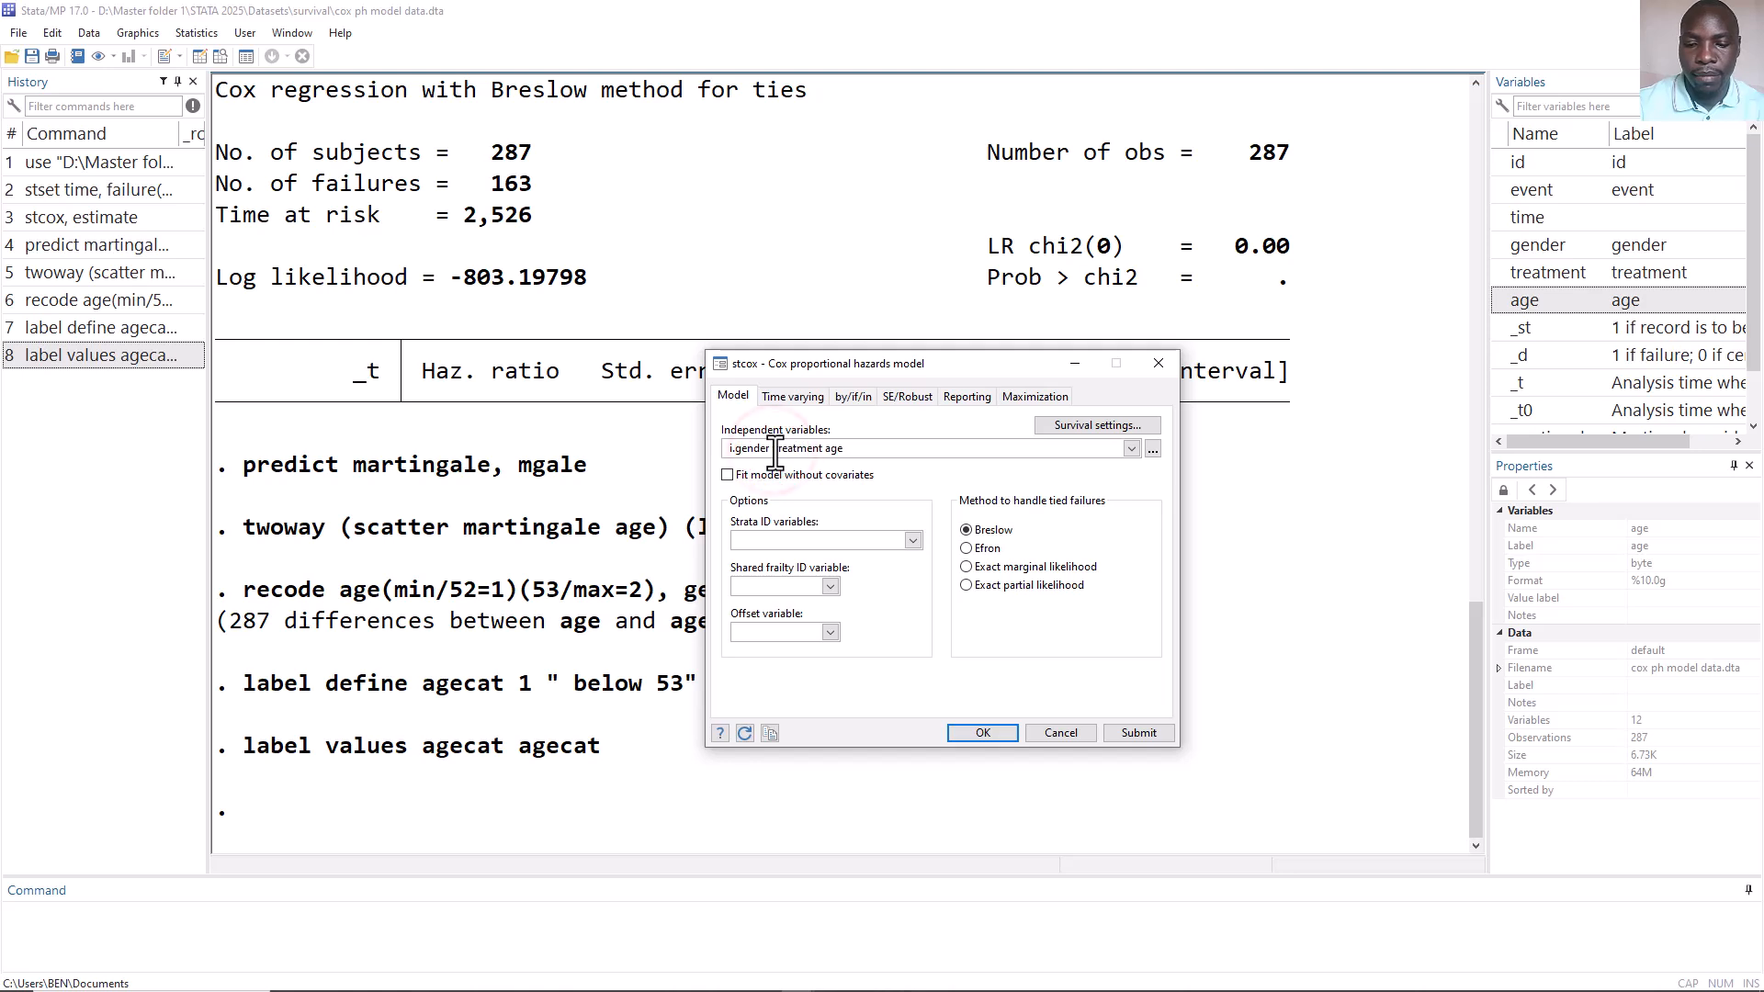
{"action": "type", "text": "i."}
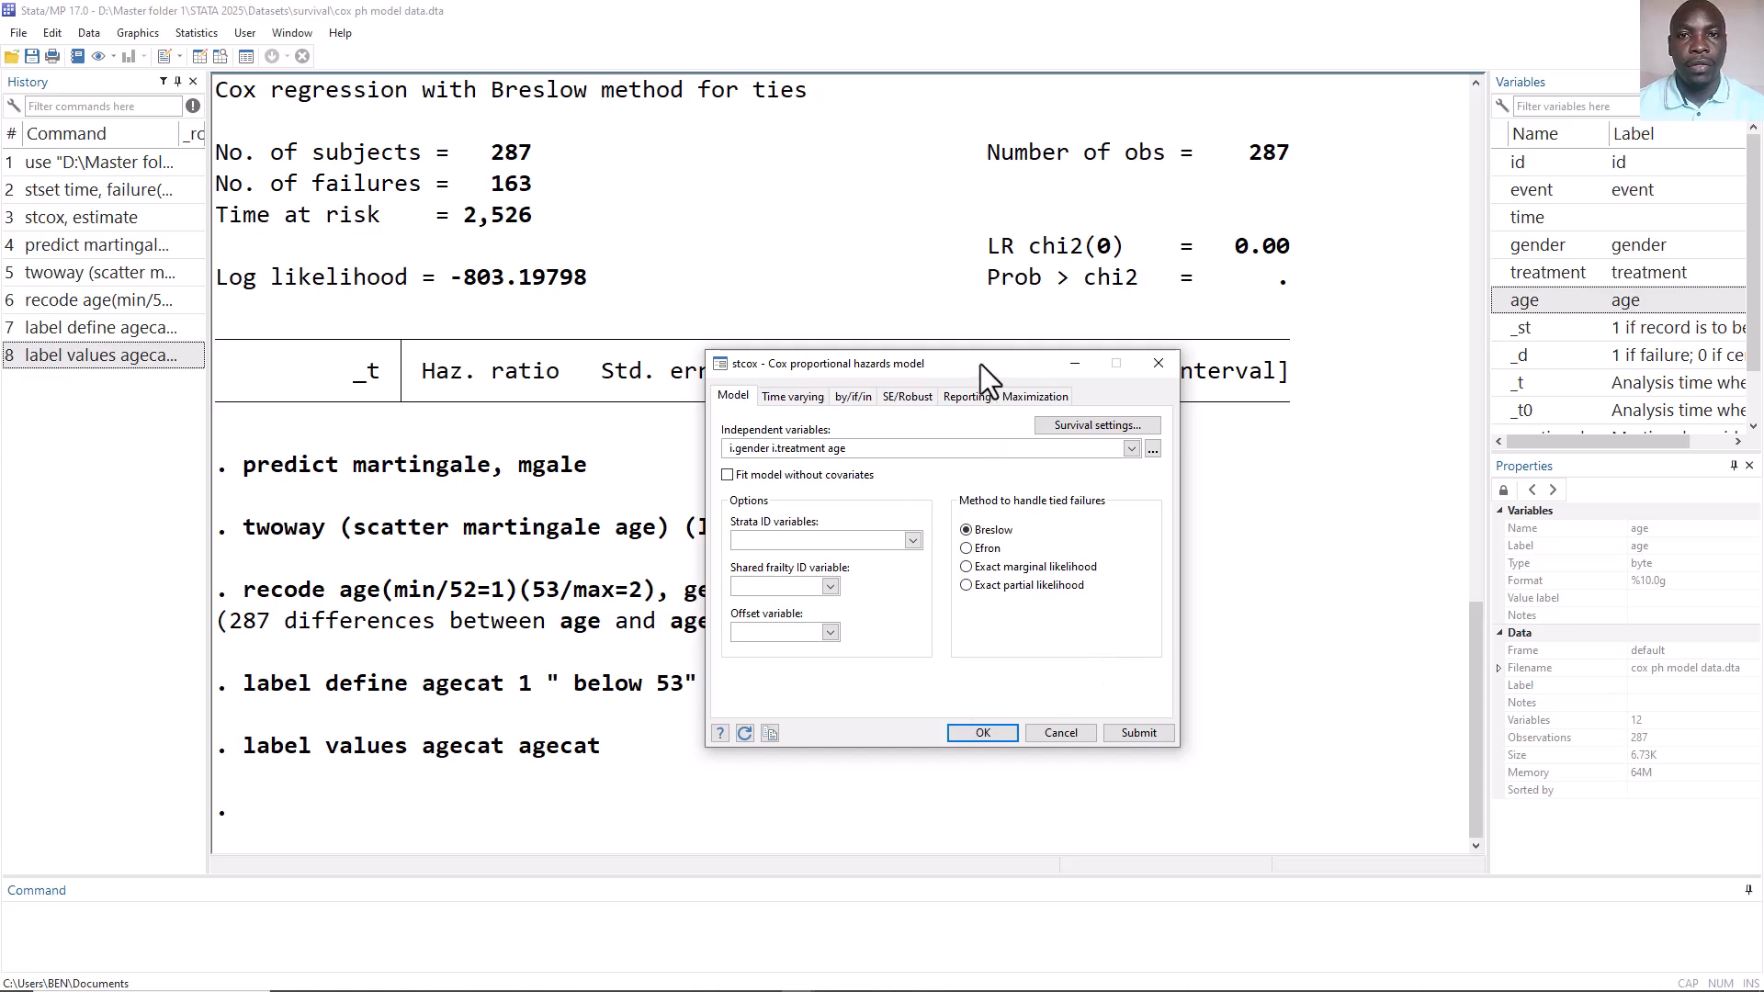
{"action": "left_click", "coordinate": [1137, 732]}
{"action": "left_click_drag", "start_coordinate": [919, 363], "coordinate": [1201, 107]}
{"action": "left_click", "coordinate": [1441, 107]}
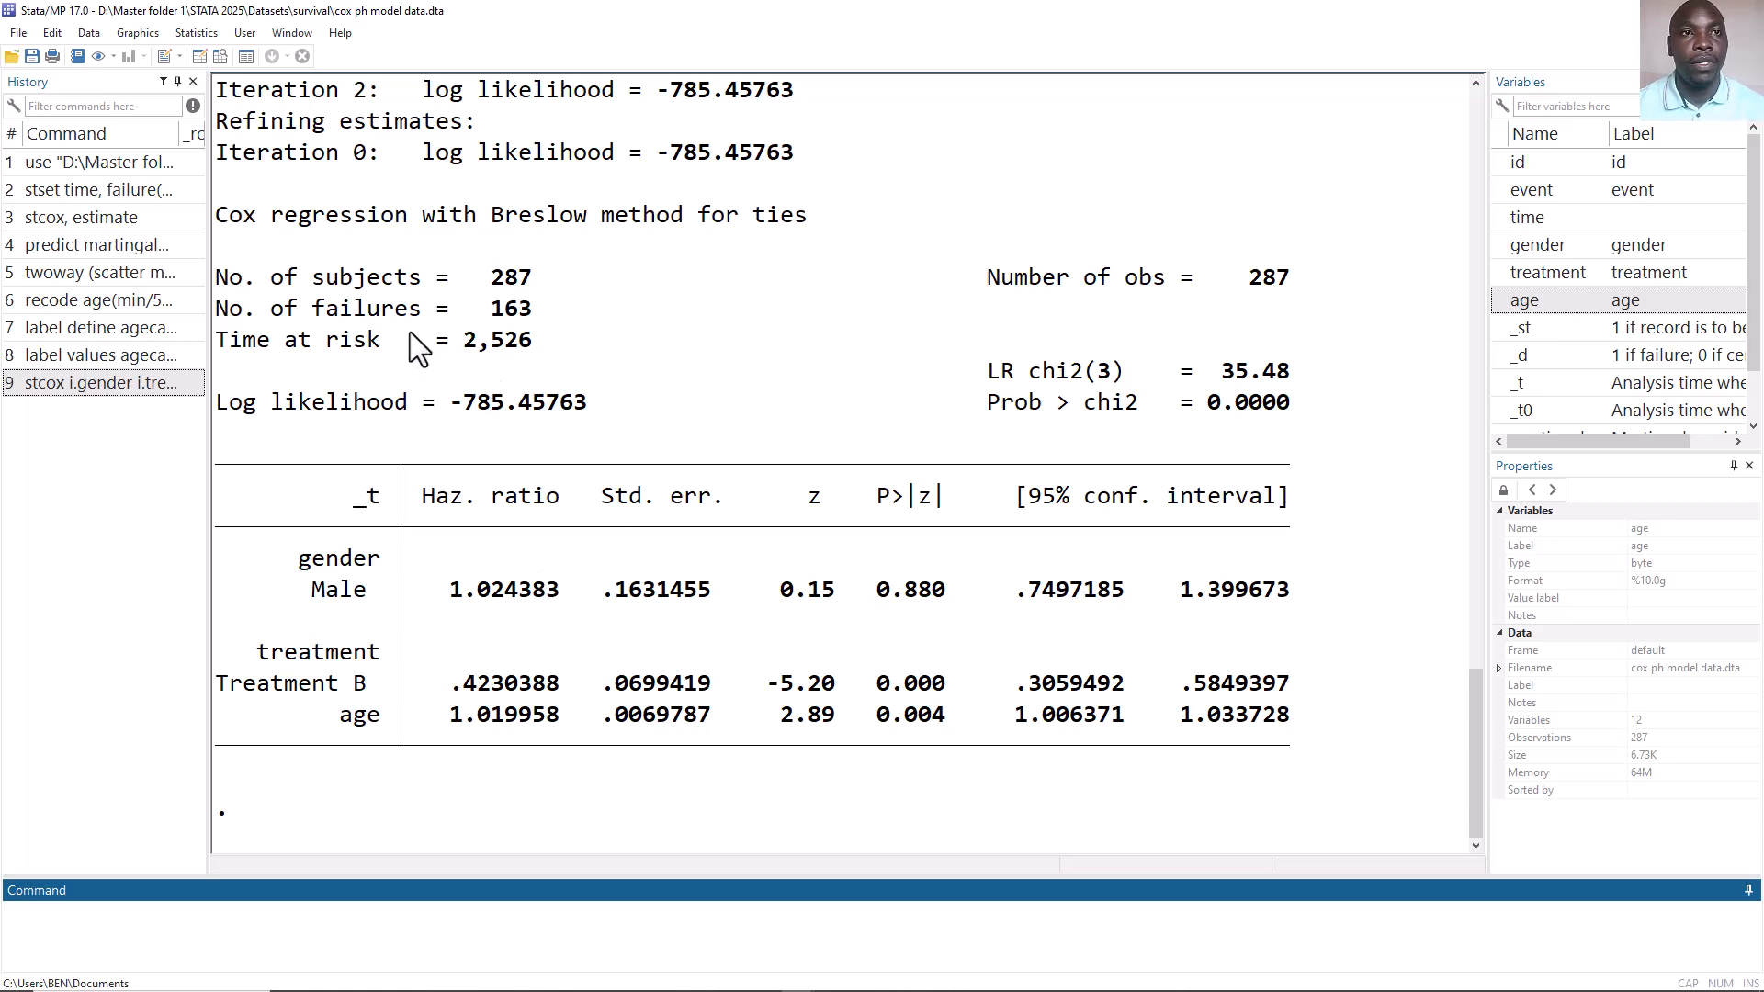
Store the current Cox model's estimates in memory under the name agenumeric, then close the postestimation selector.
{"action": "left_click", "coordinate": [195, 34]}
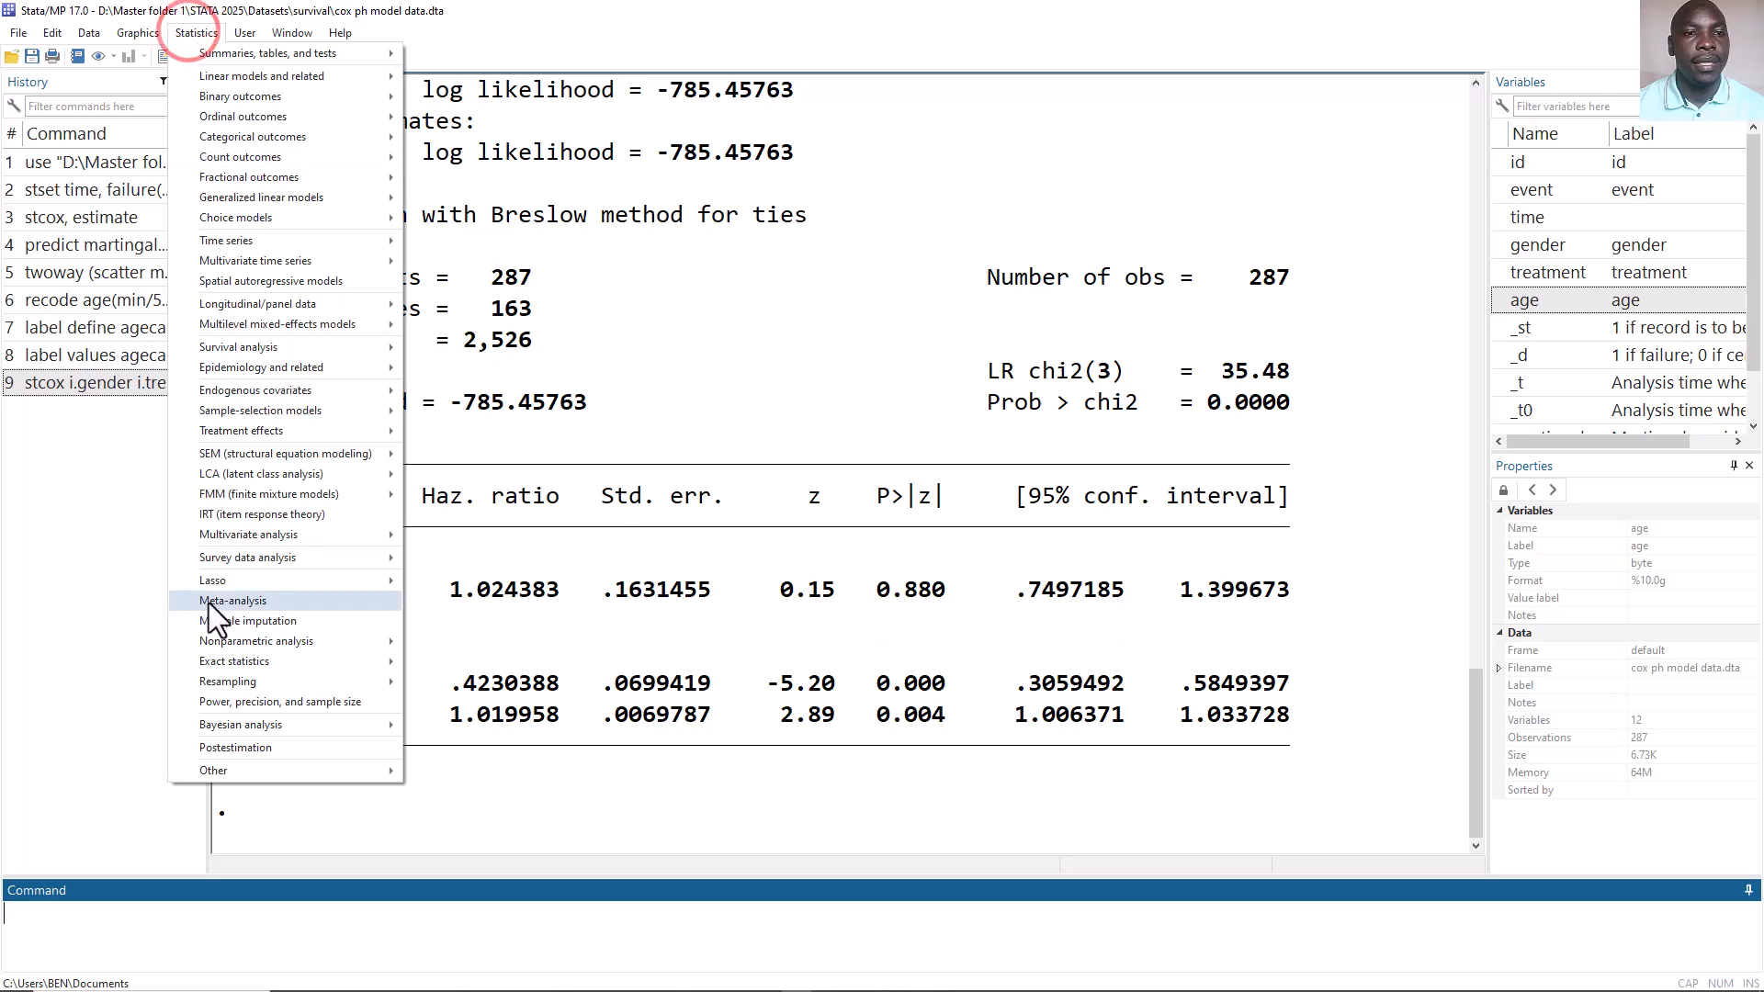
{"action": "left_click", "coordinate": [287, 744]}
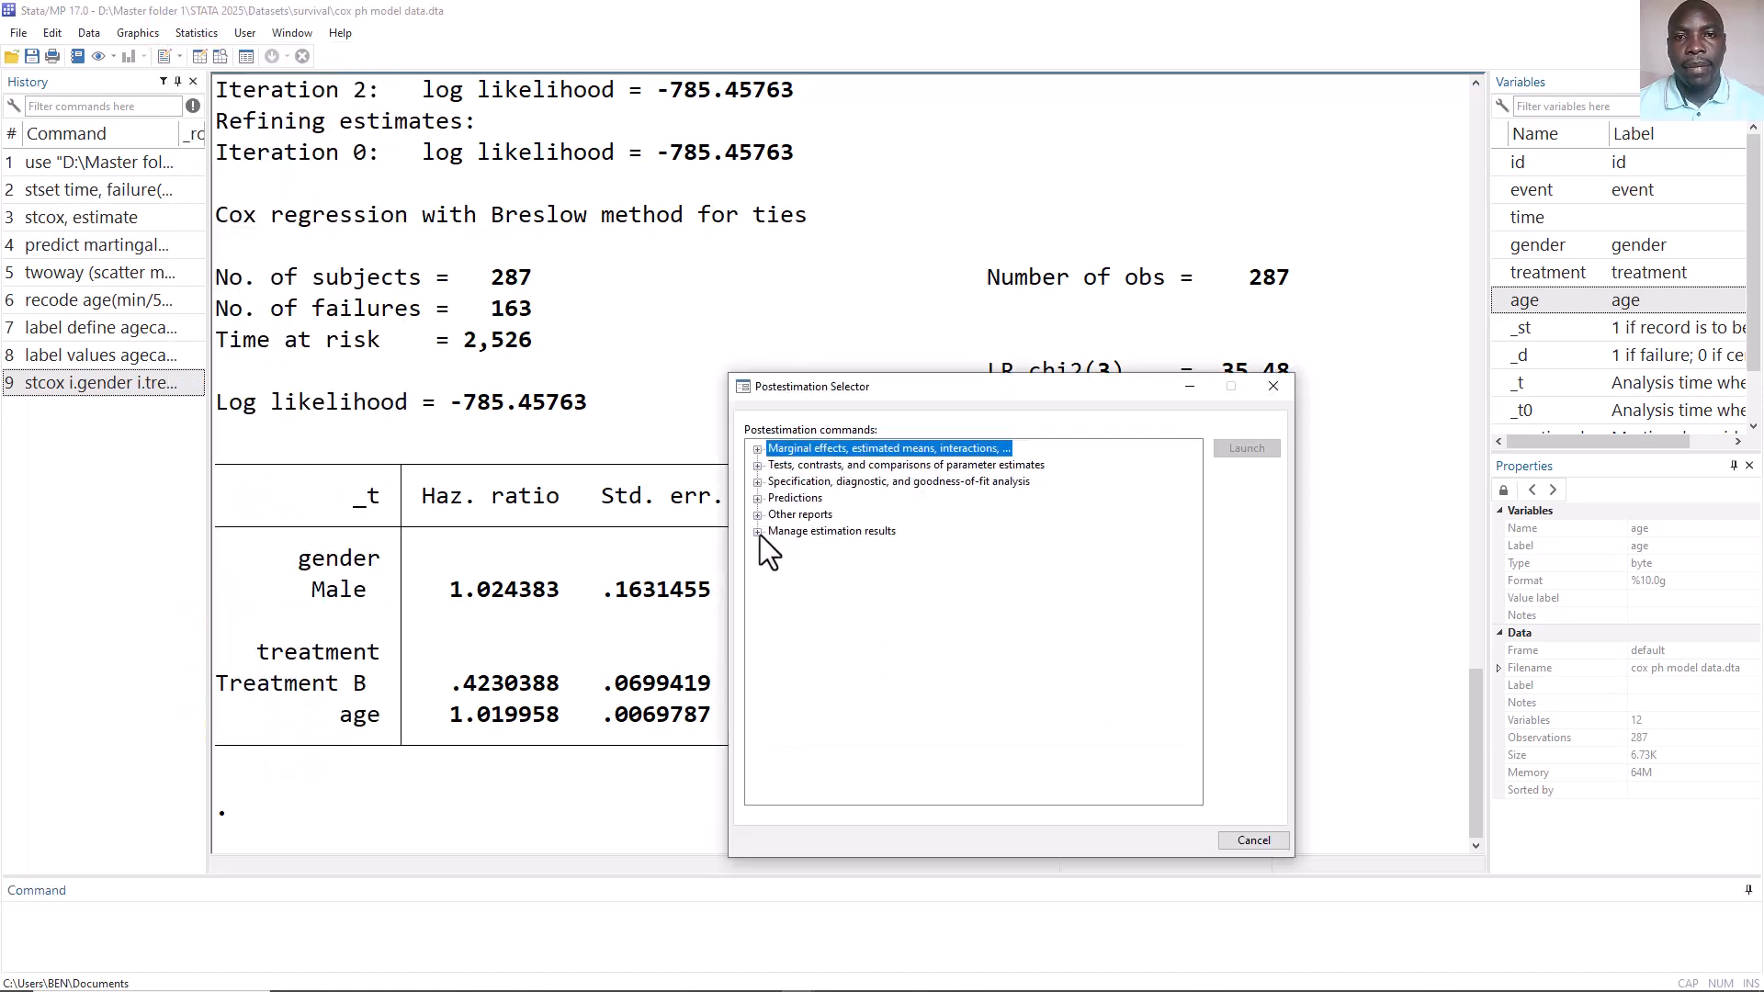
{"action": "left_click", "coordinate": [758, 532]}
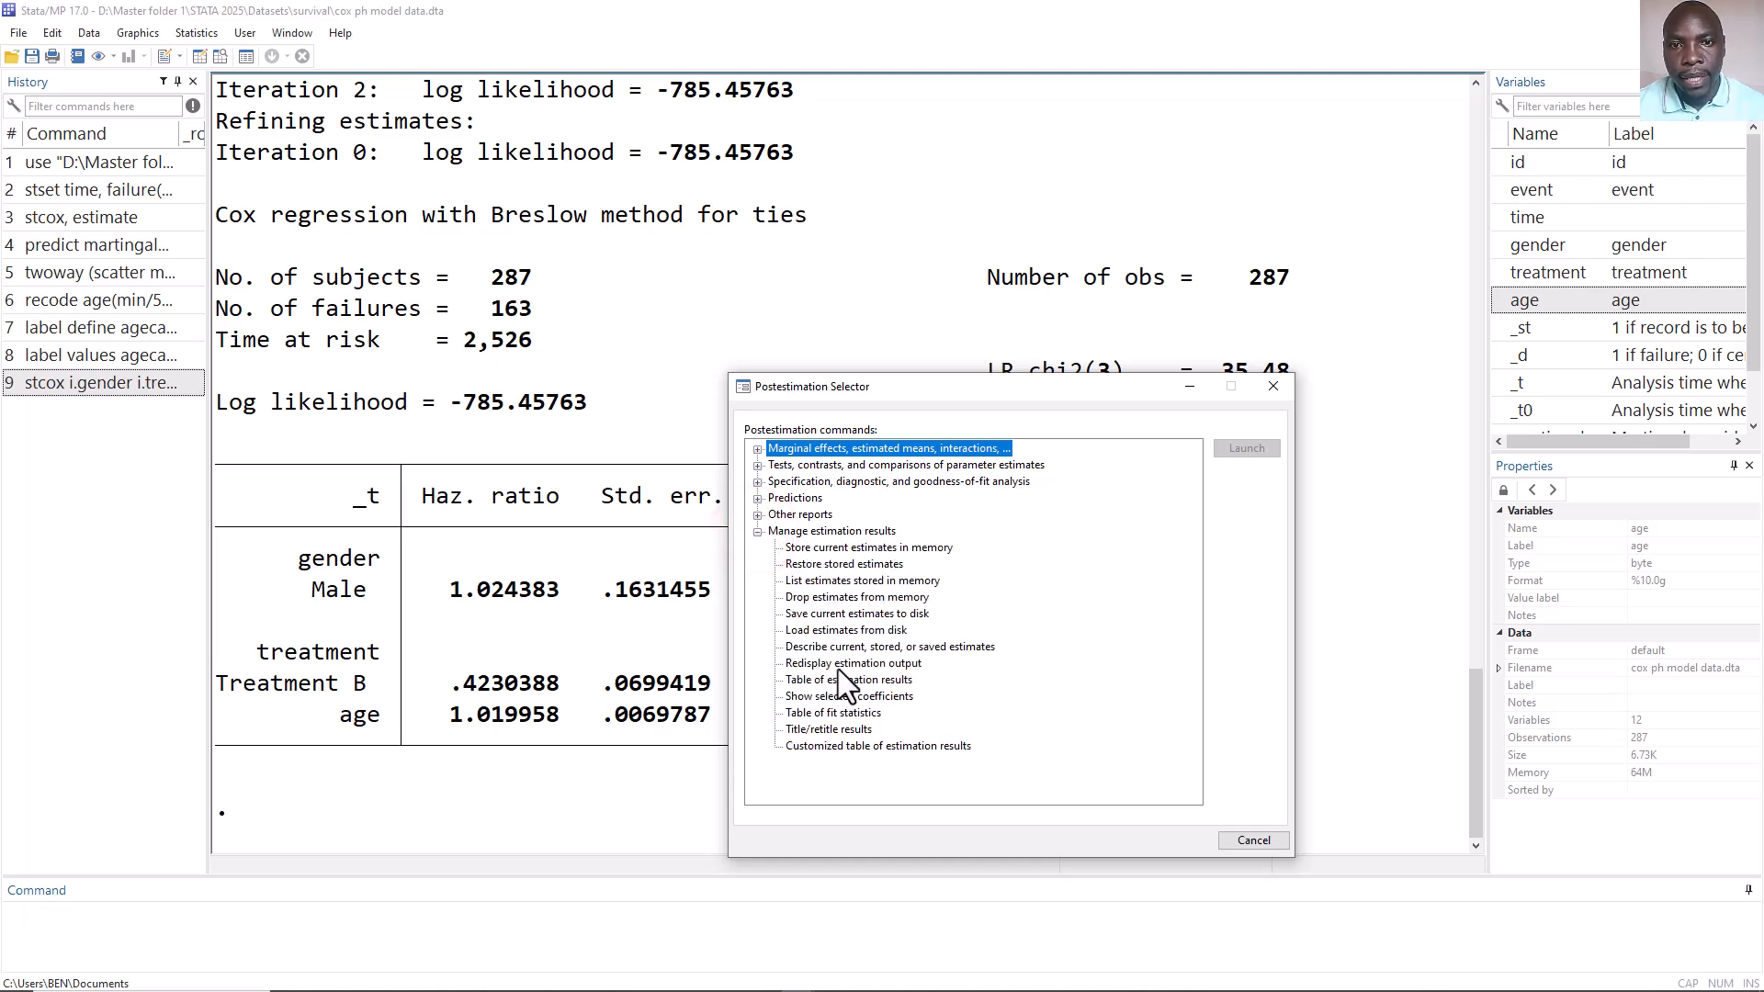
{"action": "left_click", "coordinate": [860, 550]}
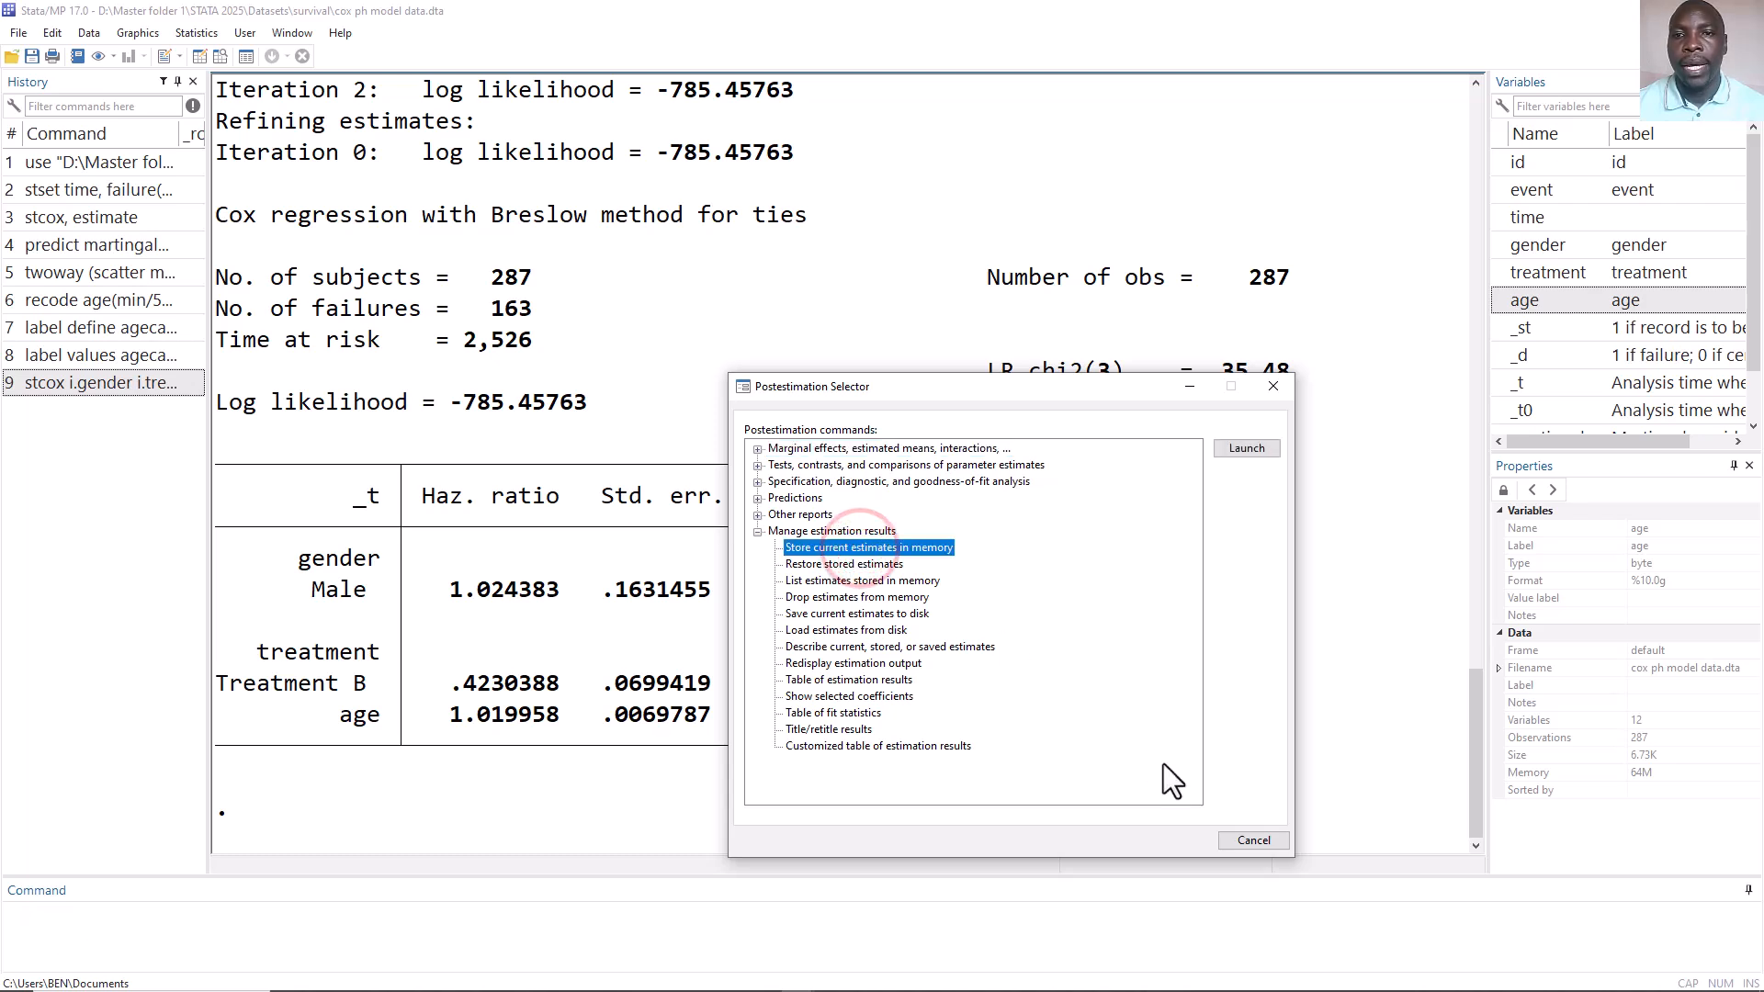
{"action": "left_click", "coordinate": [1236, 445]}
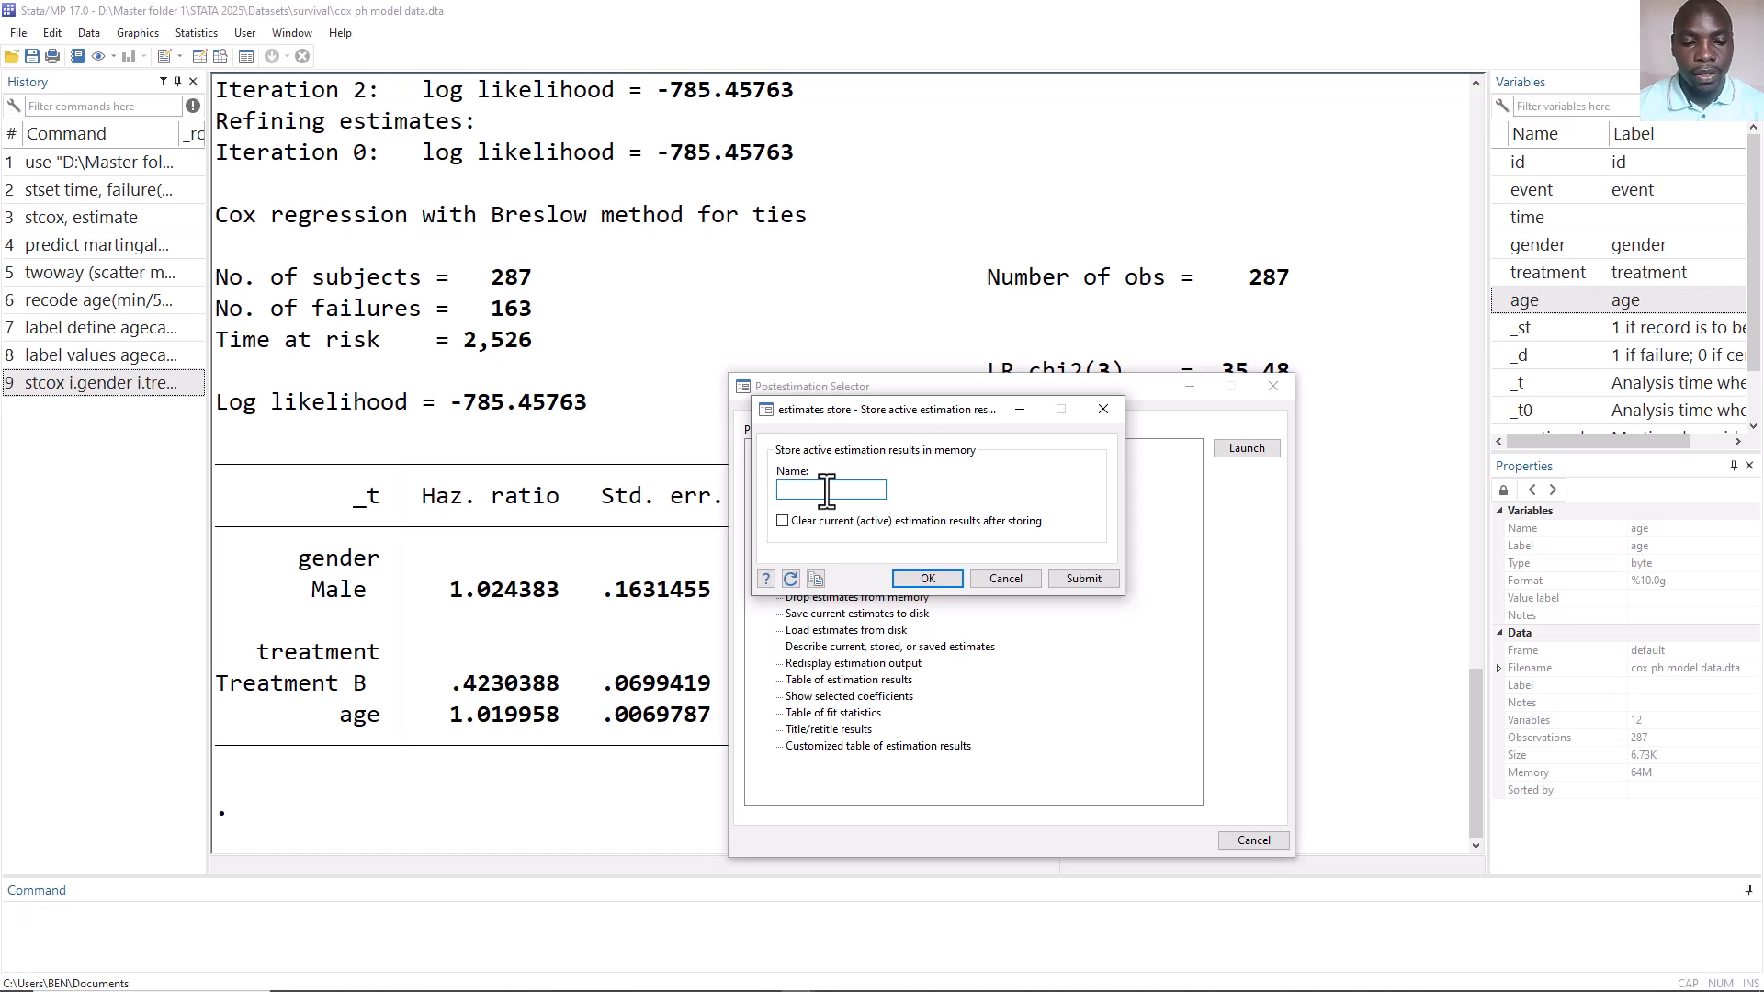
{"action": "type", "text": "age"}
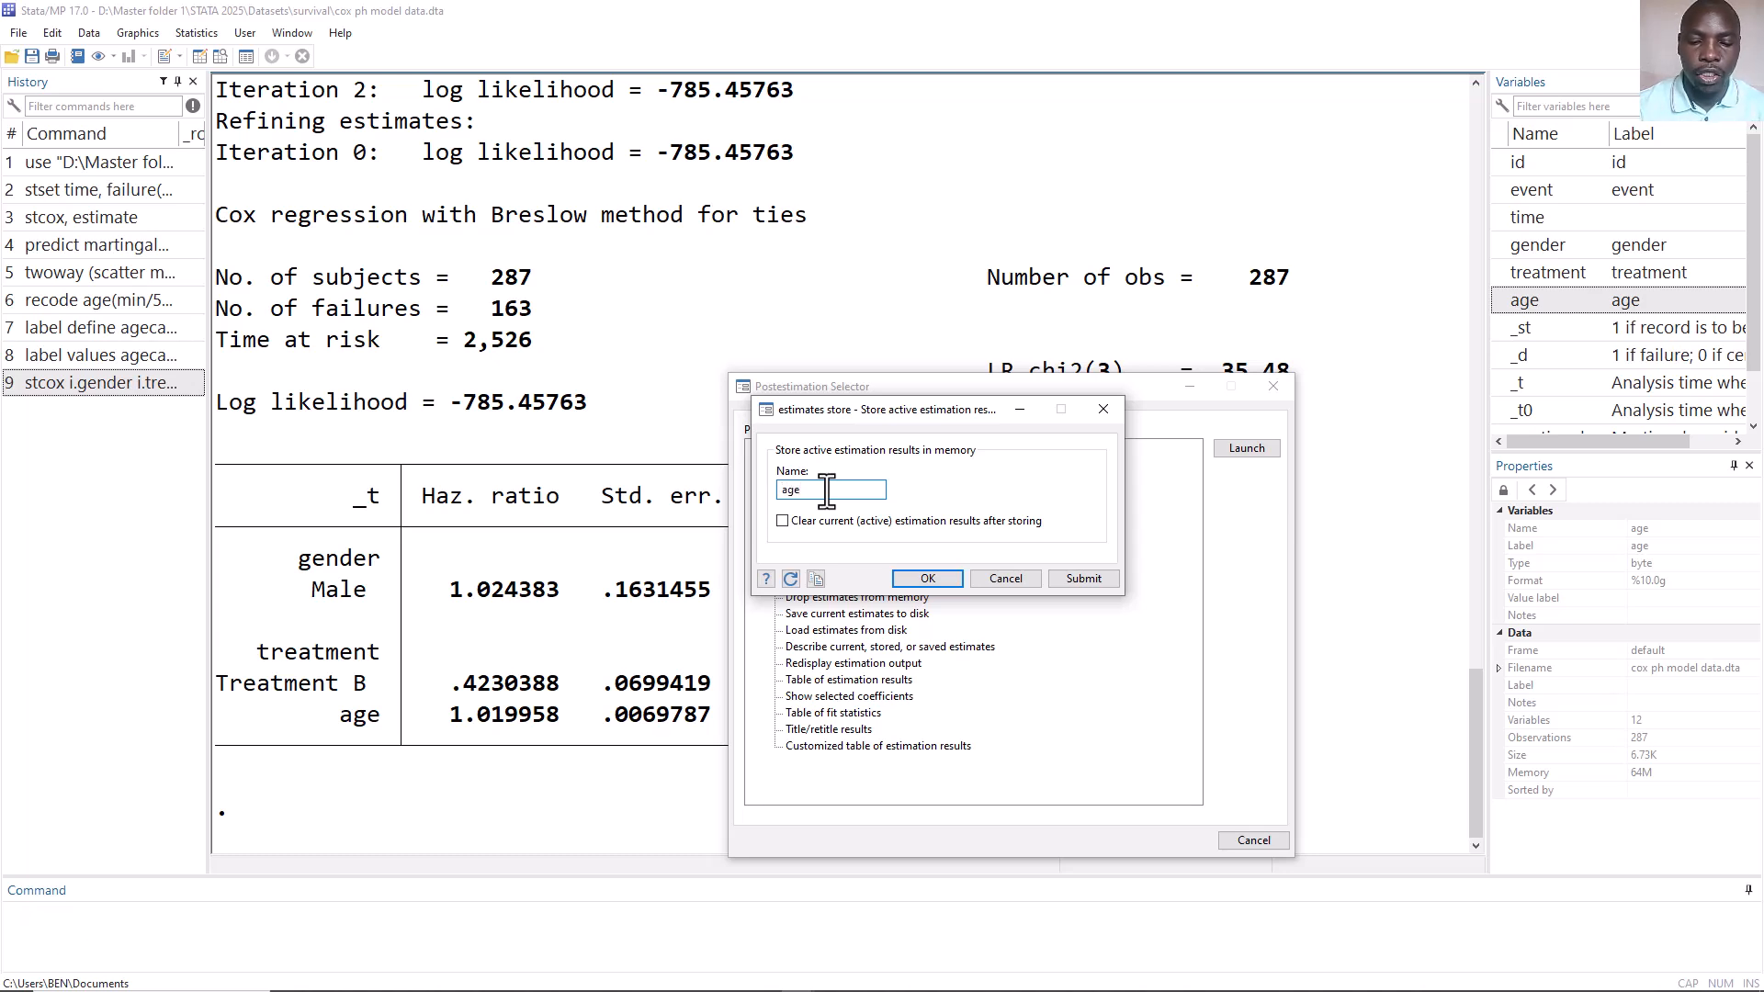
{"action": "type", "text": "numeri"}
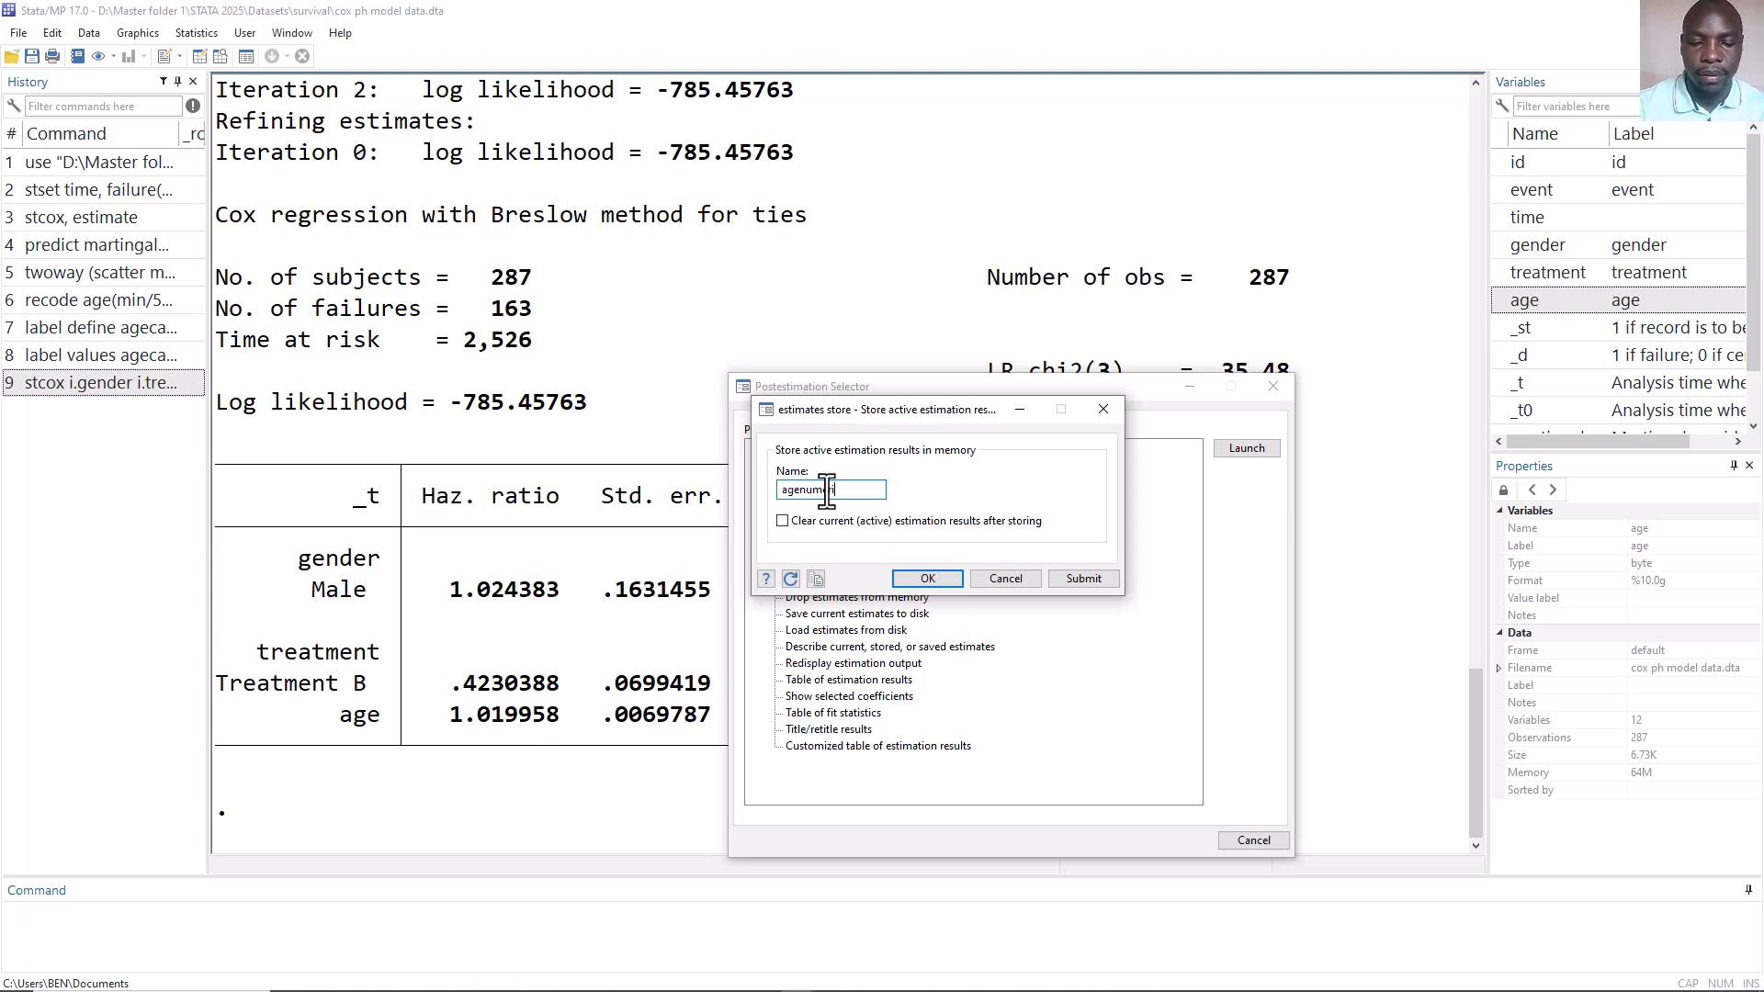
{"action": "type", "text": "c"}
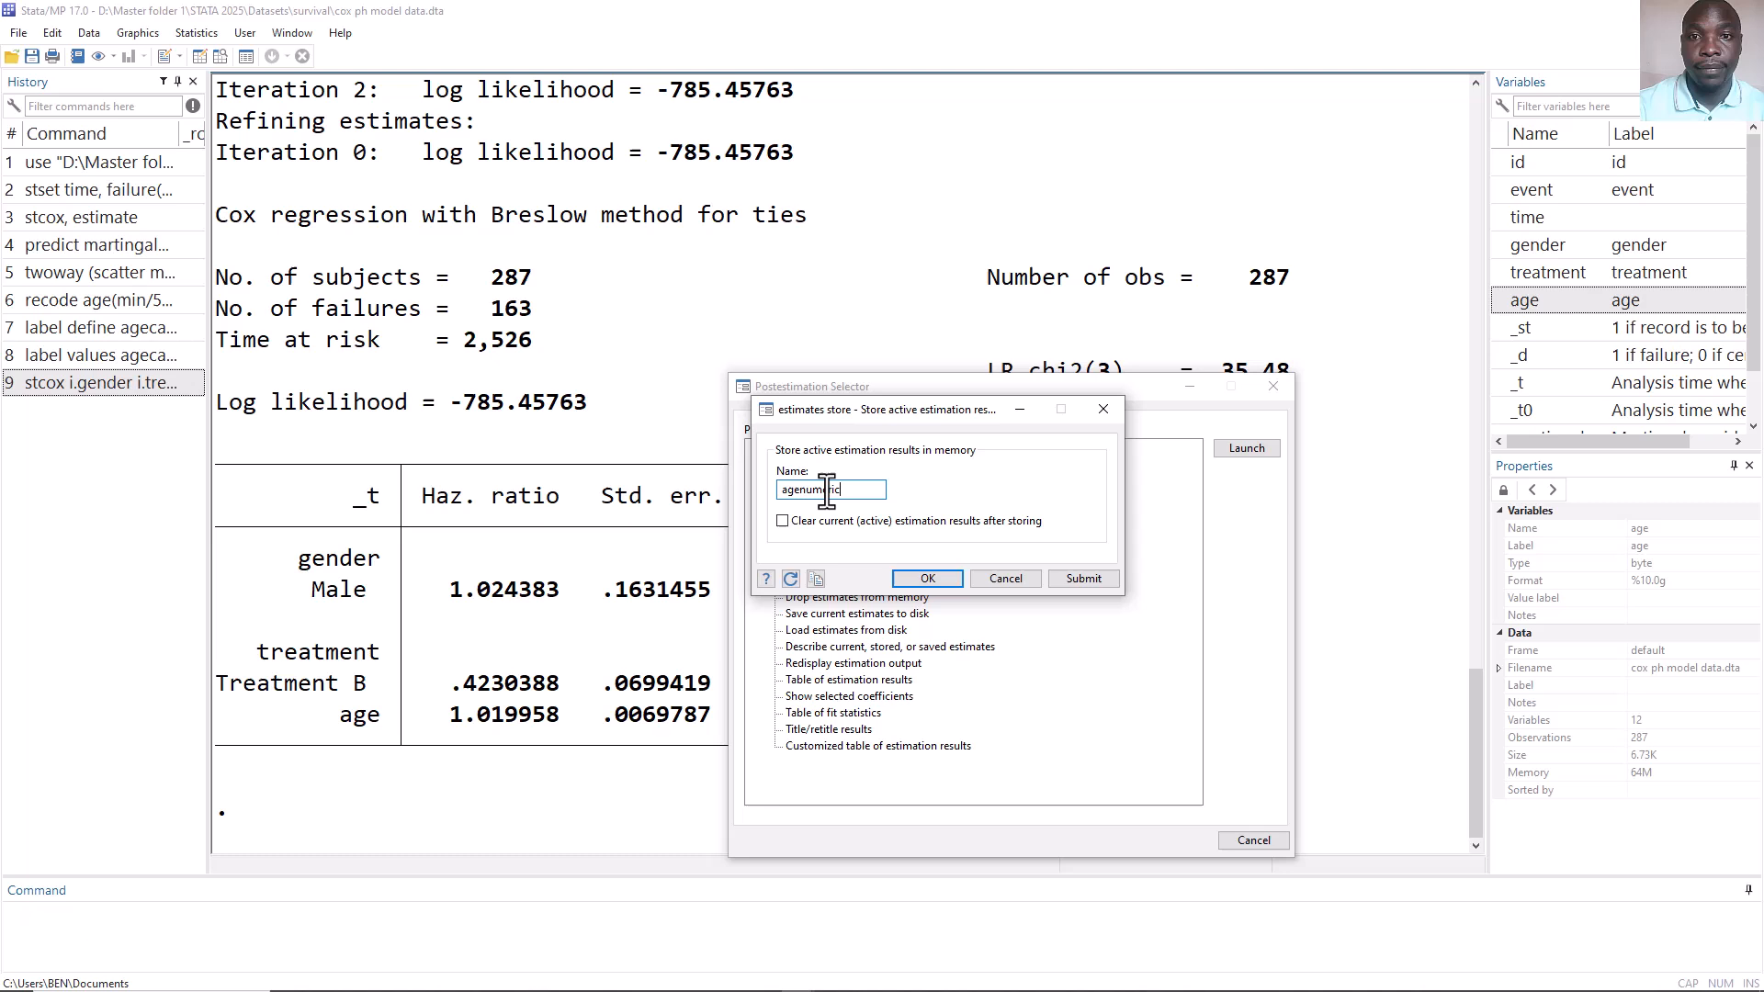
{"action": "left_click", "coordinate": [928, 579]}
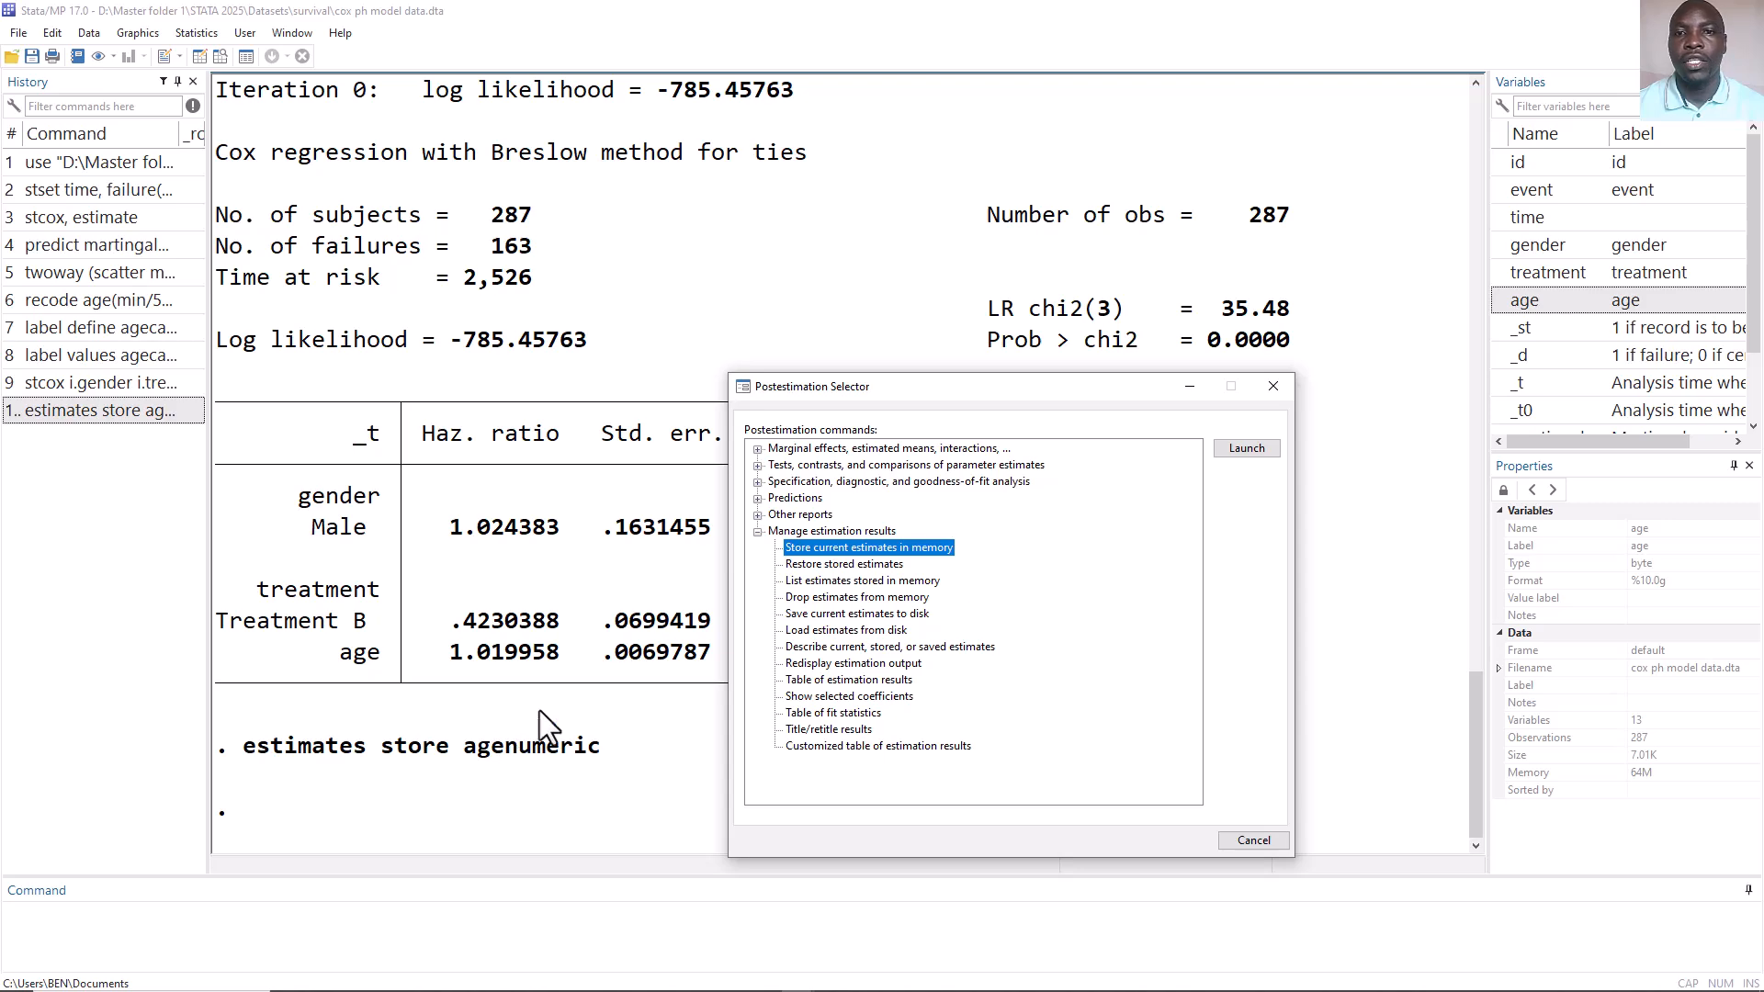
{"action": "left_click", "coordinate": [1271, 387]}
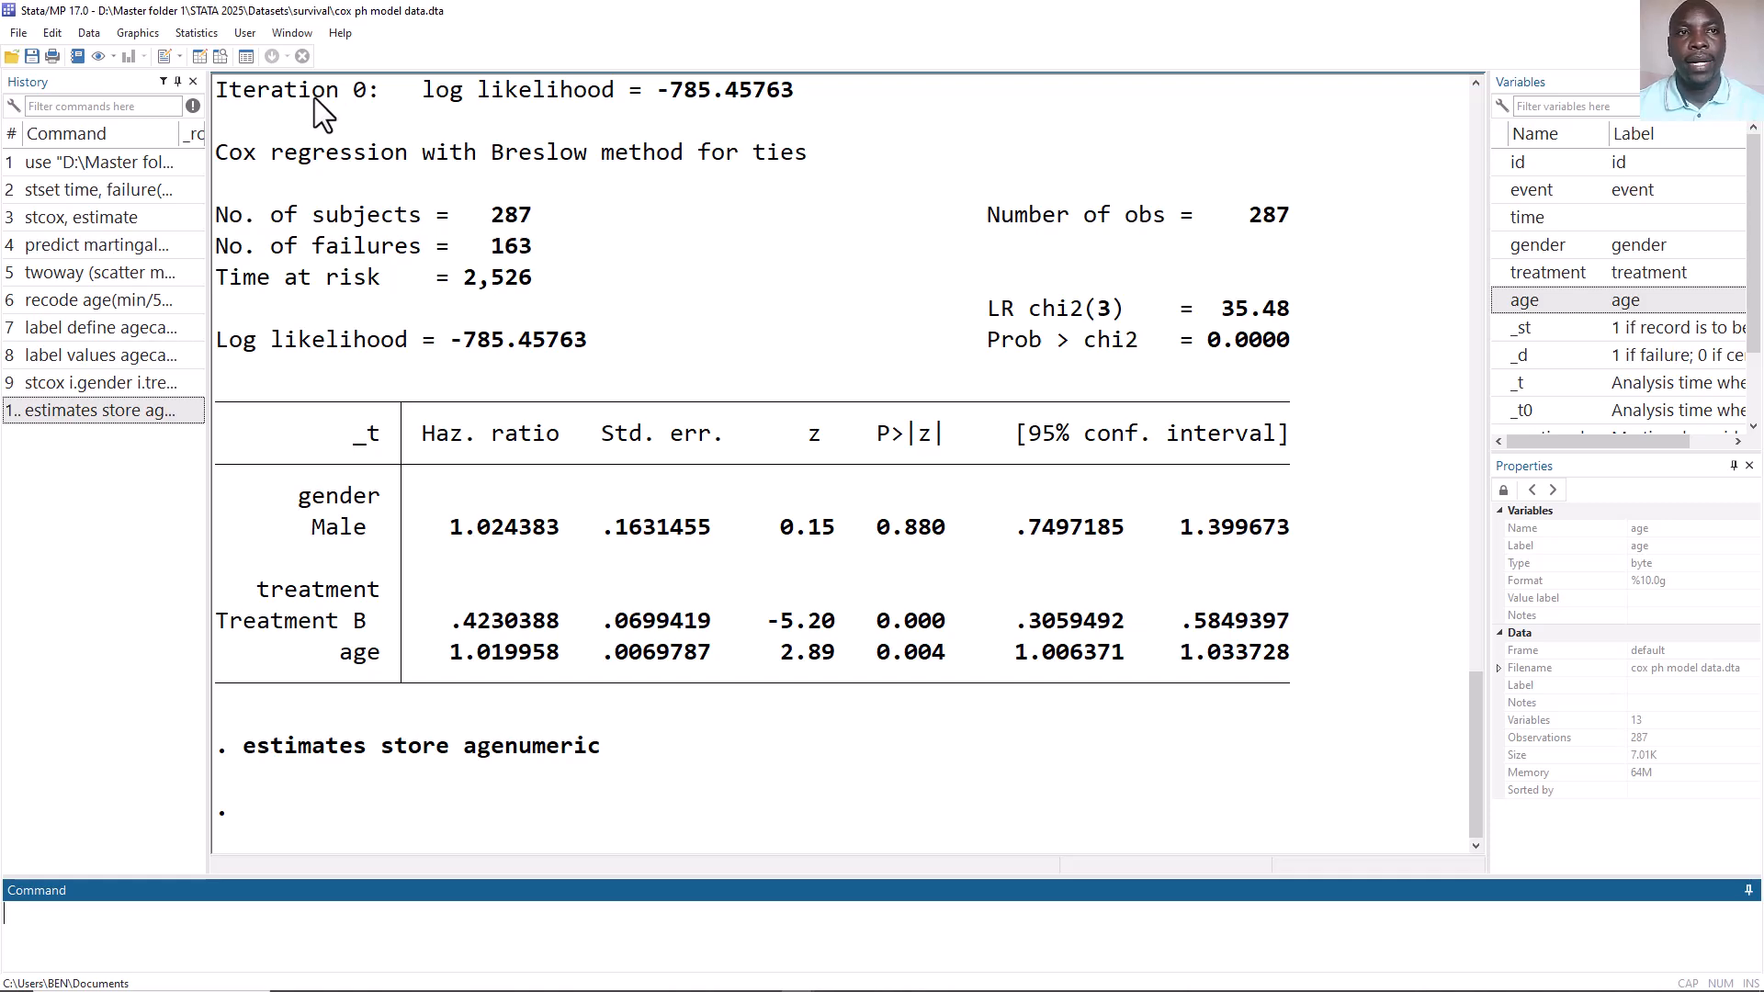
Refit the Cox proportional hazards model with agecat replacing age (i.gender i.treatment agecat).
{"action": "left_click", "coordinate": [206, 35]}
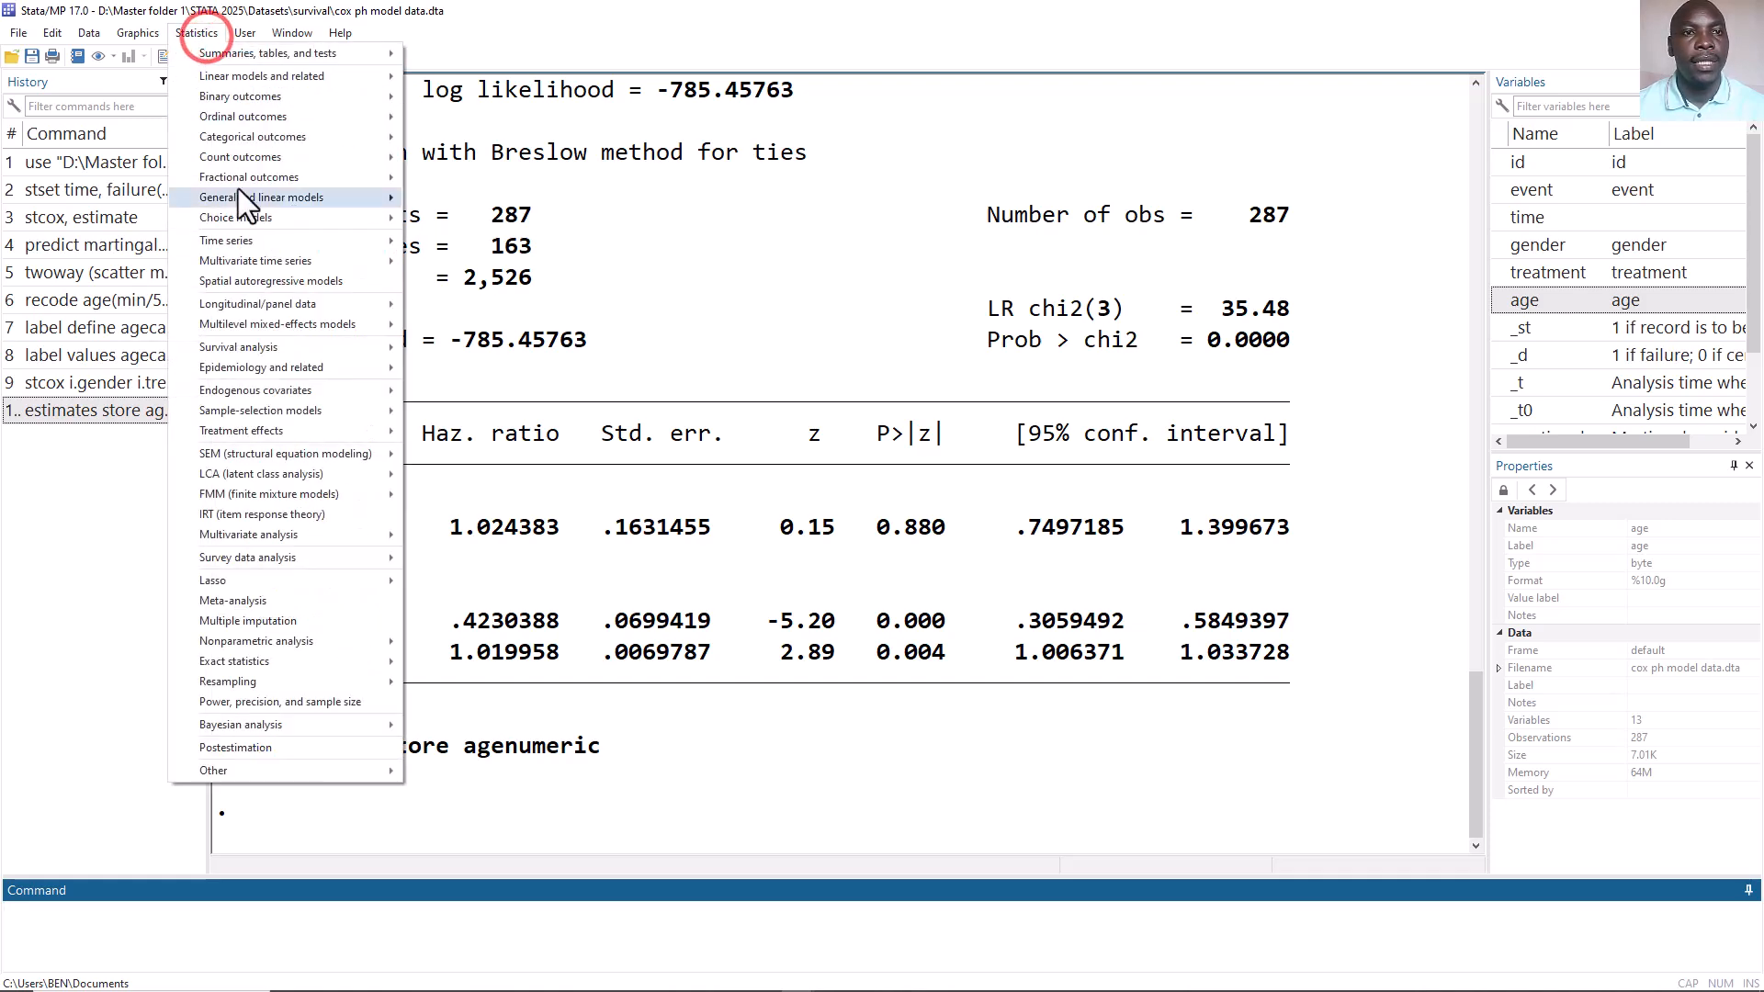
{"action": "mouse_move", "coordinate": [312, 346]}
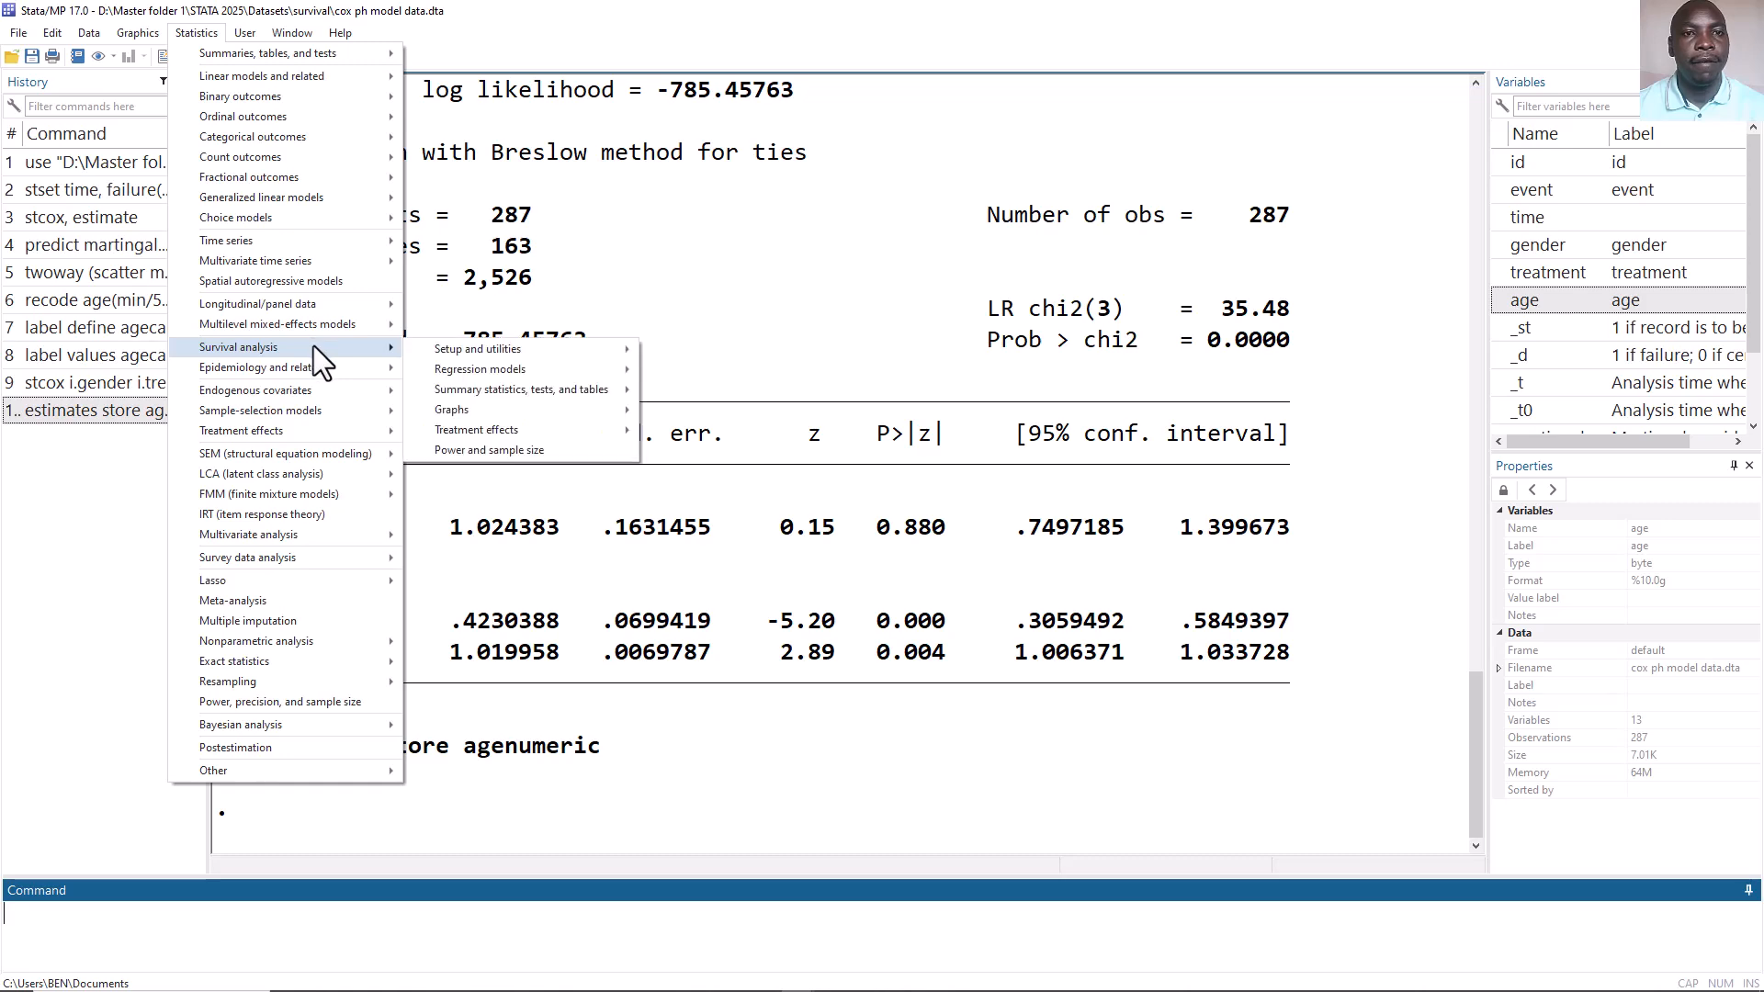
{"action": "mouse_move", "coordinate": [521, 362]}
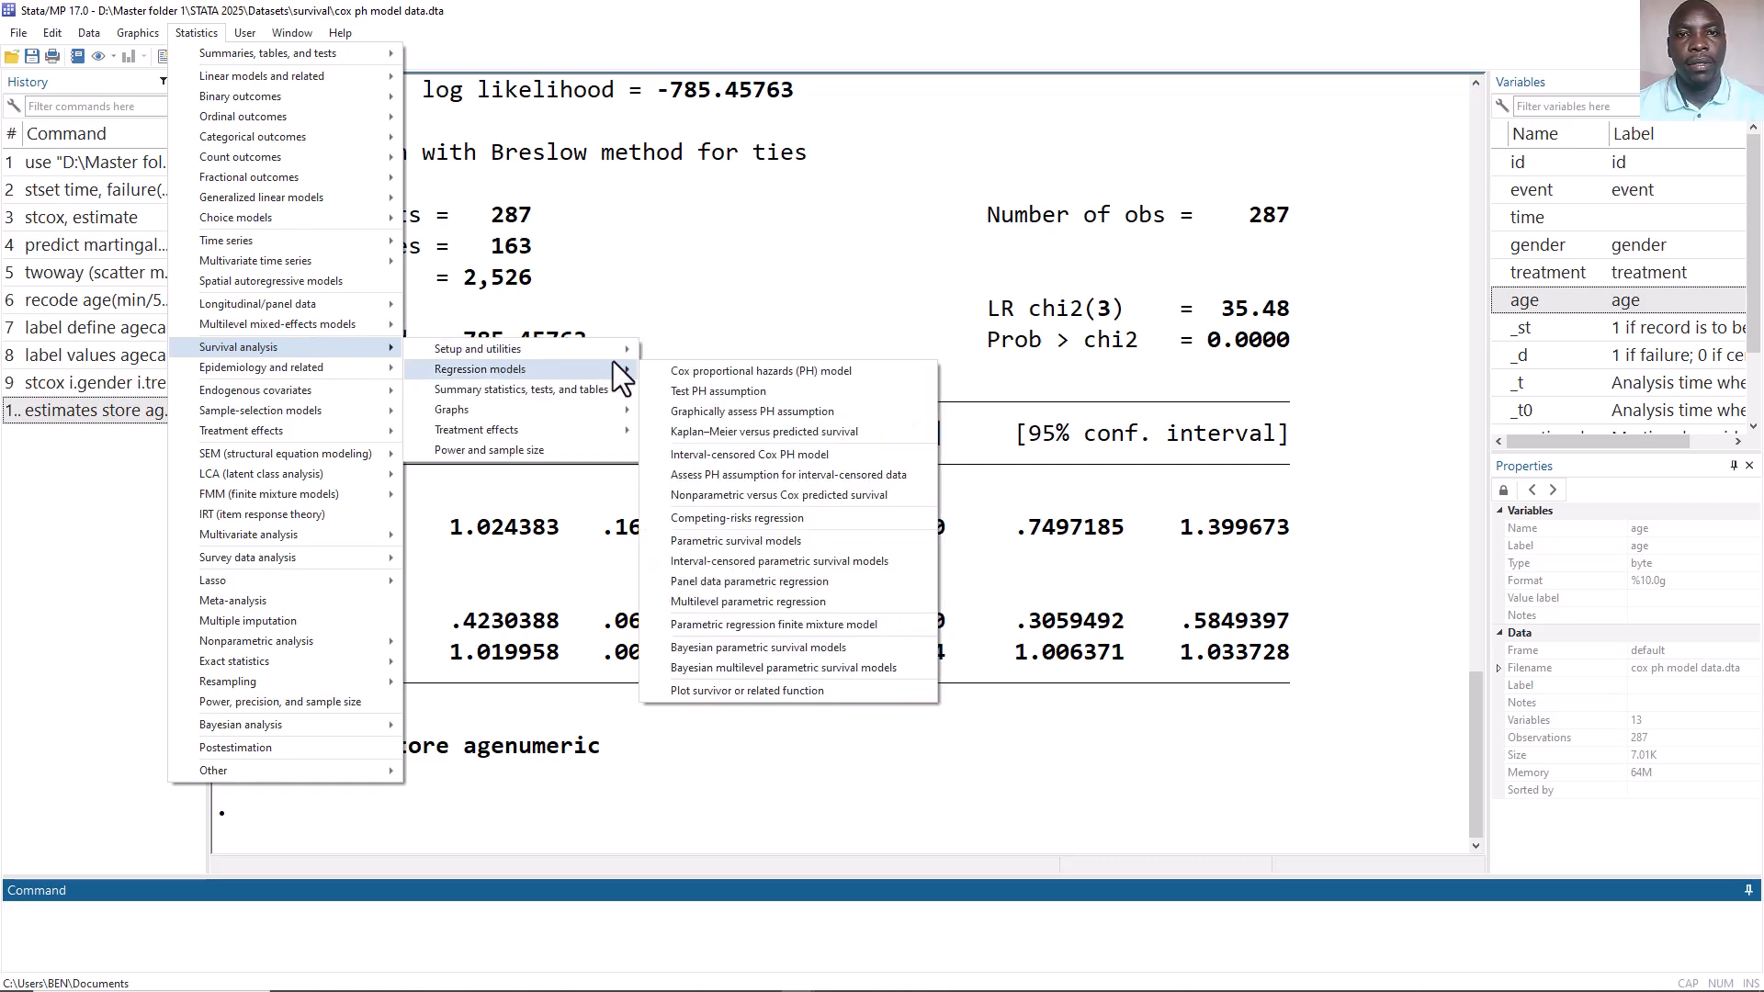
{"action": "left_click", "coordinate": [685, 371]}
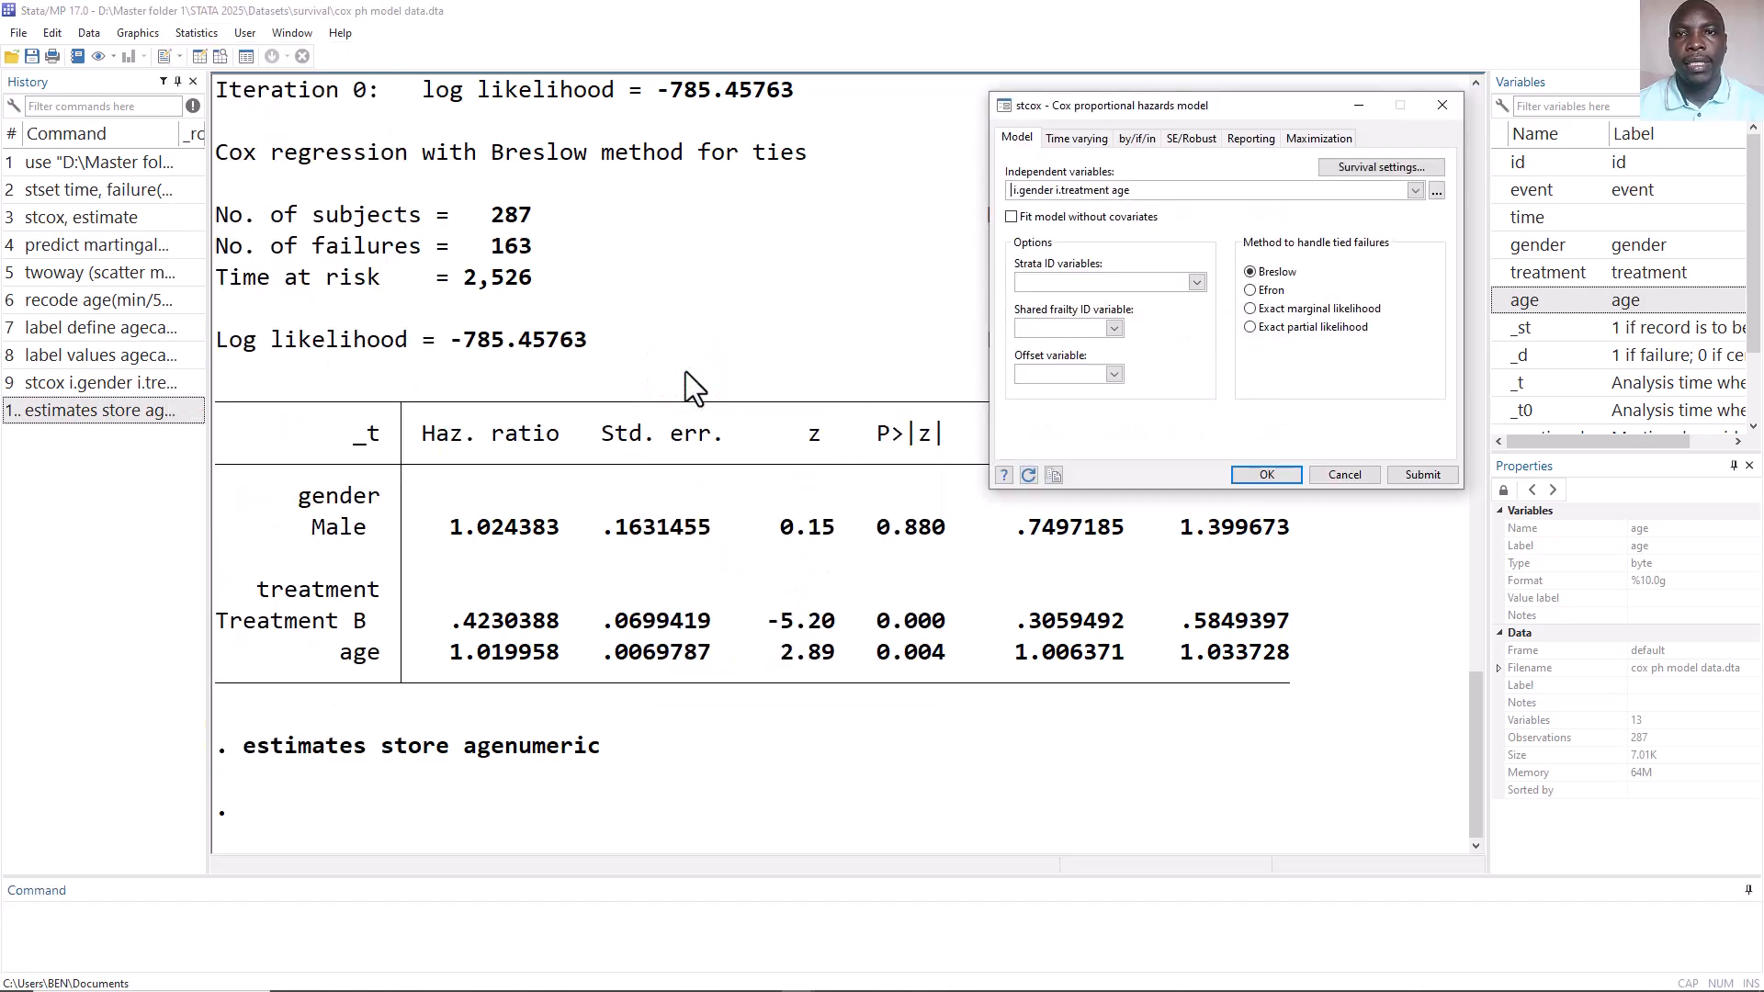
{"action": "double_click", "coordinate": [1121, 190]}
{"action": "scroll", "coordinate": [1514, 301], "scroll_direction": "down", "scroll_amount": 1}
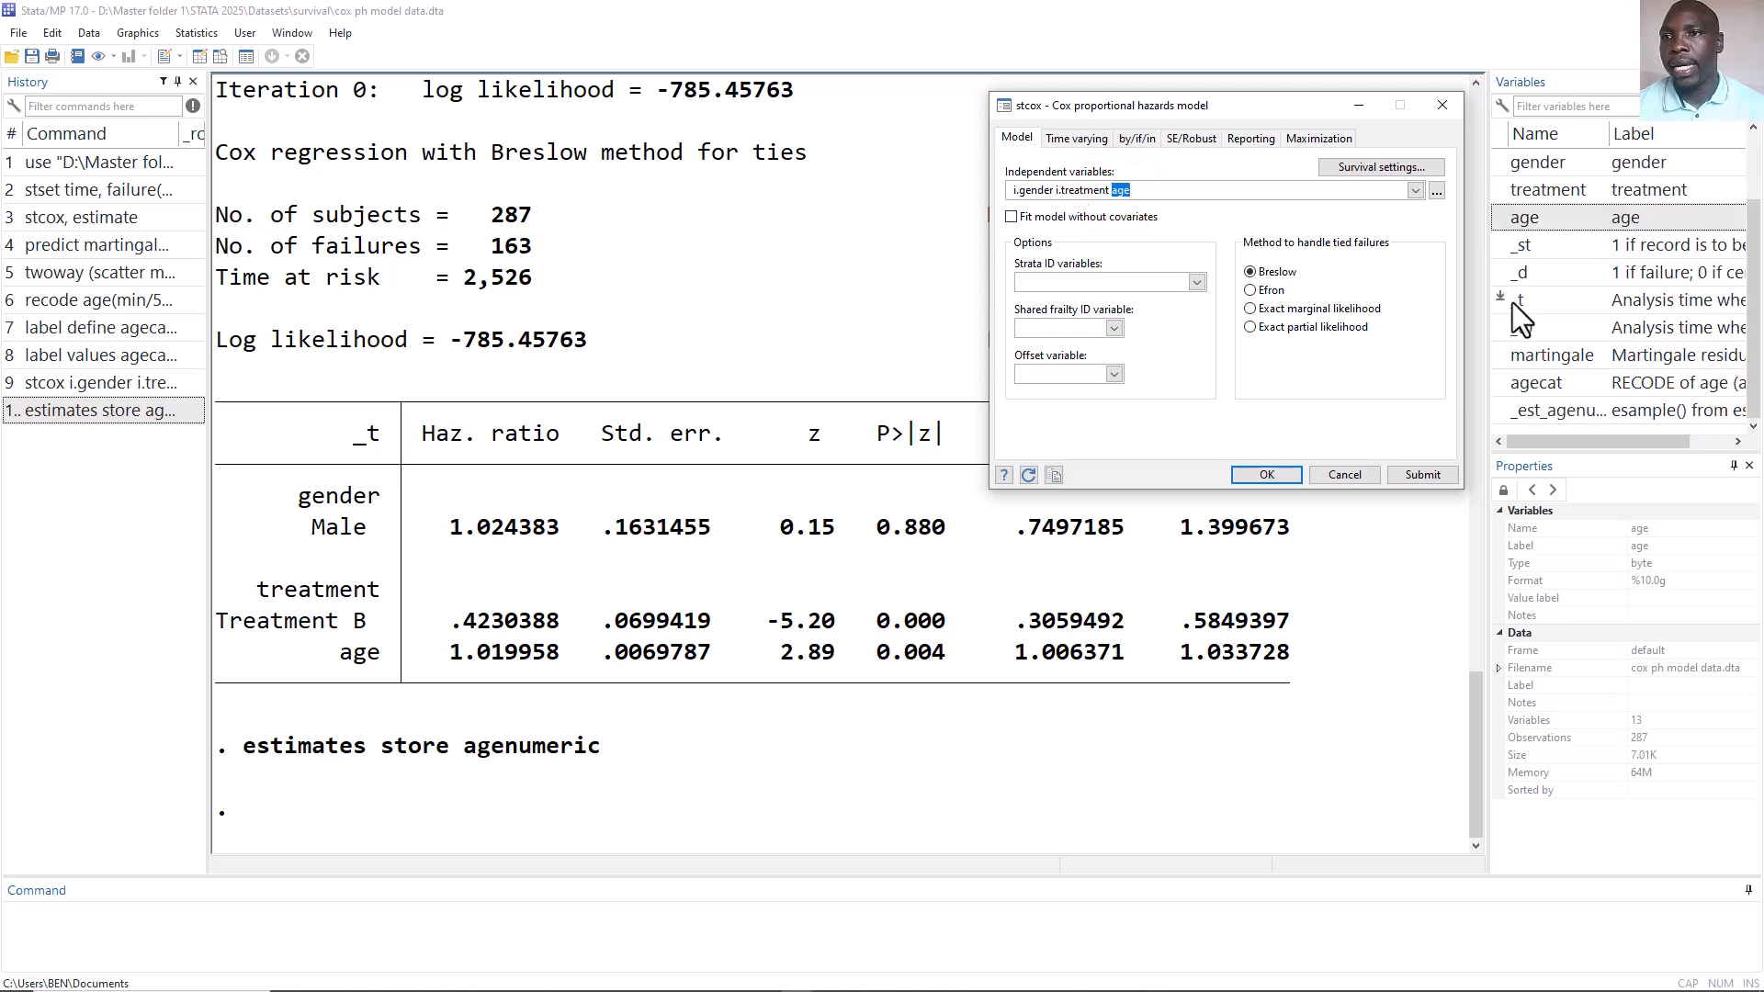
{"action": "left_click", "coordinate": [1501, 383]}
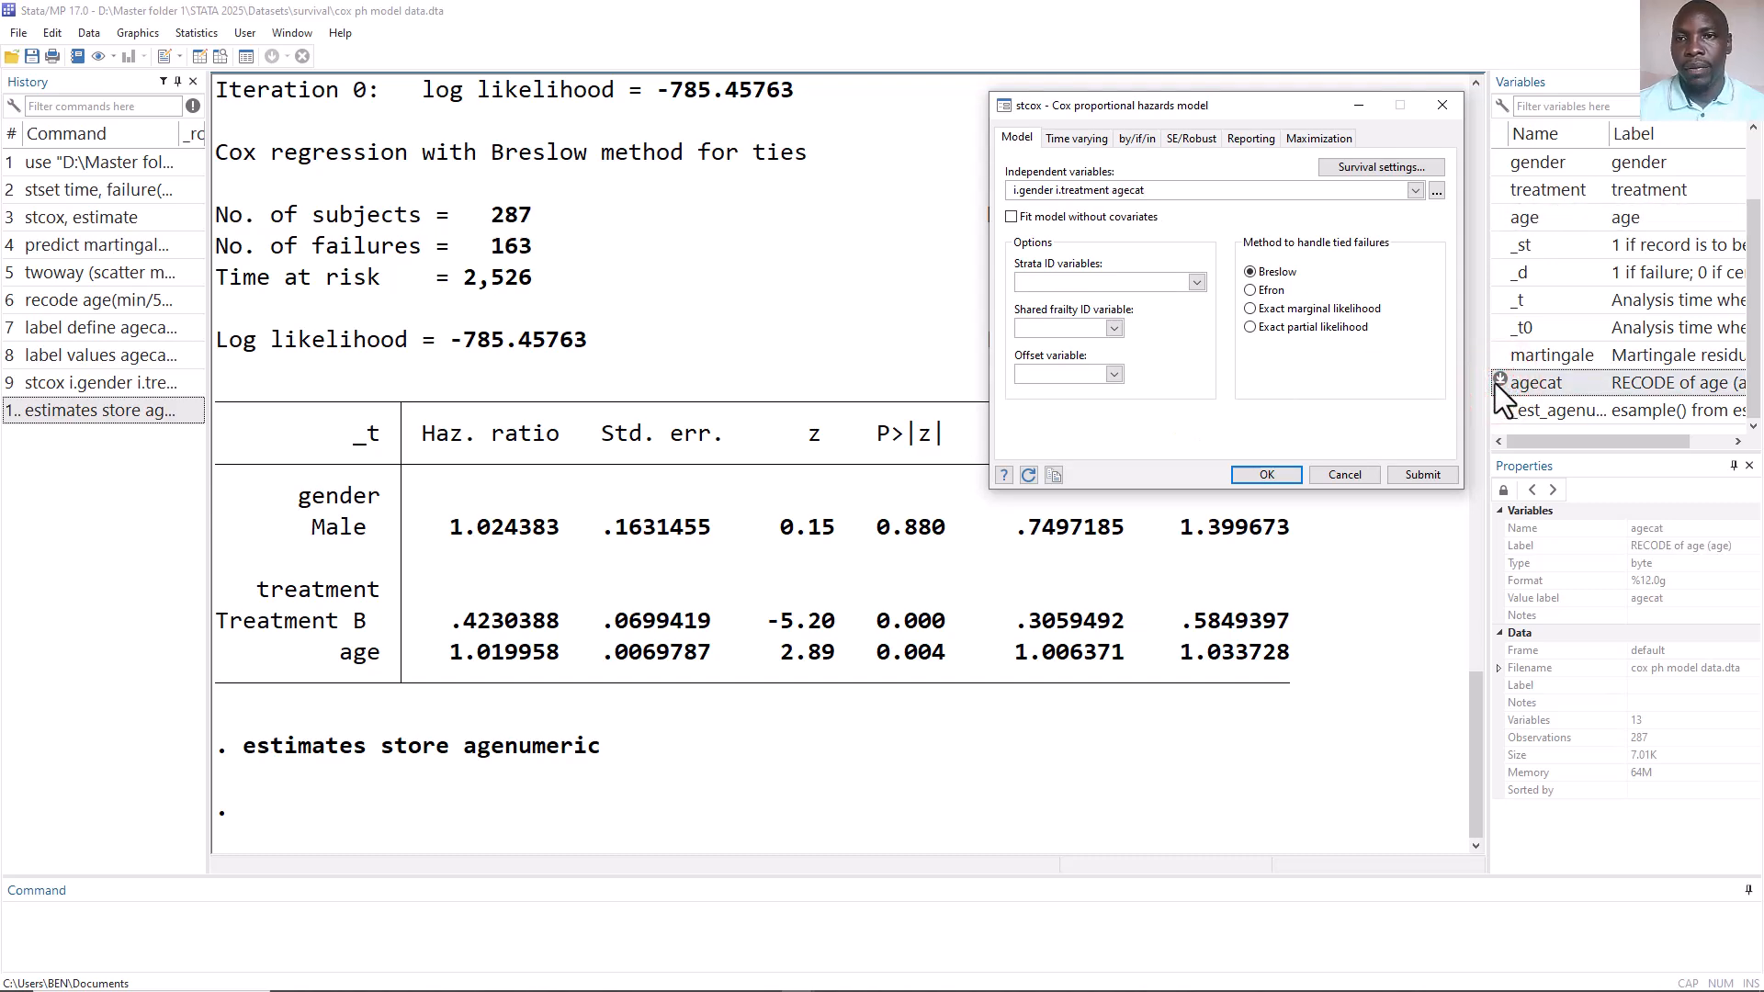
{"action": "left_click", "coordinate": [1297, 476]}
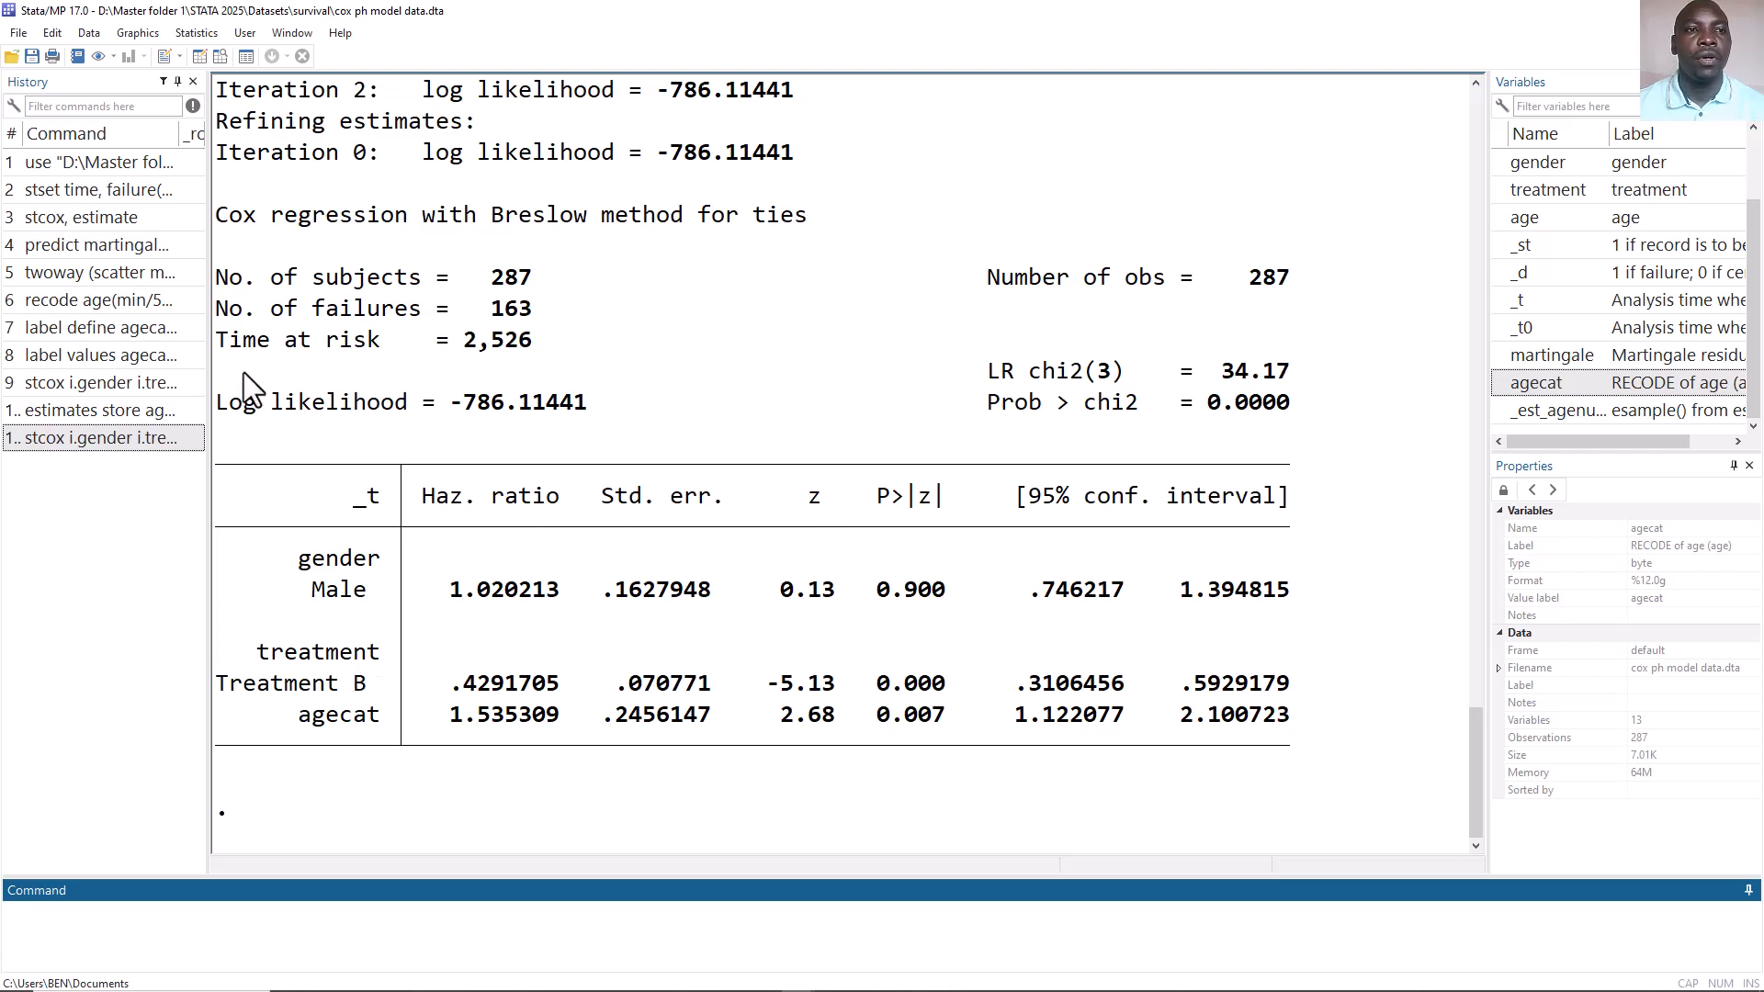
Store the agecat model's estimates as agecat53 by editing the recalled estimates store command.
{"action": "left_click", "coordinate": [113, 407]}
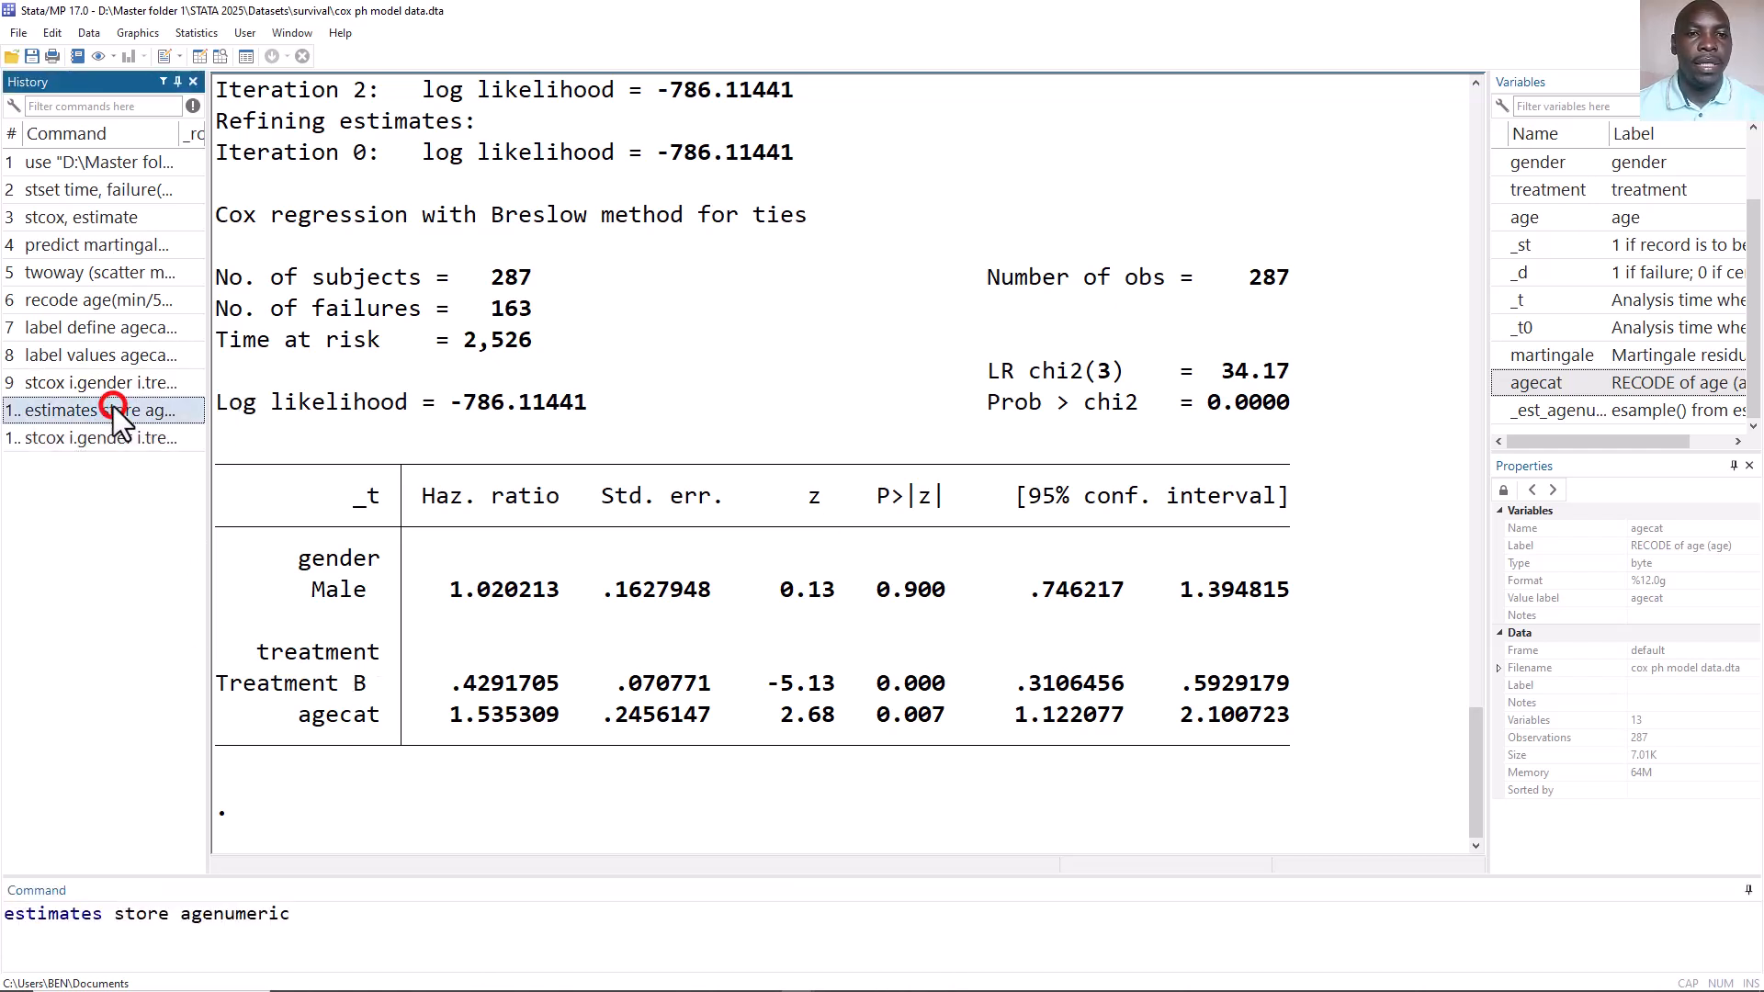
{"action": "left_click", "coordinate": [296, 915]}
{"action": "key", "text": "BackSpace"}
{"action": "key", "text": "BackSpace"}
{"action": "key", "text": "BackSpace"}
{"action": "key", "text": "BackSpace"}
{"action": "key", "text": "BackSpace"}
{"action": "key", "text": "BackSpace"}
{"action": "key", "text": "BackSpace"}
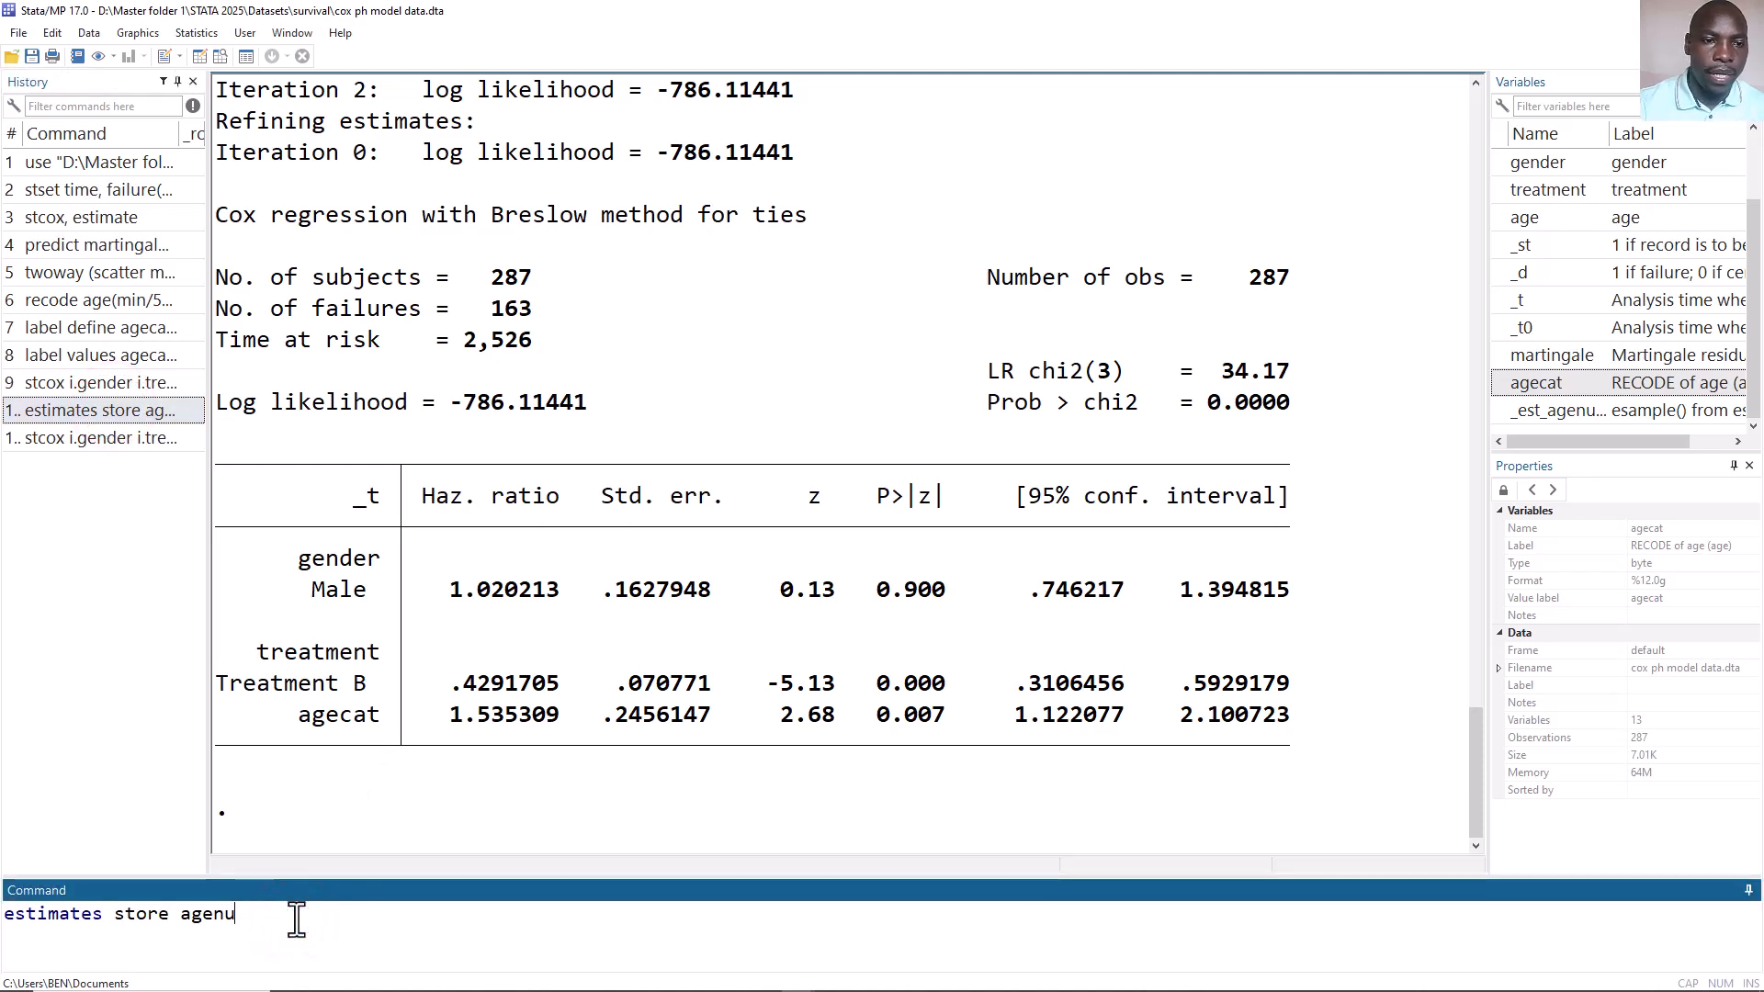
{"action": "type", "text": "cat53"}
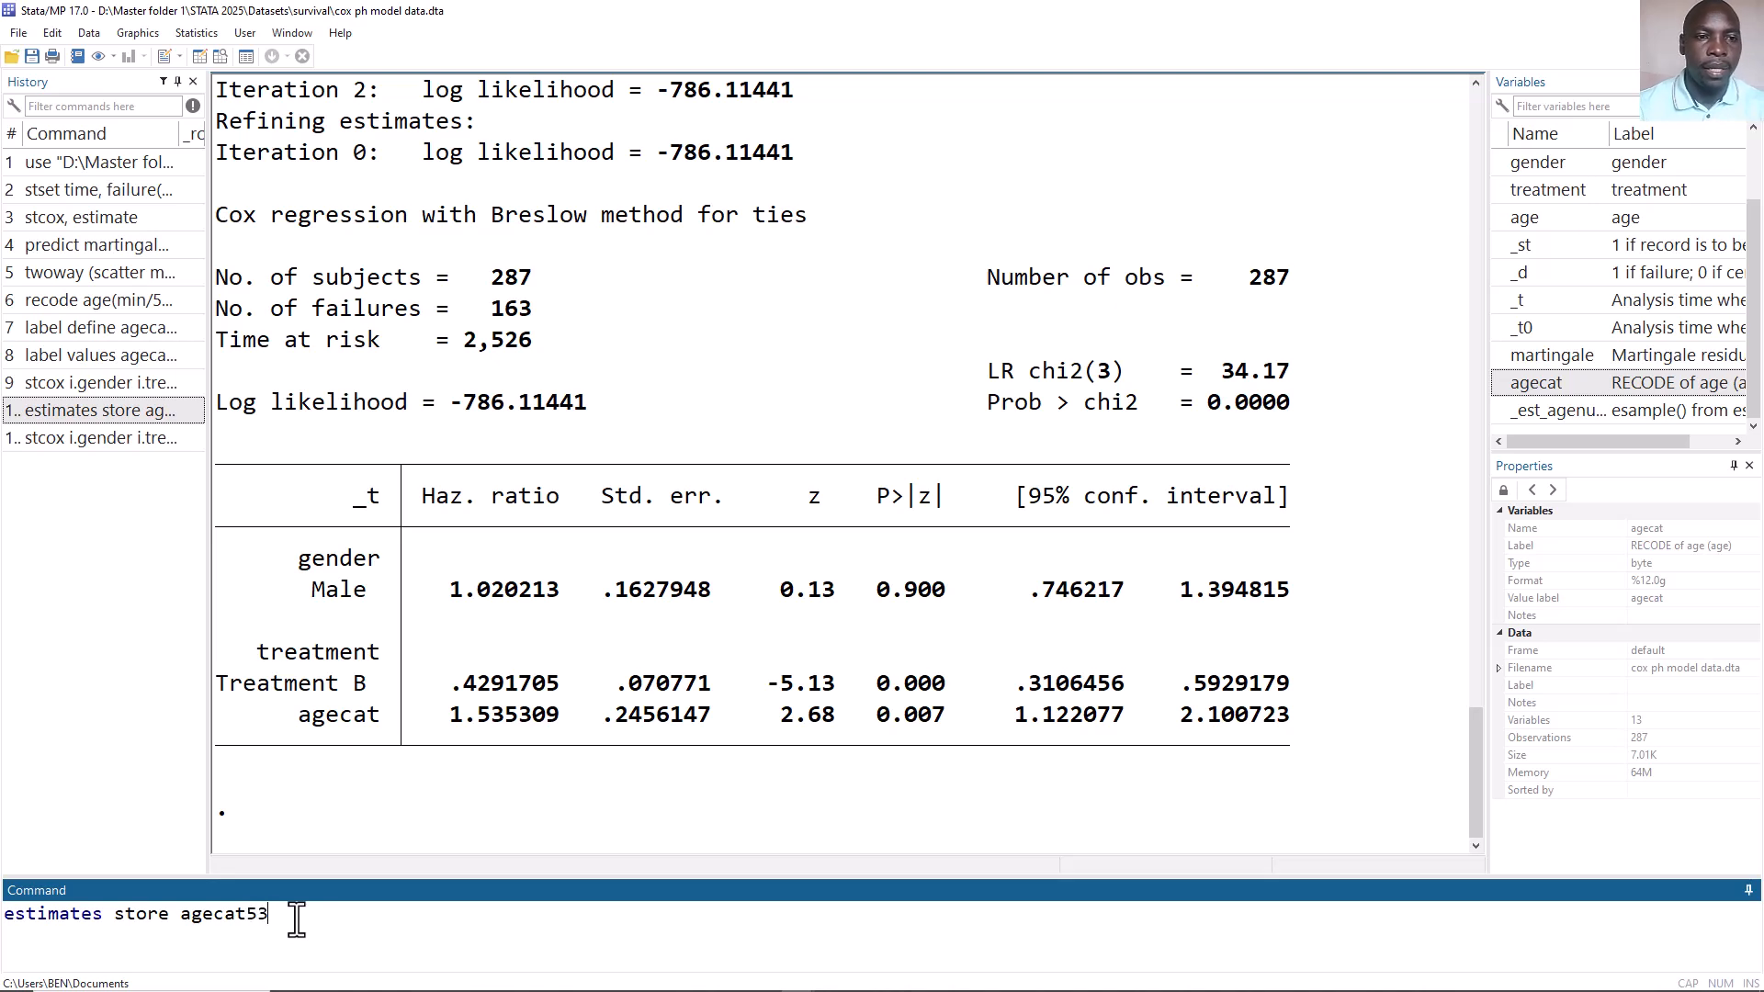
{"action": "key", "text": "Return"}
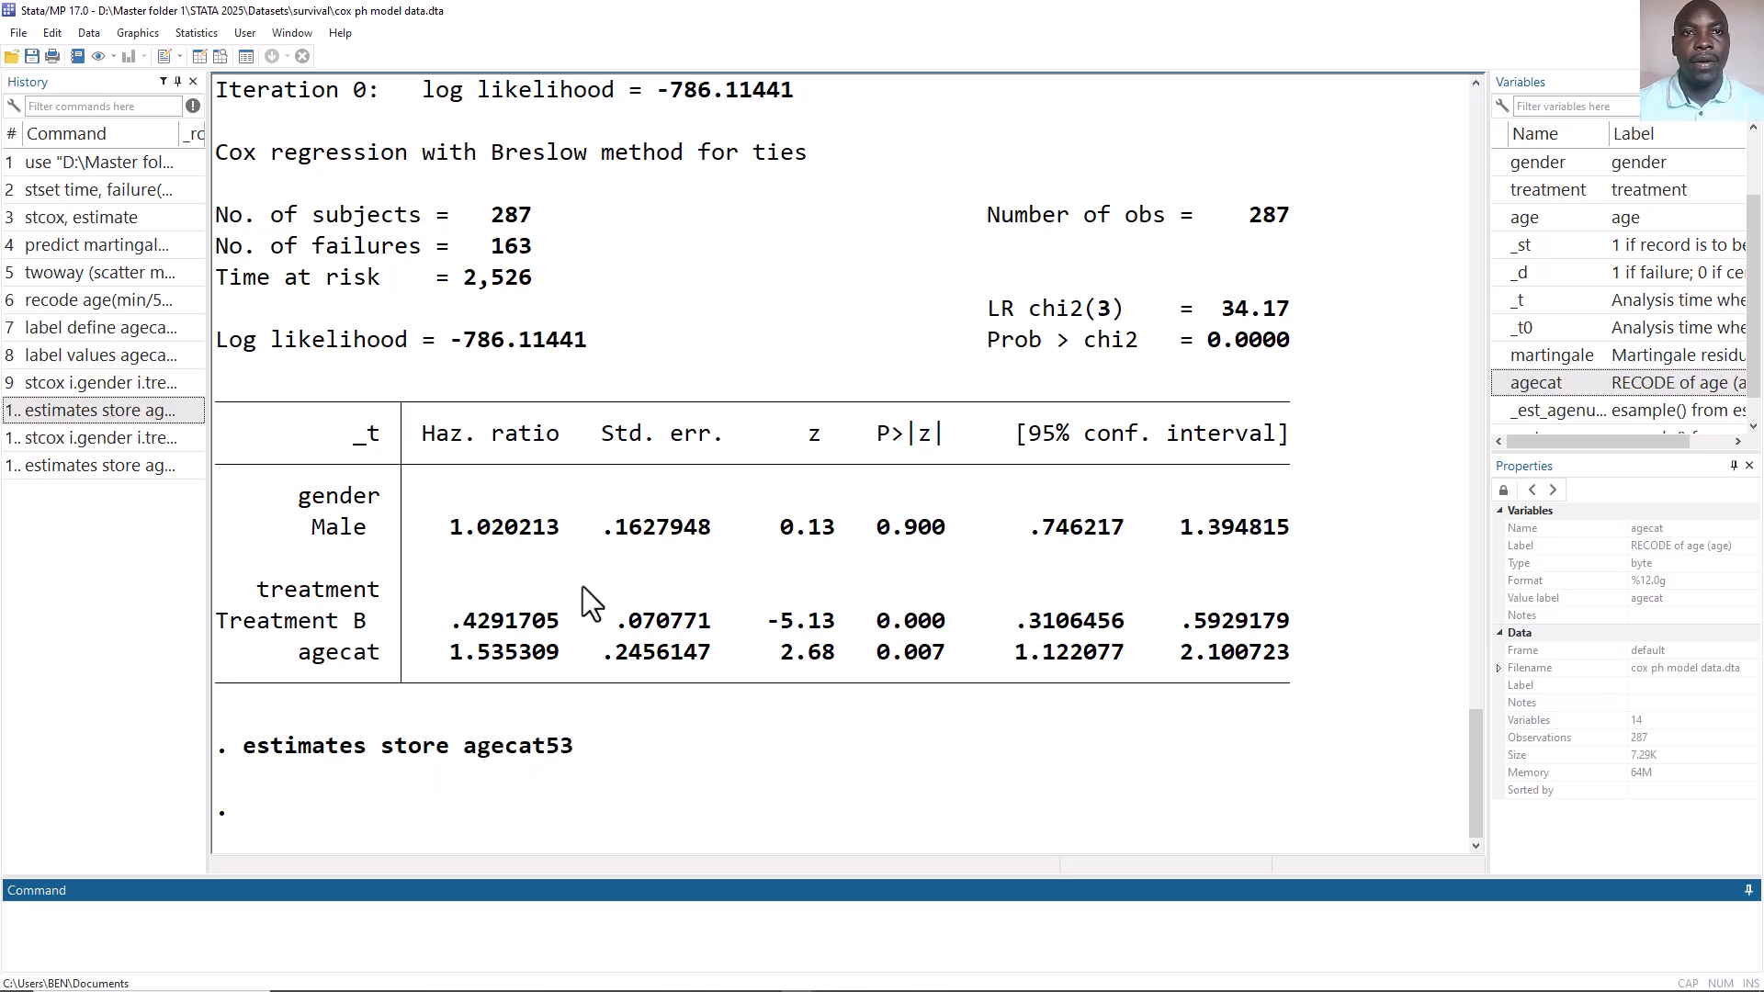
Report model-selection statistics (AIC and BIC) for the stored models agenumeric and agecat53.
{"action": "scroll", "coordinate": [584, 597], "scroll_direction": "up", "scroll_amount": 4}
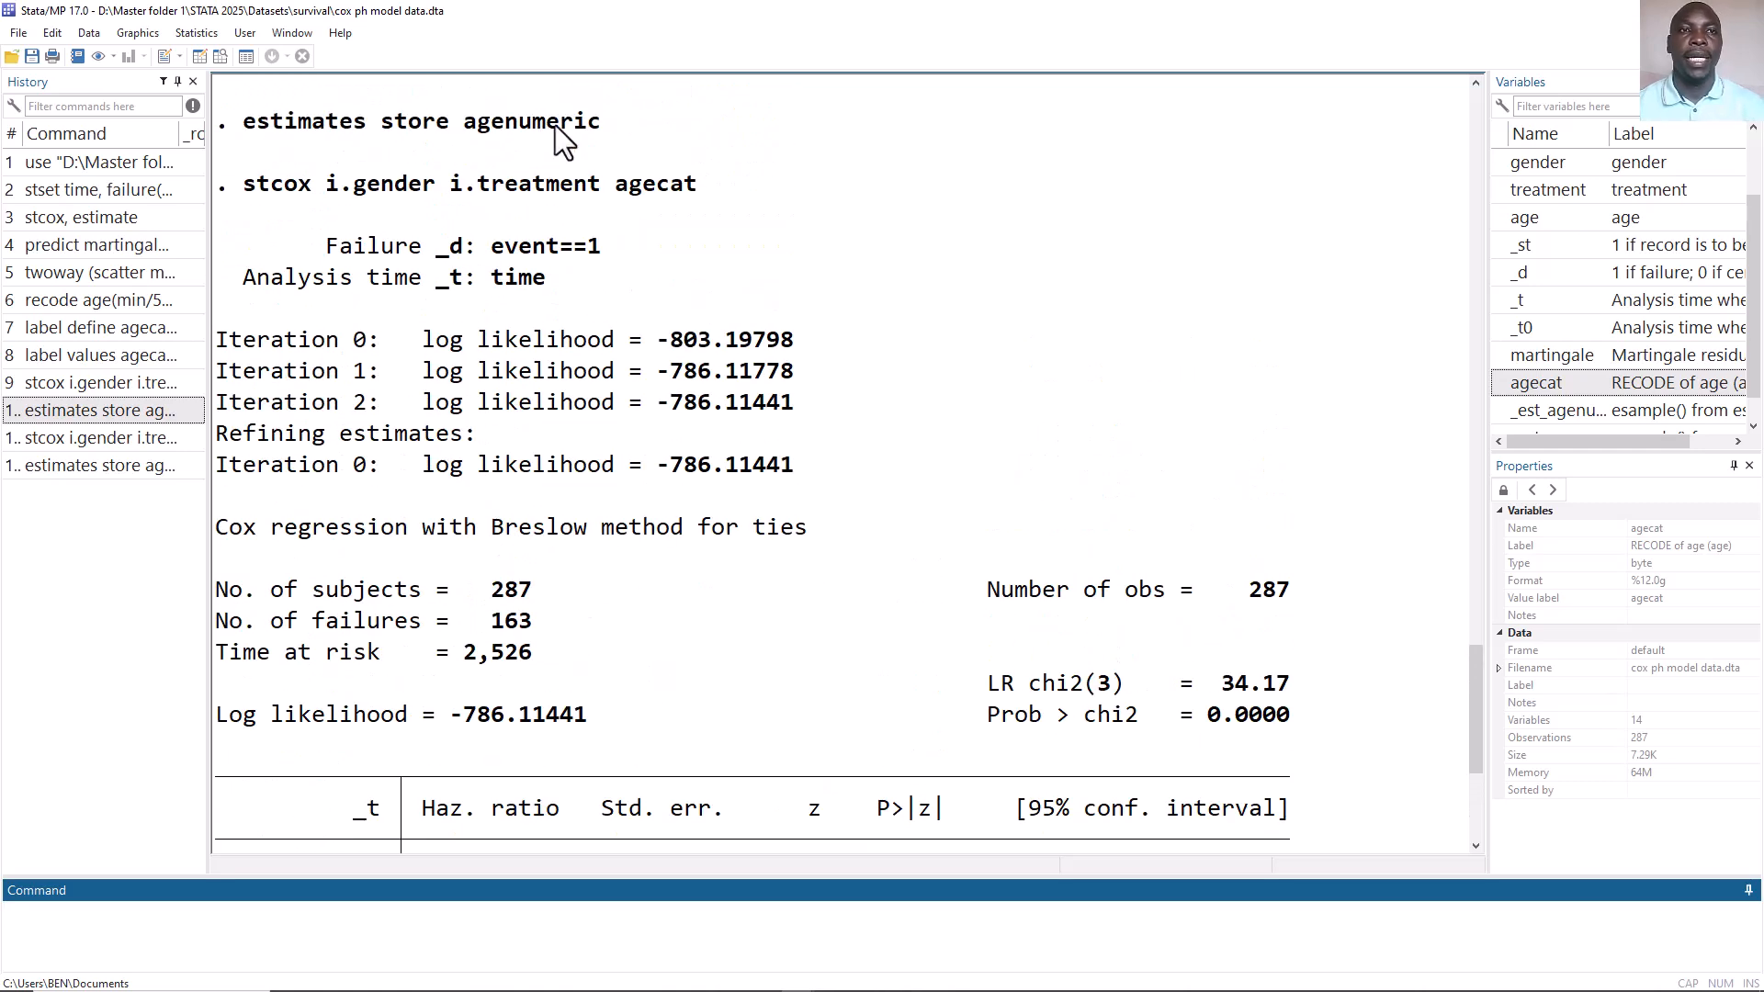
{"action": "scroll", "coordinate": [1288, 380], "scroll_direction": "down", "scroll_amount": 4}
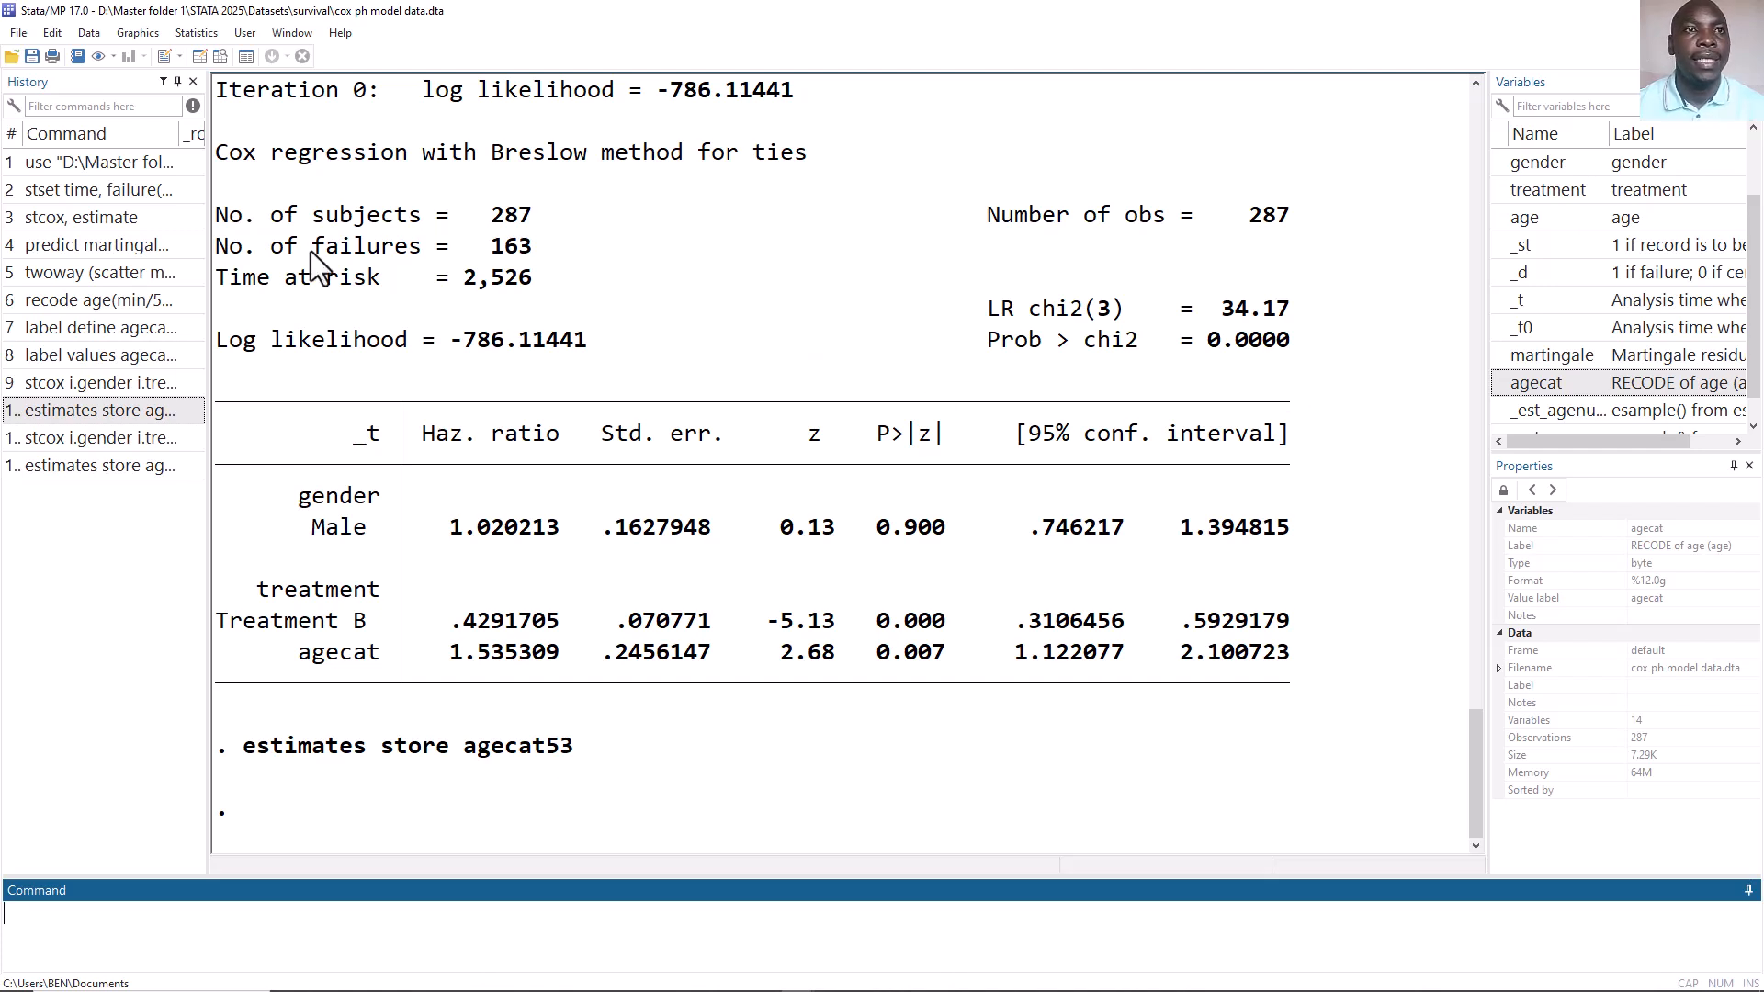
{"action": "left_click", "coordinate": [197, 33]}
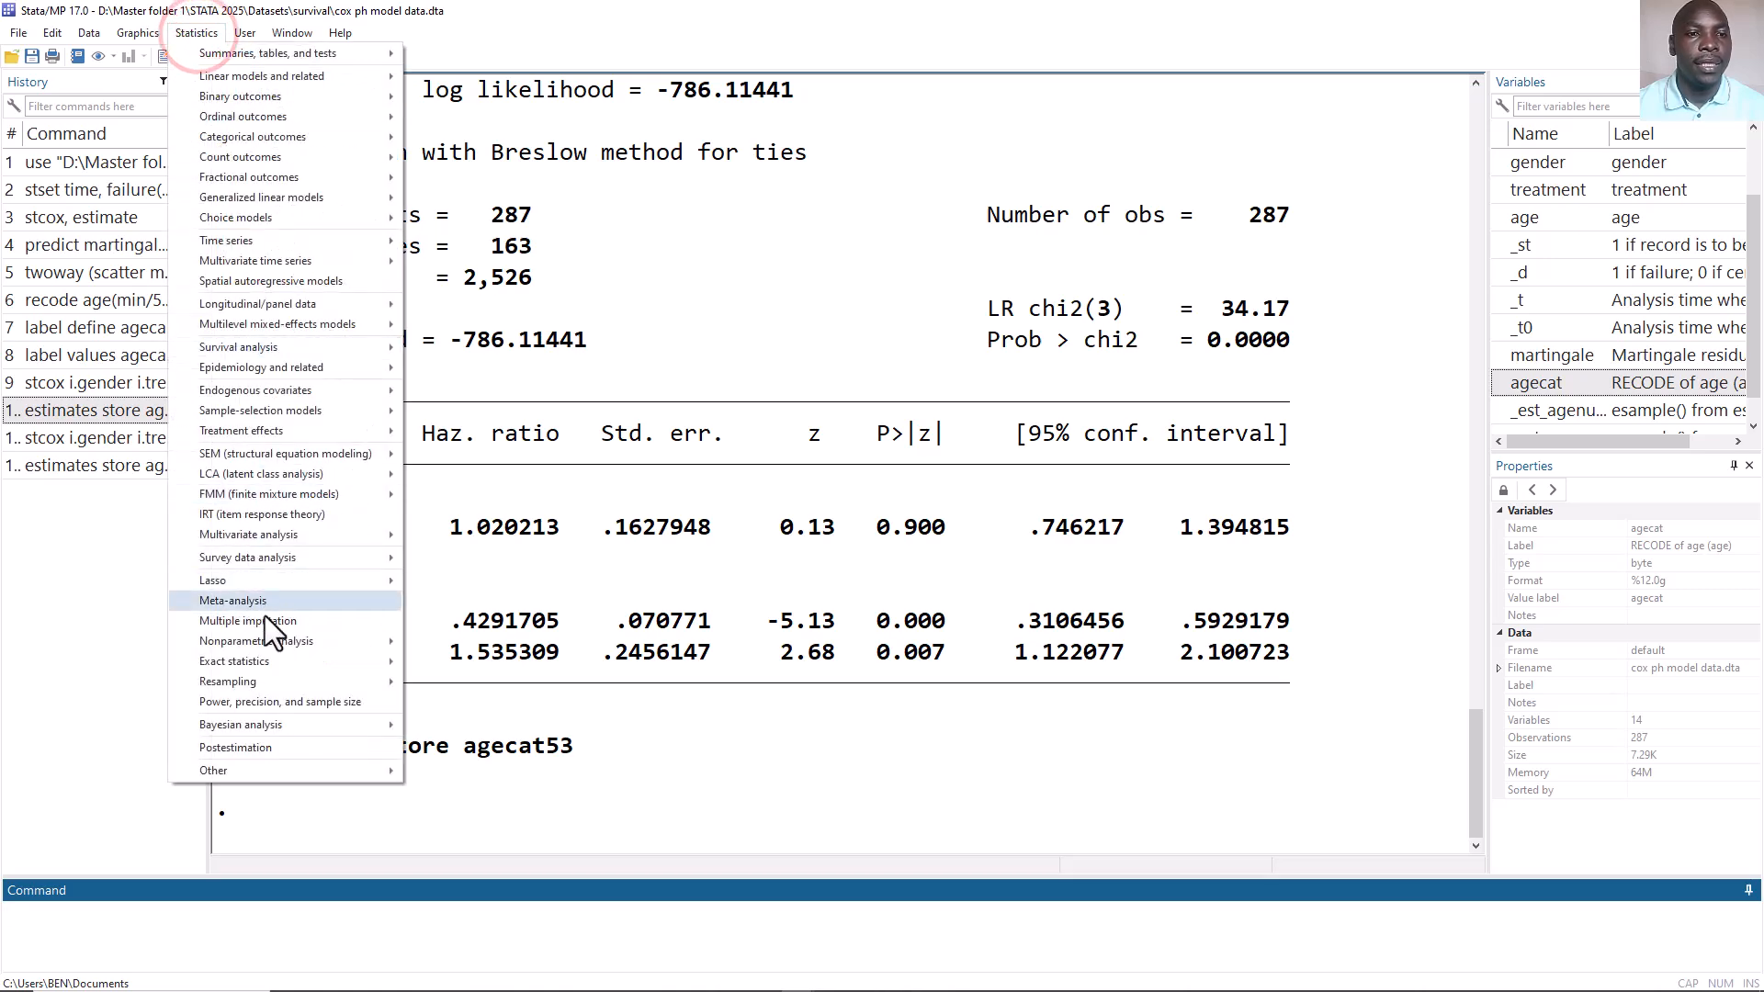
{"action": "left_click", "coordinate": [278, 746]}
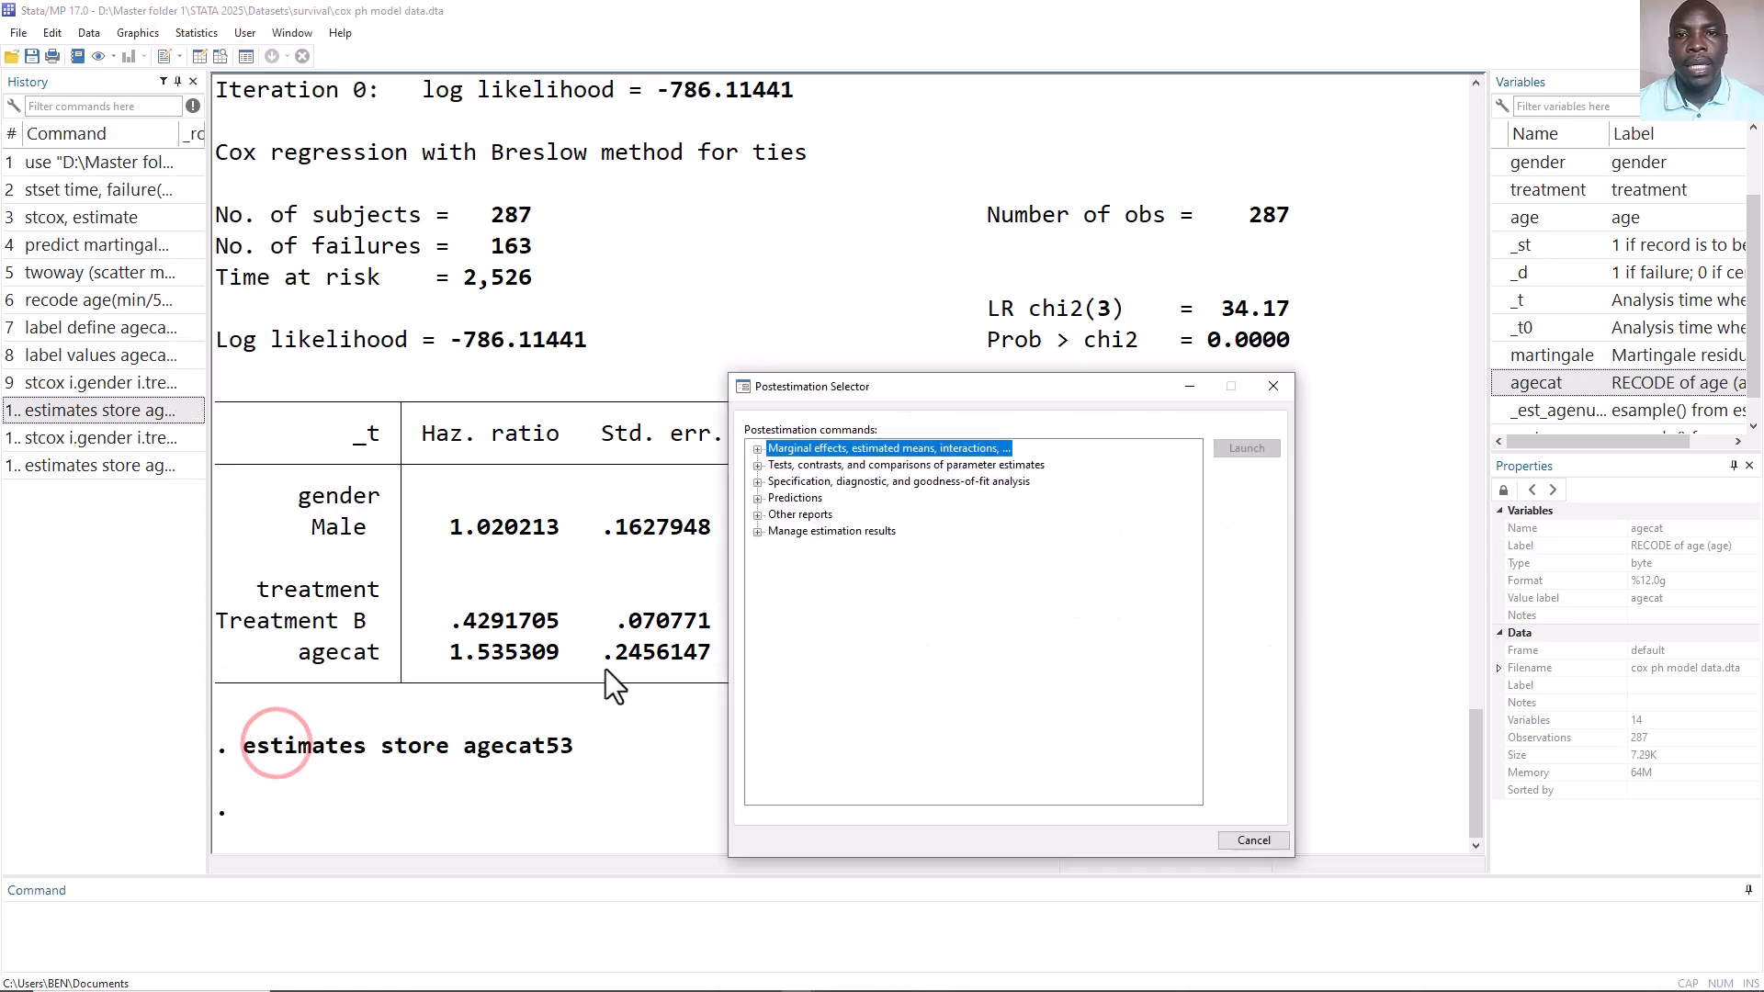
{"action": "left_click", "coordinate": [756, 532]}
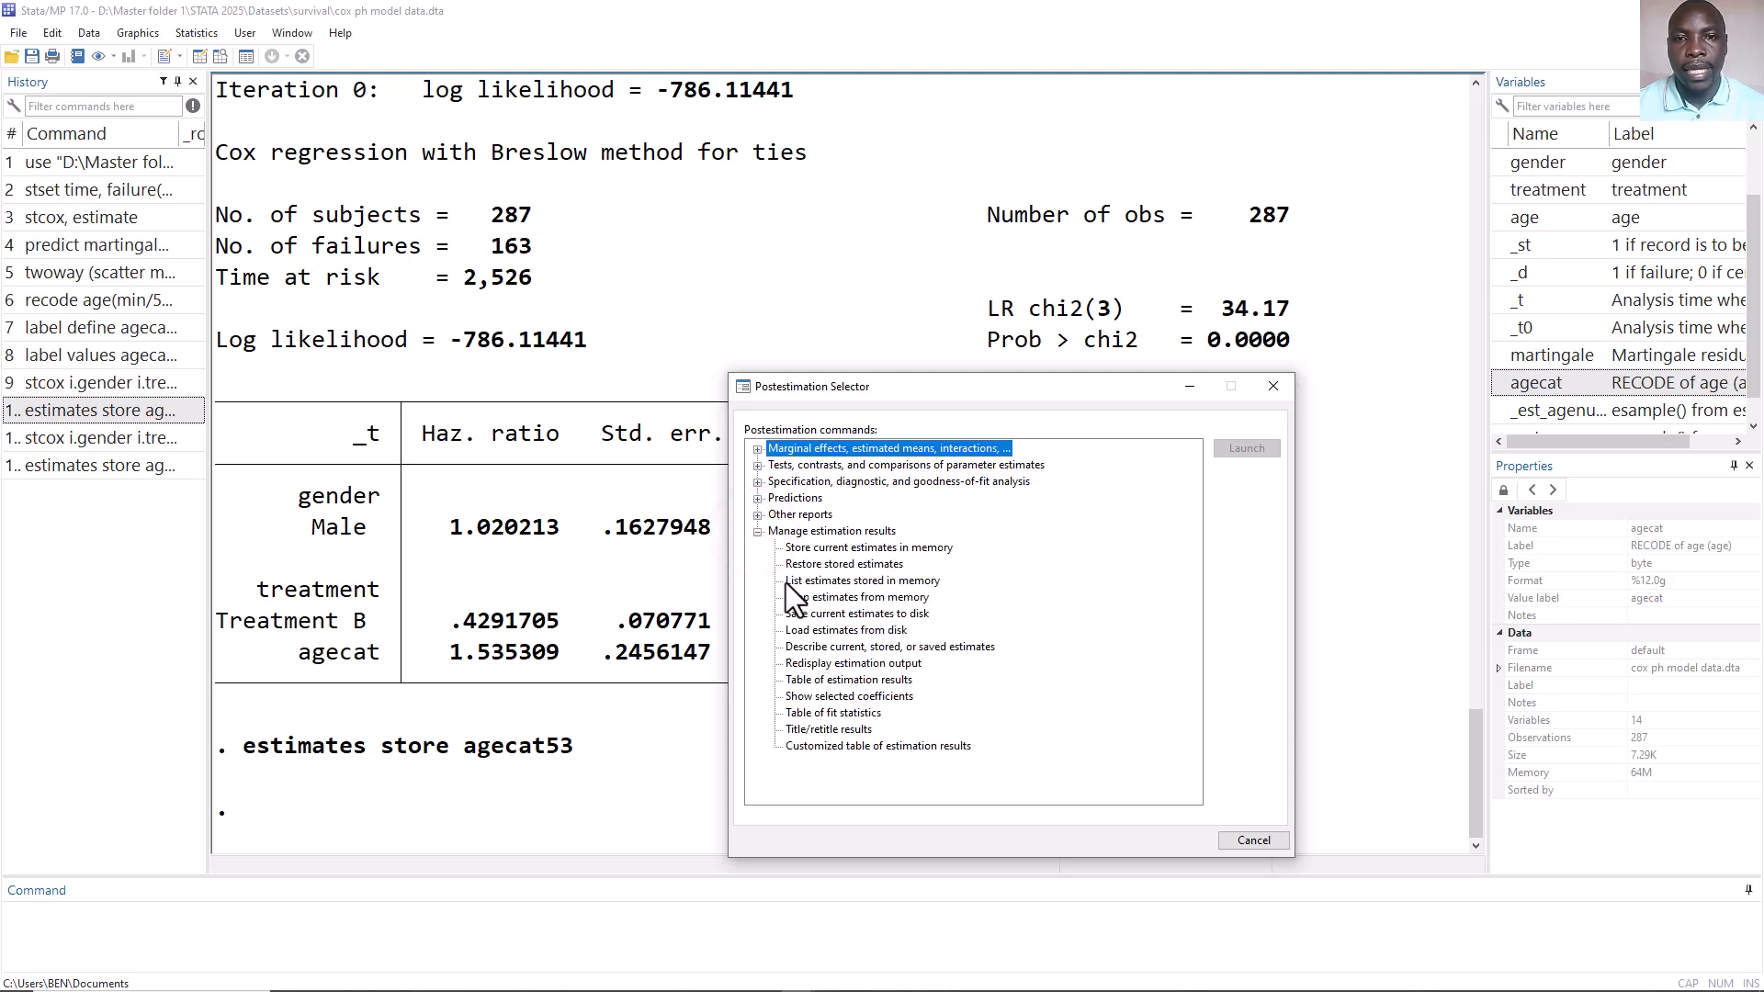
{"action": "double_click", "coordinate": [836, 712]}
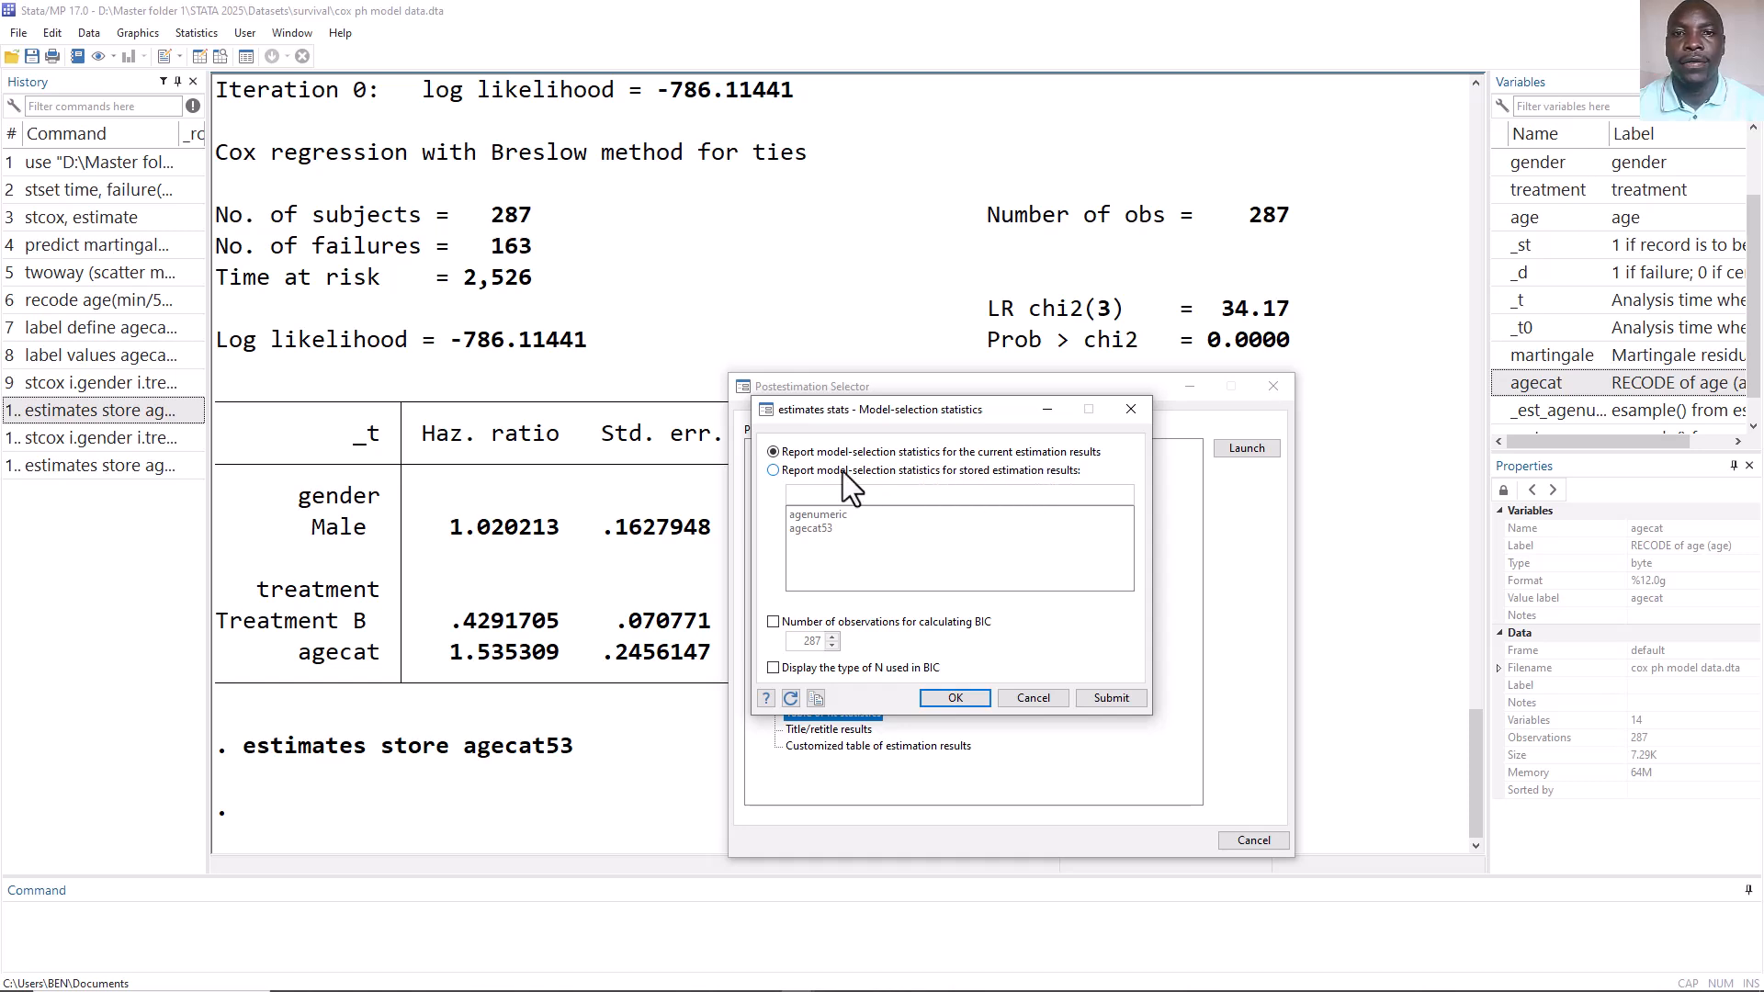
{"action": "left_click", "coordinate": [776, 470]}
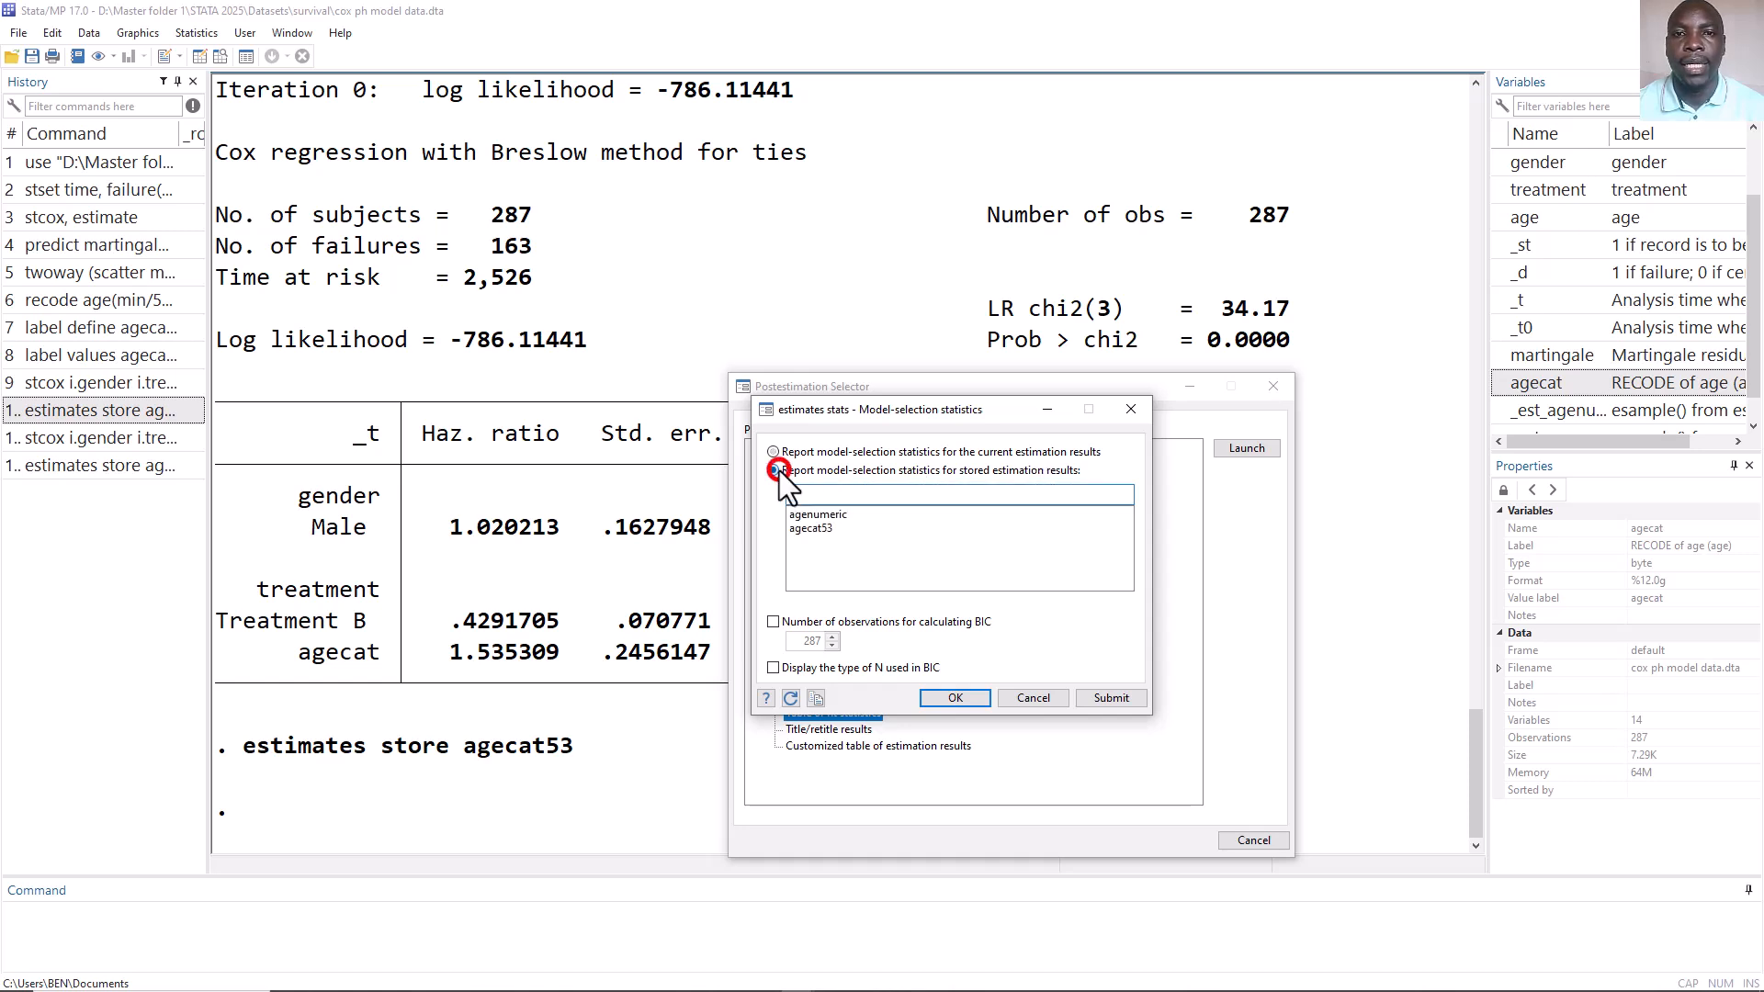
{"action": "left_click", "coordinate": [823, 516]}
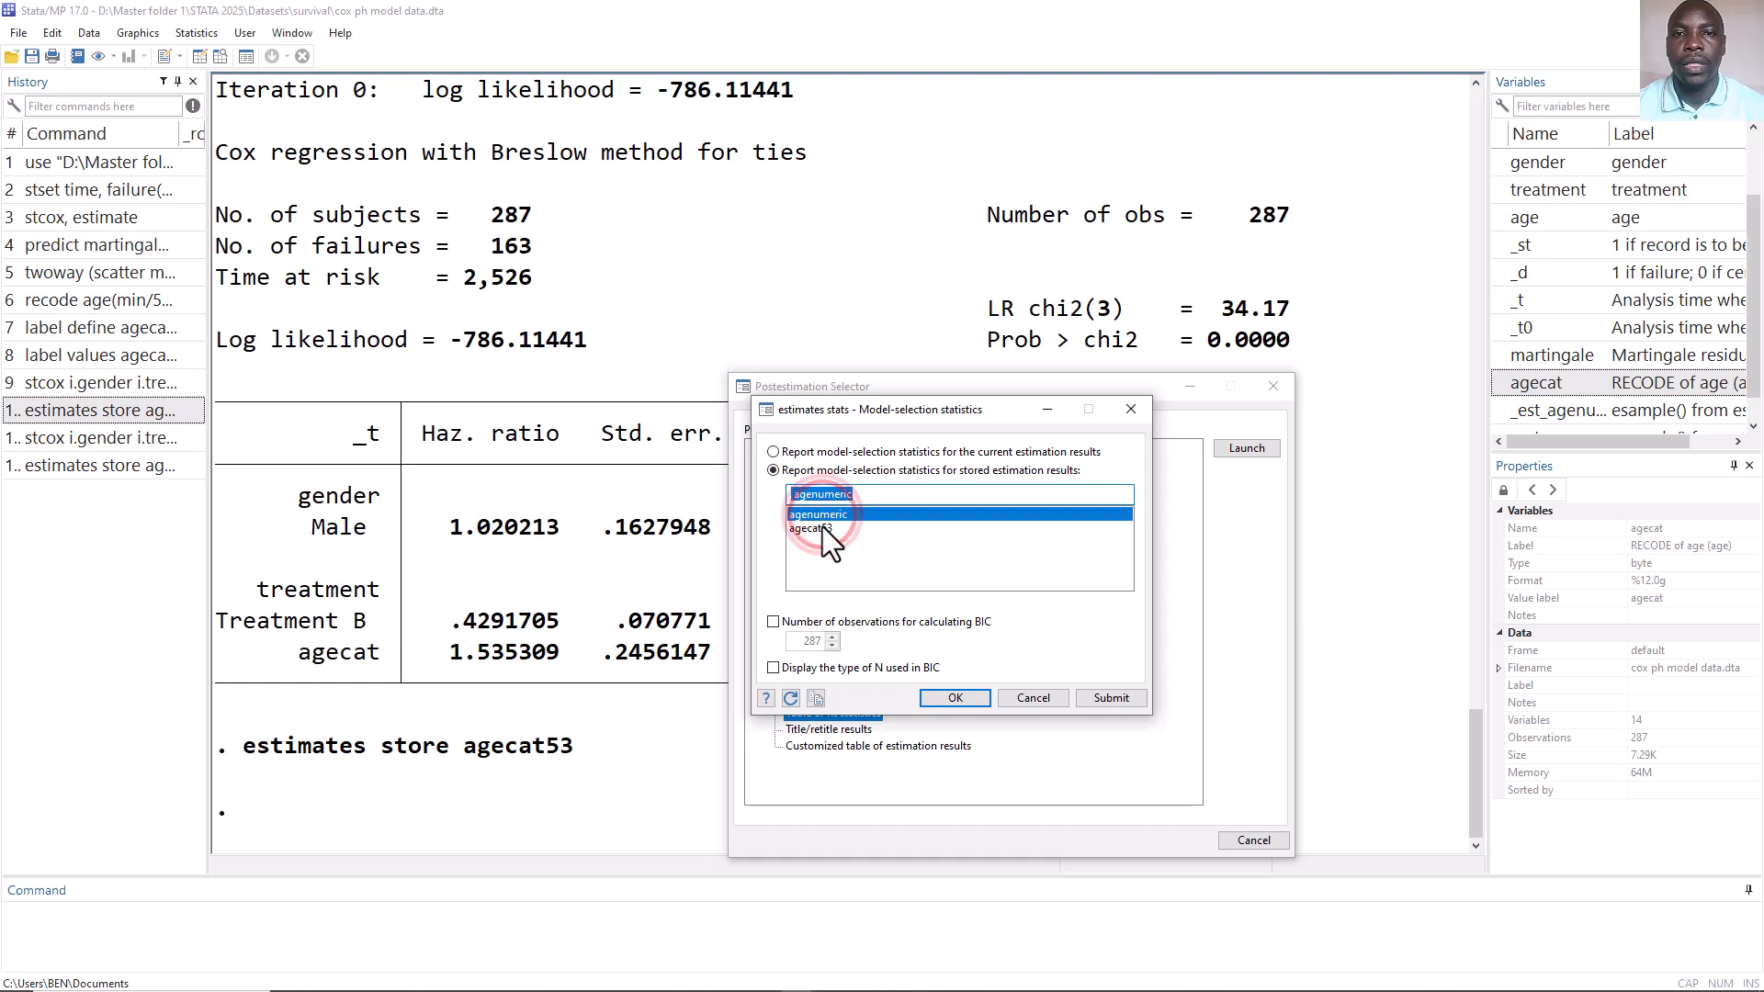
{"action": "left_click", "coordinate": [824, 527]}
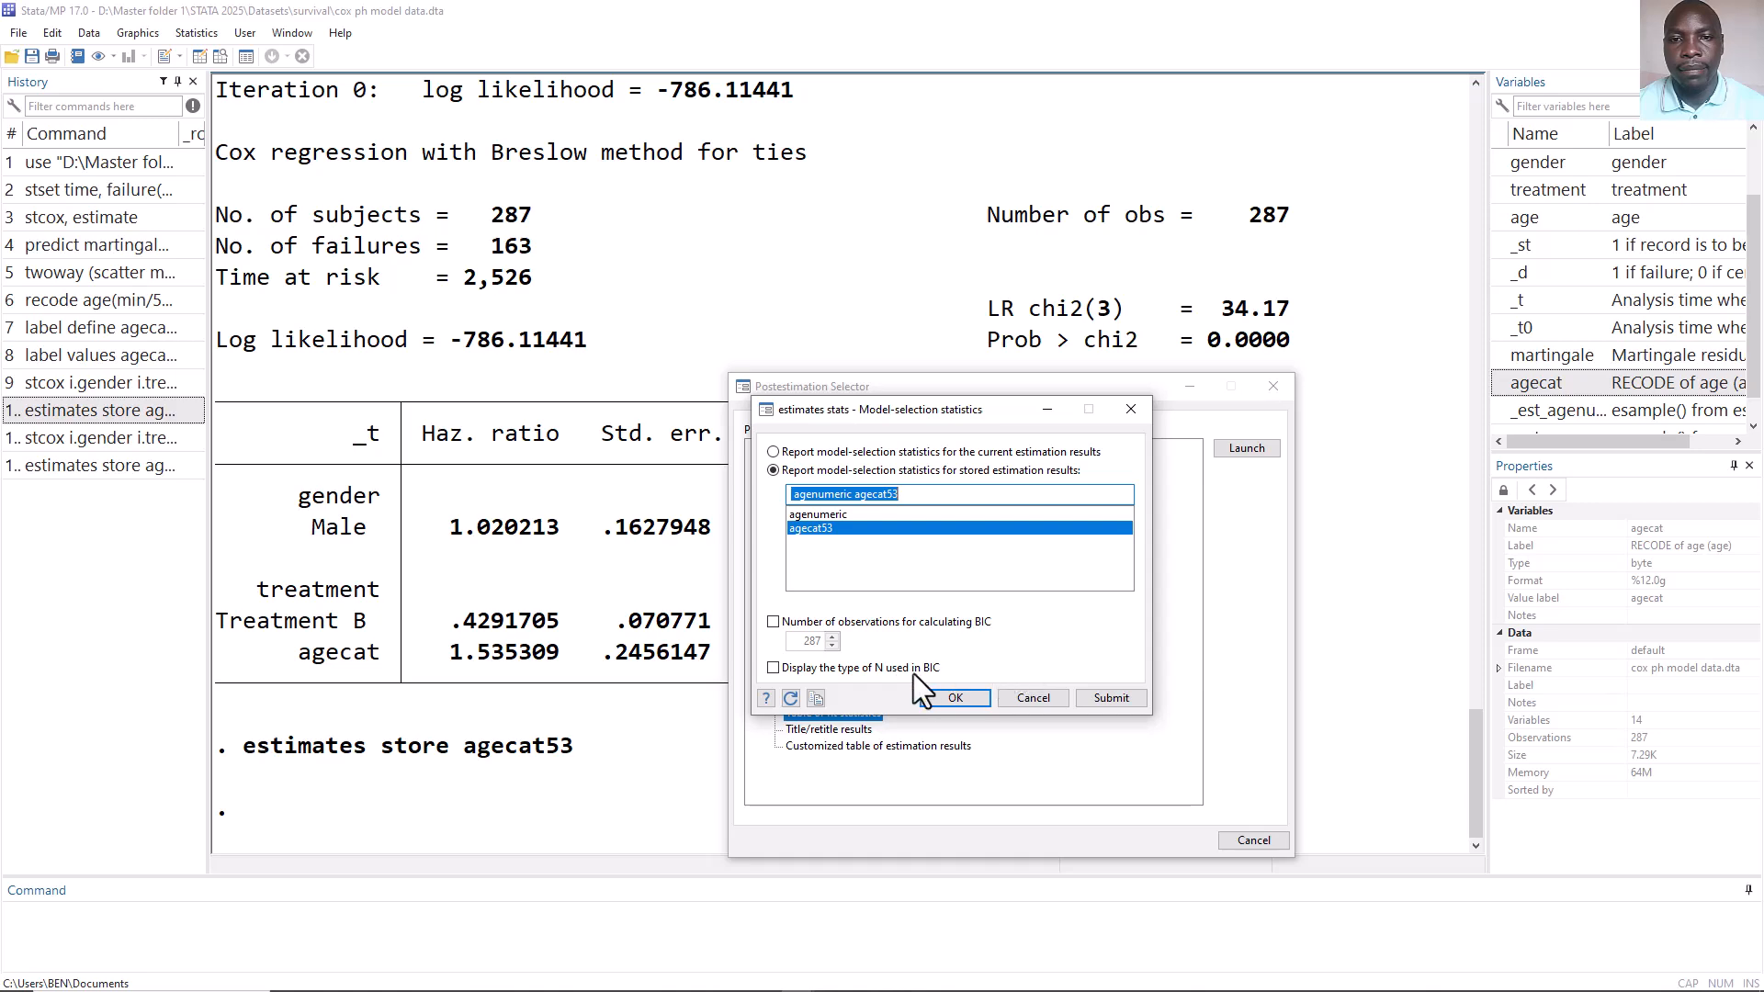
{"action": "left_click", "coordinate": [1122, 697]}
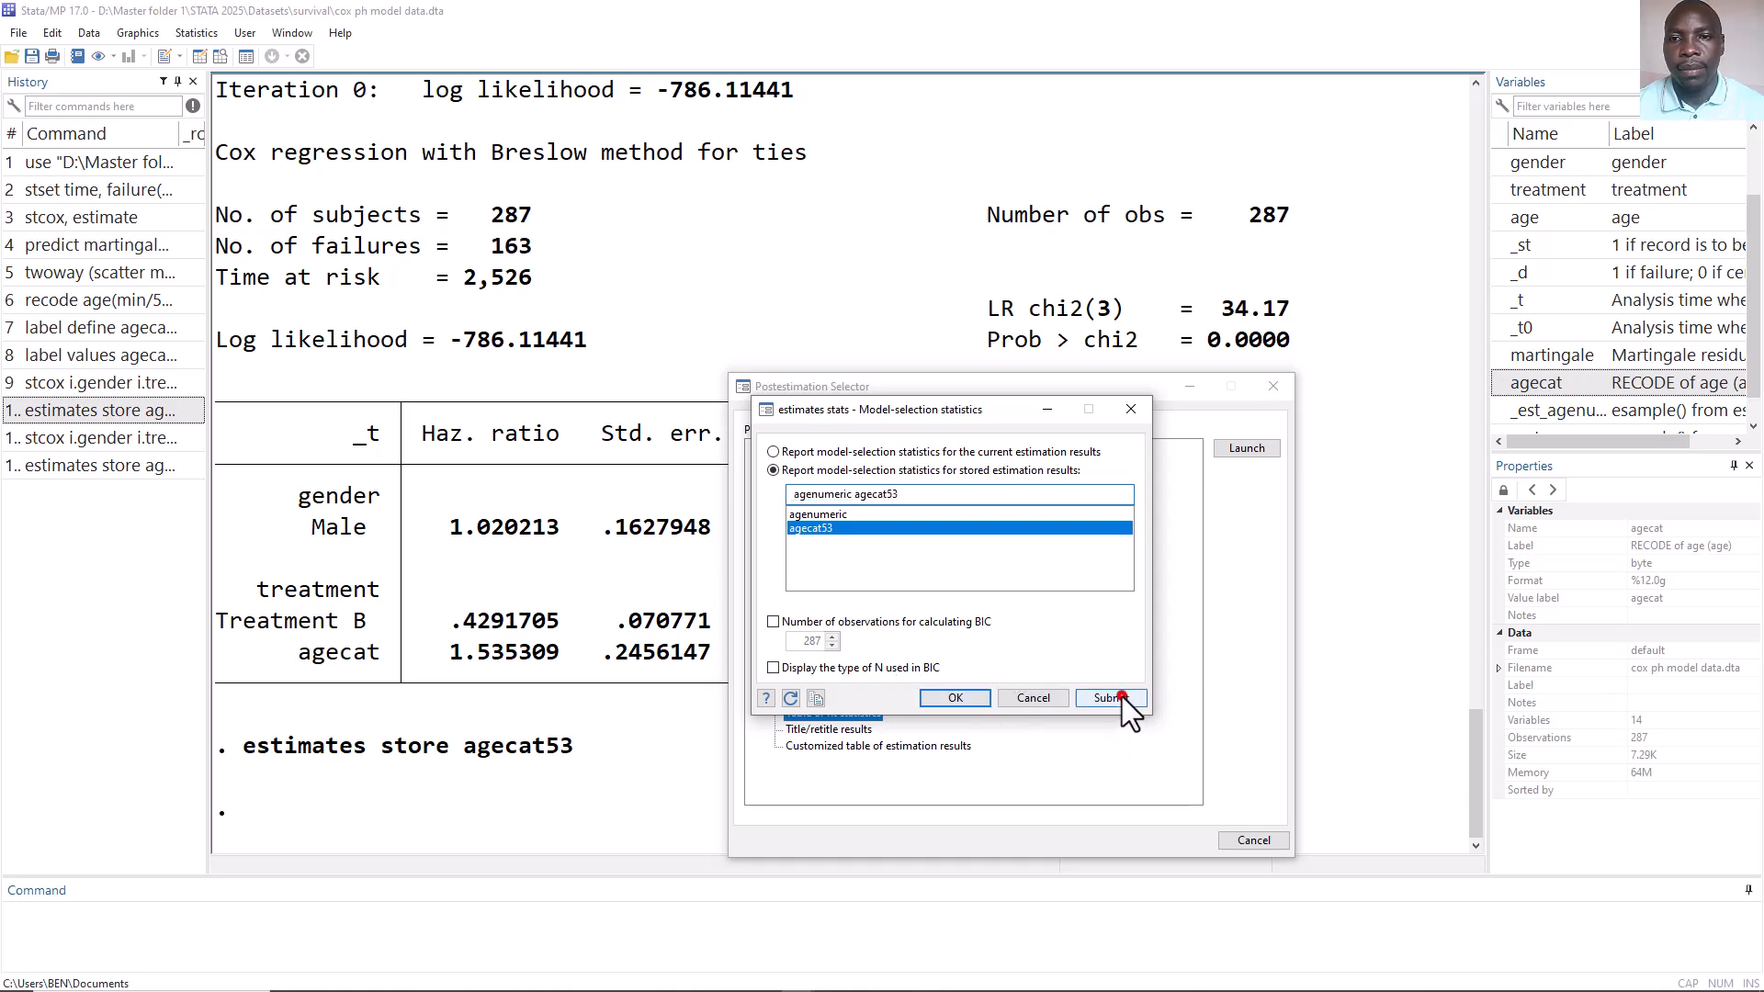
{"action": "left_click", "coordinate": [1033, 697]}
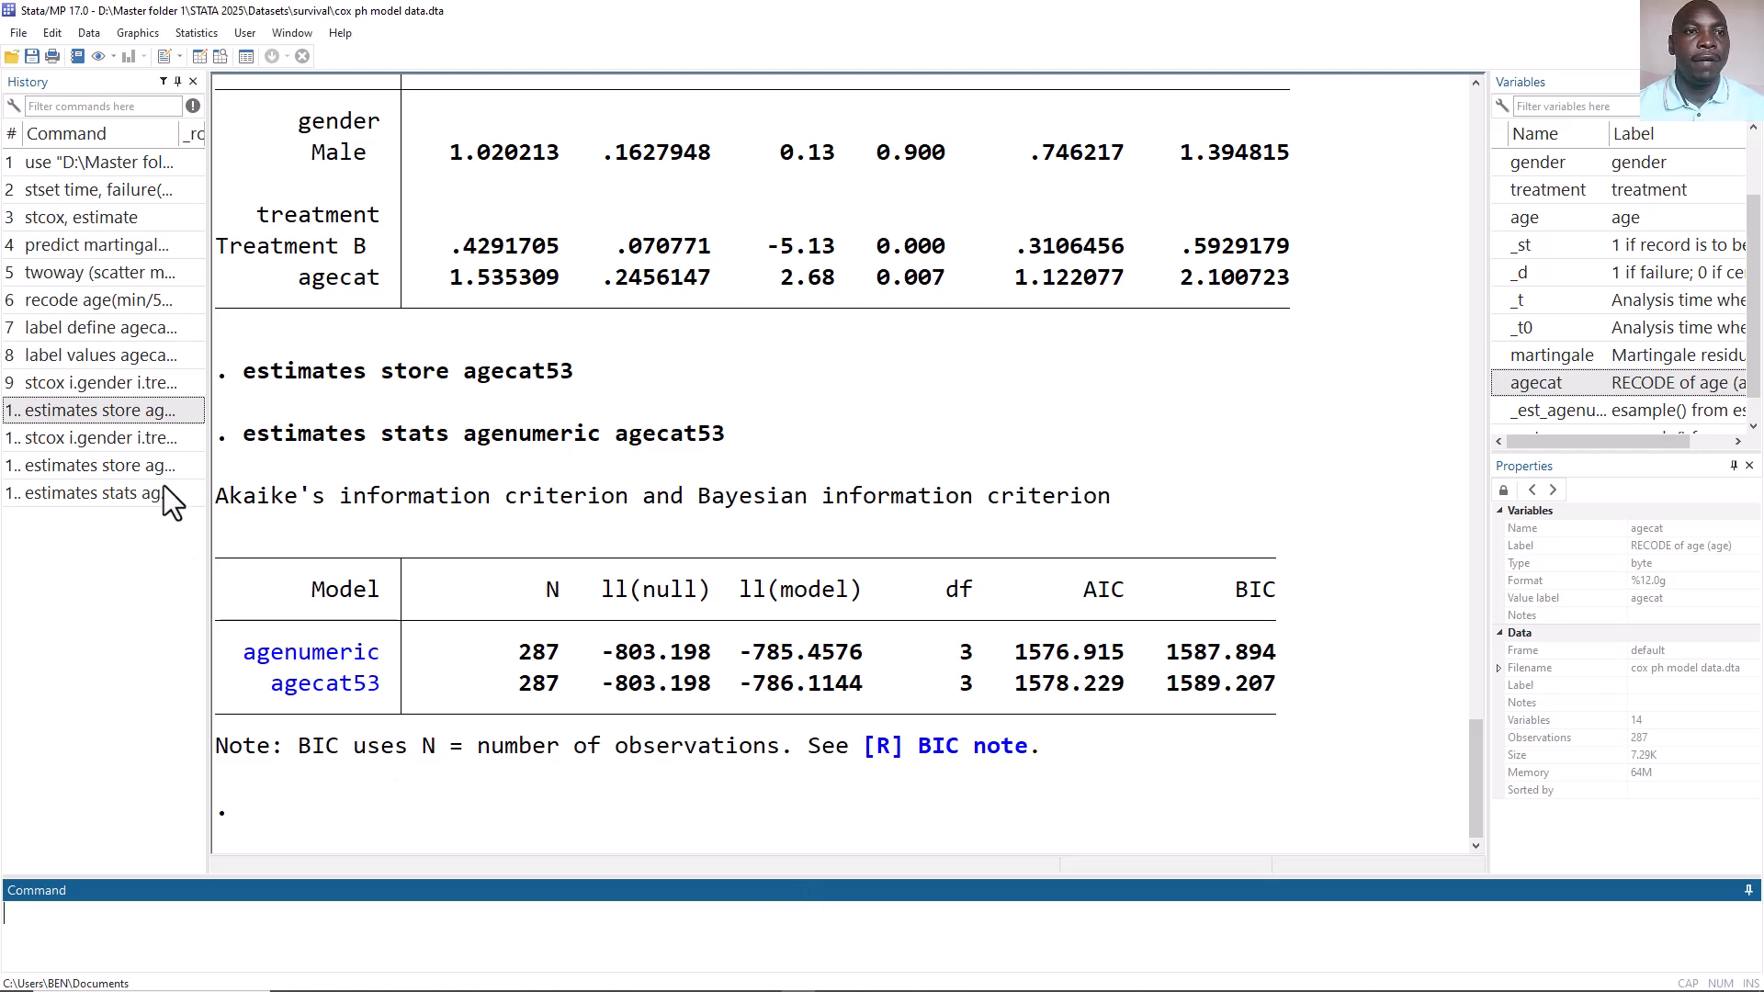
Redraw the Martingale residual versus age plot from history, then switch to the PowerPoint slide show.
{"action": "double_click", "coordinate": [101, 273]}
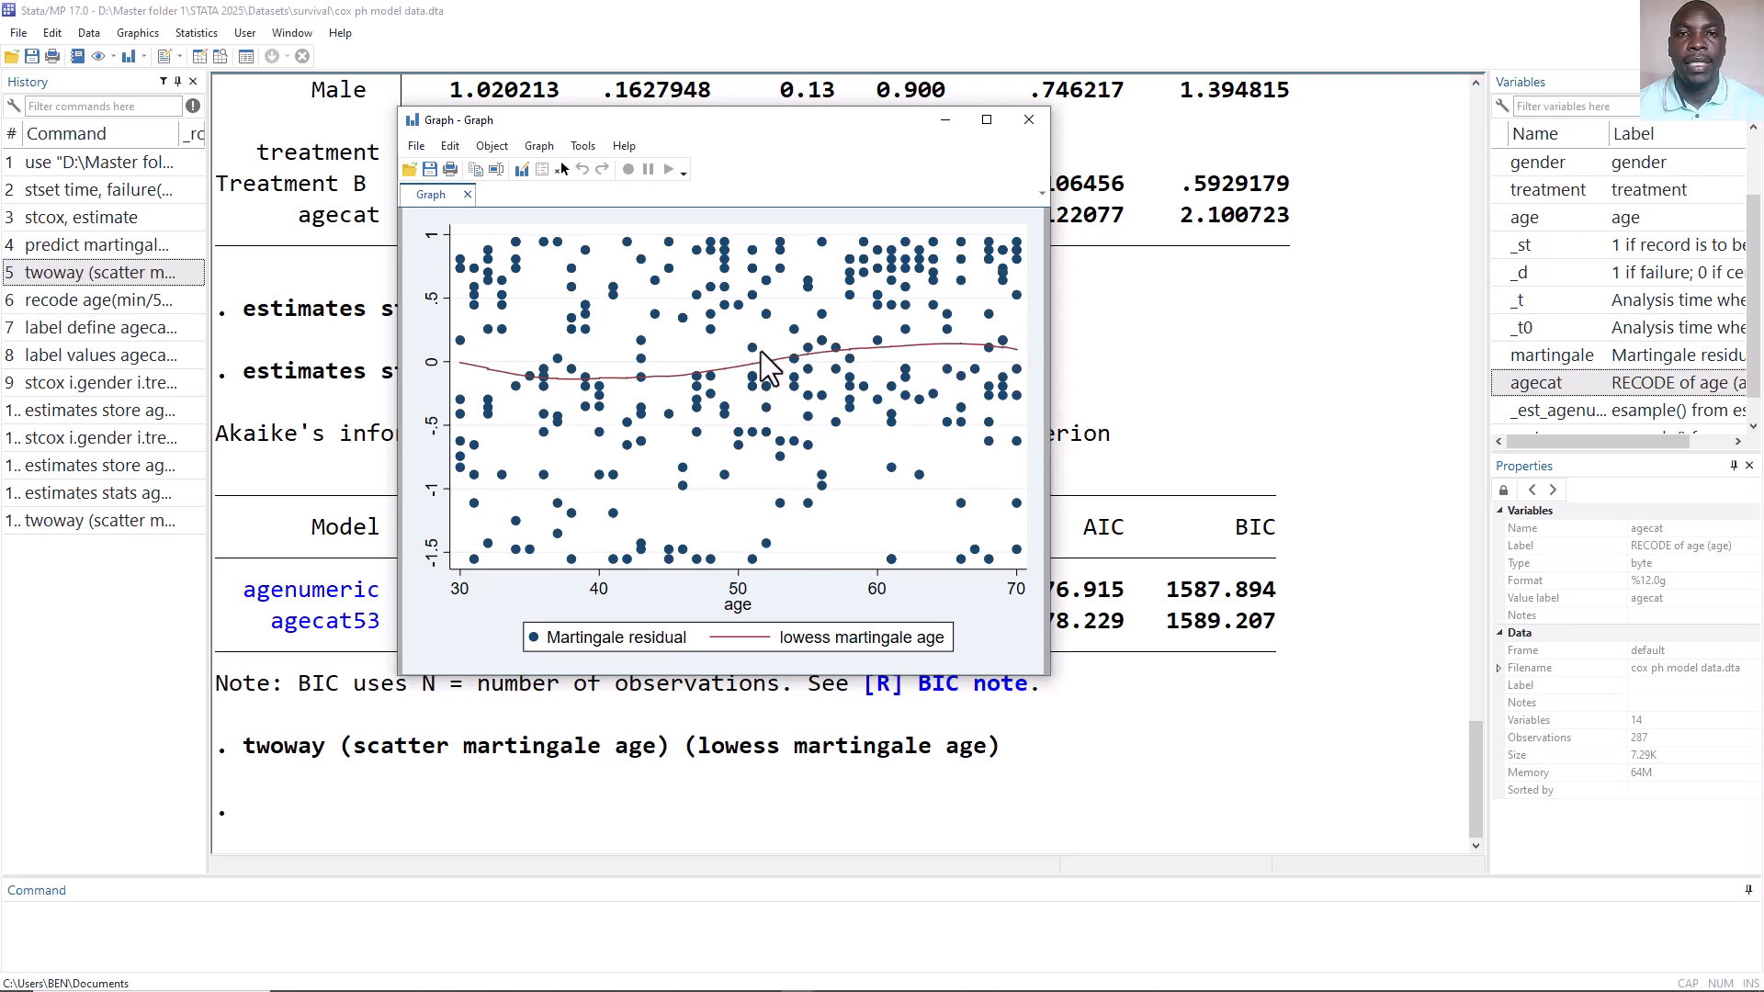
{"action": "mouse_move", "coordinate": [764, 991]}
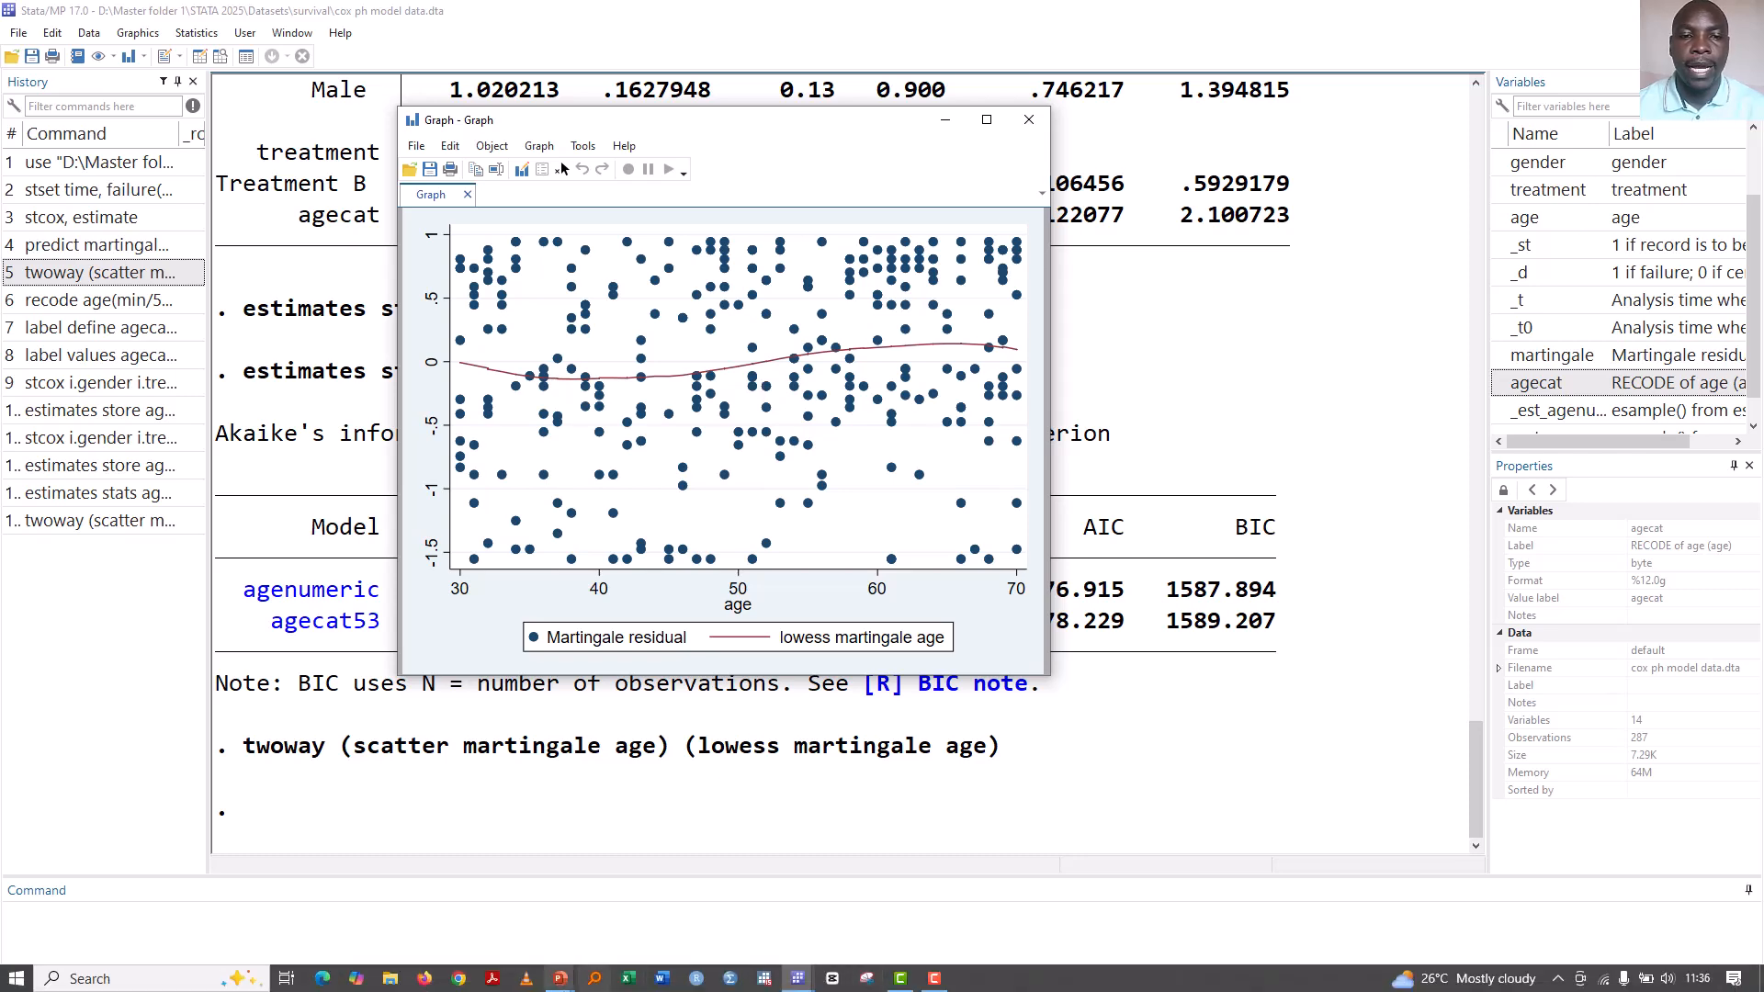
{"action": "mouse_move", "coordinate": [562, 981]}
{"action": "left_click", "coordinate": [658, 928]}
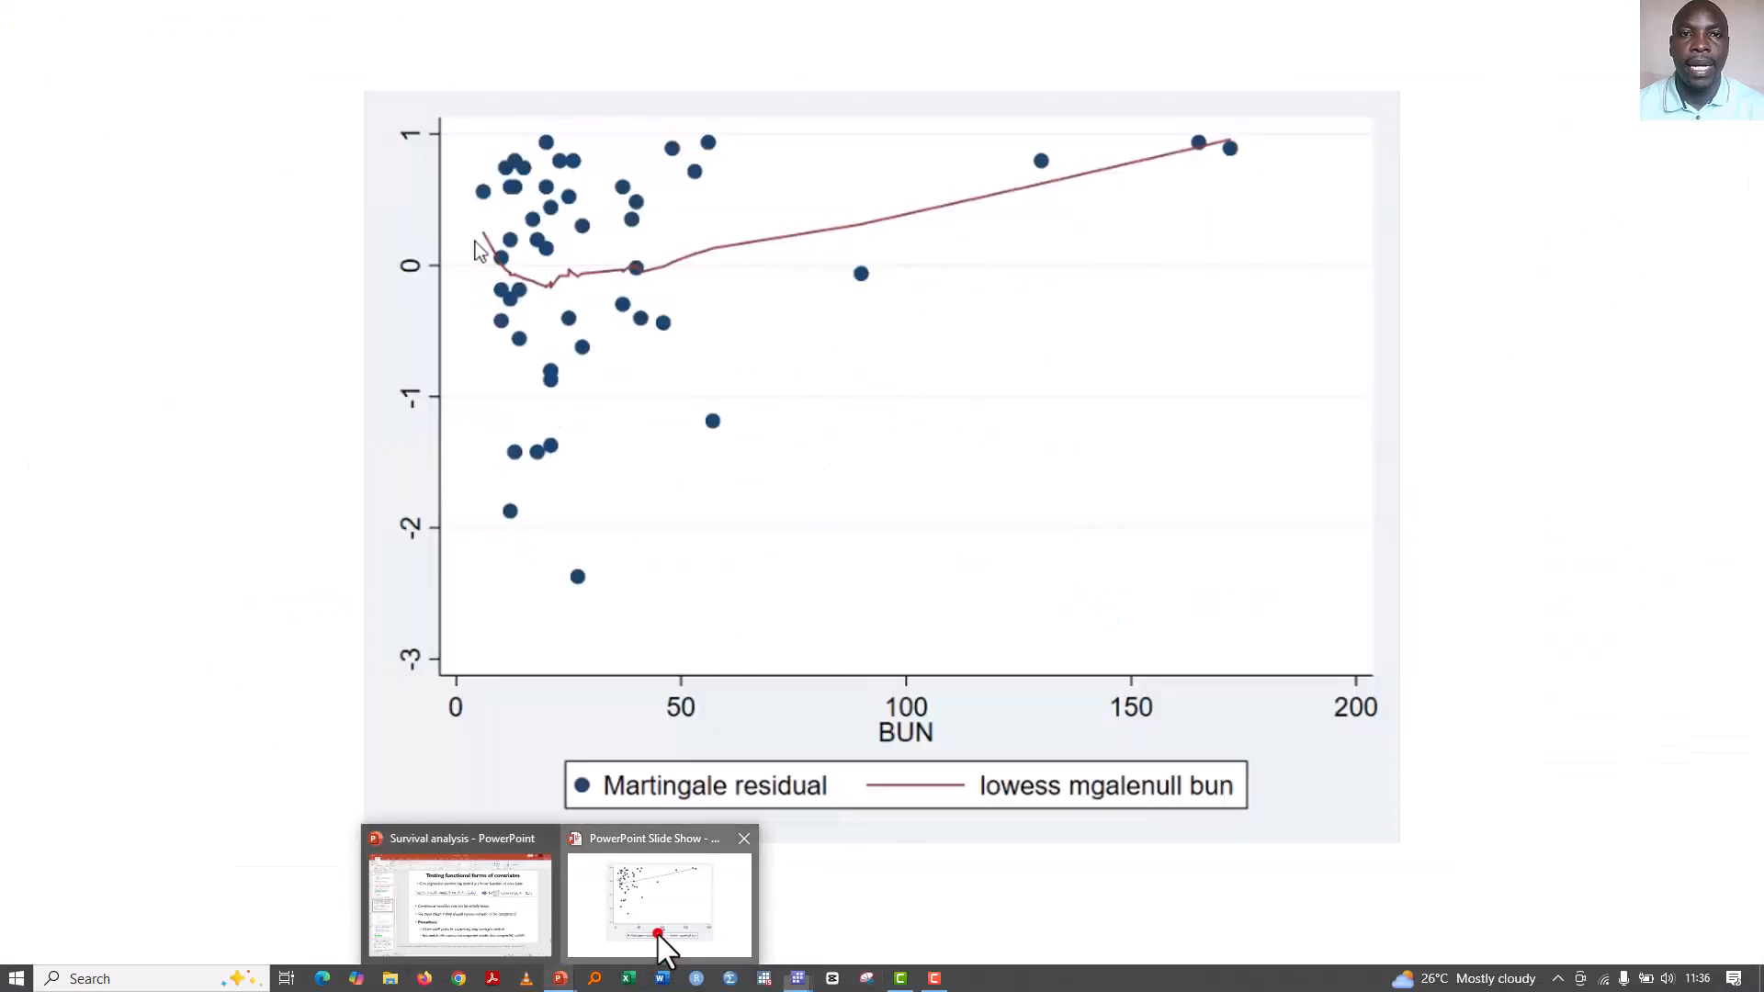